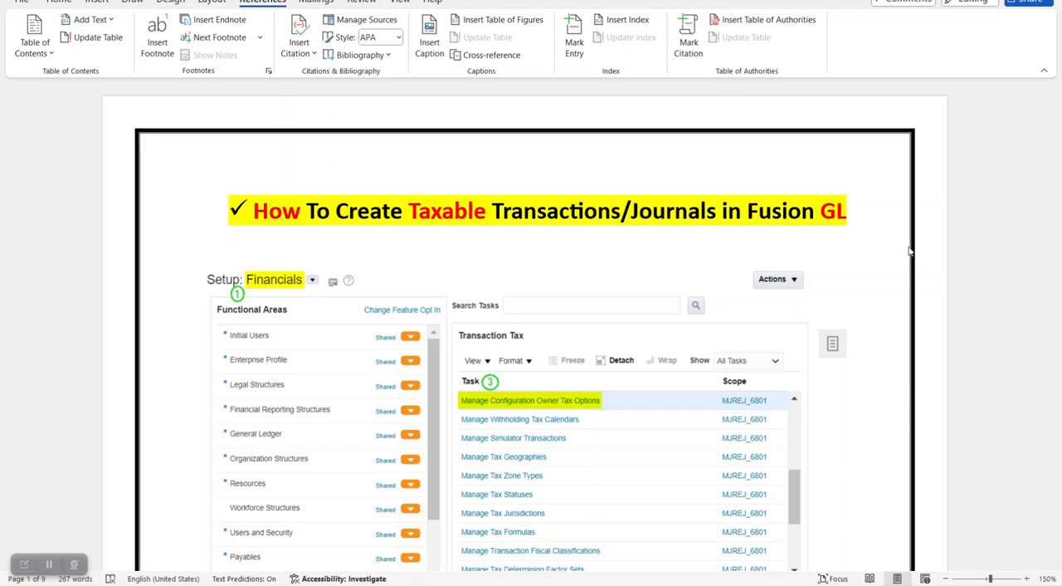
- Read through the guide's instructions and screenshots for creating Configuration Owner Tax Options, including party type and regime determination set
scroll(962, 195, "down", 1)
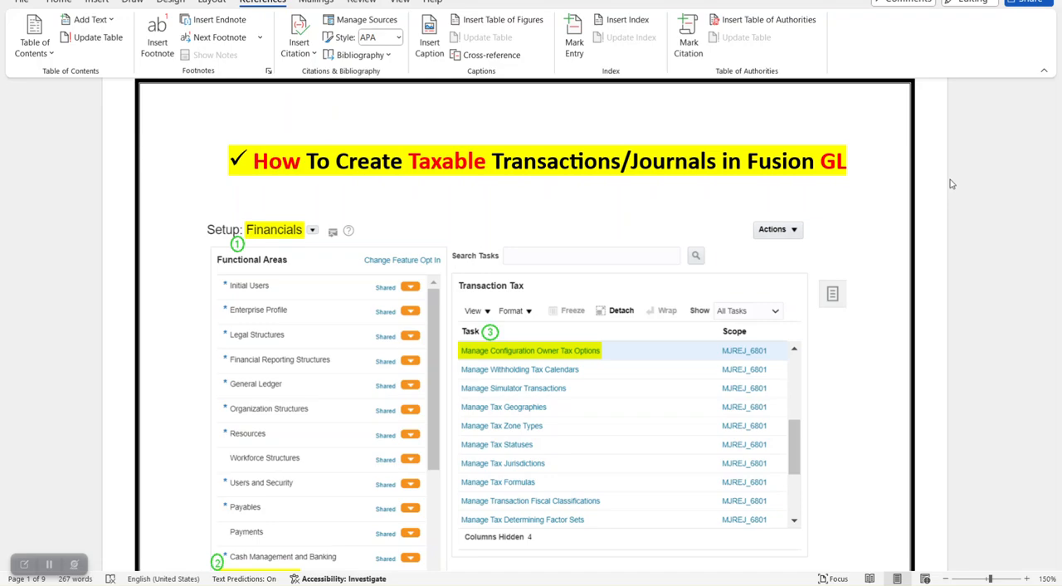
scroll(573, 323, "down", 1)
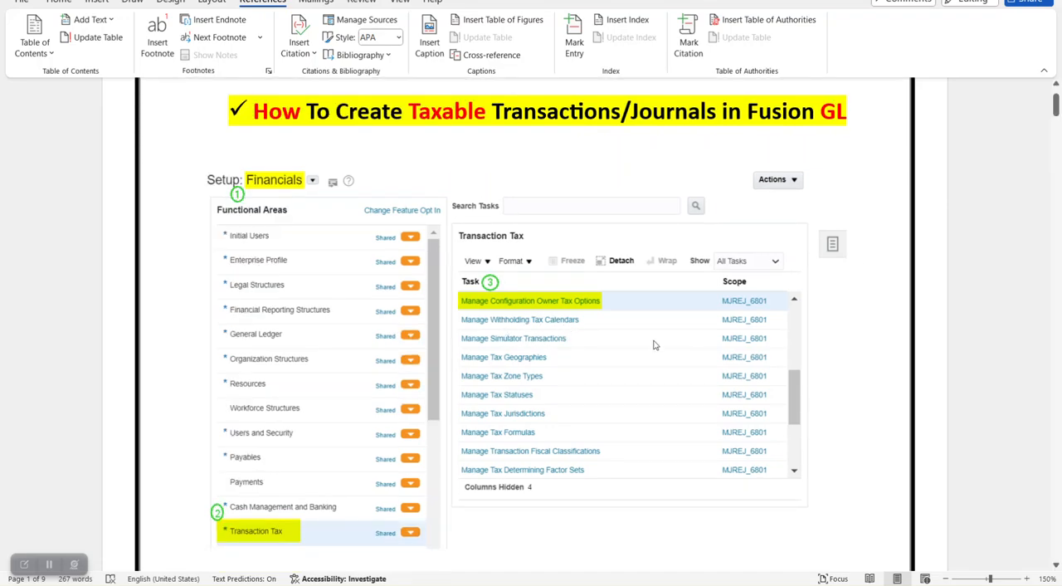
scroll(660, 327, "down", 4)
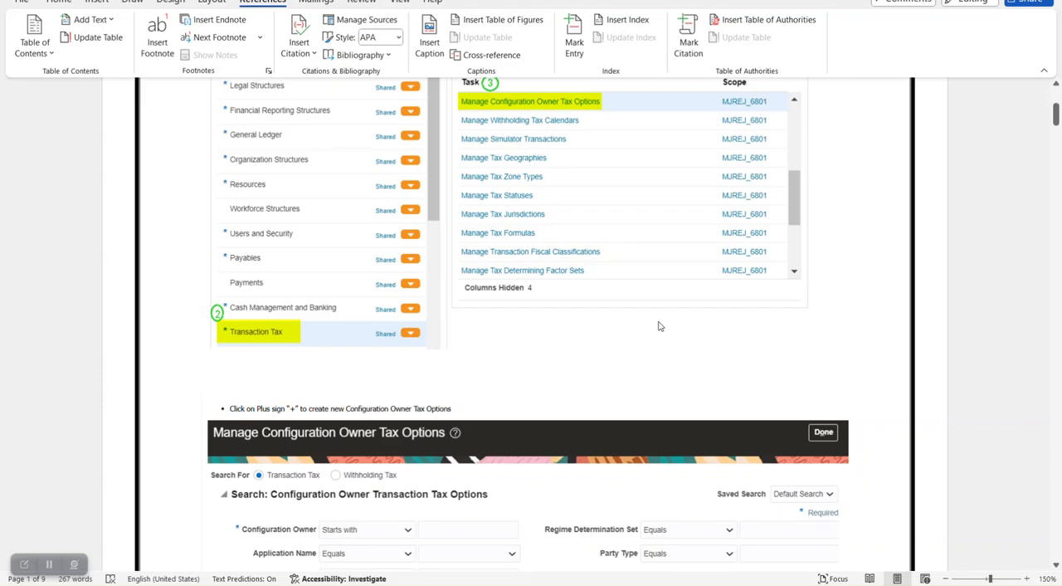
scroll(656, 324, "down", 7)
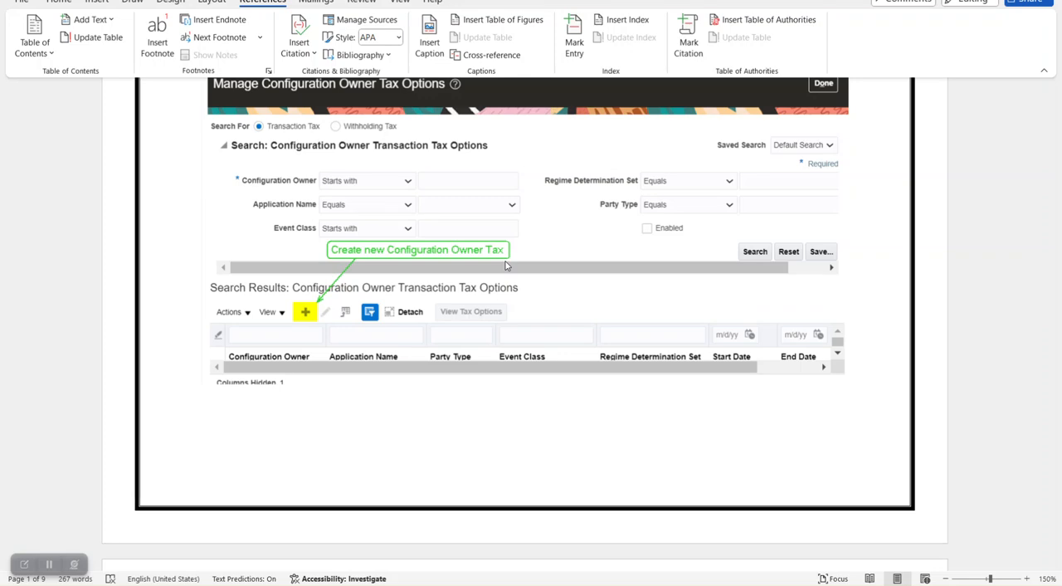
scroll(564, 272, "down", 3)
scroll(564, 271, "down", 10)
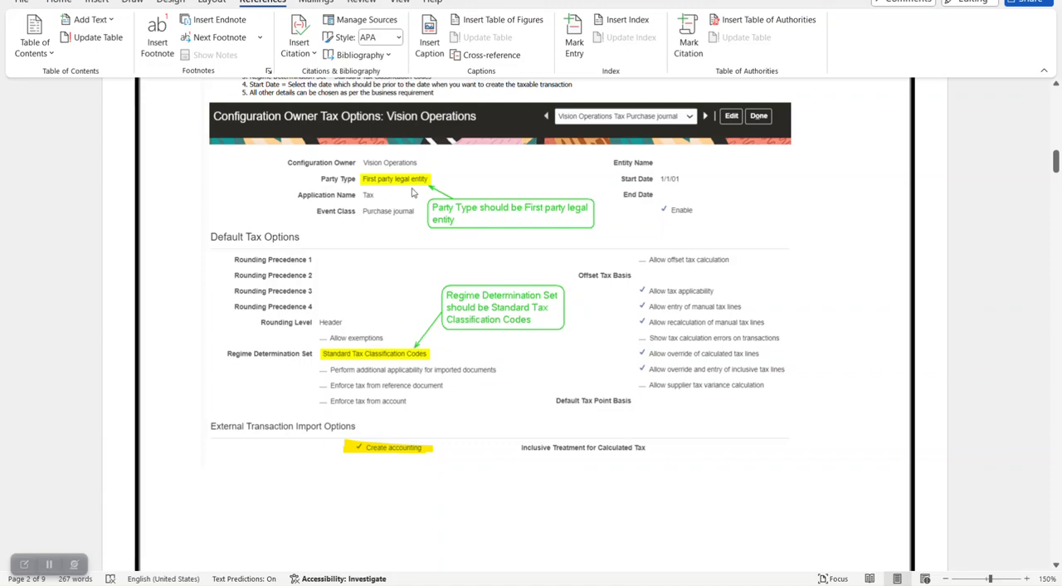
scroll(431, 319, "down", 2)
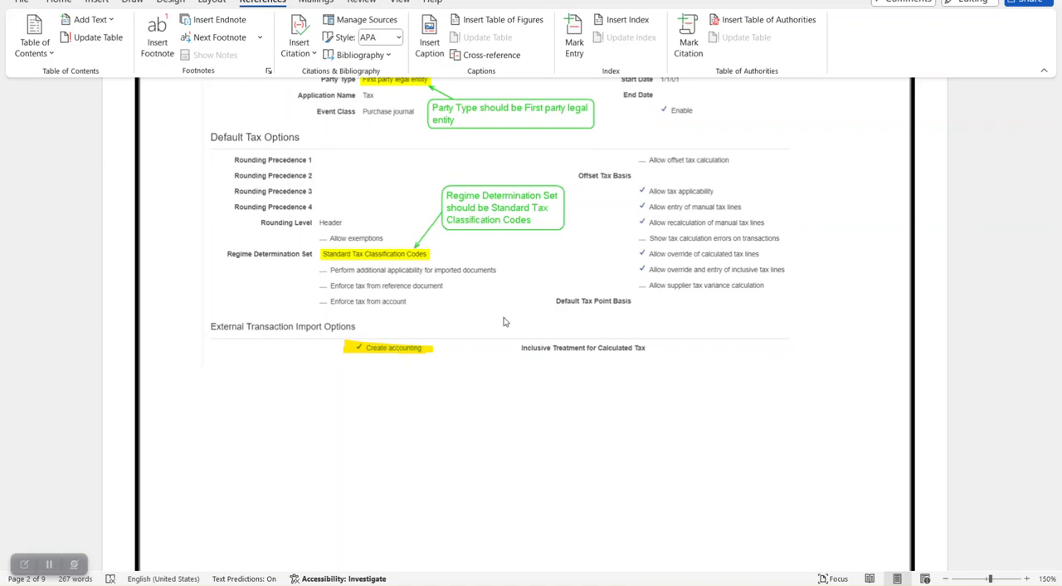
scroll(506, 320, "down", 8)
scroll(503, 325, "down", 5)
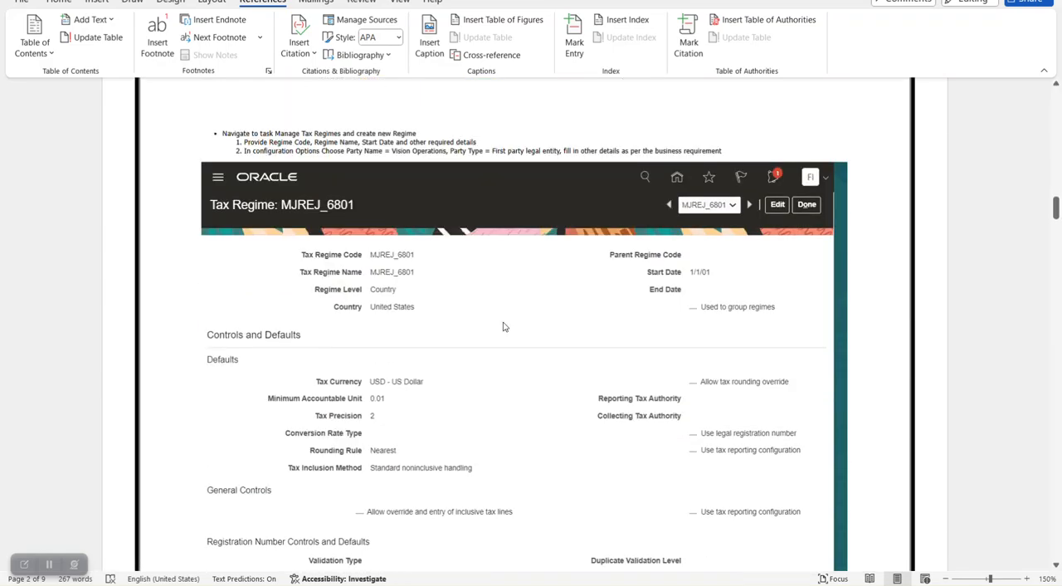
scroll(478, 305, "up", 5)
scroll(478, 305, "up", 12)
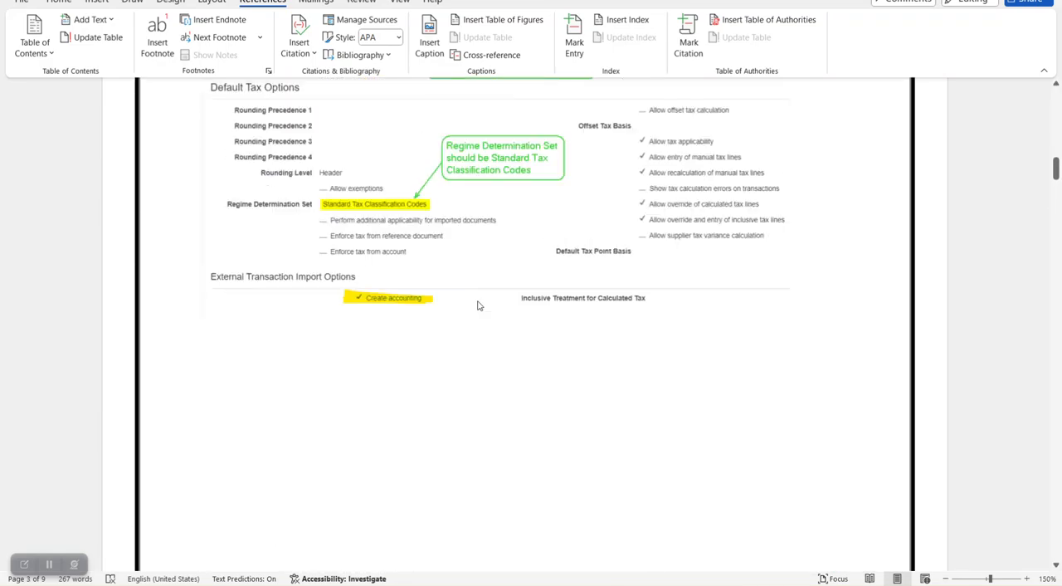
- Examine the guide's section on creating a tax regime, including its controls, defaults and configuration options
scroll(478, 305, "down", 5)
scroll(478, 305, "down", 10)
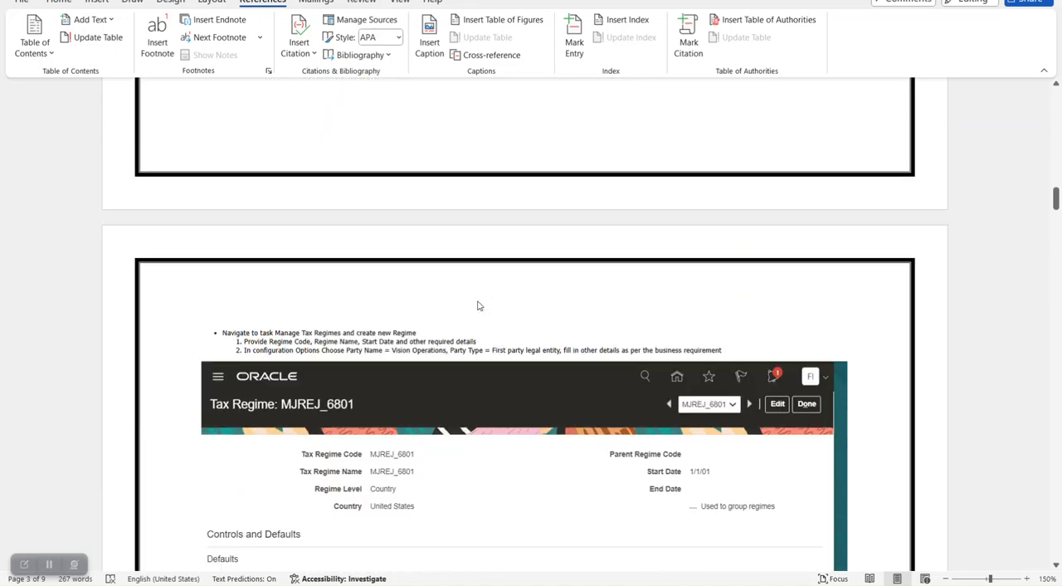
scroll(477, 306, "down", 2)
scroll(377, 275, "down", 2)
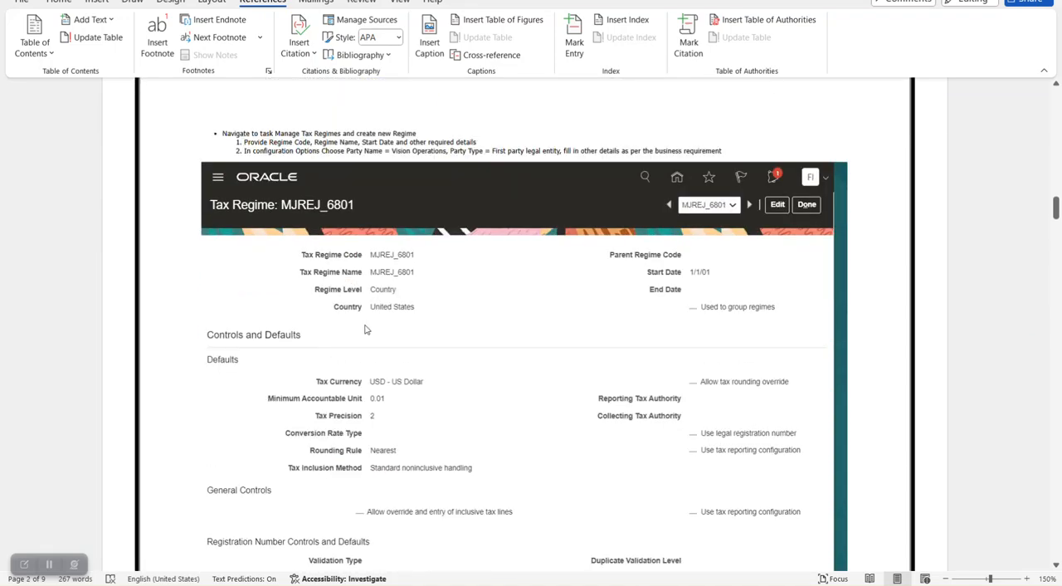
scroll(394, 326, "down", 2)
scroll(505, 299, "down", 2)
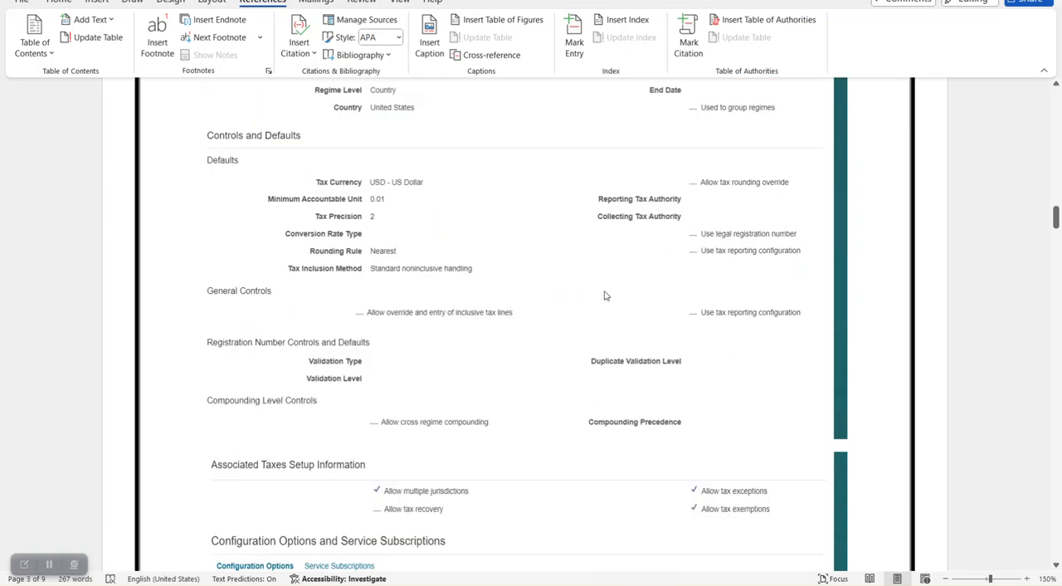
scroll(567, 298, "down", 3)
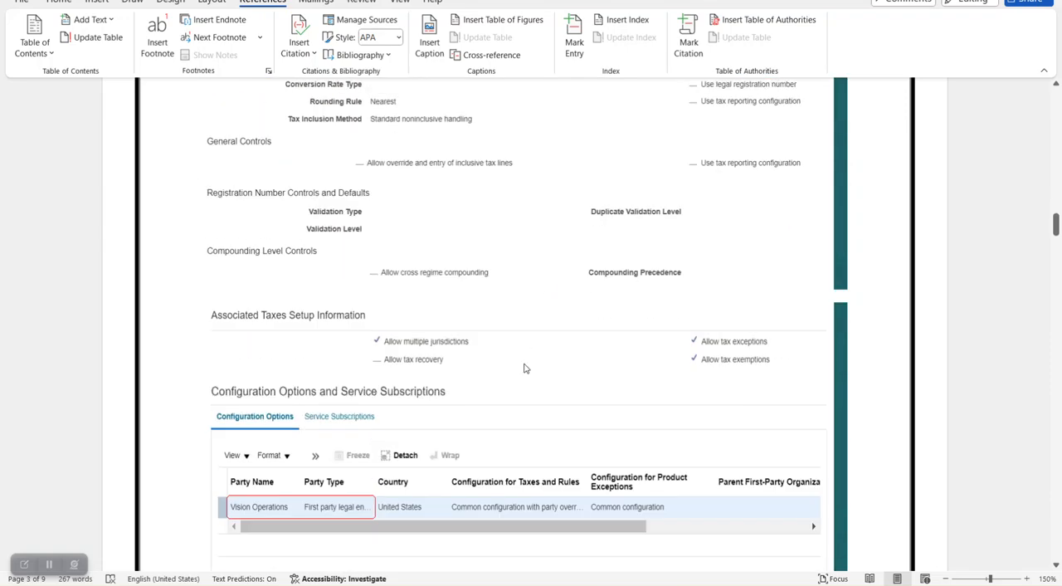
scroll(406, 414, "down", 1)
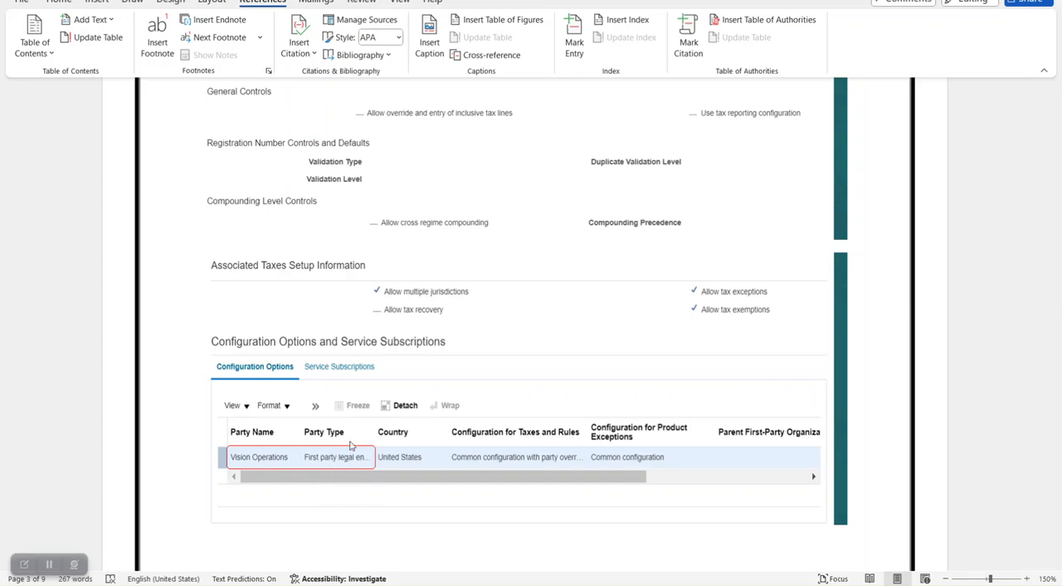
scroll(498, 270, "up", 3)
scroll(498, 270, "up", 15)
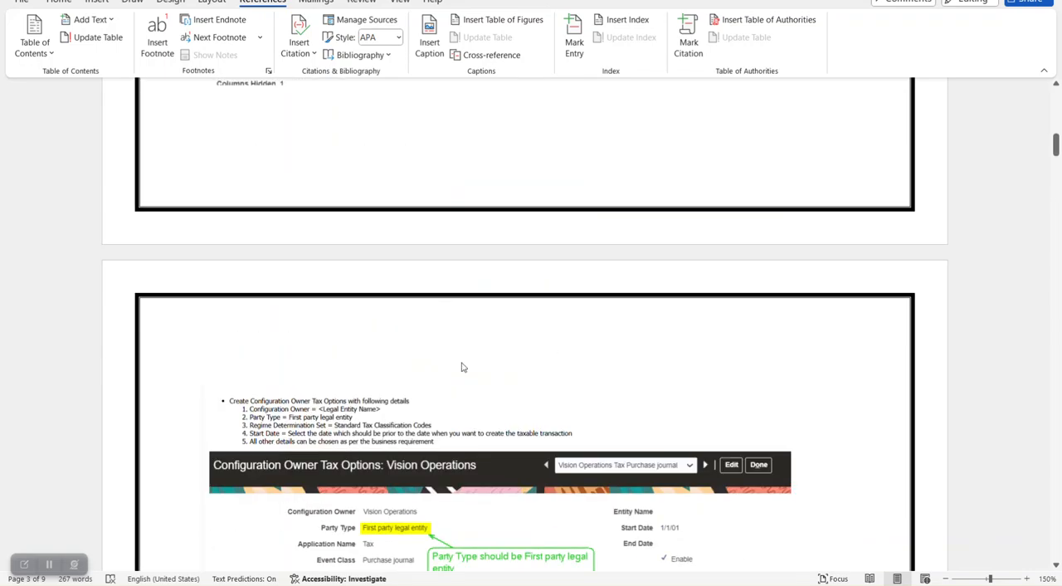
scroll(461, 381, "down", 10)
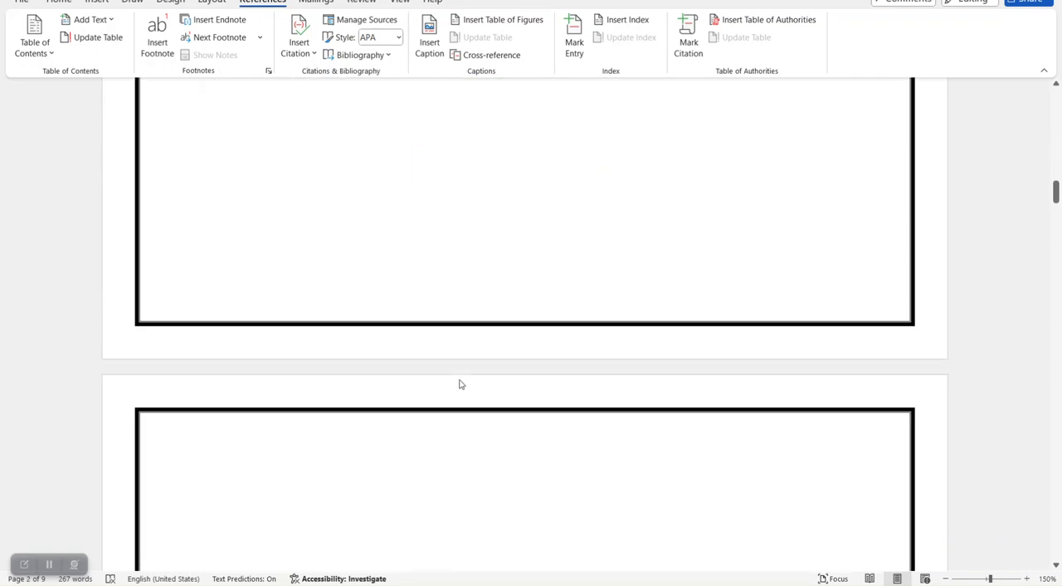
scroll(461, 325, "down", 10)
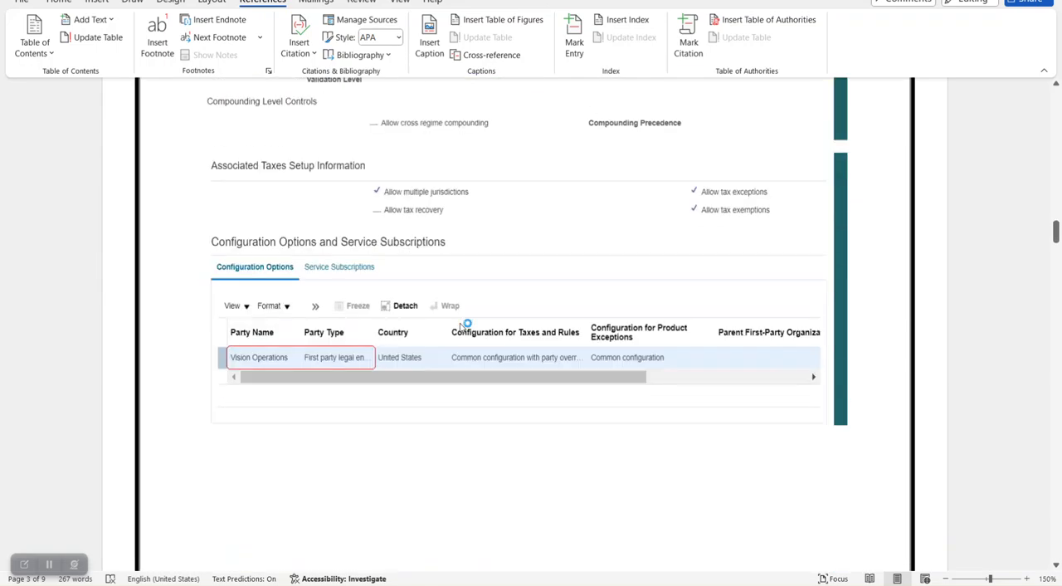
- Review the guide's section on creating a tax, focusing on the direct and indirect tax rule defaults
scroll(462, 329, "down", 8)
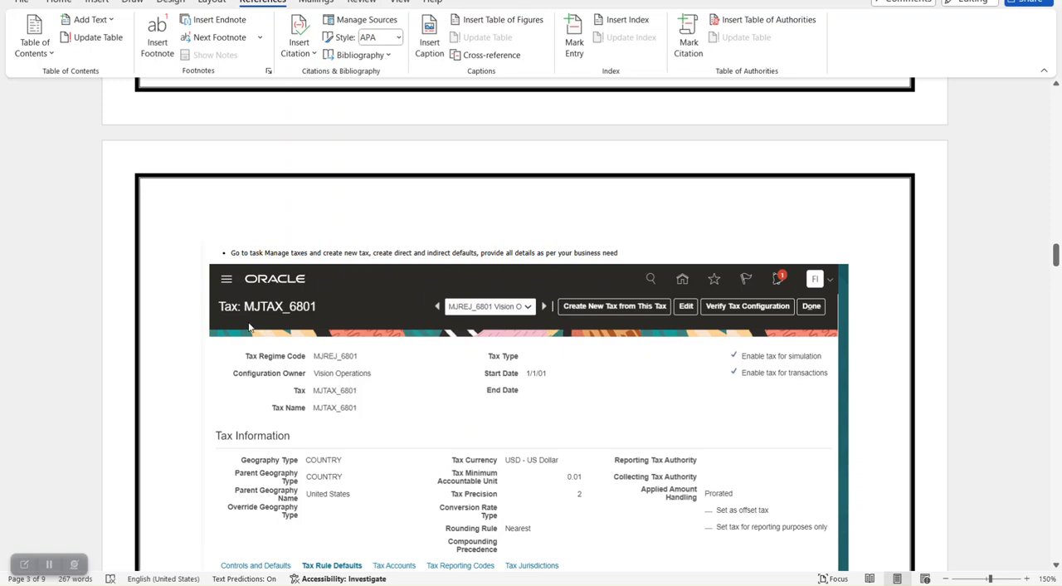
scroll(336, 363, "down", 4)
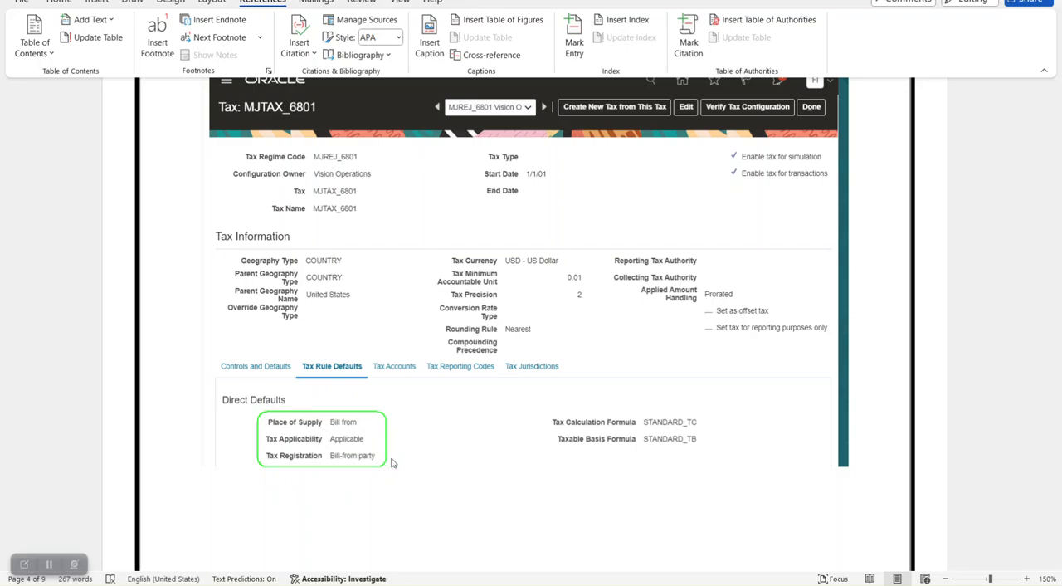
scroll(463, 418, "down", 2)
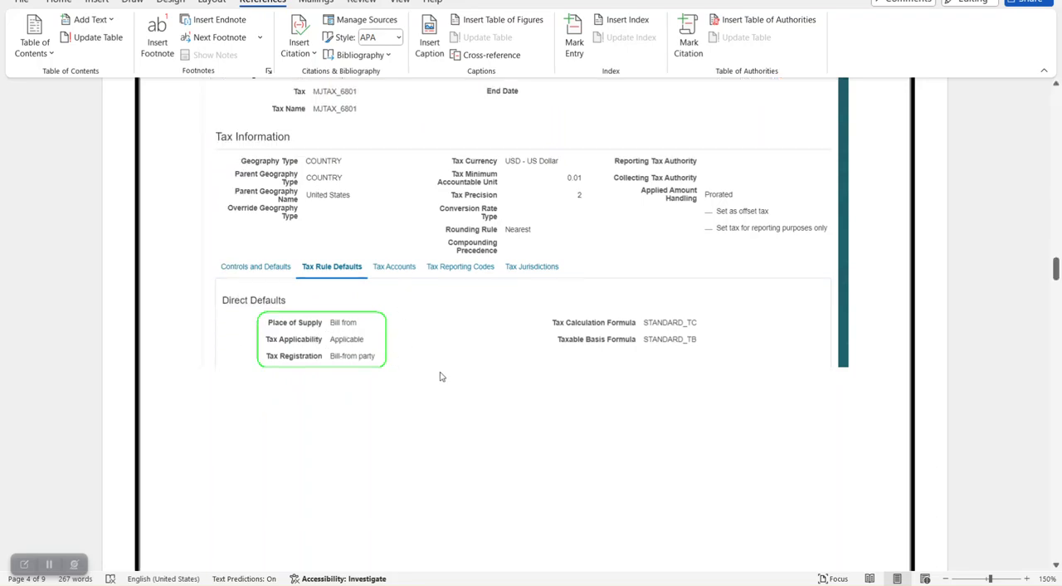
scroll(439, 378, "down", 5)
scroll(441, 379, "down", 8)
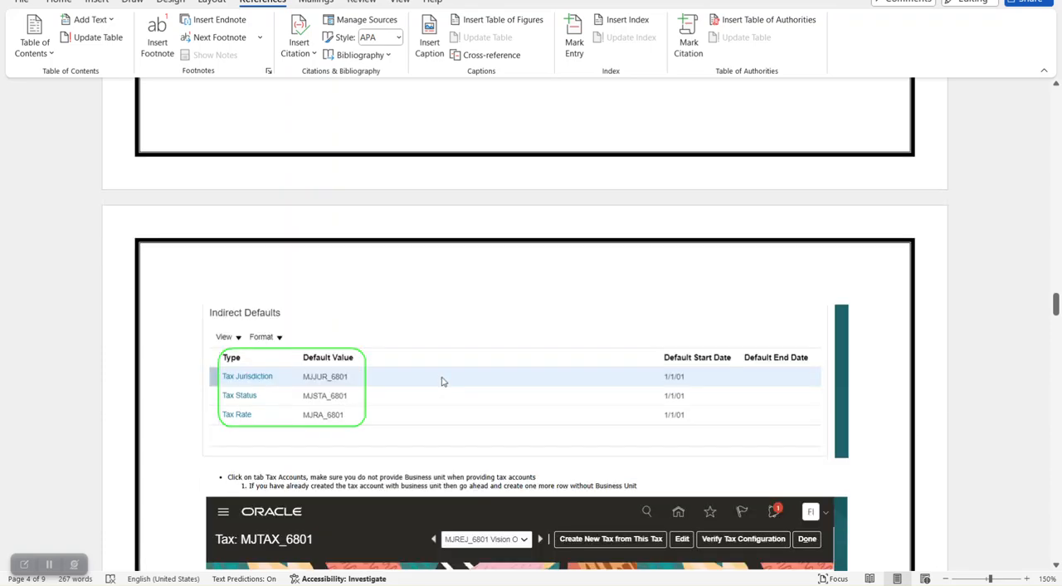
scroll(441, 381, "down", 2)
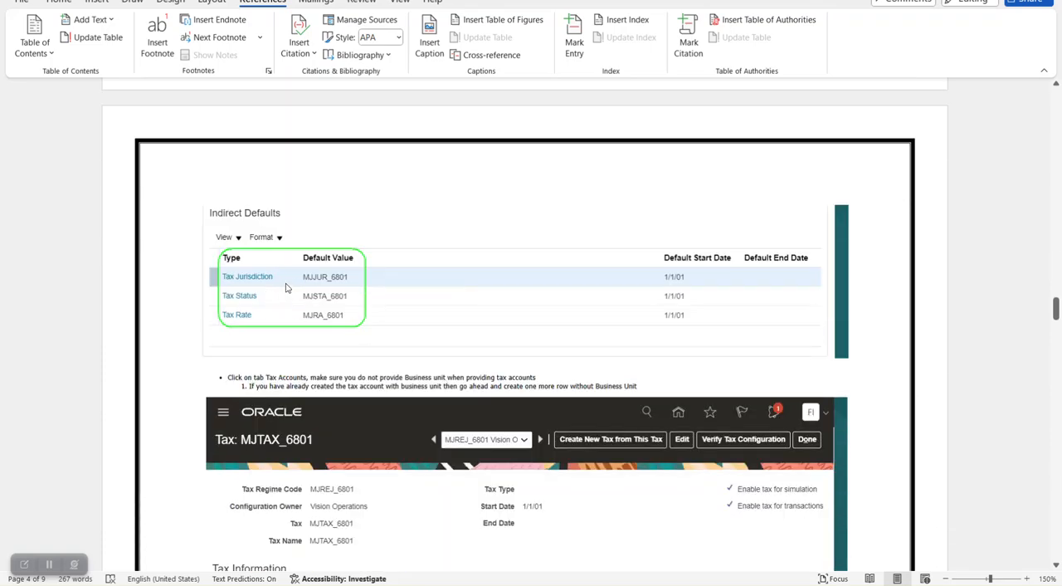
scroll(414, 289, "up", 5)
scroll(417, 290, "down", 4)
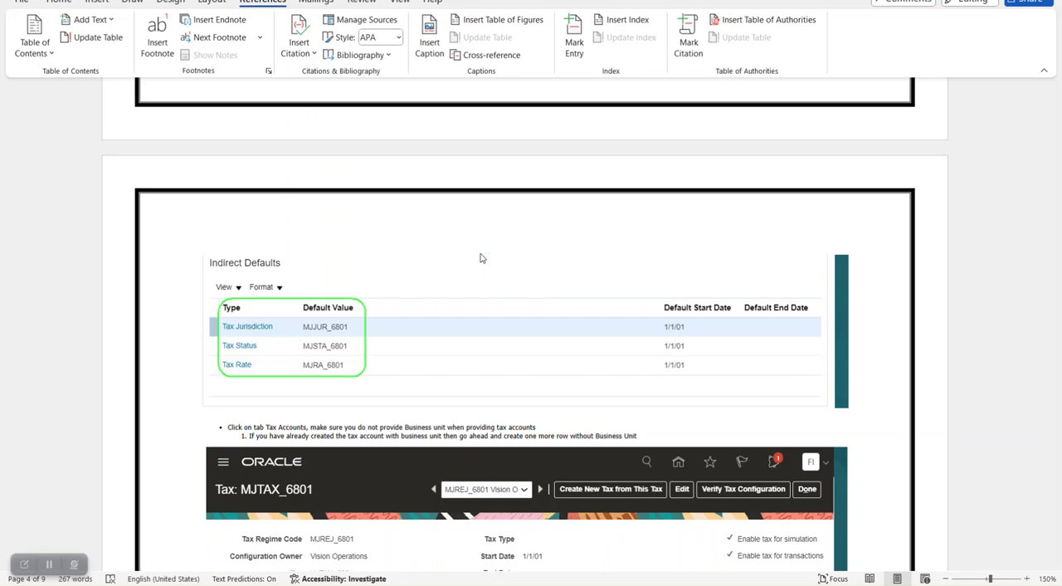
scroll(477, 264, "up", 15)
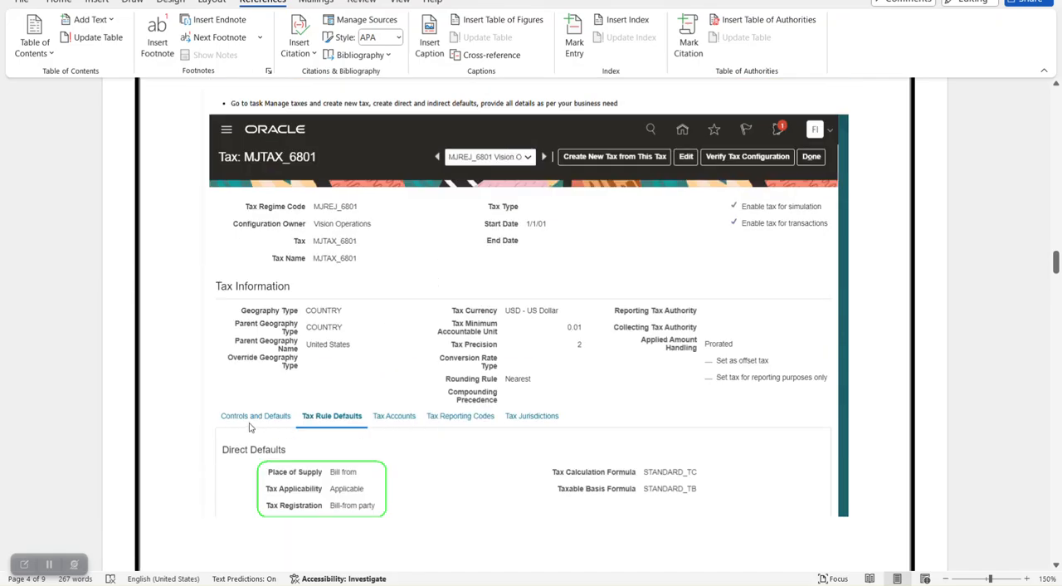
scroll(454, 425, "down", 10)
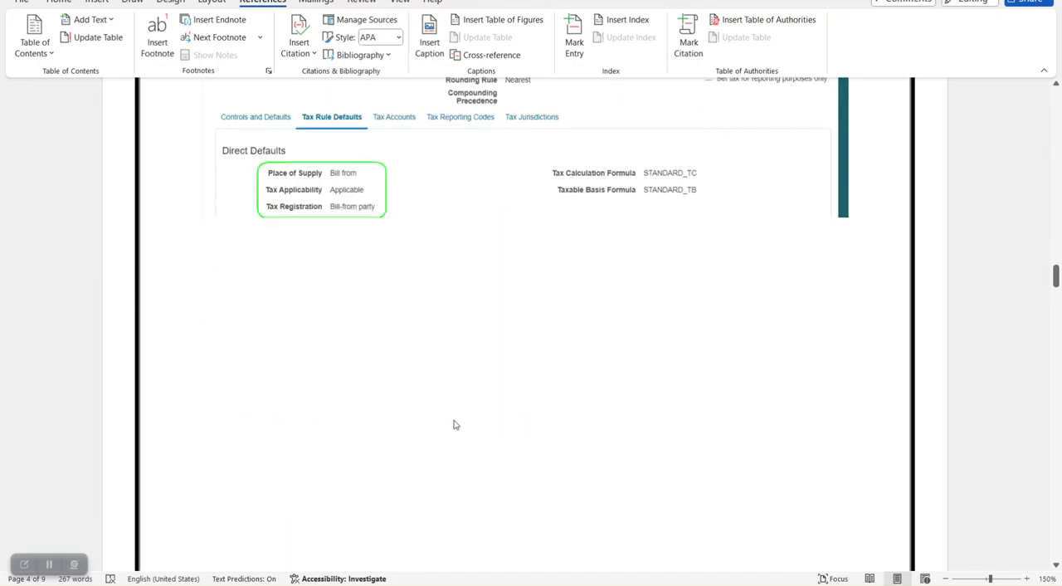
- Review the guide's tax accounts and tax enablement instructions, comparing them with the preceding tax setup pages
scroll(455, 425, "down", 15)
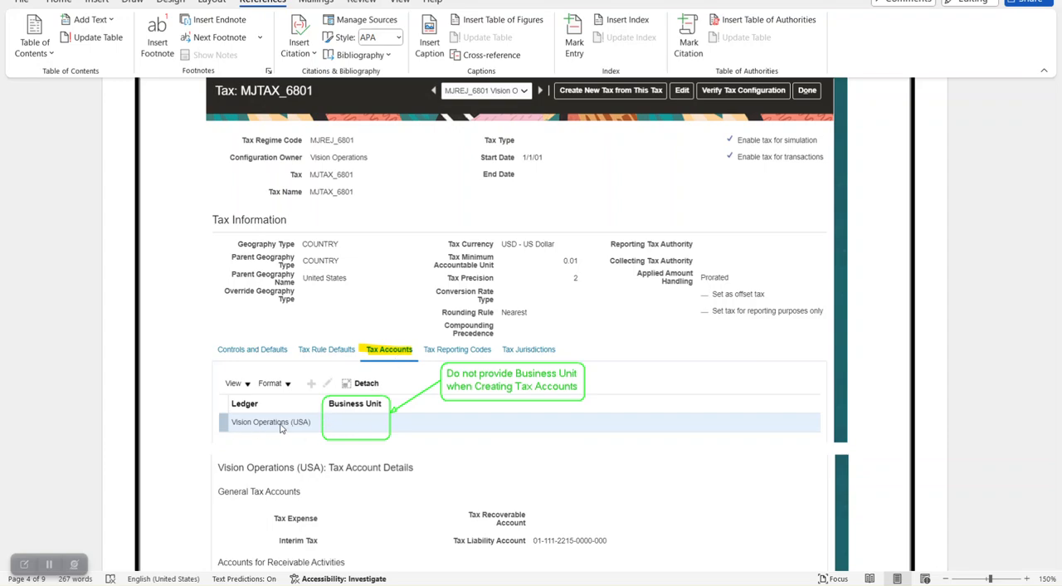
scroll(380, 426, "down", 3)
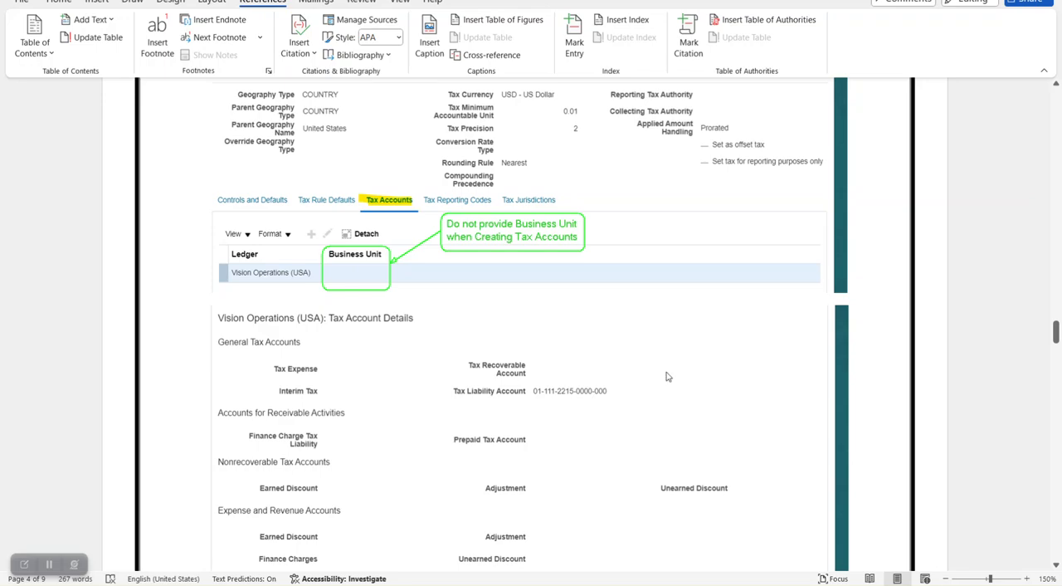
scroll(667, 378, "down", 10)
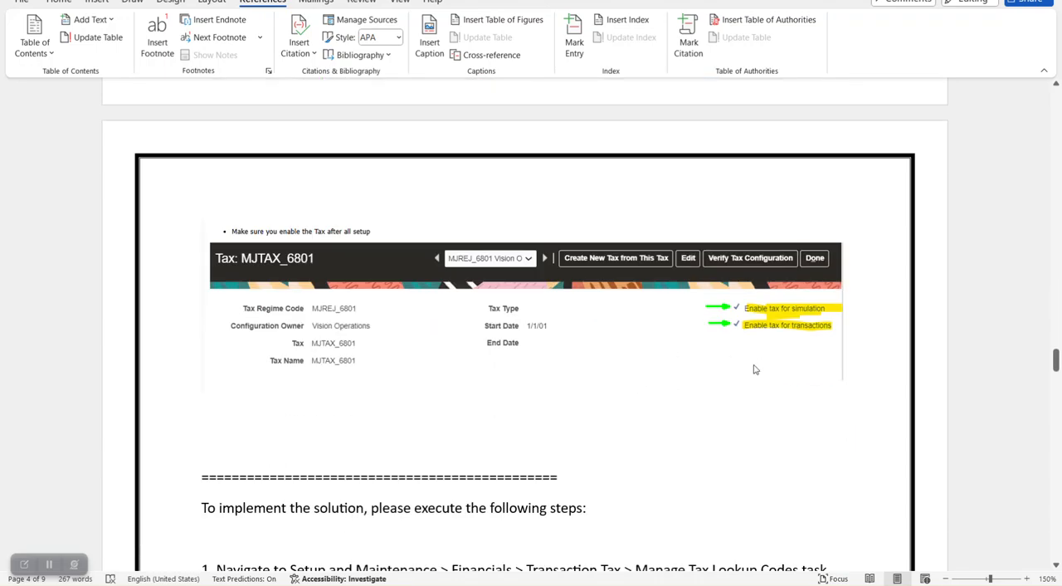
scroll(419, 321, "up", 15)
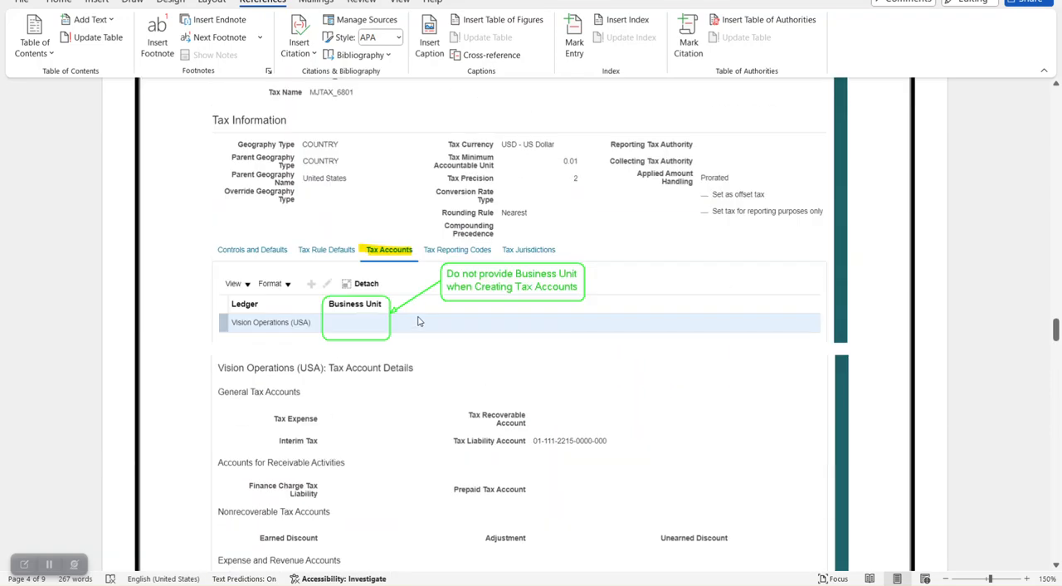
scroll(419, 321, "up", 15)
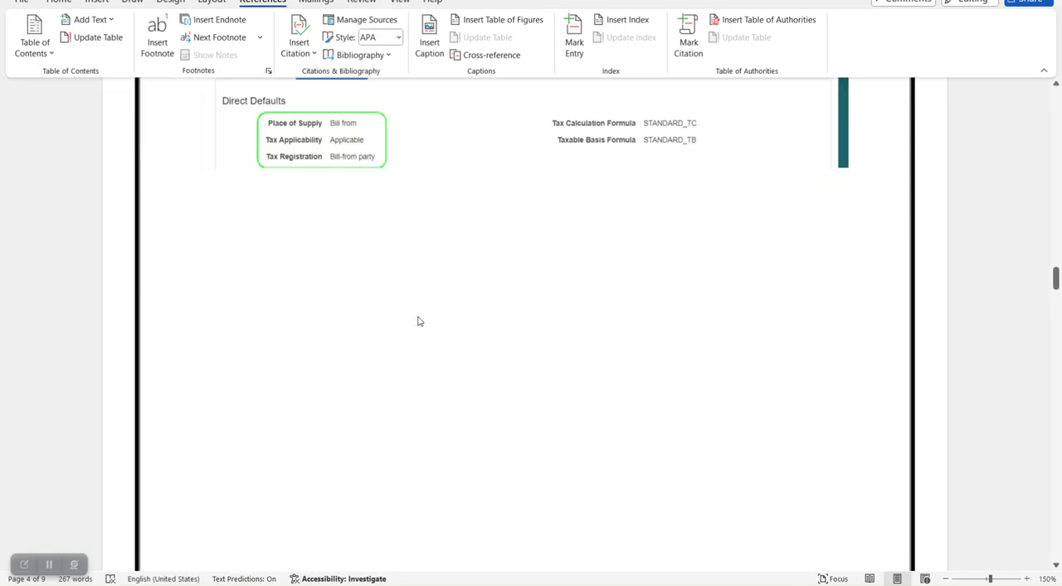
scroll(419, 321, "up", 10)
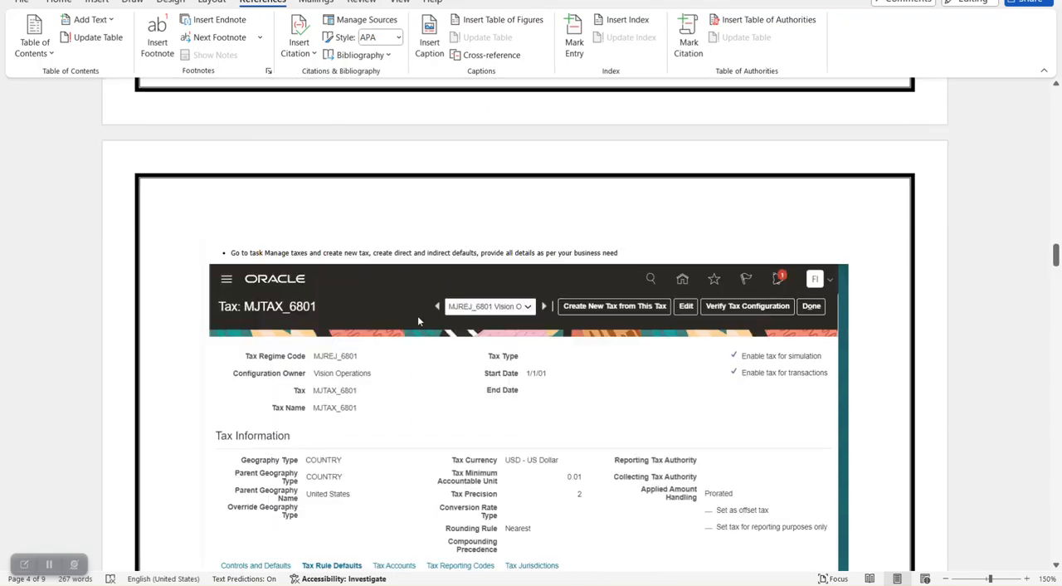
scroll(418, 324, "down", 9)
scroll(418, 333, "down", 10)
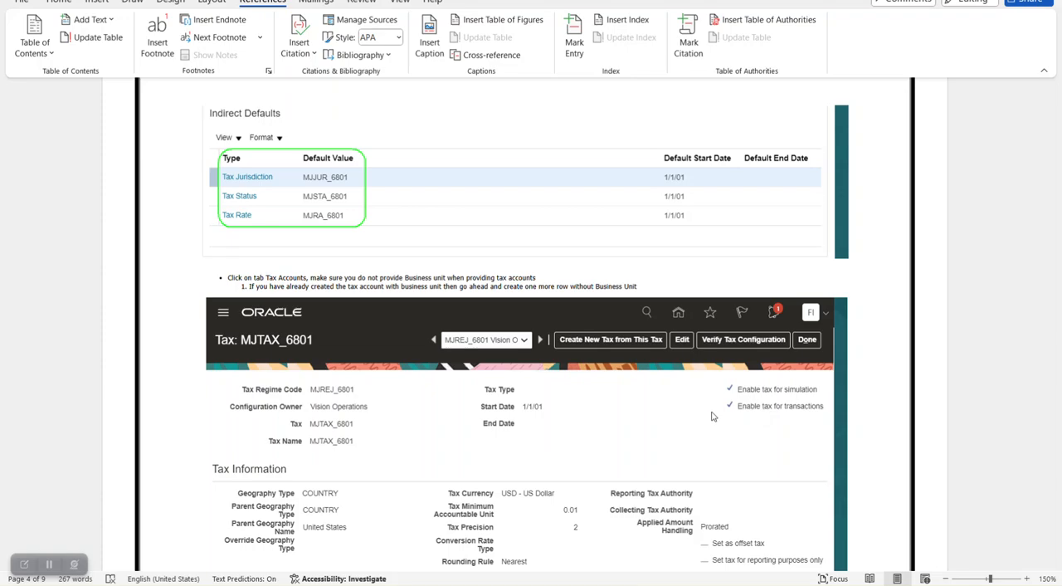
scroll(707, 405, "down", 5)
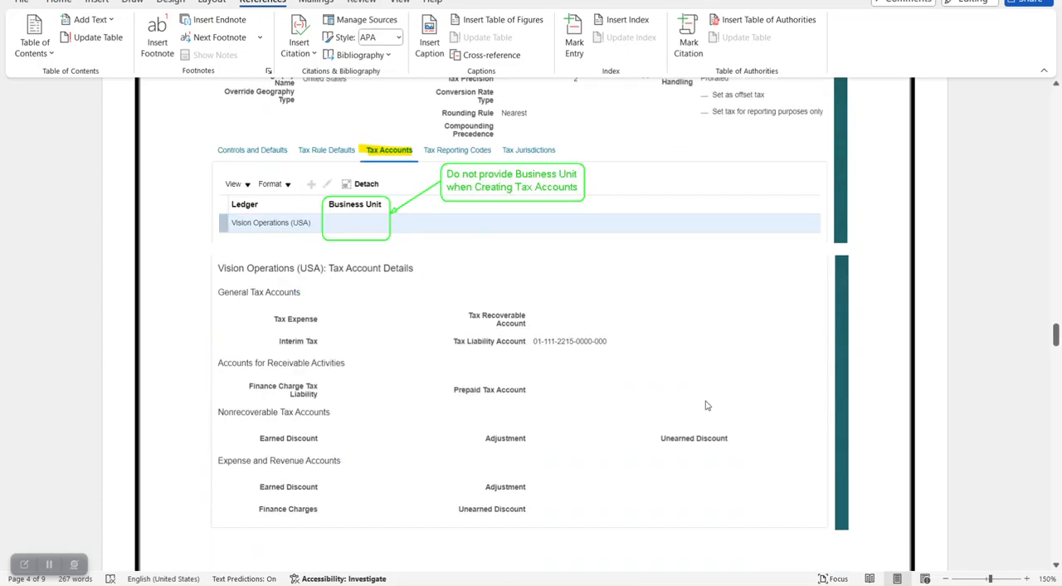
- Switch to Oracle's Financials setup page and locate the Manage Configuration Owner Tax Options task by searching tasks for "manage config"
key("alt+Tab")
key("alt+Tab")
key("Tab")
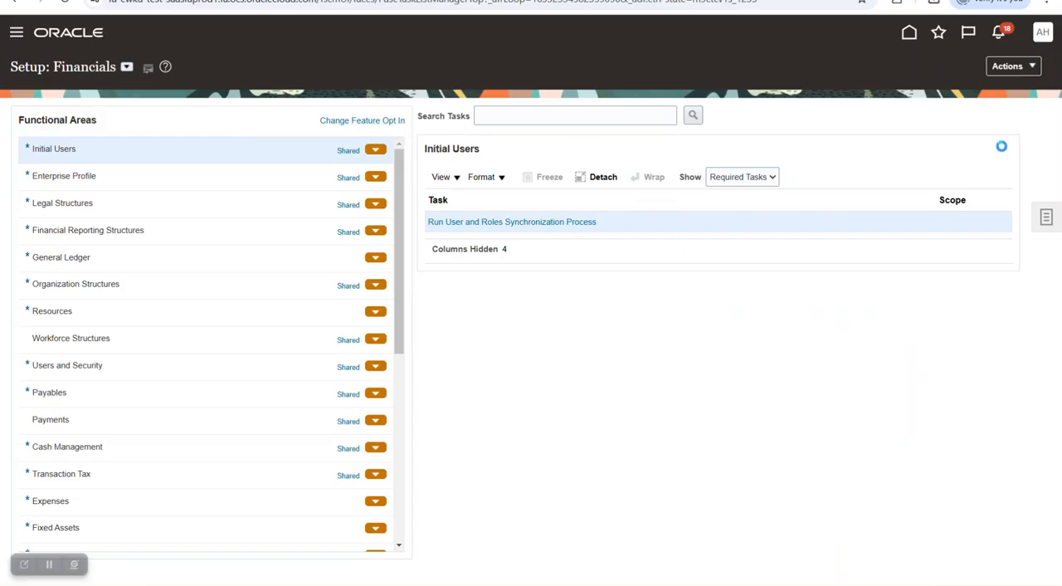
left_click(647, 118)
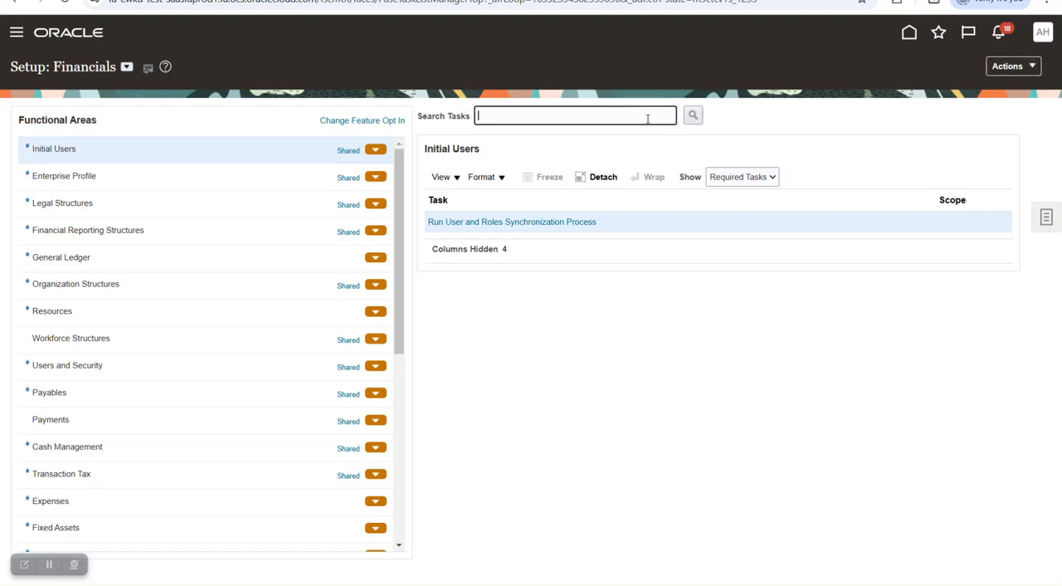
type("manage config")
key("Return")
left_click(402, 300)
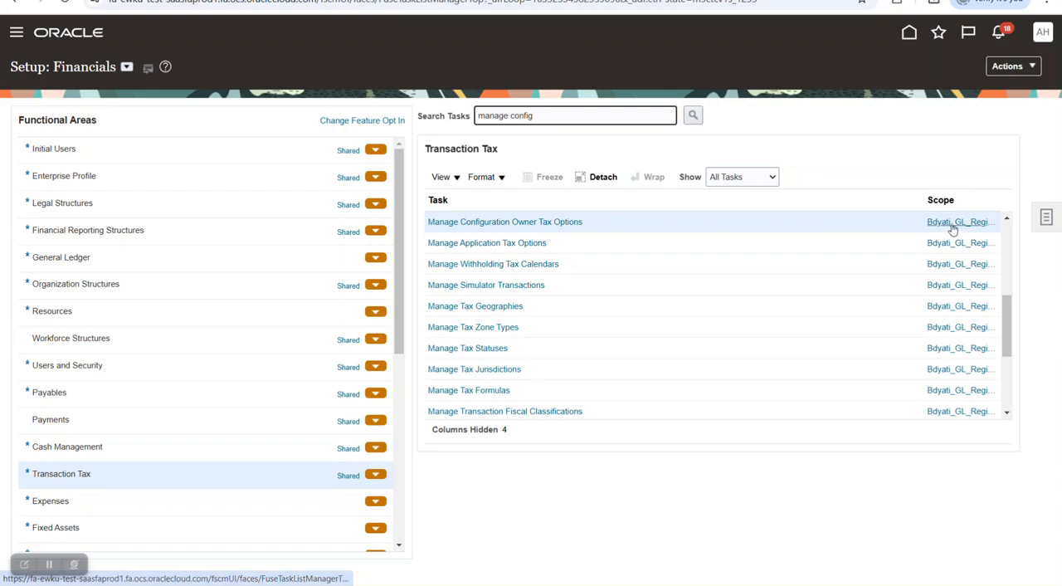
- Open the Manage Configuration Owner Tax Options task and search for configuration owners starting with "Bdy"
left_click(894, 224)
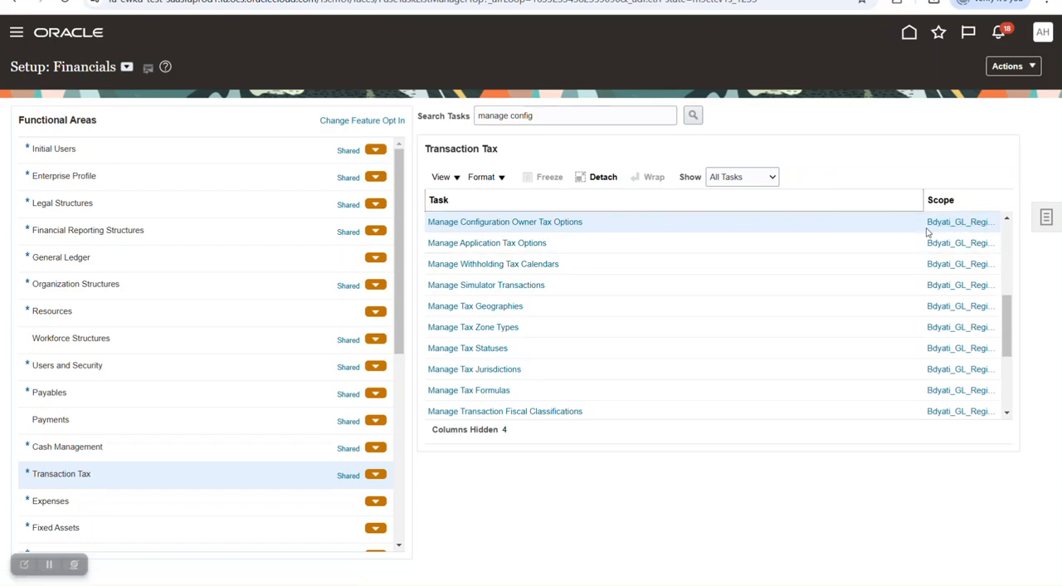
left_click(533, 223)
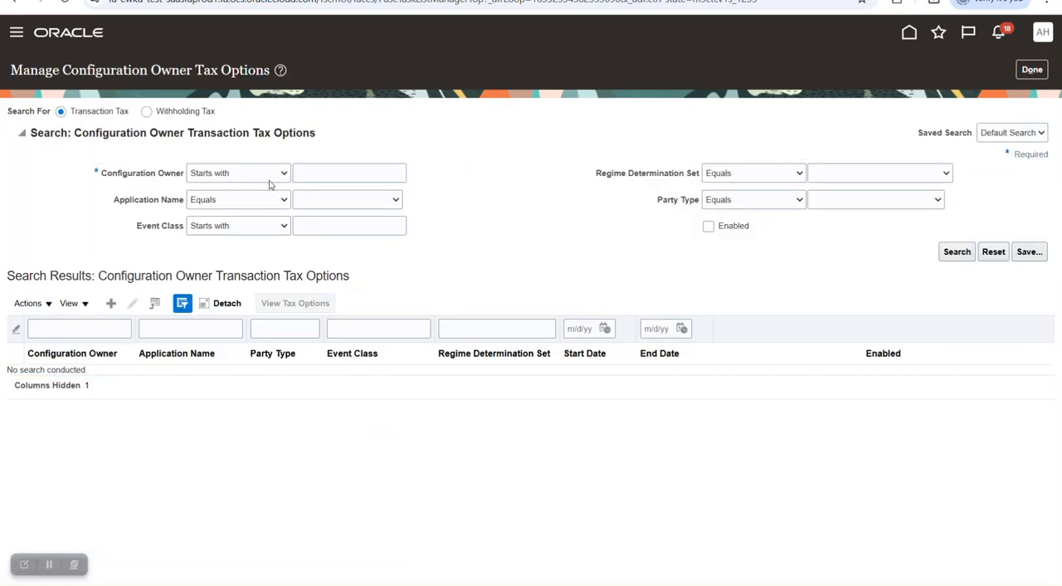
left_click(295, 174)
key("Caps_Lock")
type("B")
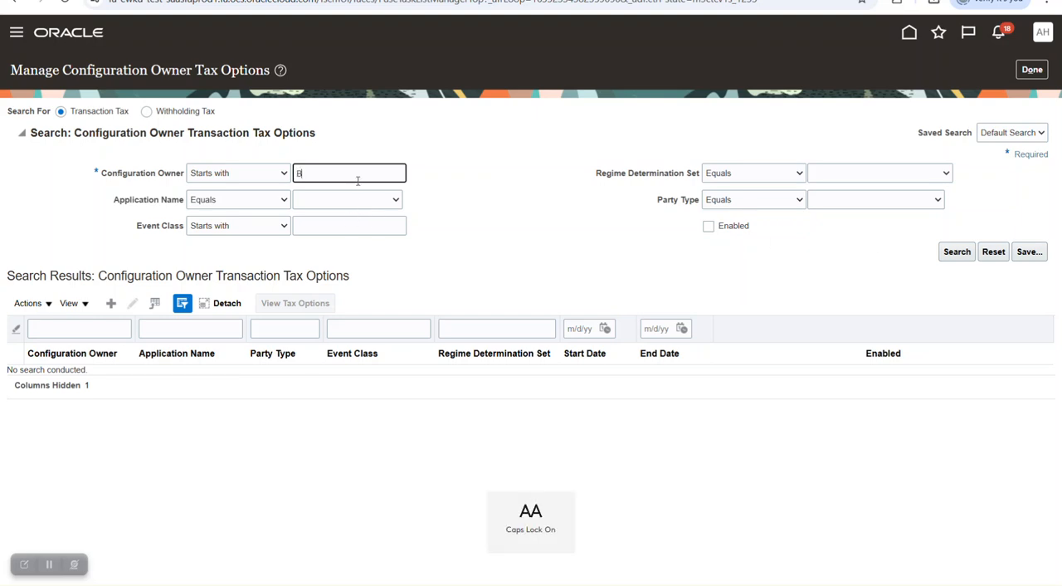
key("Caps_Lock")
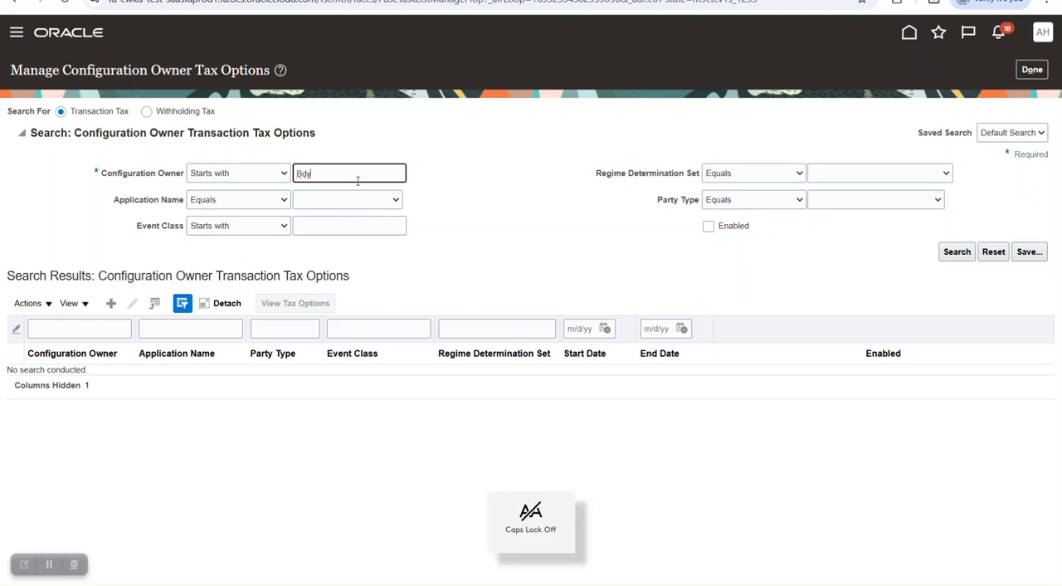
type("dy")
left_click(950, 255)
left_click(954, 253)
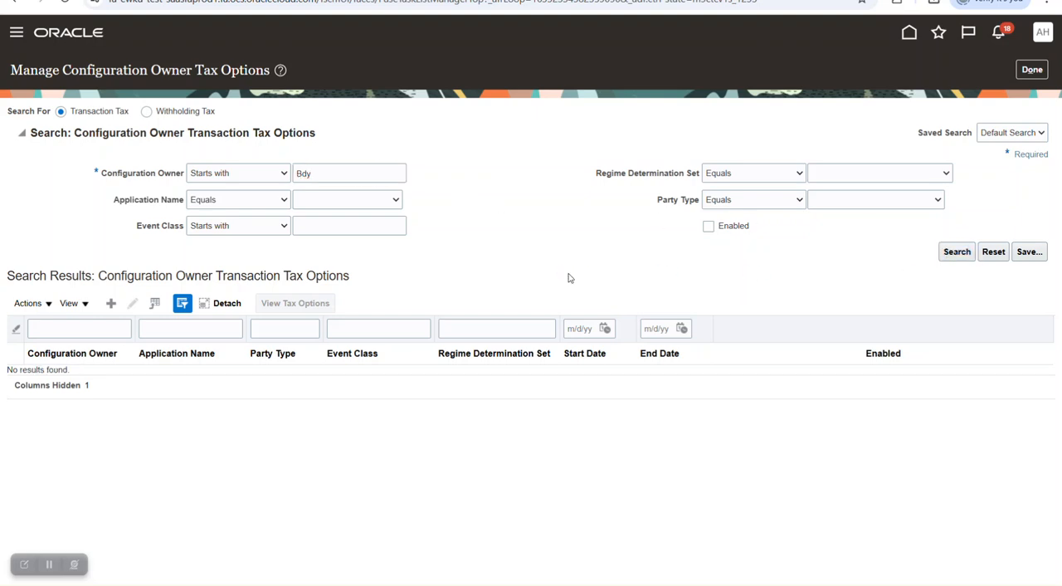
- Search the transaction tax options for application Tax with the configuration owner condition set to Does not equal AA BU1
double_click(316, 173)
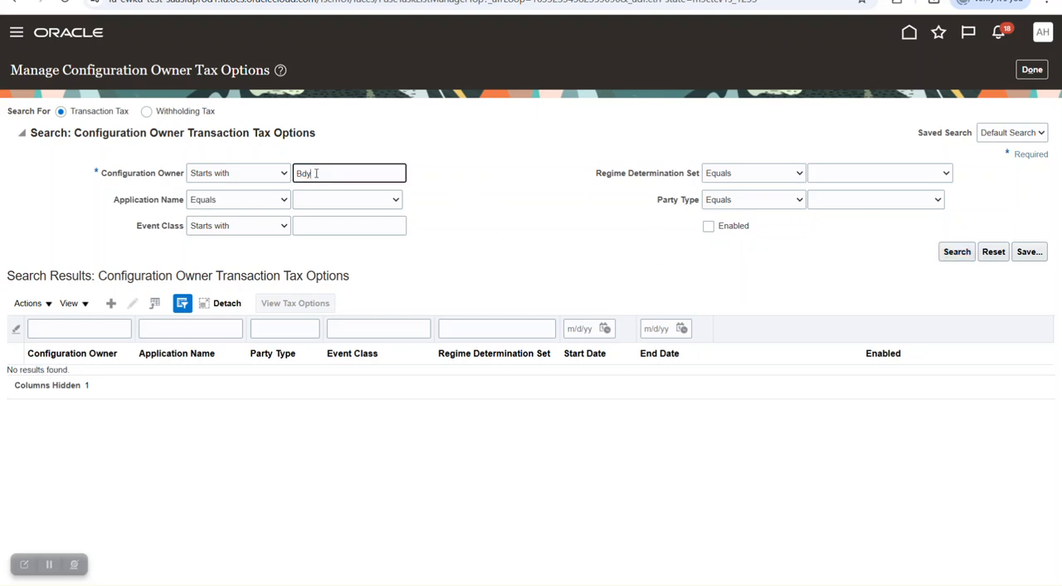
key("BackSpace")
left_click(350, 204)
left_click(345, 391)
left_click(329, 200)
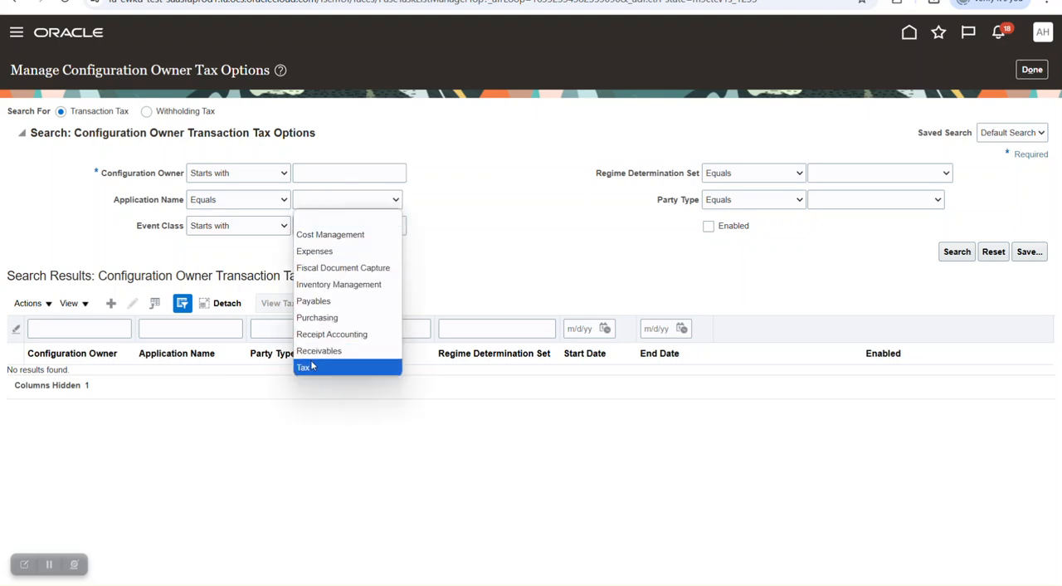
left_click(311, 363)
left_click(354, 173)
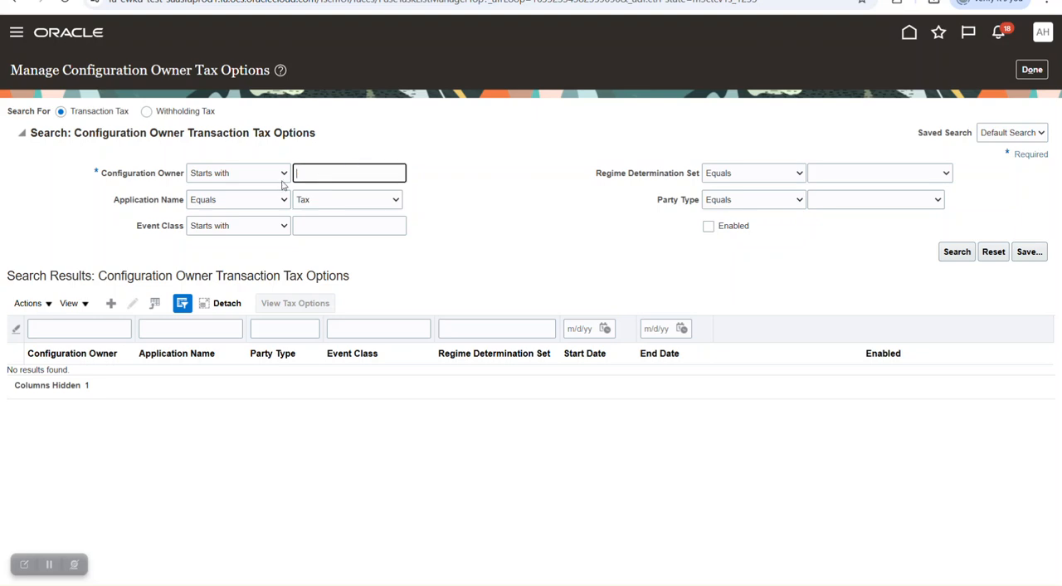
left_click(262, 176)
left_click(257, 243)
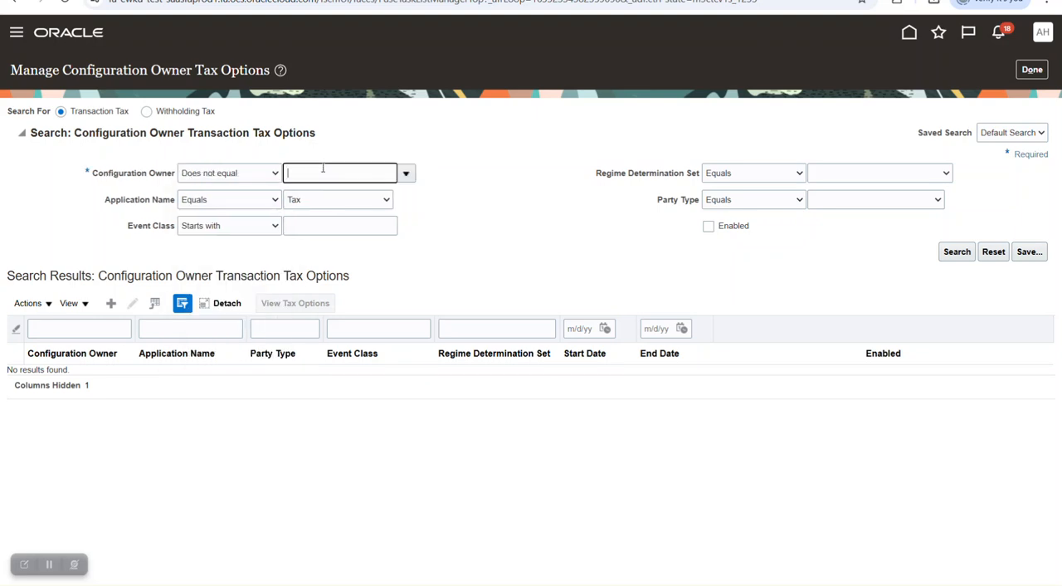
left_click(956, 251)
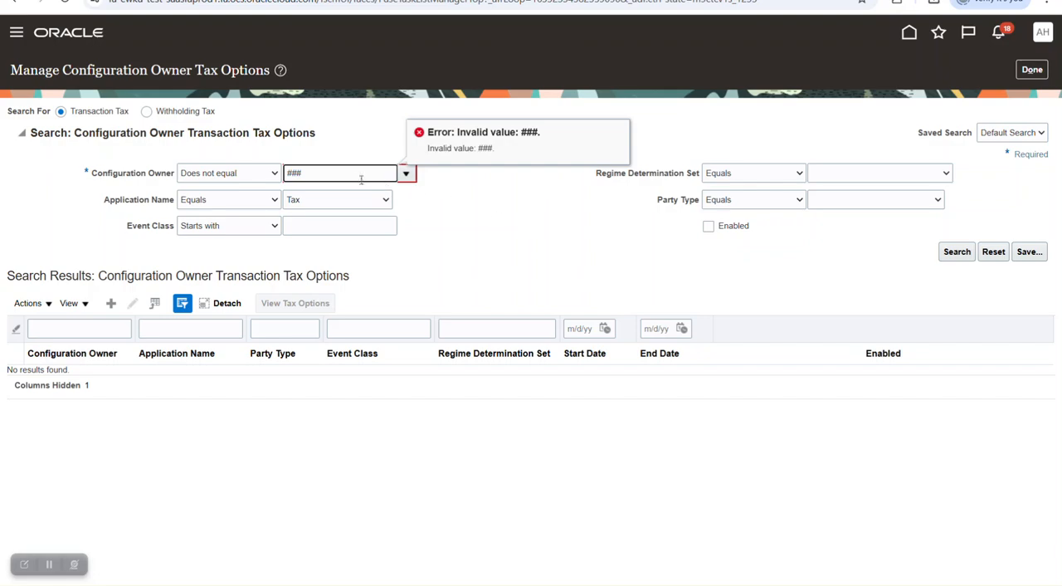
left_click(406, 173)
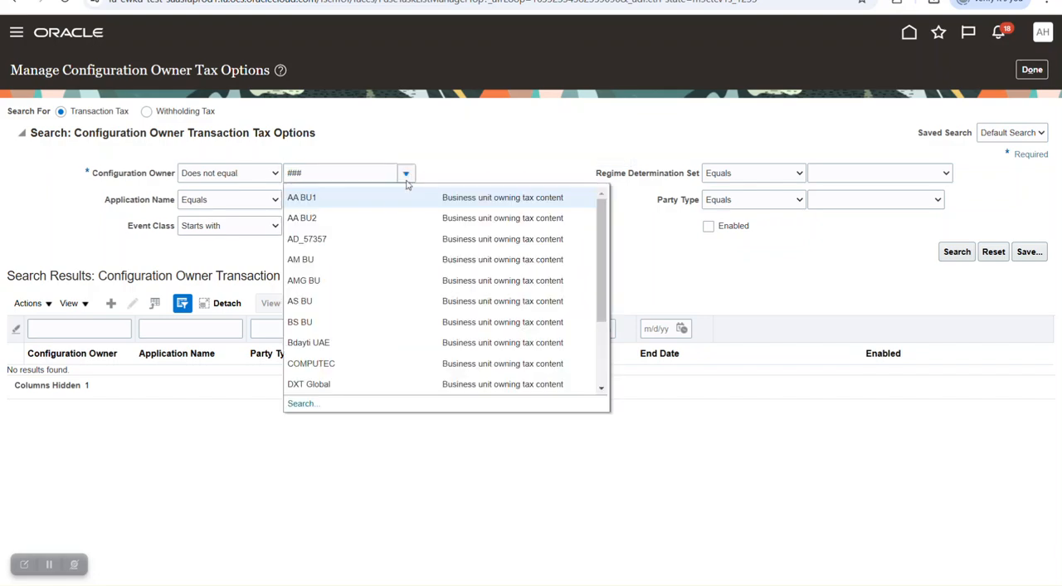
left_click(395, 204)
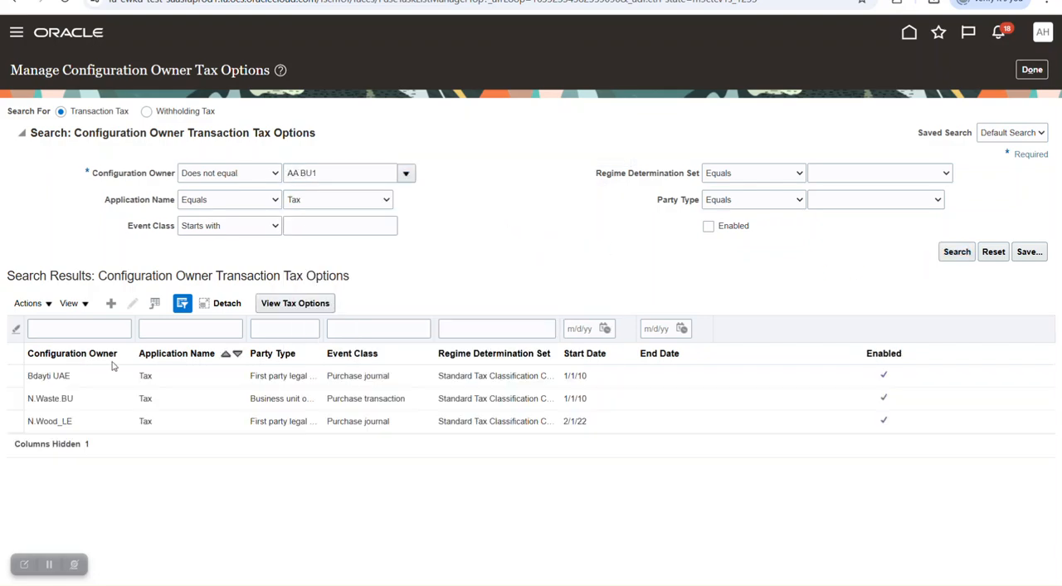
- Review the Bdayti UAE tax options, including party type, application, event class and Create accounting, and return to the setup task list without saving
left_click(80, 375)
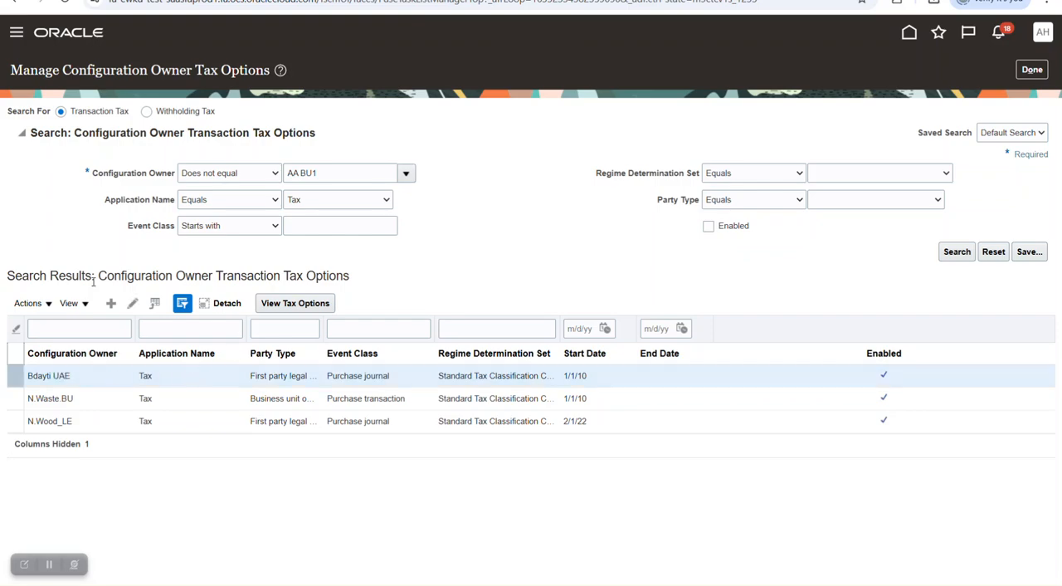
left_click(132, 303)
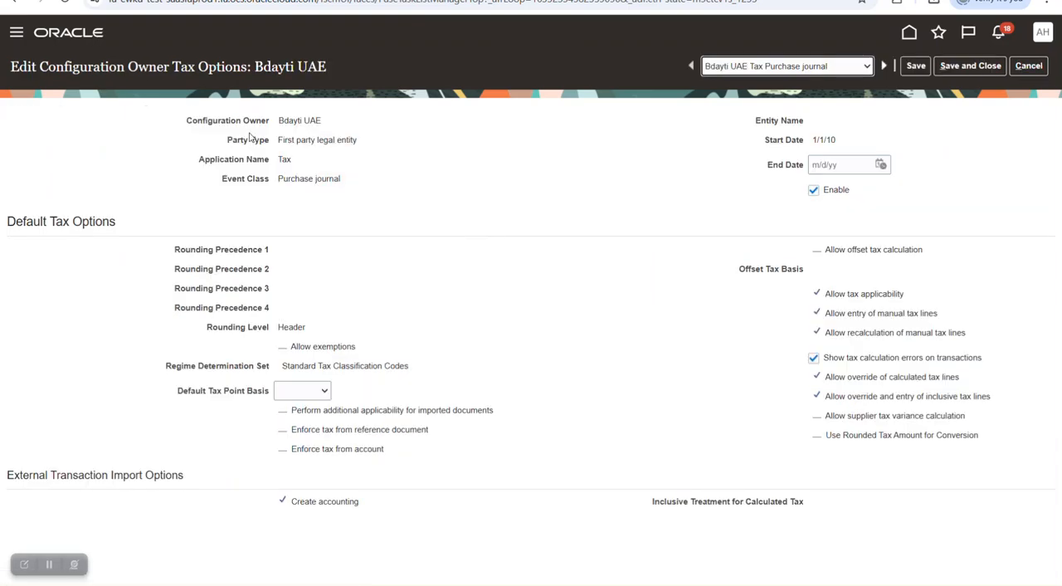
left_click_drag(280, 140, 364, 146)
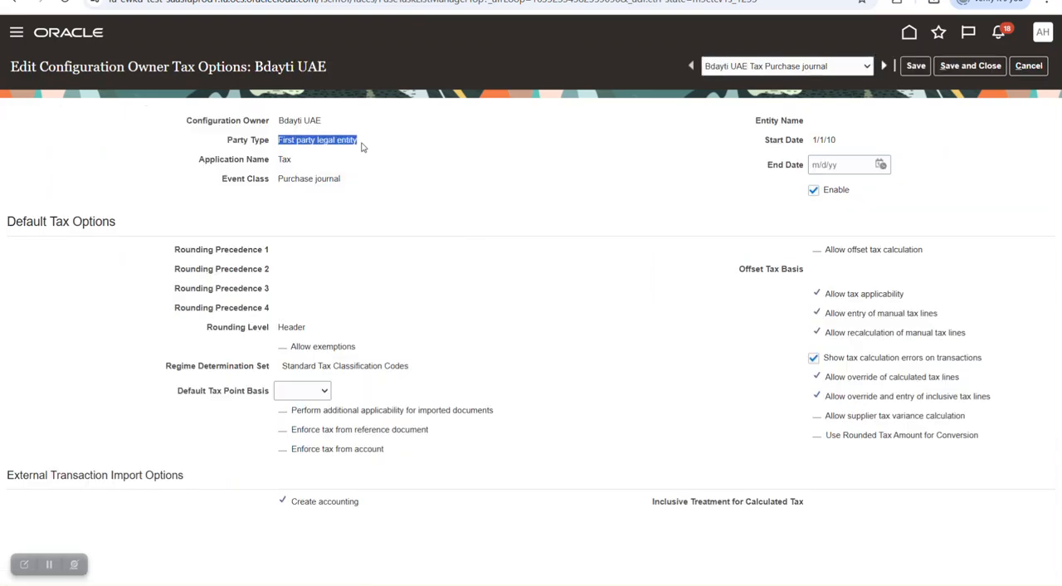
double_click(287, 161)
left_click_drag(276, 187, 358, 182)
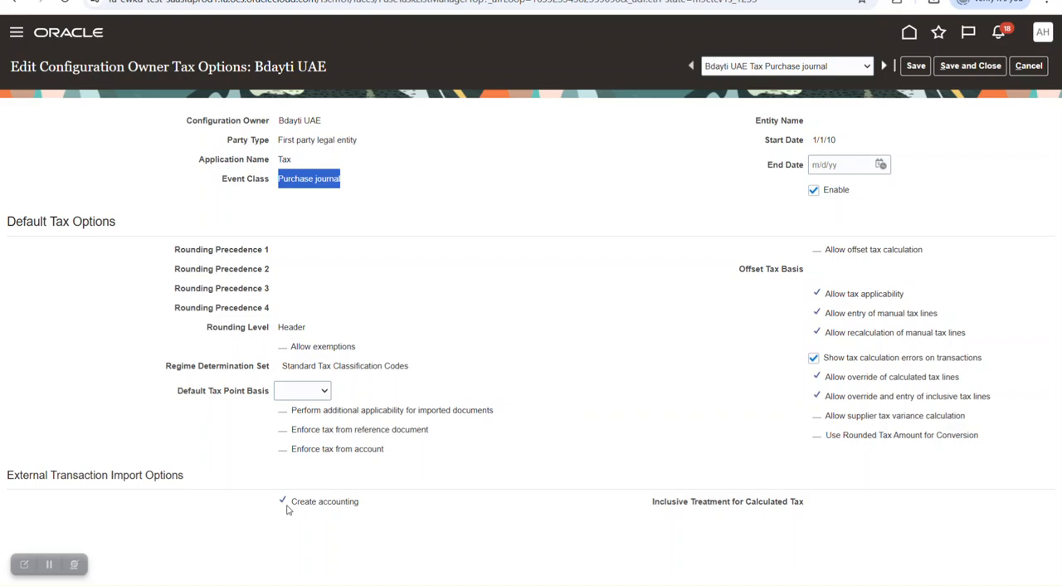
left_click_drag(287, 507, 396, 509)
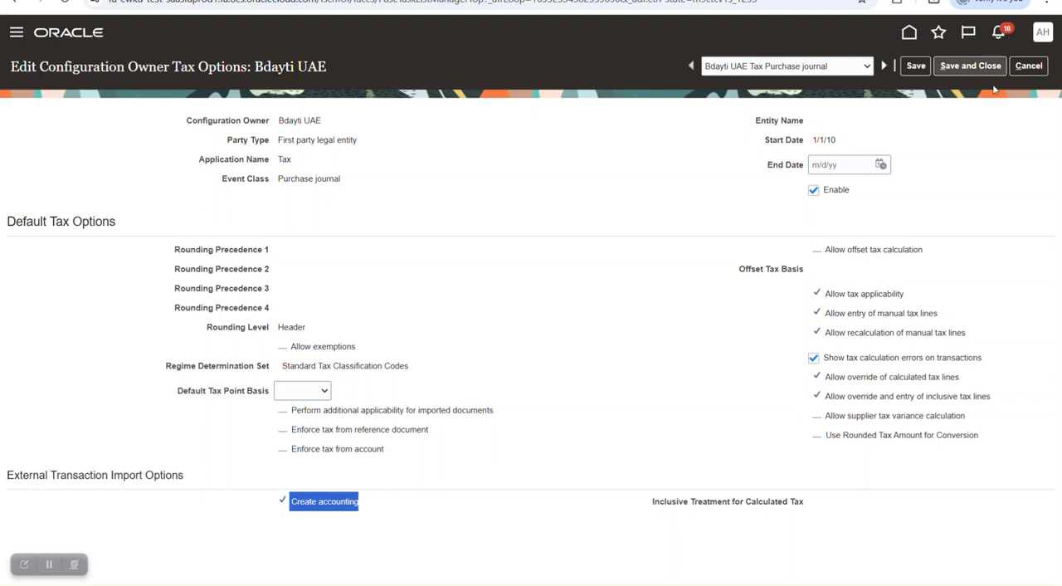
left_click(1028, 65)
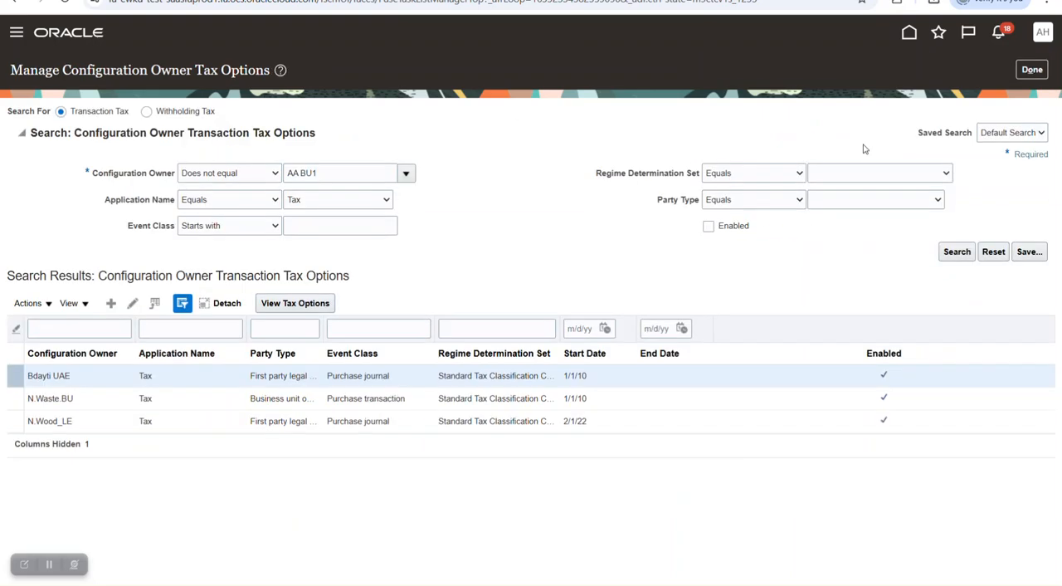
left_click(1032, 69)
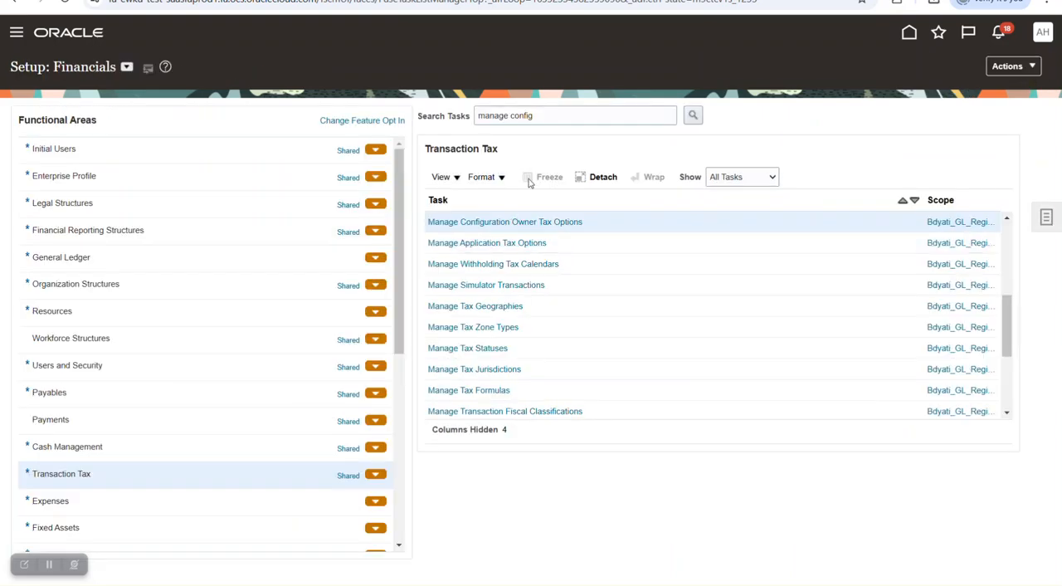
- Search the setup tasks for "regime" and open the Manage Tax Regimes task
left_click_drag(539, 117, 443, 128)
key("BackSpace")
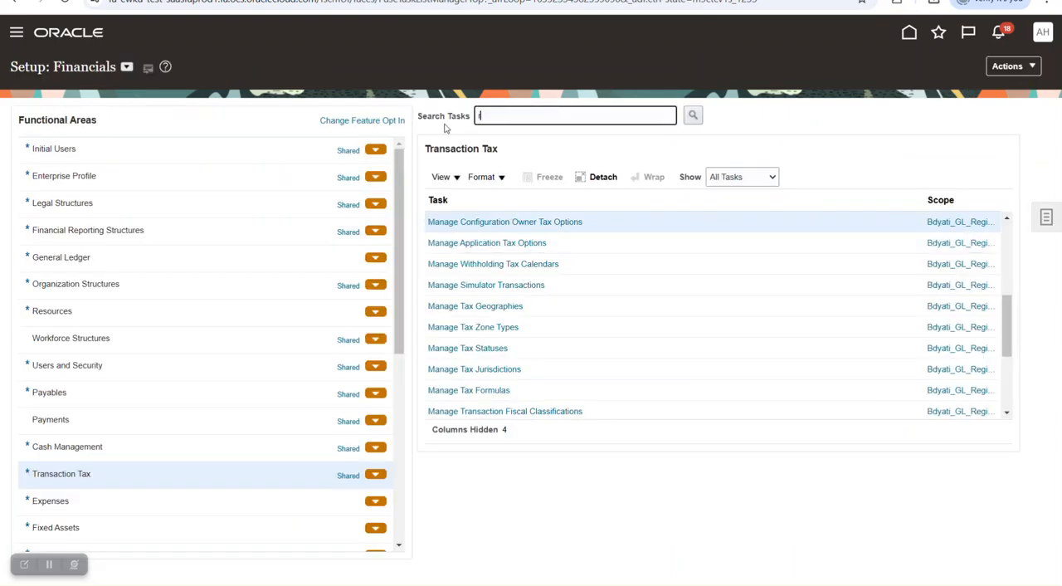
key("Return")
left_click(497, 222)
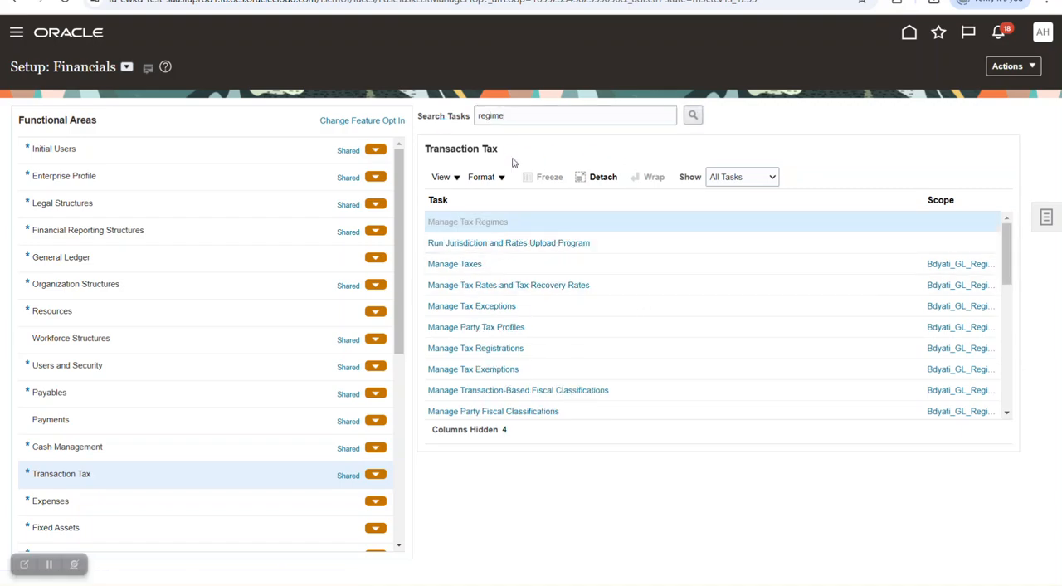
- Search the transaction tax regimes by country "egypt" and open BDYATI_GL_REGIME
left_click(327, 207)
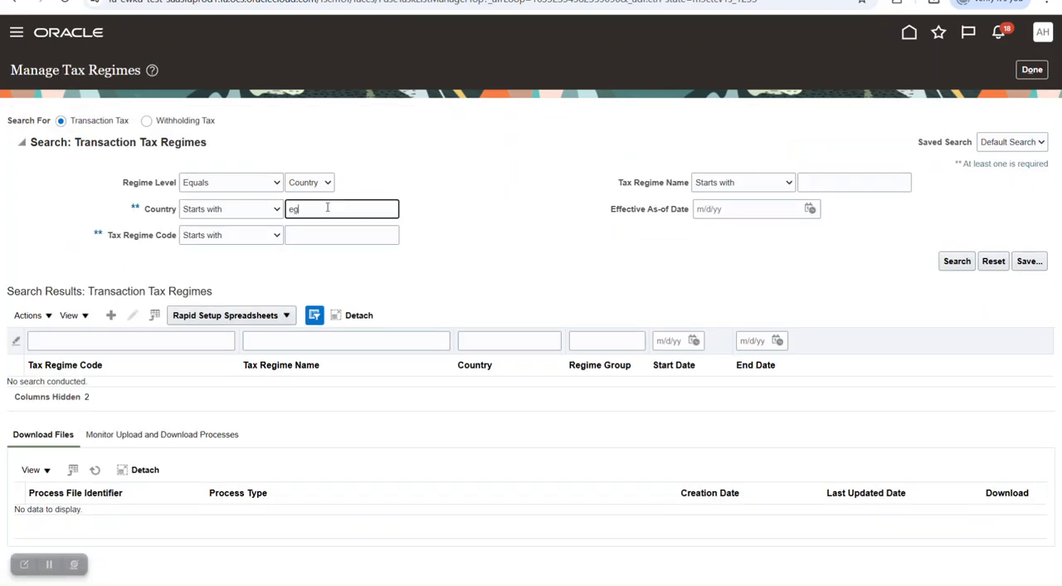
type("egypt")
key("Return")
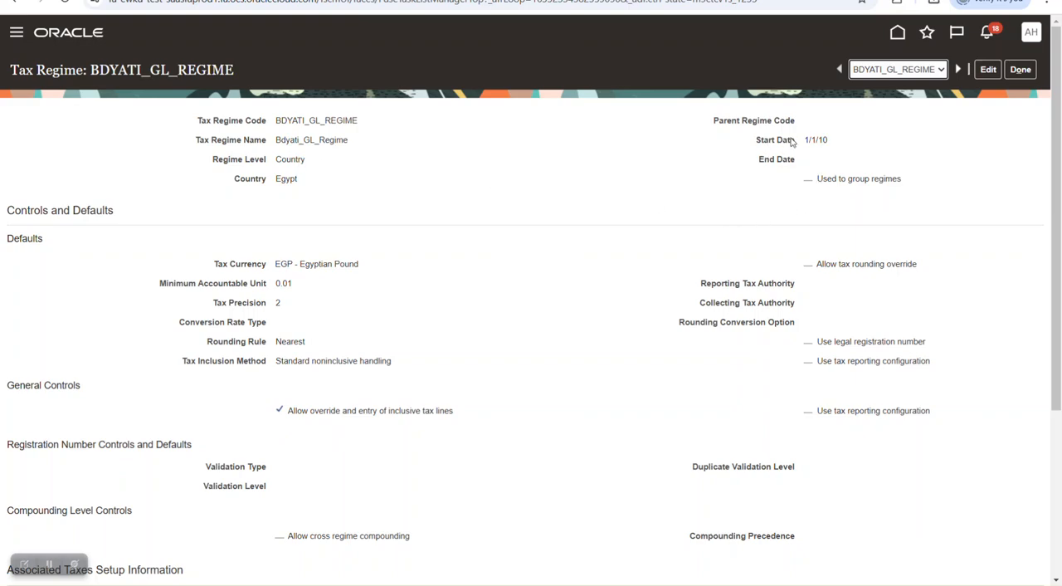
- Review BDYATI_GL_REGIME's controls, defaults and configuration options, widening the Party Type column, and return to the setup task list
scroll(531, 280, "down", 2)
scroll(312, 215, "down", 2)
scroll(401, 180, "up", 2)
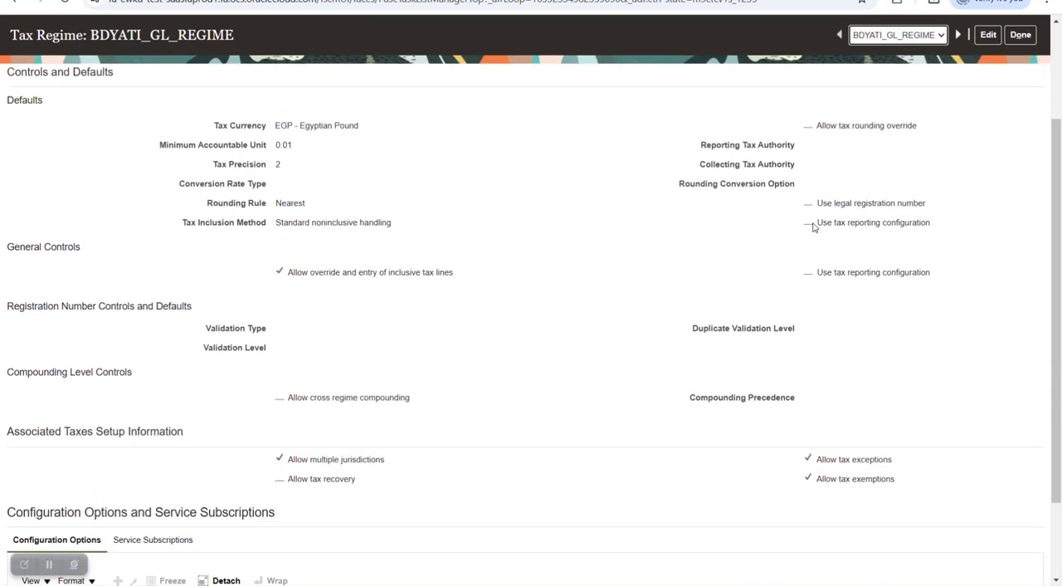
scroll(706, 230, "down", 2)
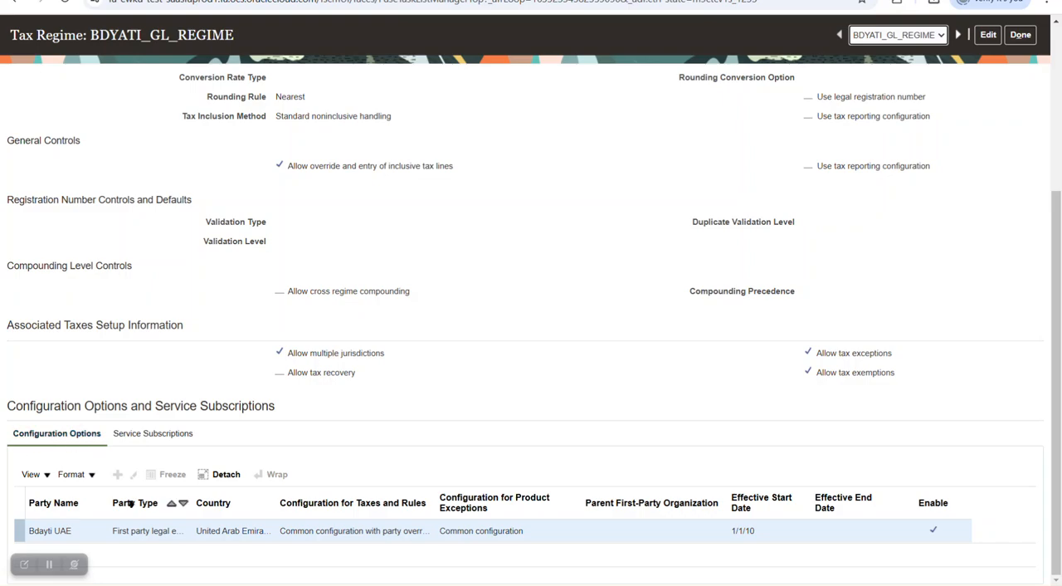
left_click_drag(193, 502, 244, 502)
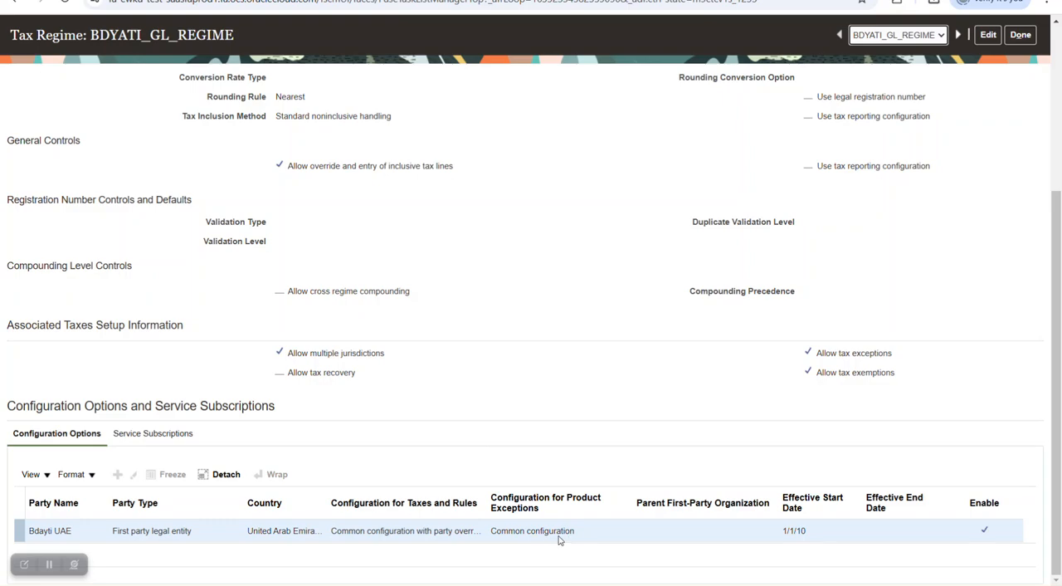
scroll(507, 343, "up", 3)
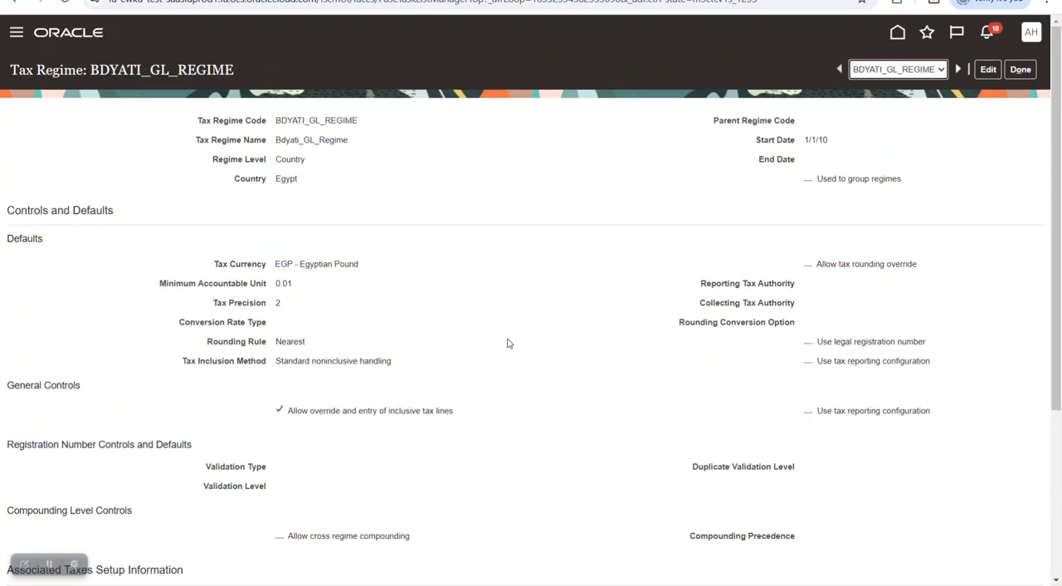
left_click(1021, 73)
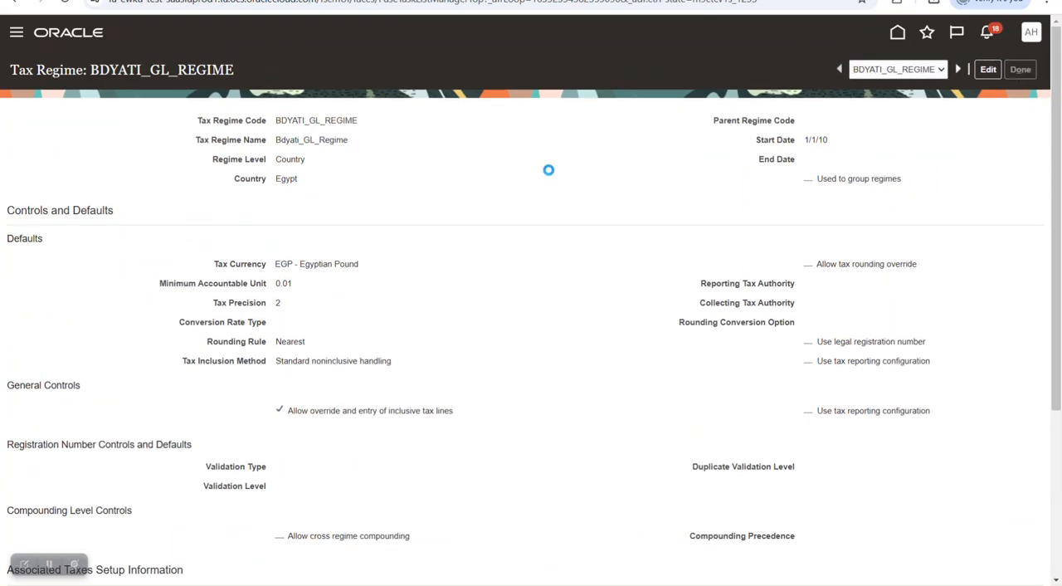
left_click(1017, 73)
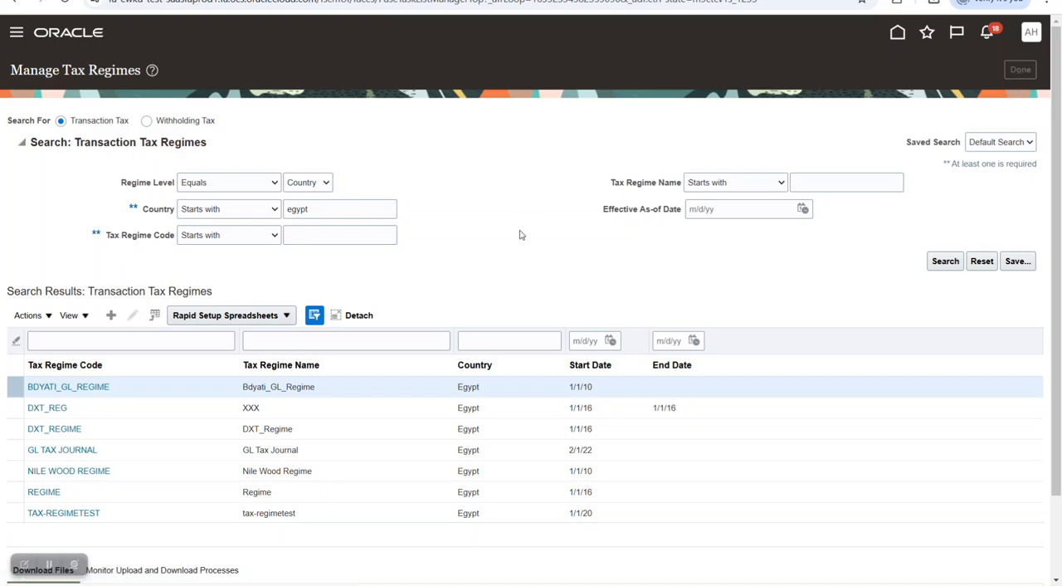
- Open the Manage Taxes task, run a tax search and open the BDYATI_GL_TAX record
left_click(465, 264)
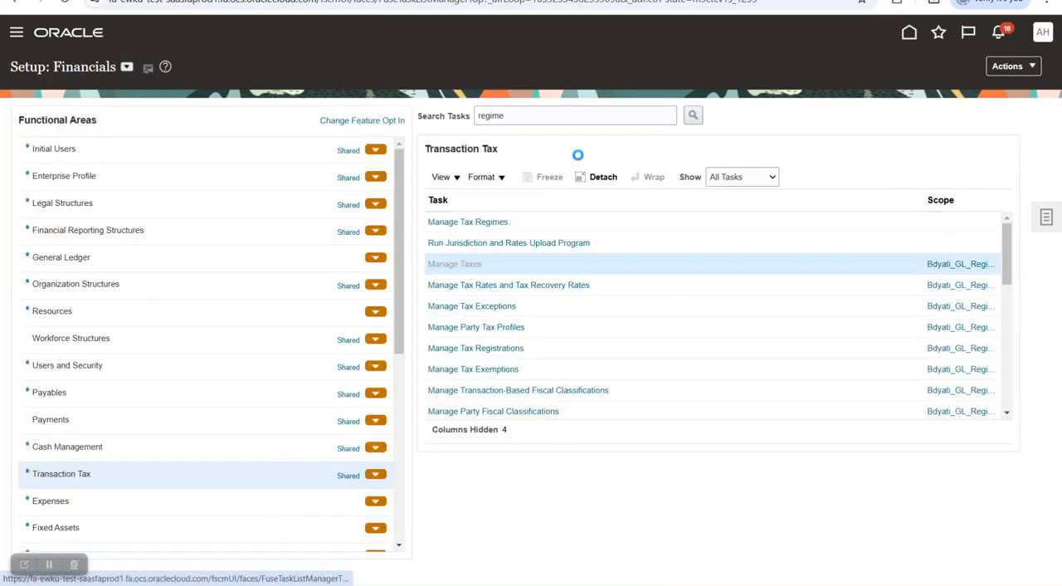
left_click(297, 211)
left_click(956, 267)
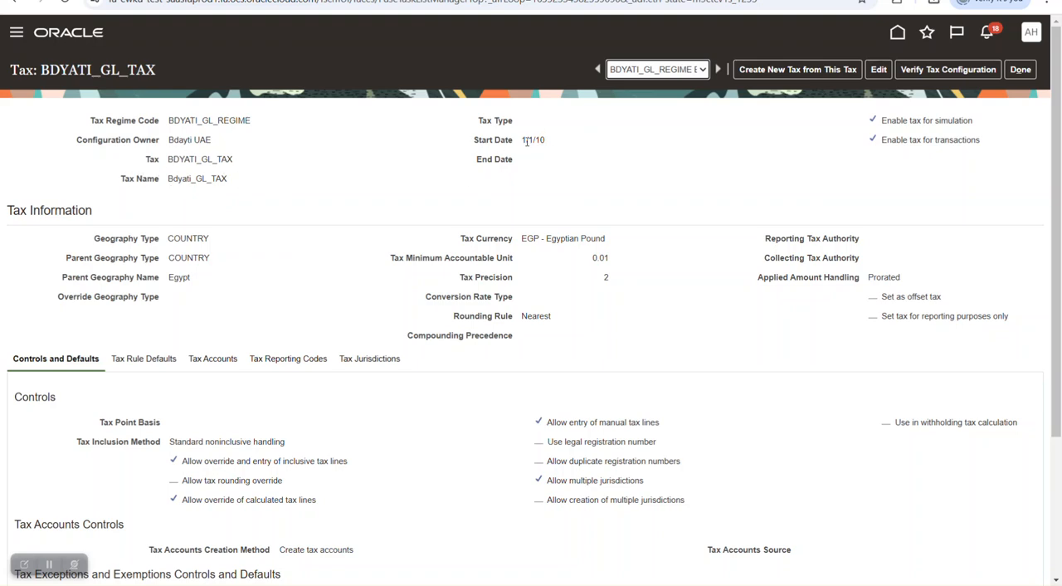
- Review BDYATI_GL_TAX's controls and defaults, its direct and indirect tax rule defaults, and its tax accounts
scroll(394, 240, "down", 3)
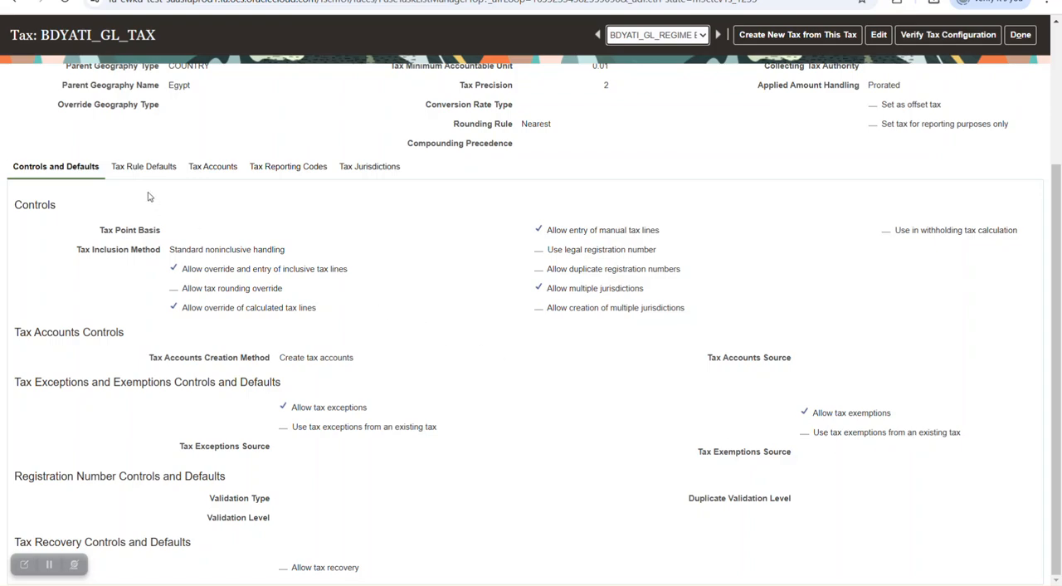
left_click(142, 167)
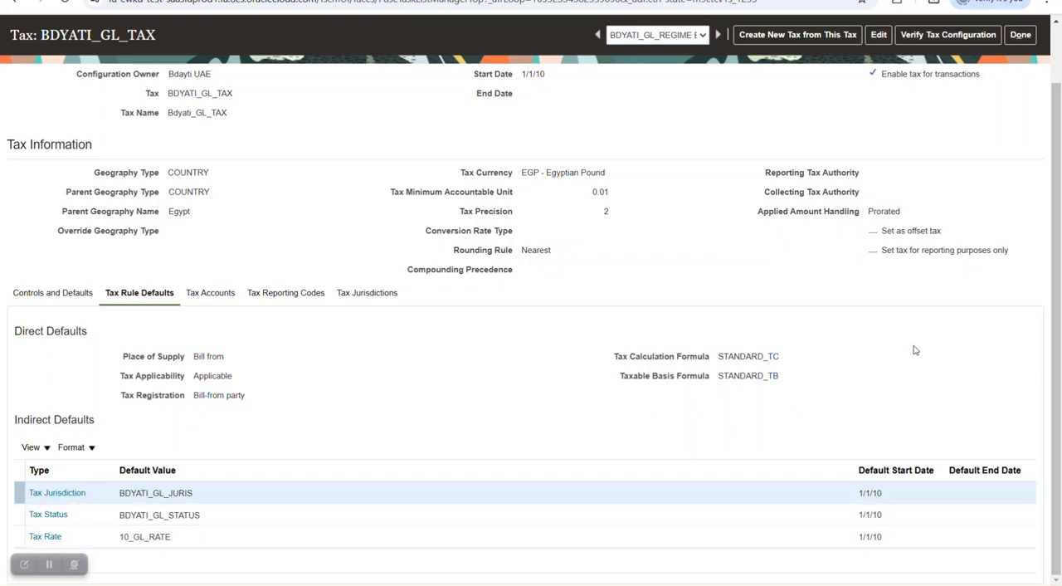
scroll(919, 352, "up", 2)
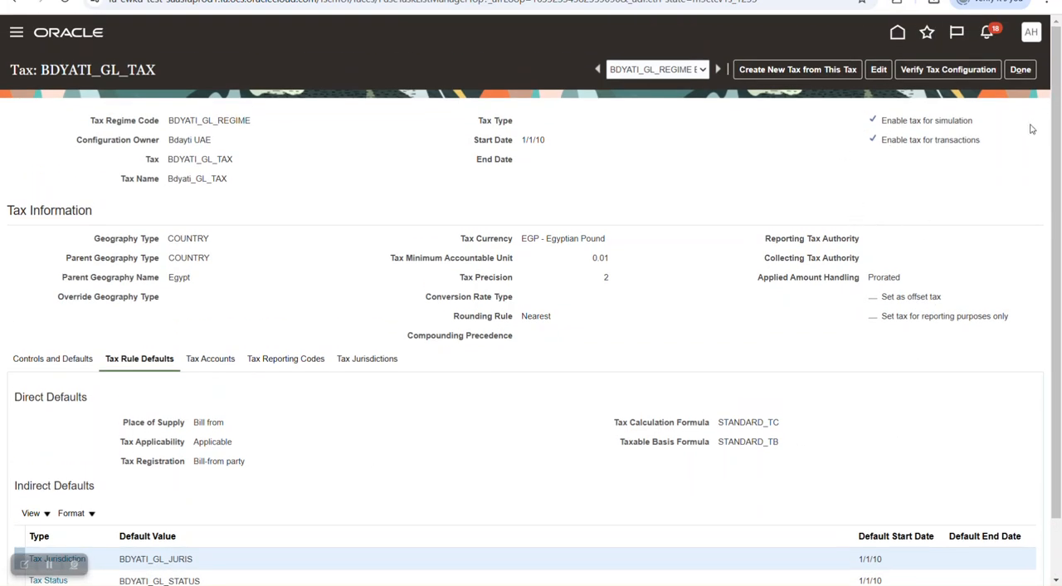
scroll(397, 389, "down", 2)
left_click(212, 293)
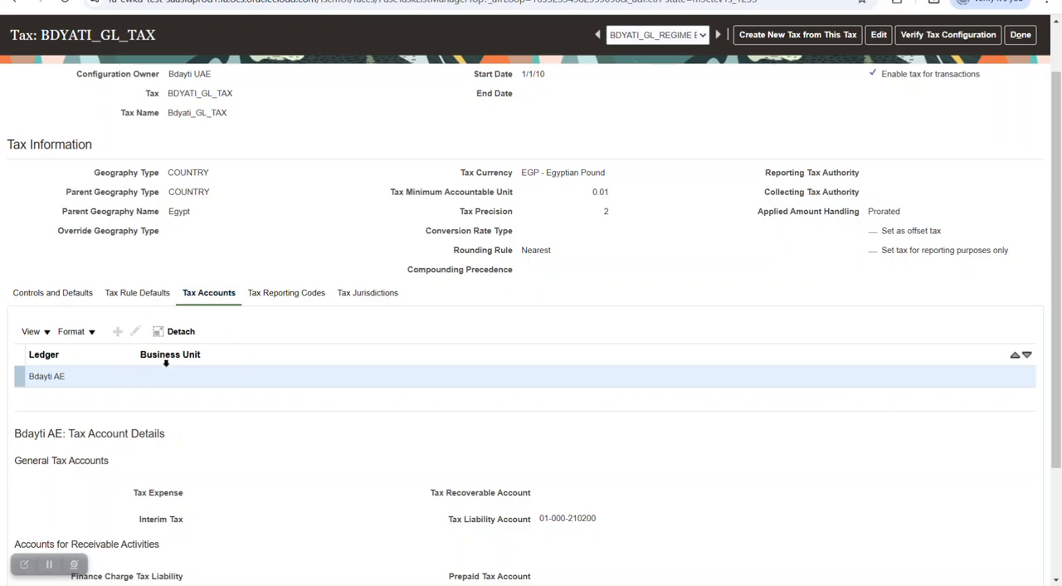
- Review the Bdayti AE ledger's tax liability account for BDYATI_GL_TAX and return to the setup task list
scroll(353, 442, "down", 2)
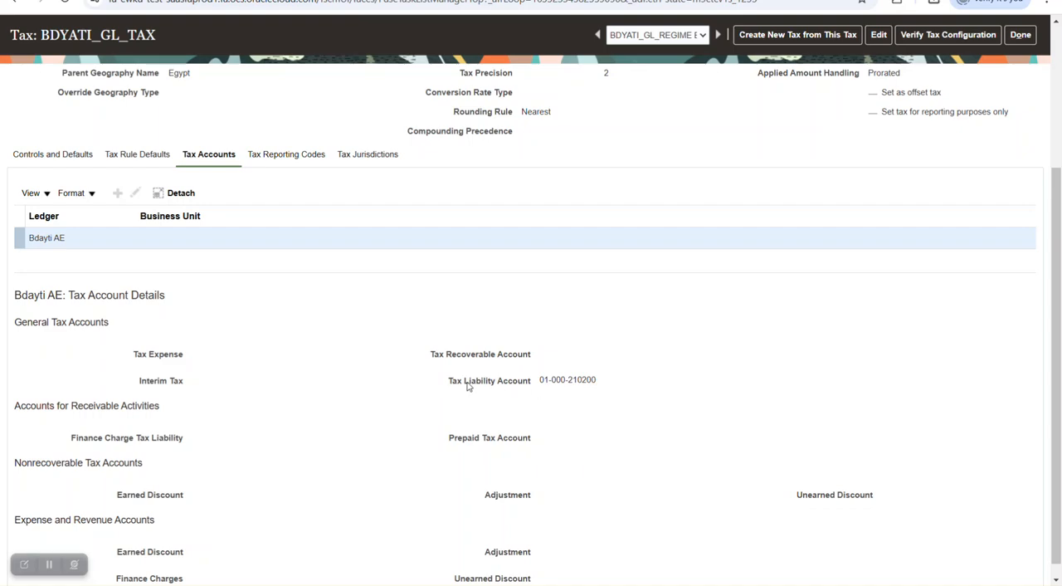
left_click_drag(451, 382, 588, 381)
left_click(585, 410)
scroll(651, 371, "up", 3)
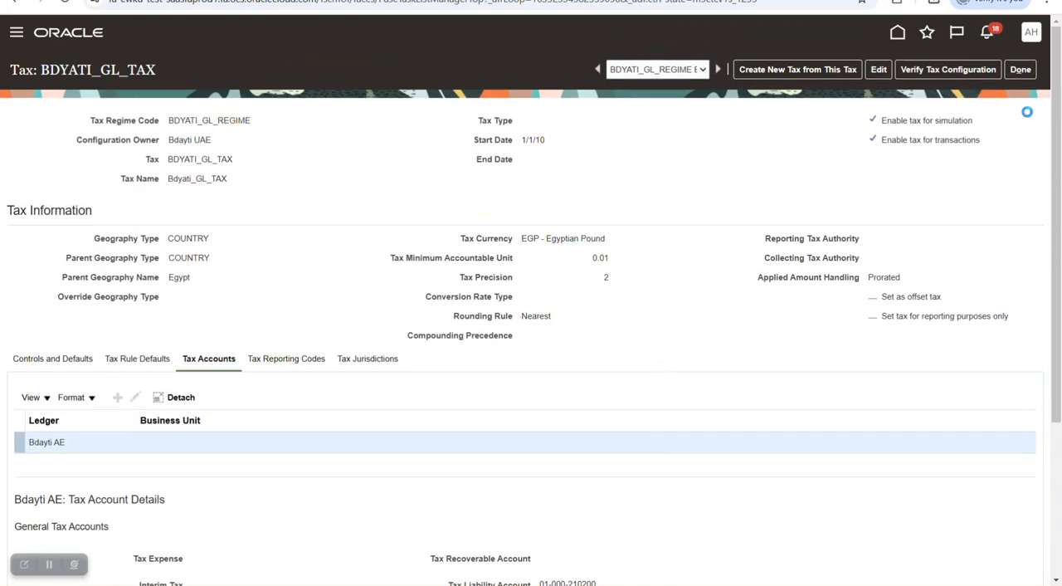
left_click(1021, 70)
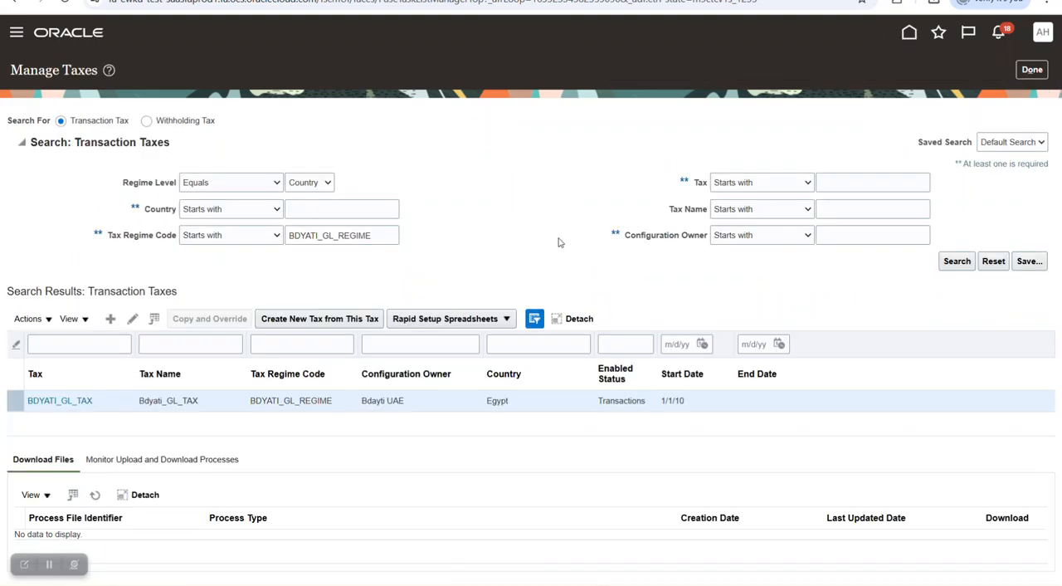
left_click(1013, 73)
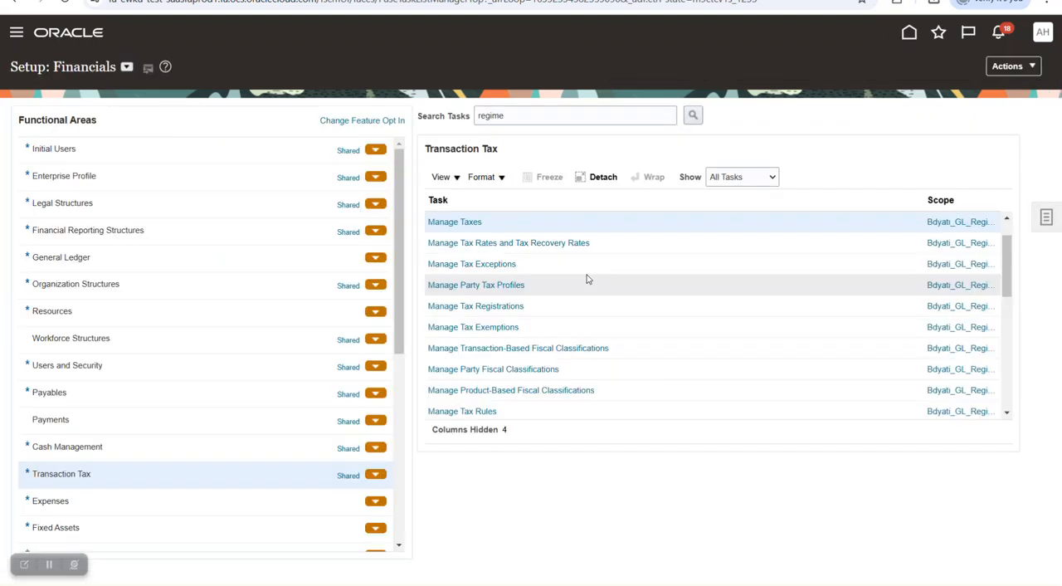
- Open the Manage Tax Jurisdictions task and search by country "egypt", tax regime code "bd" and tax jurisdiction name "bd"
scroll(531, 327, "down", 5)
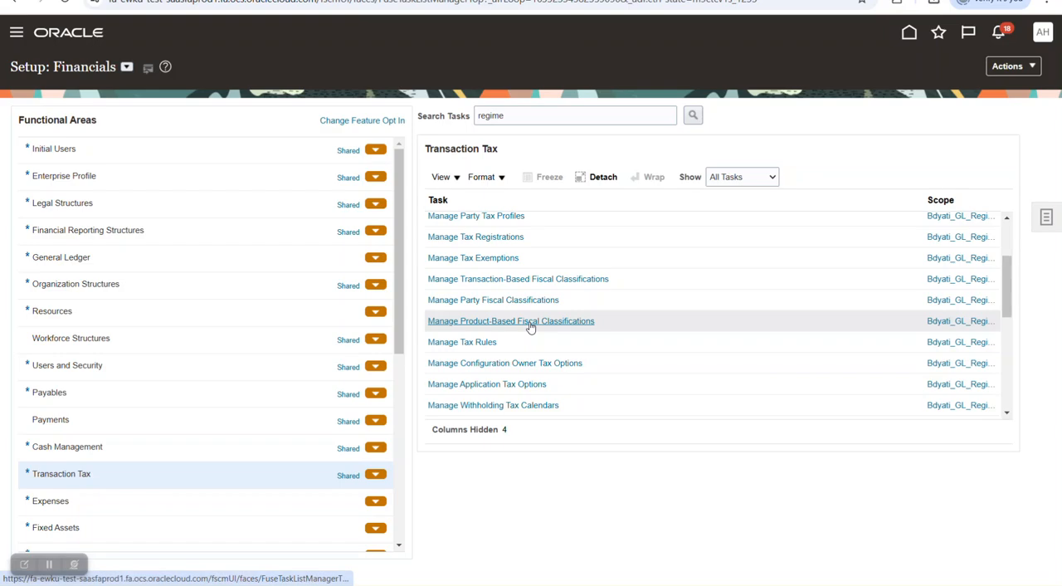
scroll(531, 327, "down", 1)
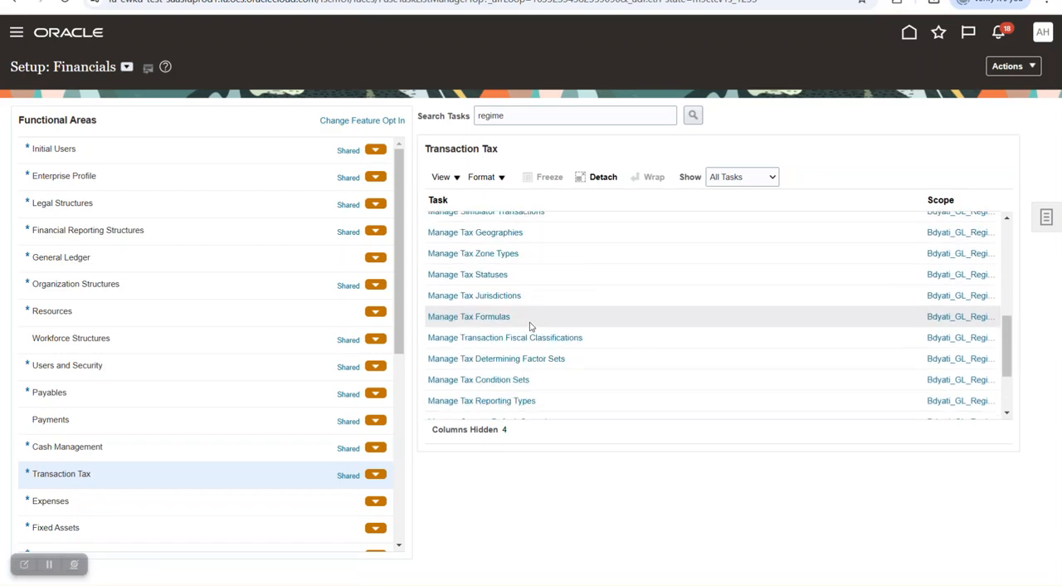
left_click(498, 296)
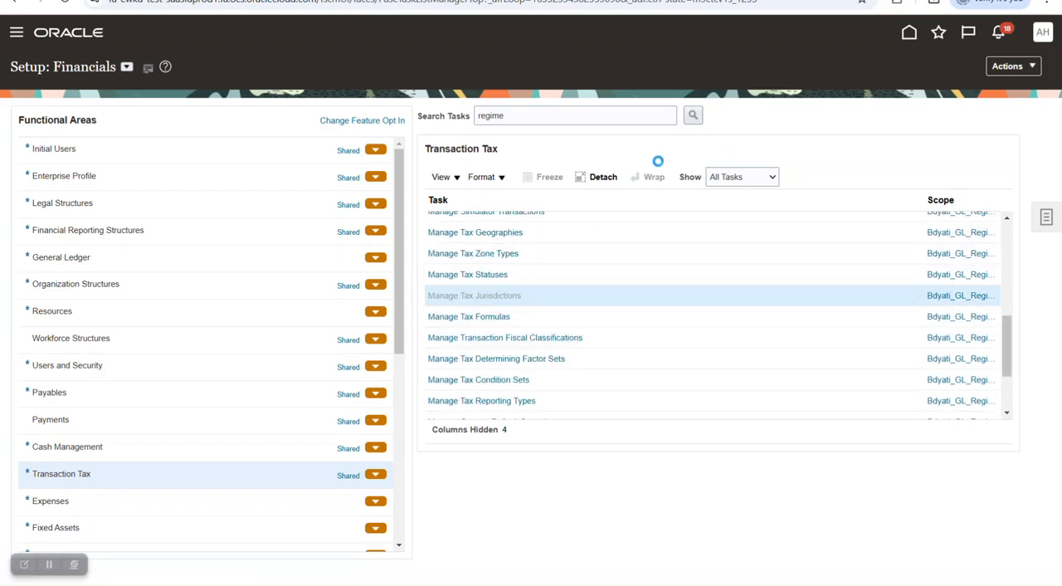
left_click(334, 214)
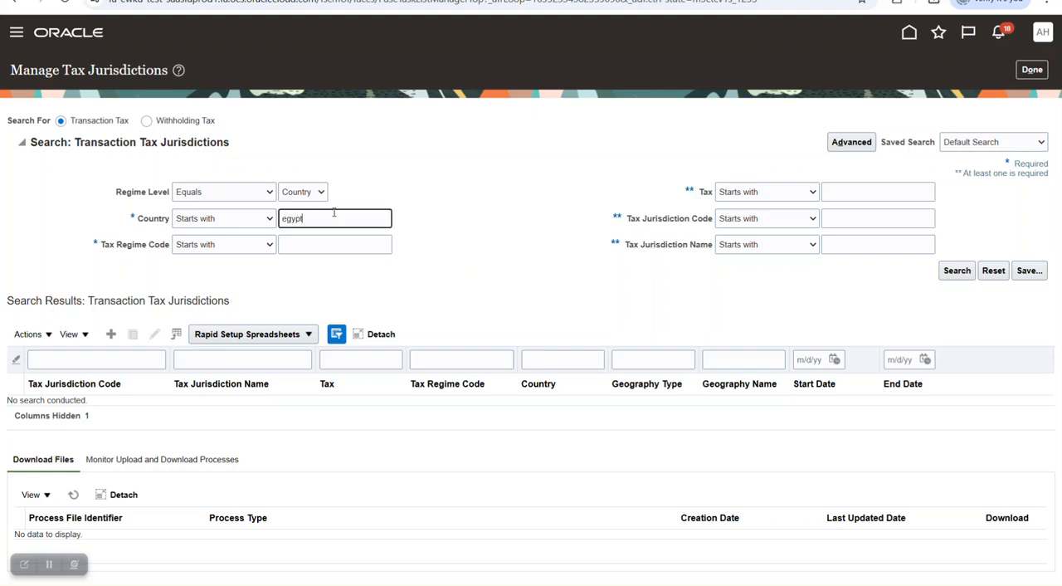
key("Return")
left_click(318, 241)
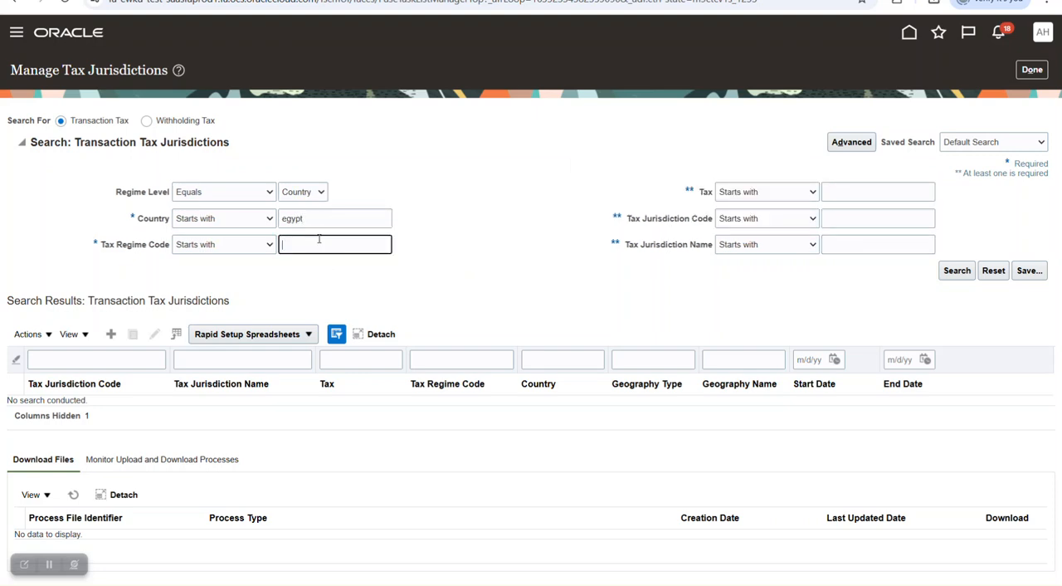
type("bd")
key("Return")
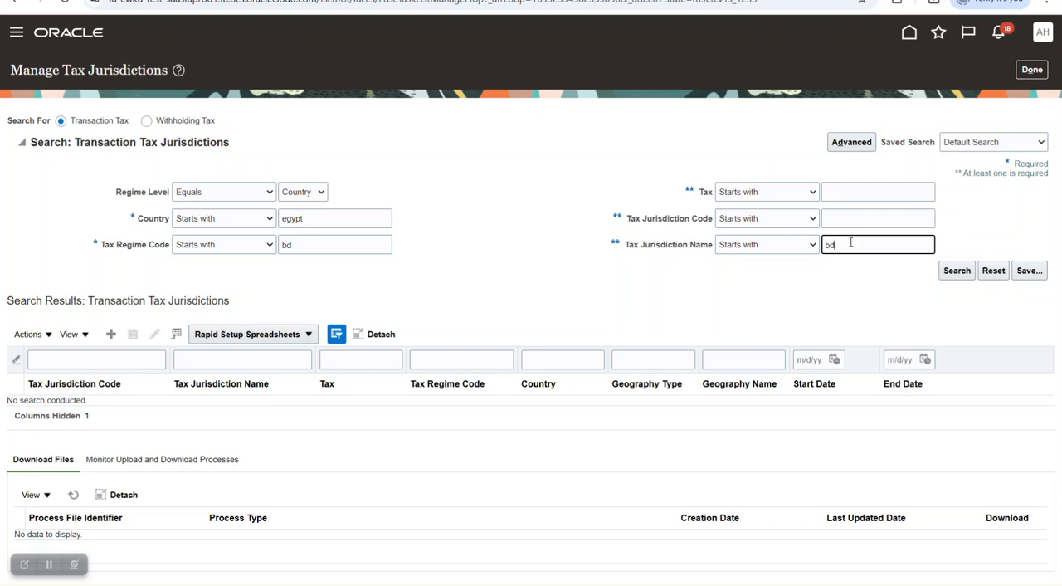
key("Return")
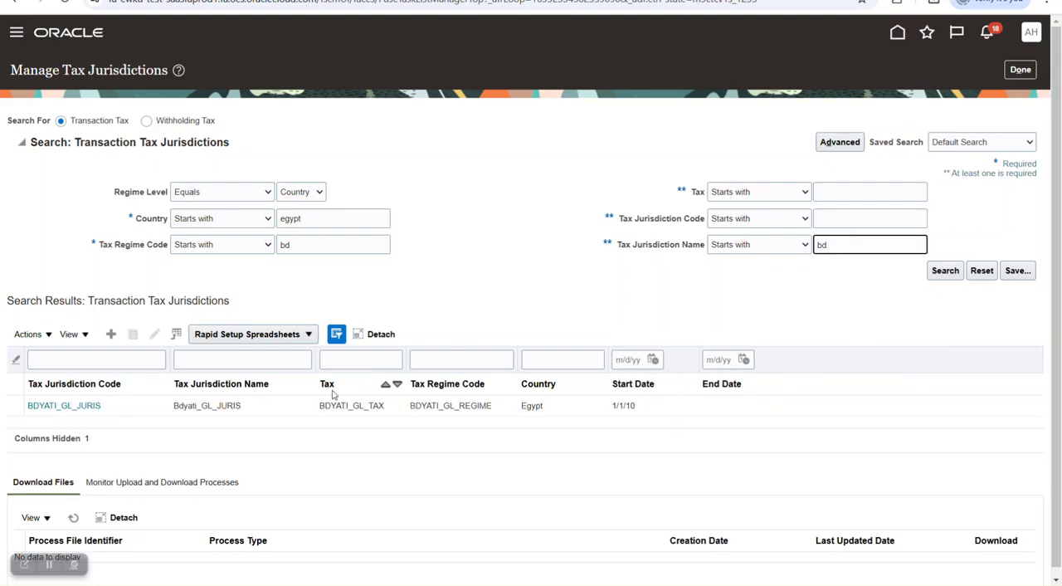
- Open BDYATI_GL_JURIS, review its tax regime code, tax and default information, and return to the setup task list
left_click(162, 405)
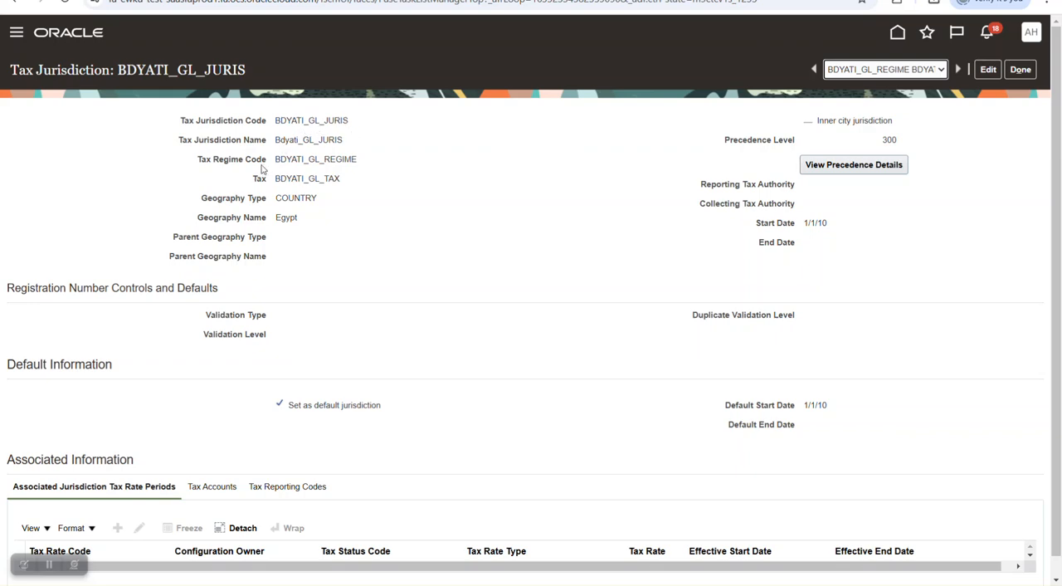
left_click_drag(272, 159, 423, 158)
left_click_drag(275, 177, 393, 179)
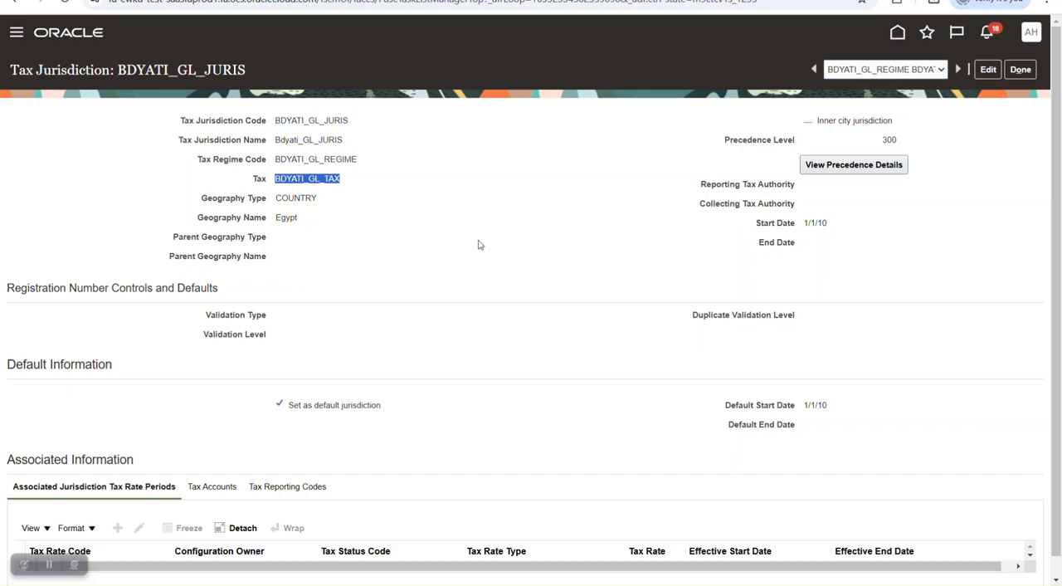
scroll(462, 279, "down", 1)
left_click(1020, 49)
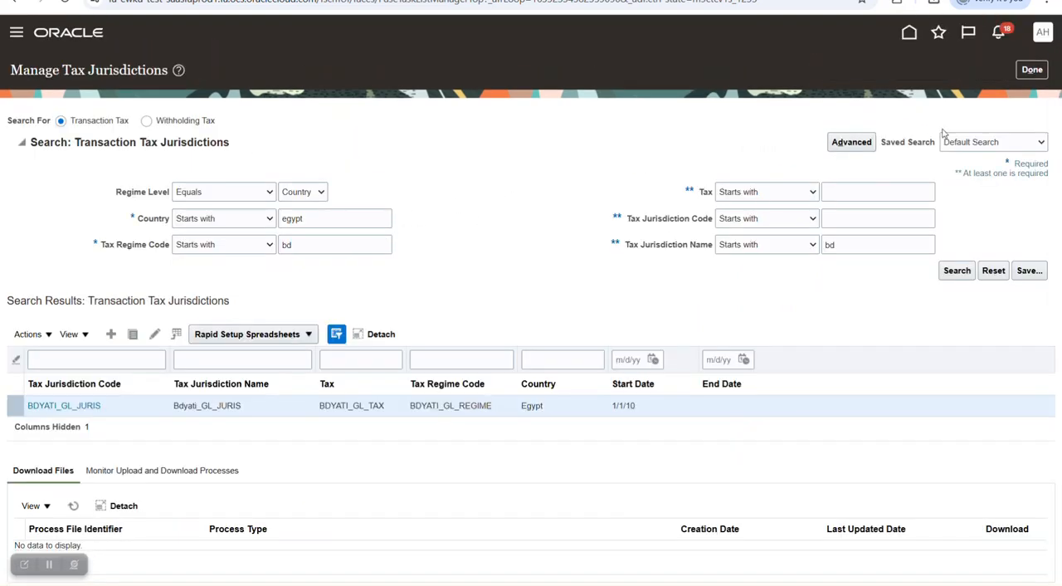
left_click(1032, 70)
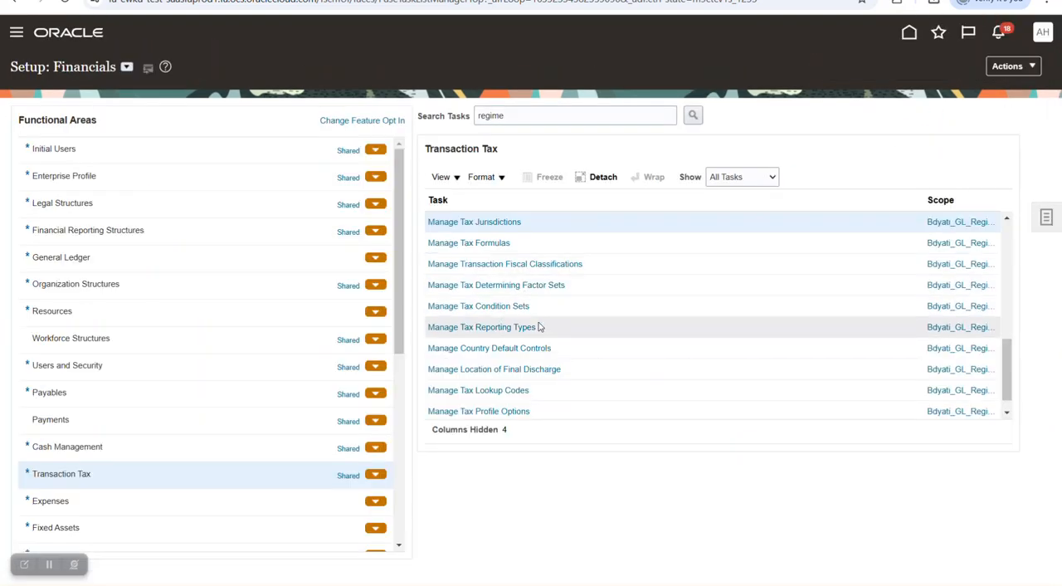
- Open the Manage Tax Statuses task and search the tax statuses of BDYATI_GL_REGIME
scroll(559, 314, "down", 1)
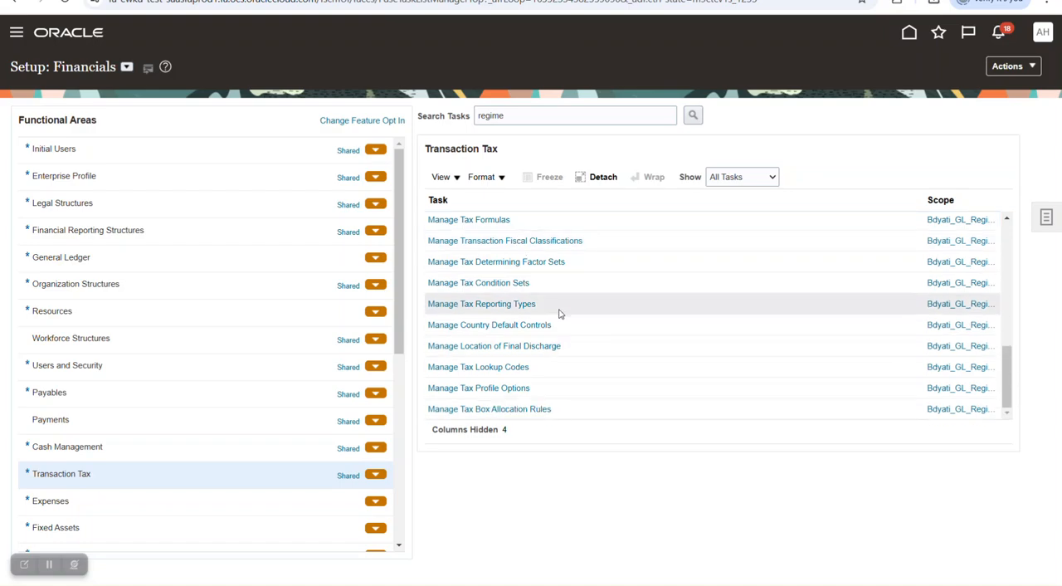
scroll(561, 309, "up", 3)
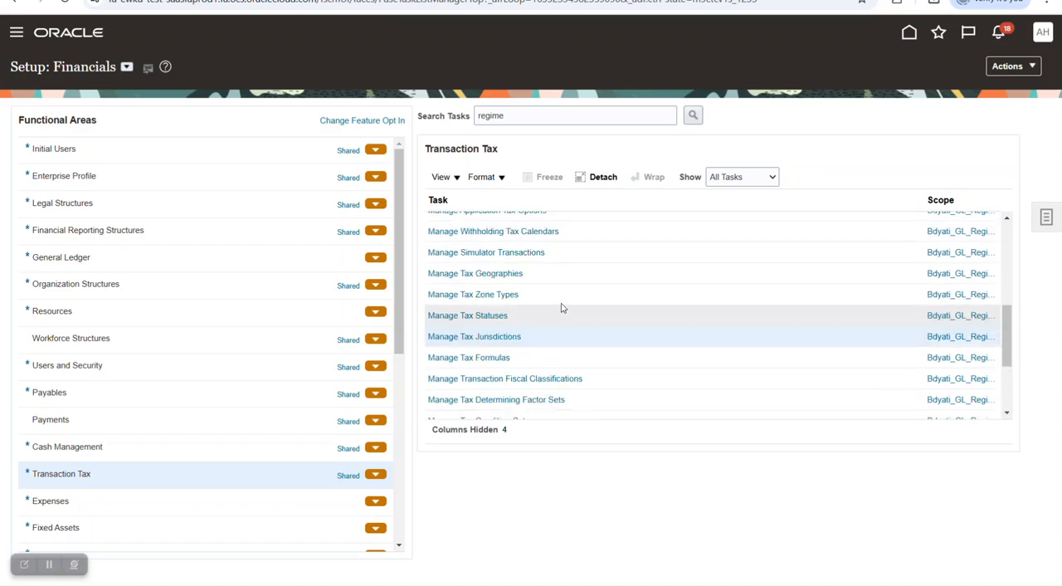
scroll(566, 304, "up", 1)
left_click(491, 385)
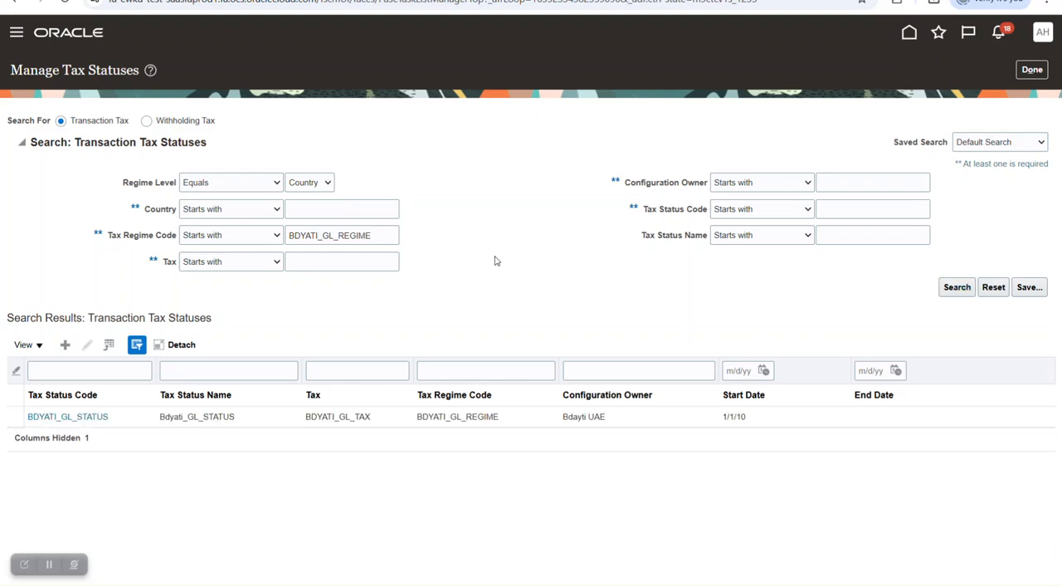
- Open BDYATI_GL_STATUS, review its default tax status setting and controls, and return to the setup task list
left_click(83, 425)
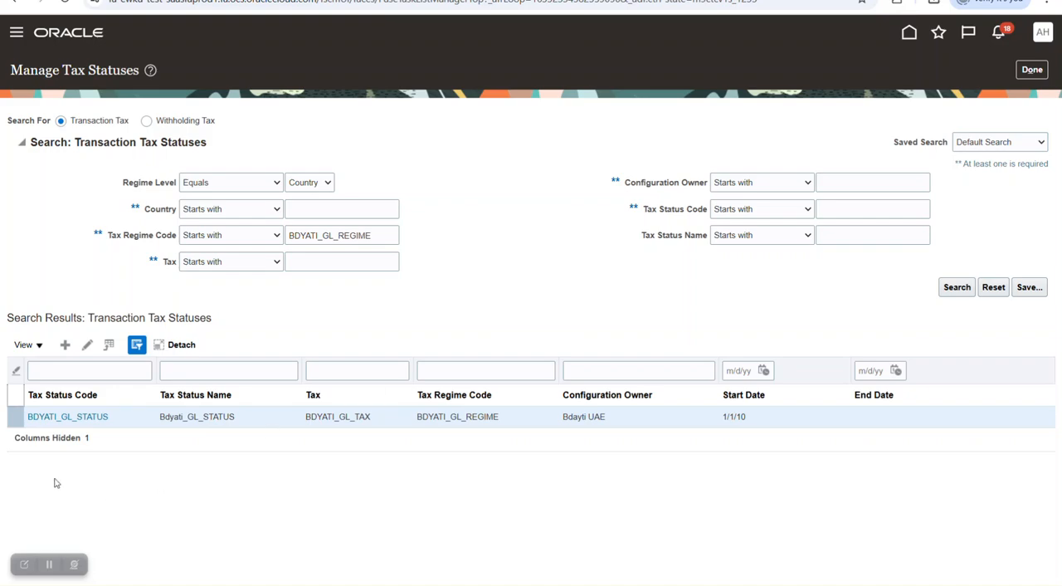
left_click(70, 419)
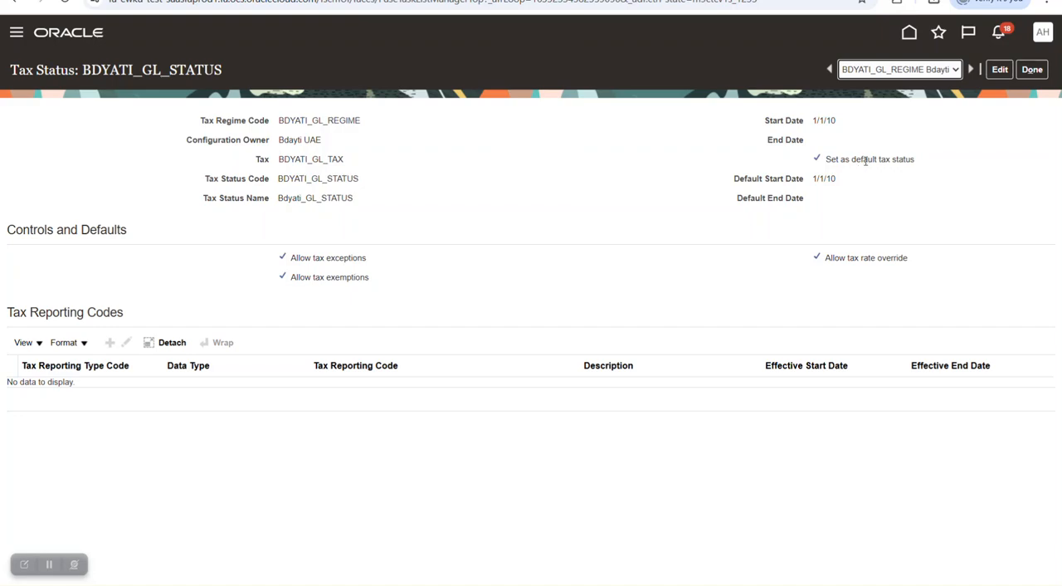
left_click(1032, 70)
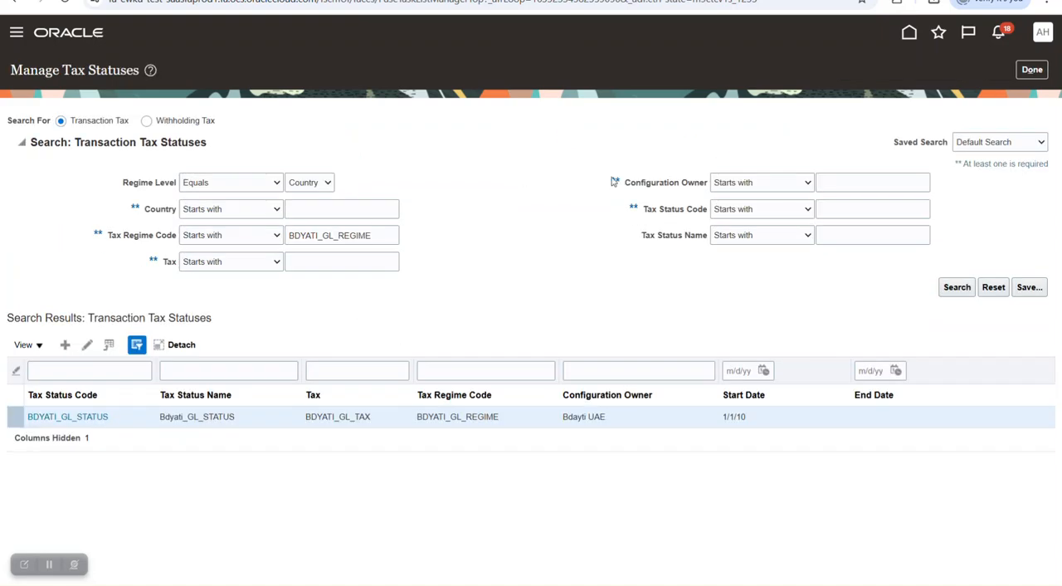
left_click(1033, 70)
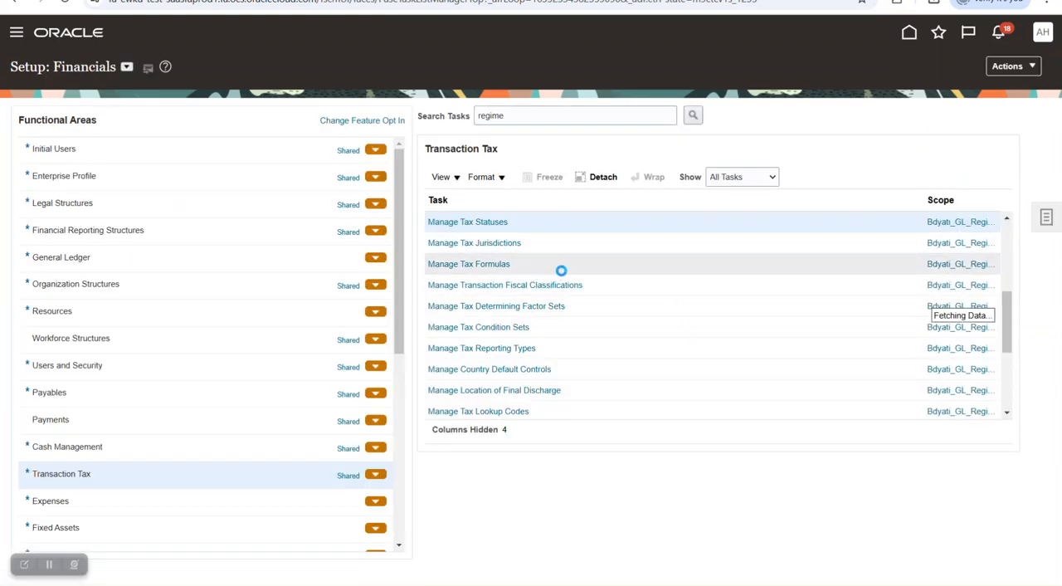
- Open the Manage Tax Rates and Tax Recovery Rates task and try searching with only BDYATI_GL_REGIME as regime code
scroll(561, 270, "up", 3)
scroll(575, 267, "up", 3)
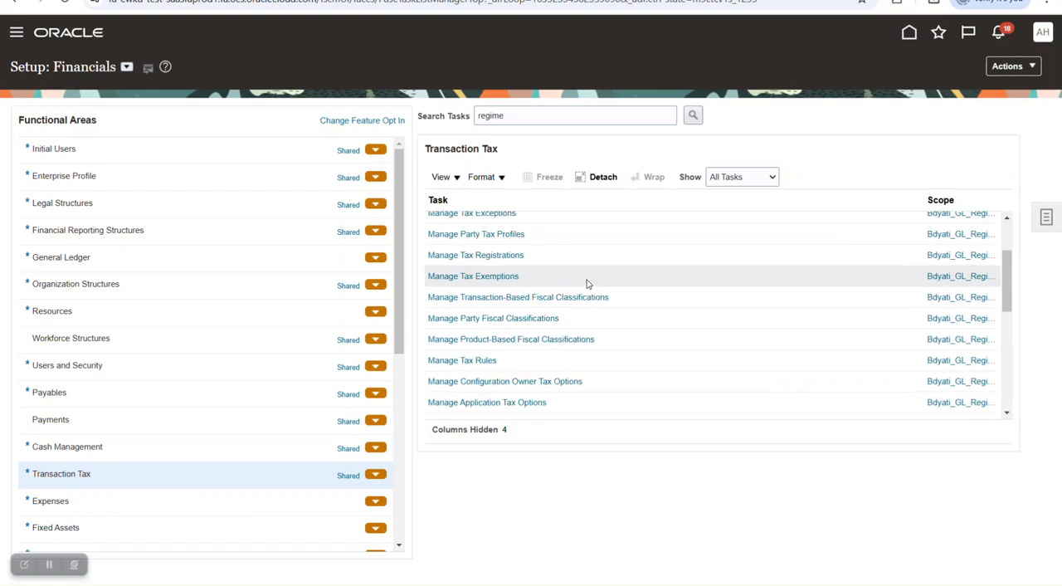
scroll(586, 284, "up", 2)
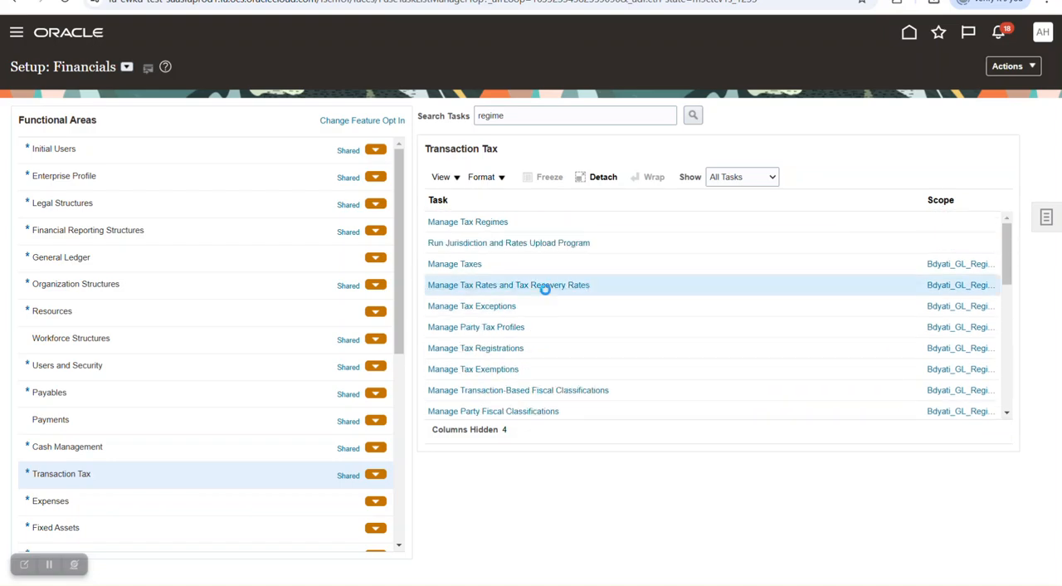
left_click(547, 289)
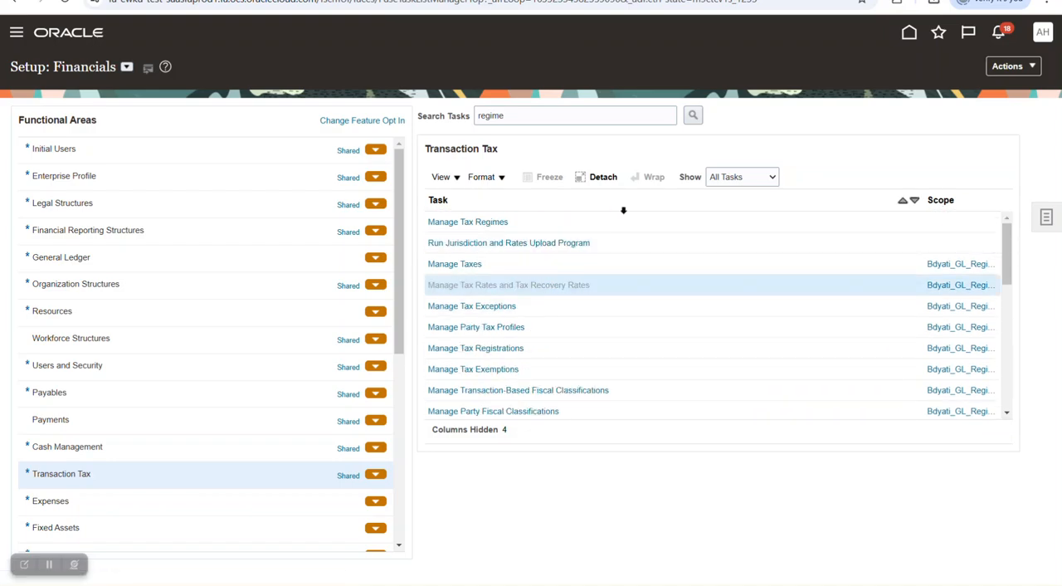
left_click(962, 324)
- Search tax rates by tax "bd" and rate code "10", then review 10_GL_RATE's details and jurisdiction code before returning to the task list
left_click(356, 269)
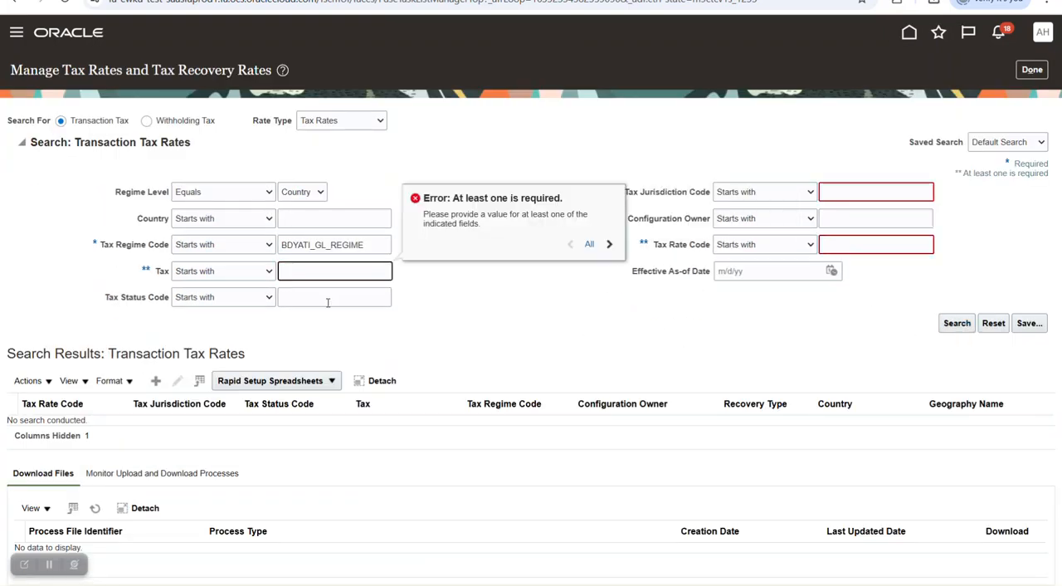
type("bd")
left_click(833, 244)
type("10")
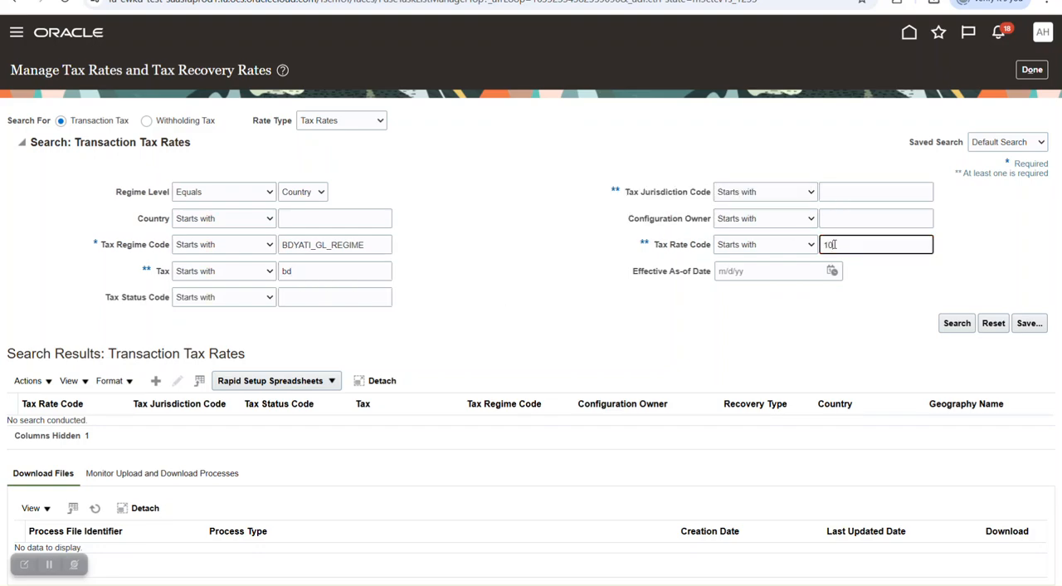
key("Return")
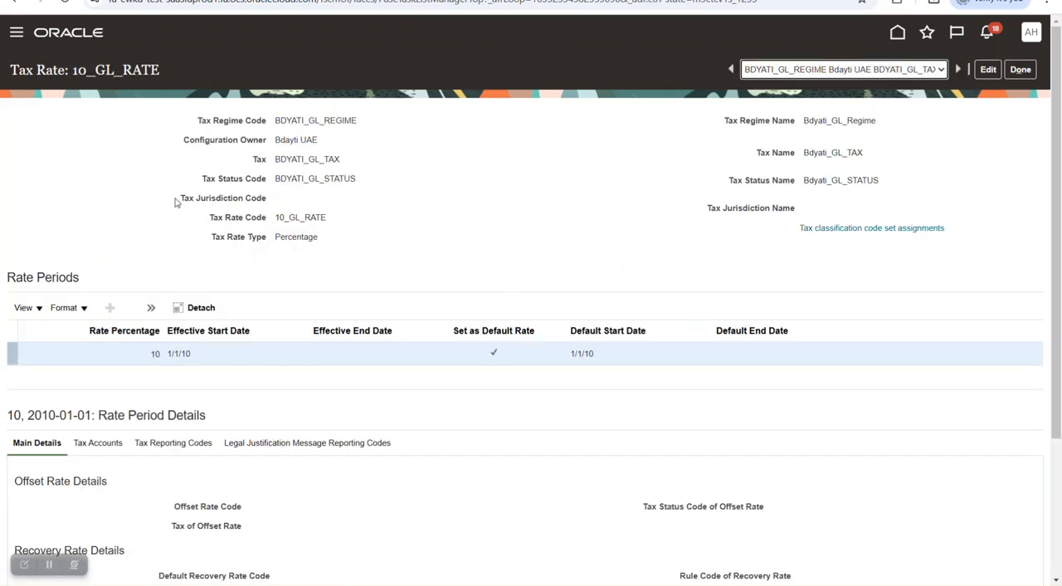
left_click_drag(177, 199, 336, 201)
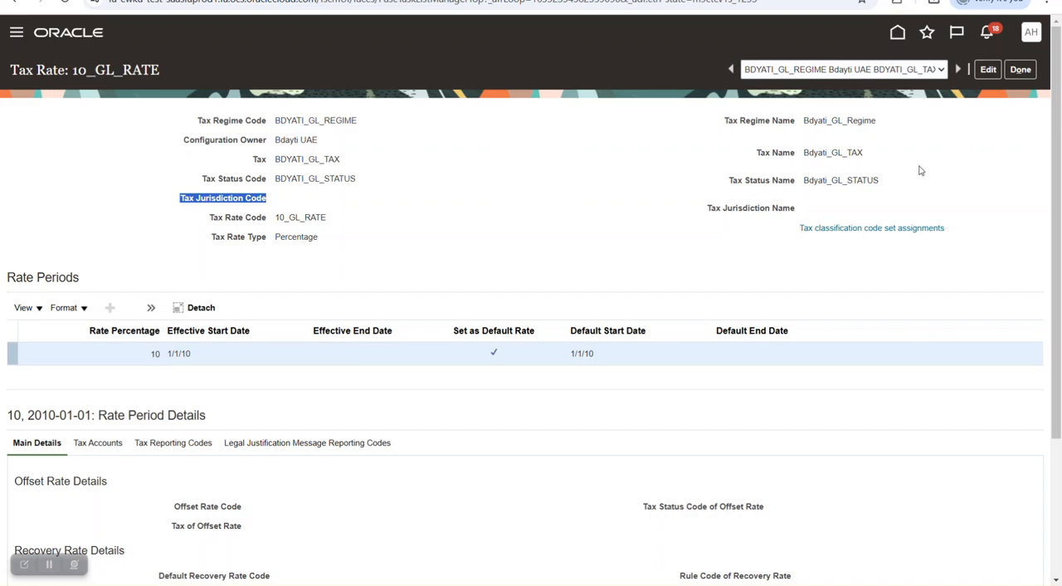
left_click(1017, 71)
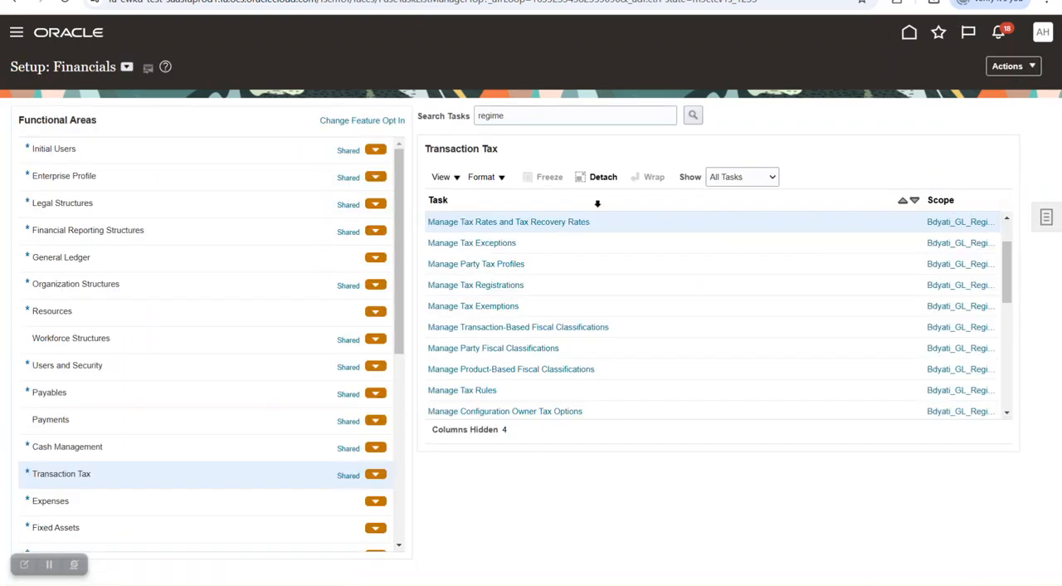
- Open the Manage Taxes task, search by country "egypt" within BDYATI_GL_REGIME and reopen the BDYATI_GL_TAX record
scroll(596, 273, "up", 1)
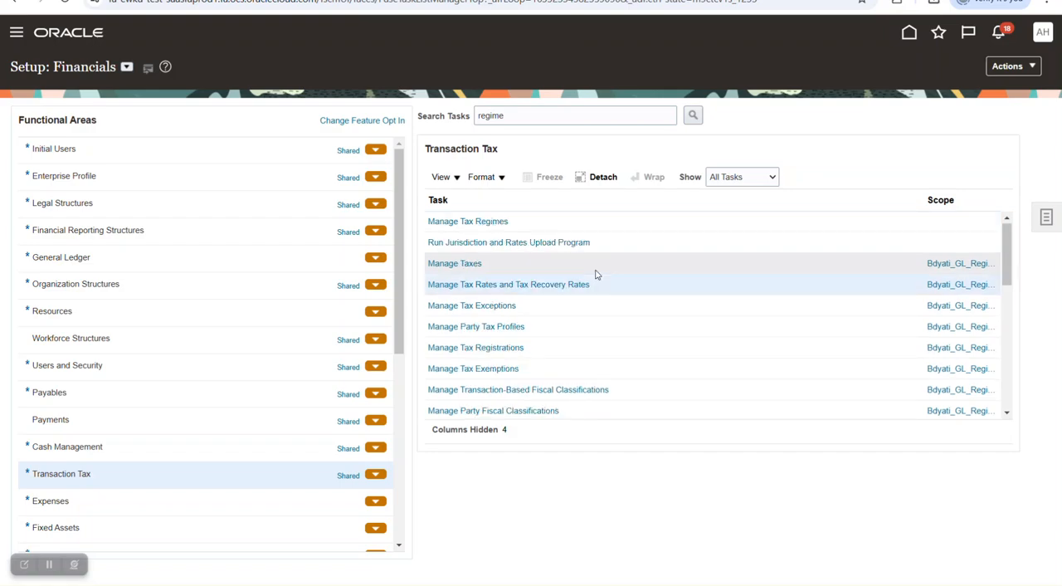
left_click(452, 266)
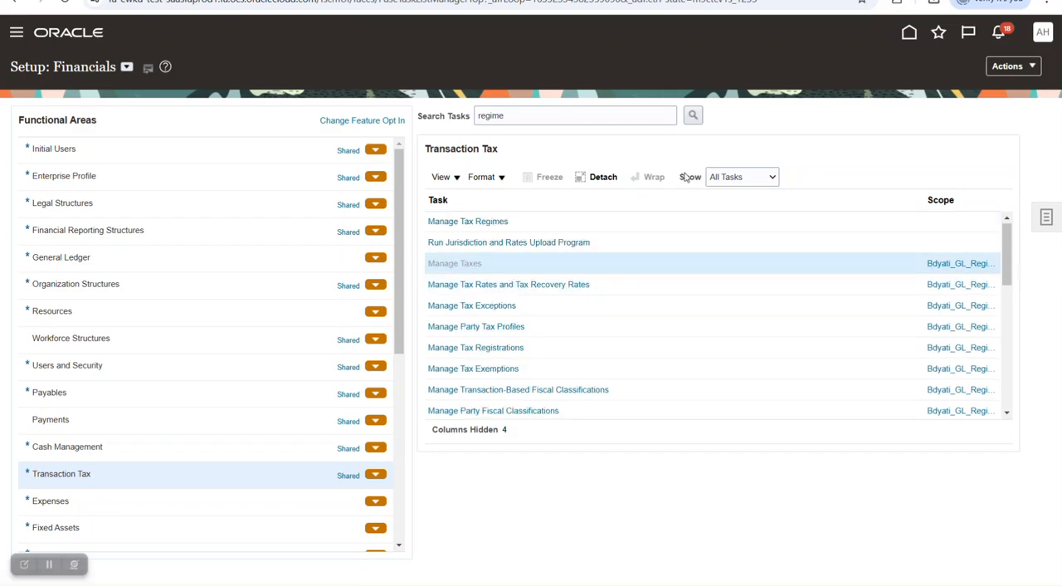
left_click(321, 208)
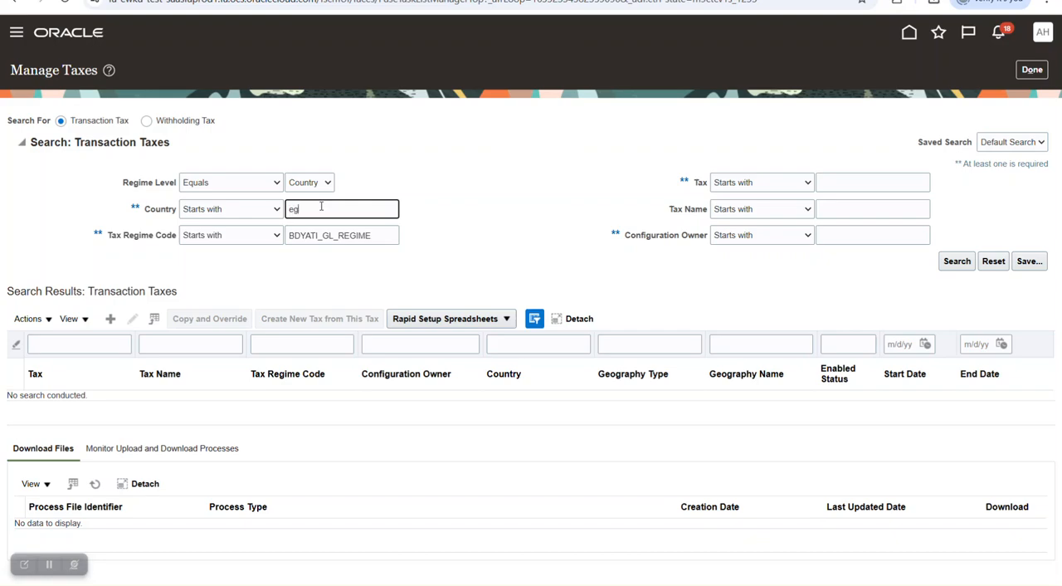
key("Return")
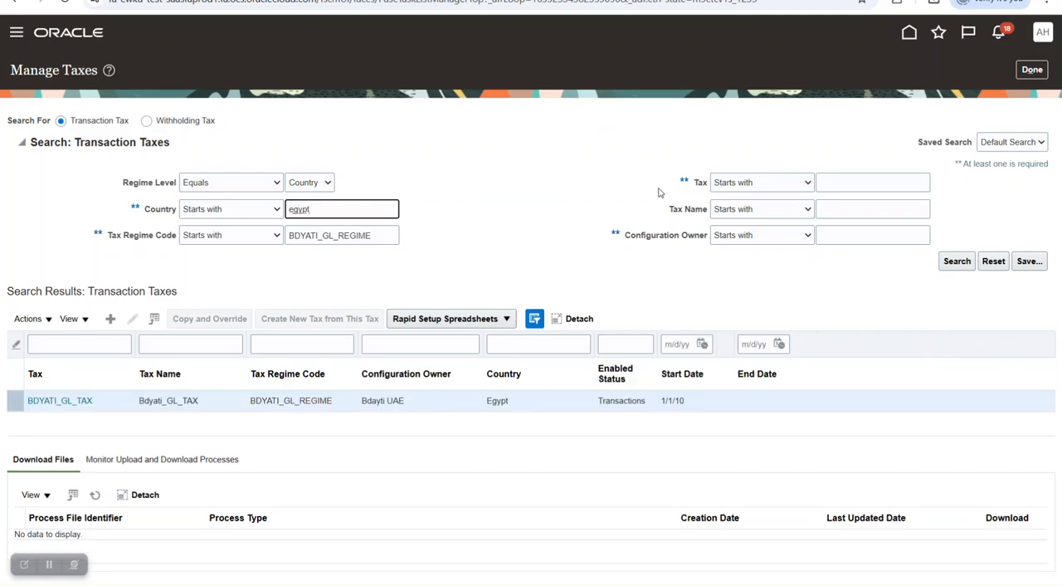
left_click(60, 401)
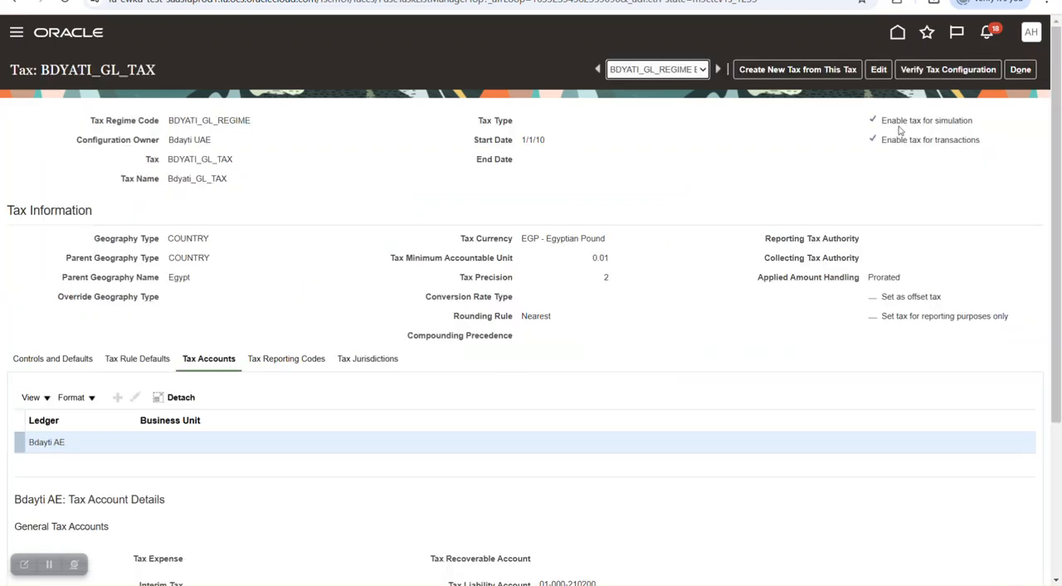
- Review the simulation and transaction enablement and the tax rule defaults of BDYATI_GL_TAX, and return to the setup task list
left_click_drag(882, 119, 951, 131)
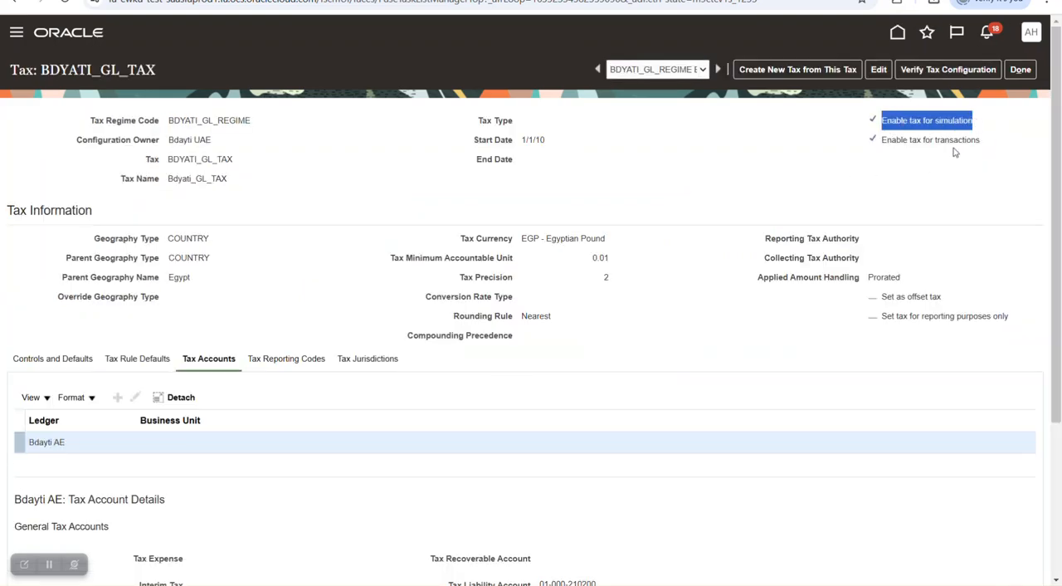
triple_click(923, 144)
left_click(137, 358)
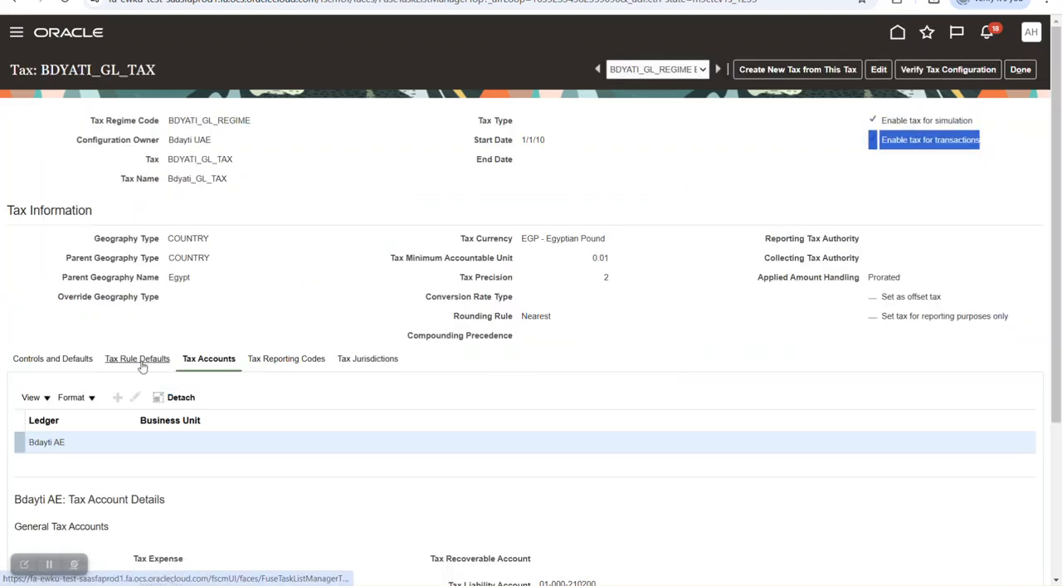
scroll(84, 514, "down", 1)
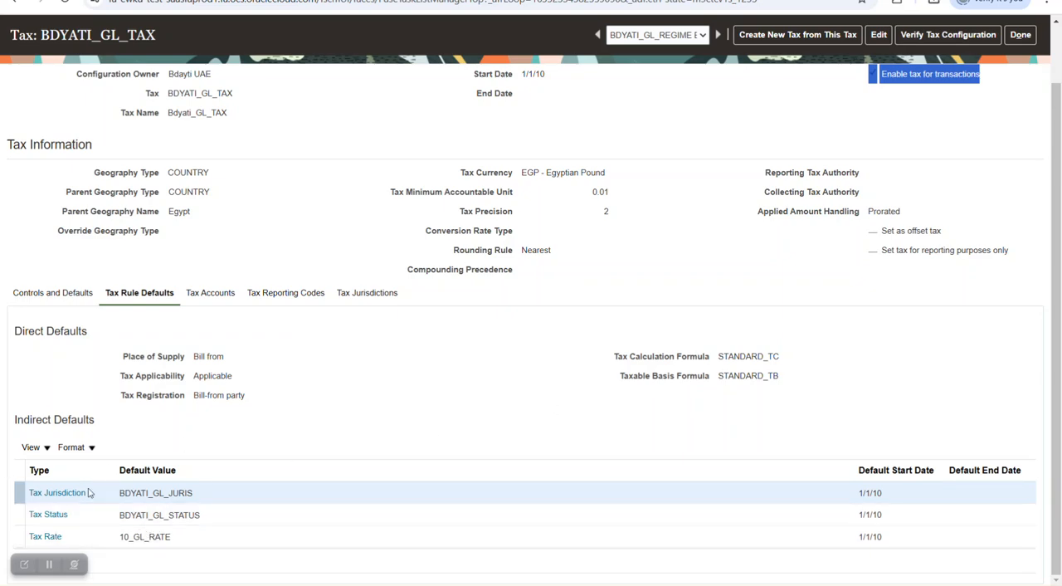
left_click(1021, 34)
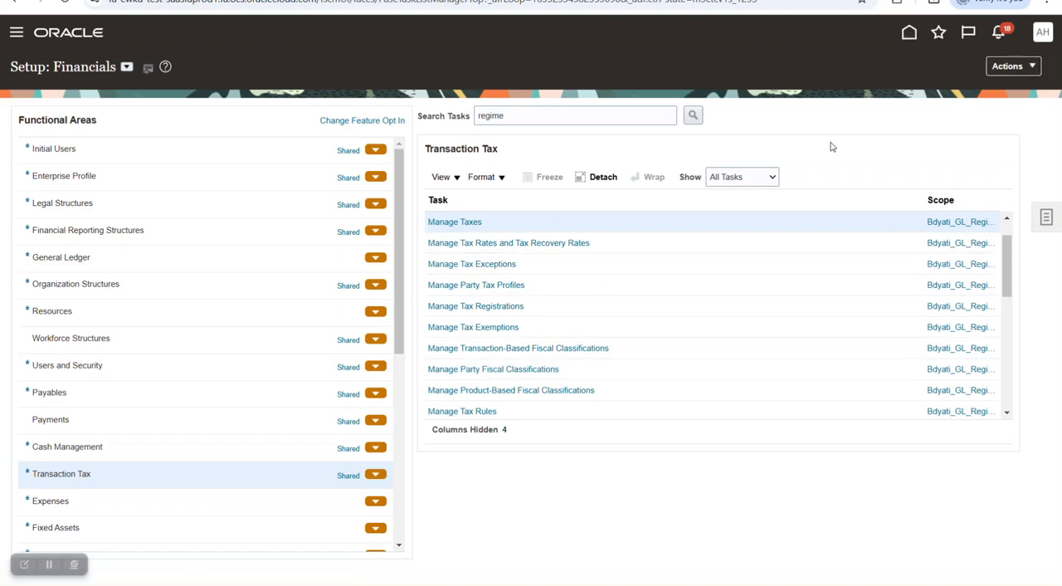
- Switch to the Word guide and copy the lookup type ZX_OUTPUT_CLASSIFICATIONS from the tax lookup code instructions
key("alt+Tab")
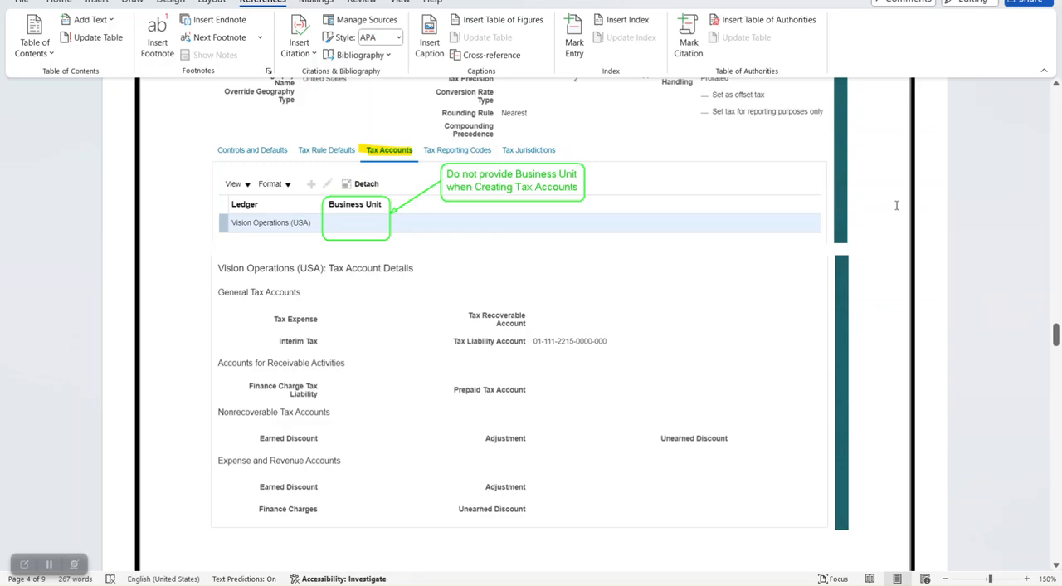
scroll(919, 206, "down", 10)
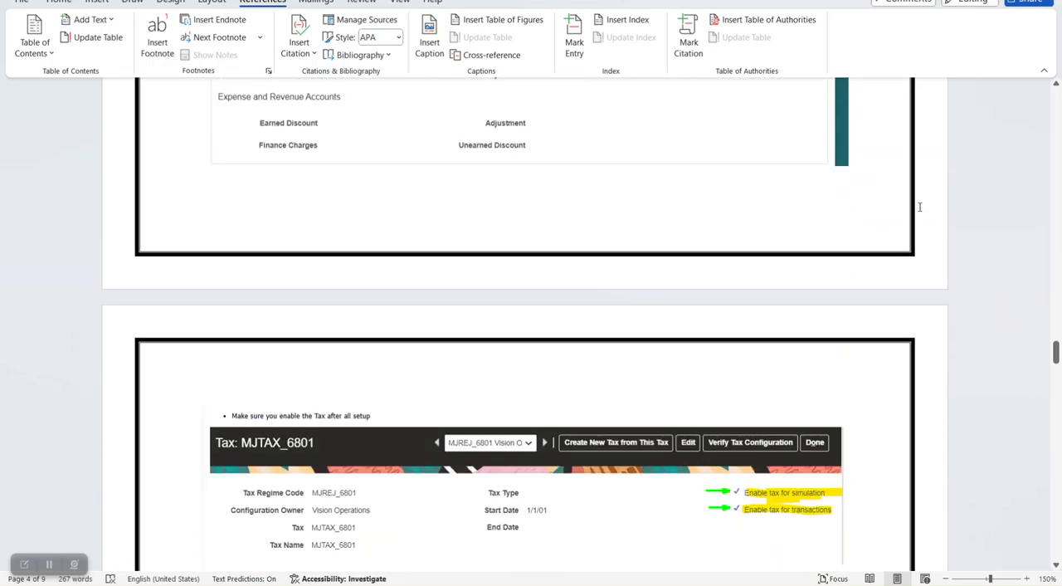
scroll(919, 208, "down", 4)
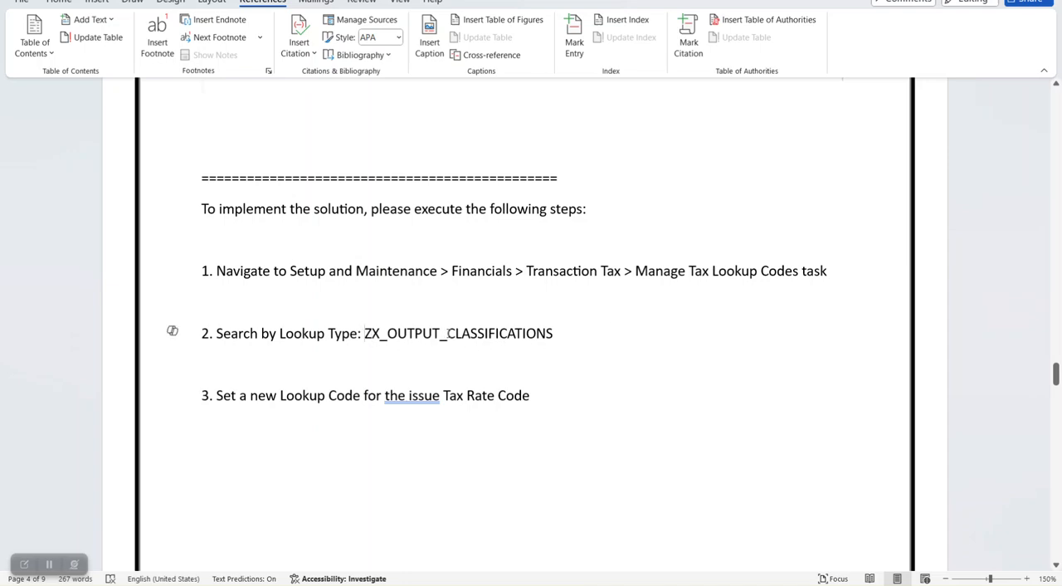
left_click_drag(365, 333, 544, 333)
left_click(714, 373)
left_click_drag(365, 333, 590, 334)
key("ctrl+c")
right_click(547, 340)
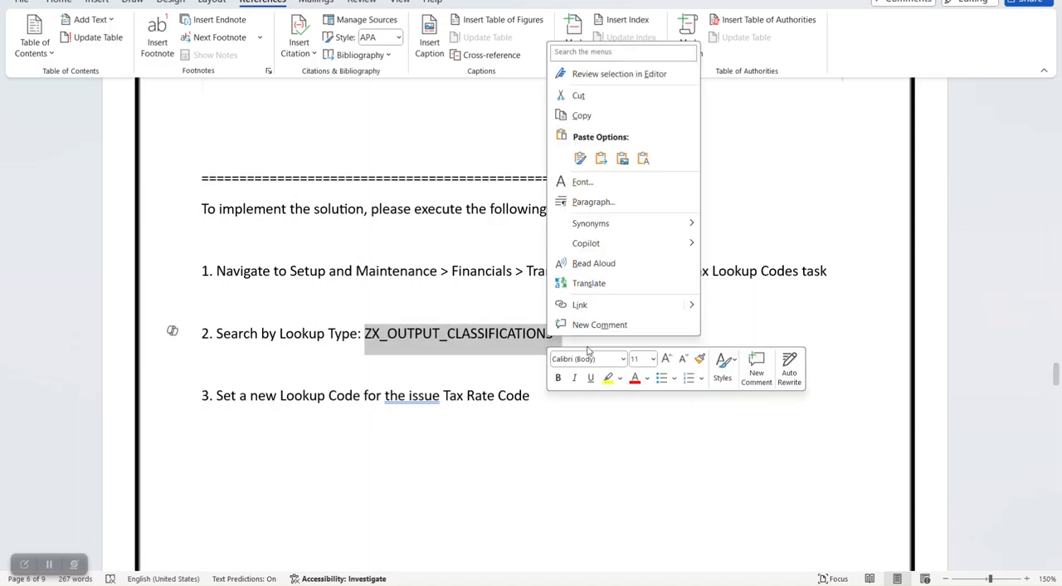
left_click(581, 117)
- Switch back to Oracle Fusion and open the Manage Tax Lookup Codes task under Transaction Tax
key("alt+Tab")
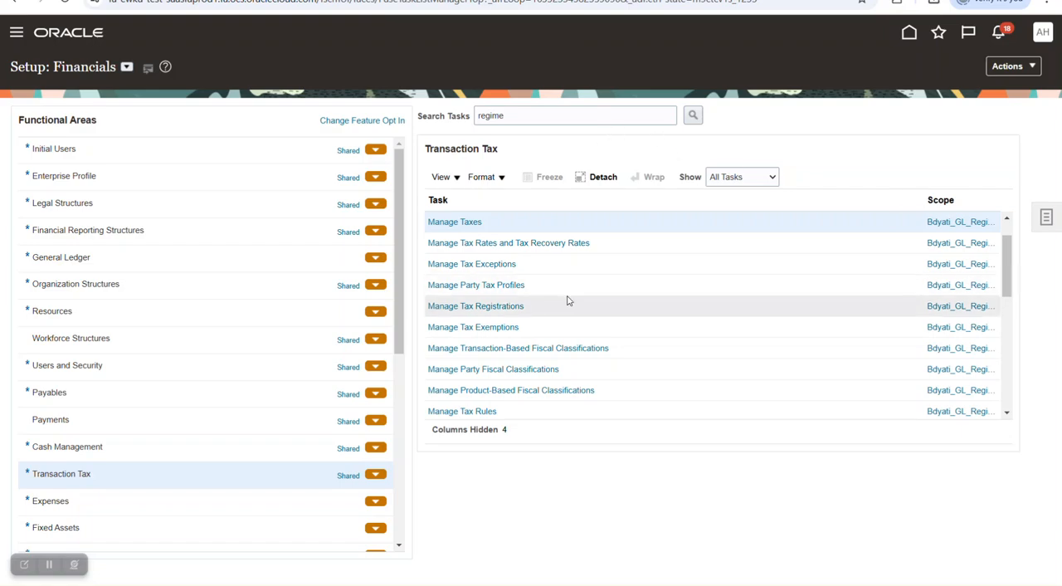
scroll(614, 286, "down", 3)
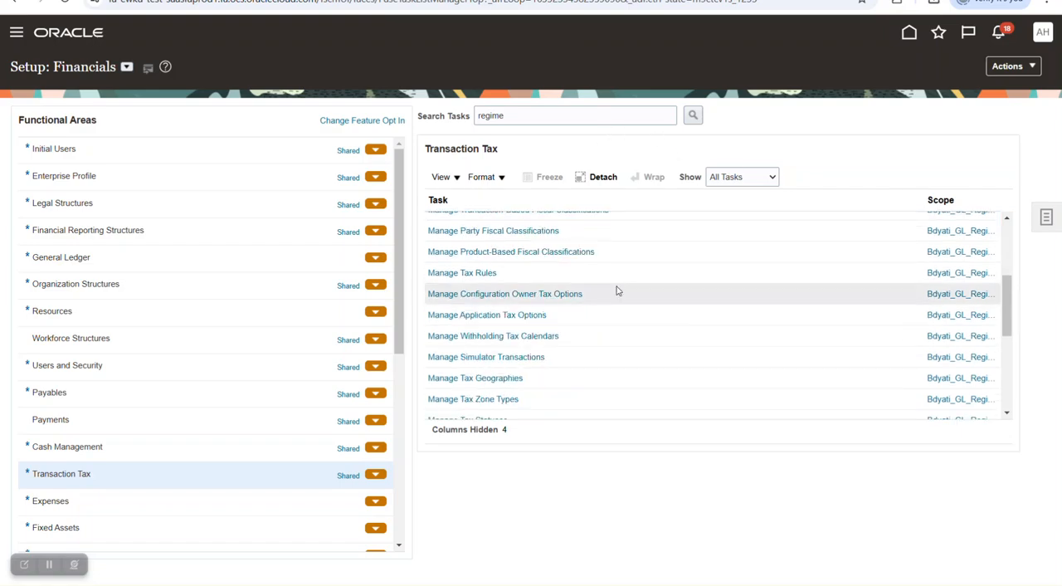
scroll(616, 290, "down", 4)
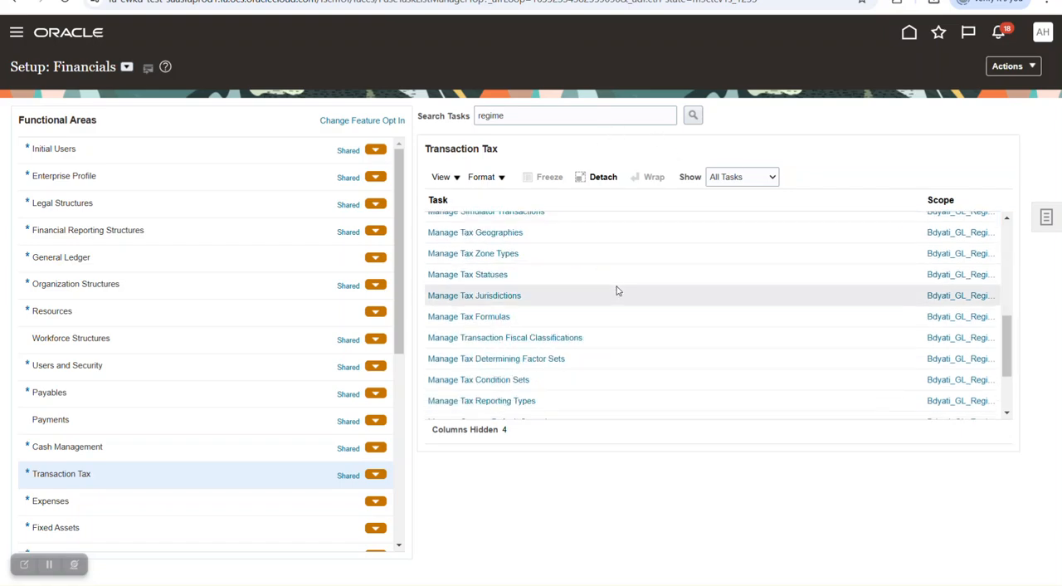
scroll(616, 290, "down", 3)
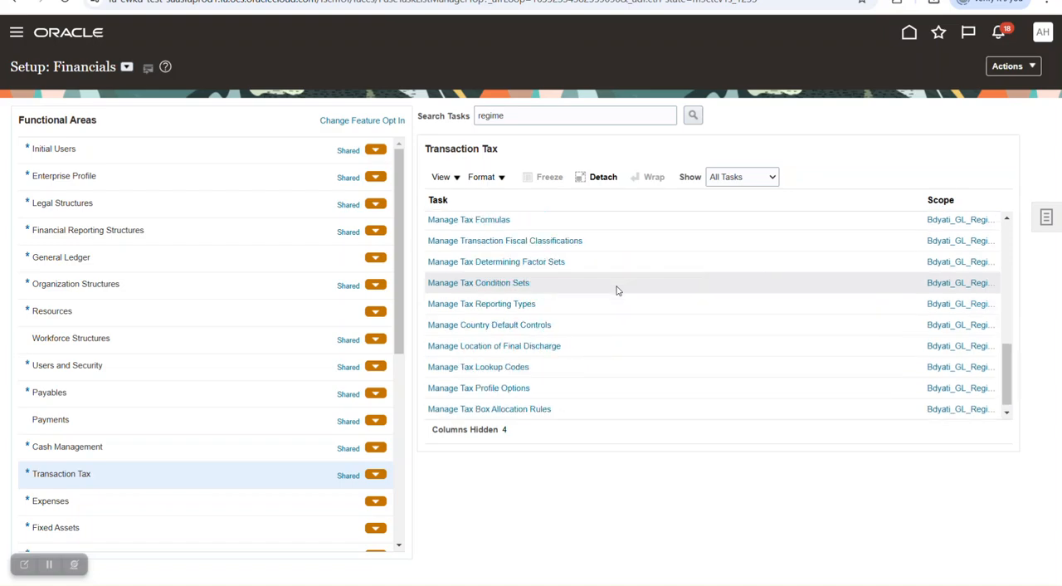
scroll(616, 291, "up", 5)
scroll(617, 290, "down", 5)
left_click(488, 372)
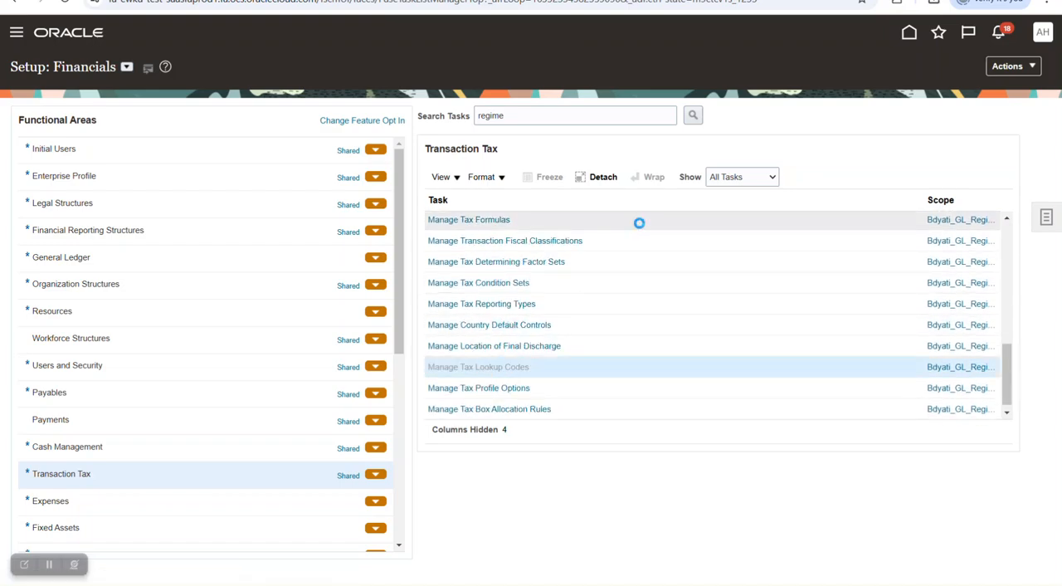
- Search for the lookup type ZX_OUTPUT_CLASSIFICATIONS and widen the Lookup Code column to review its codes
left_click(238, 160)
key("ctrl+v")
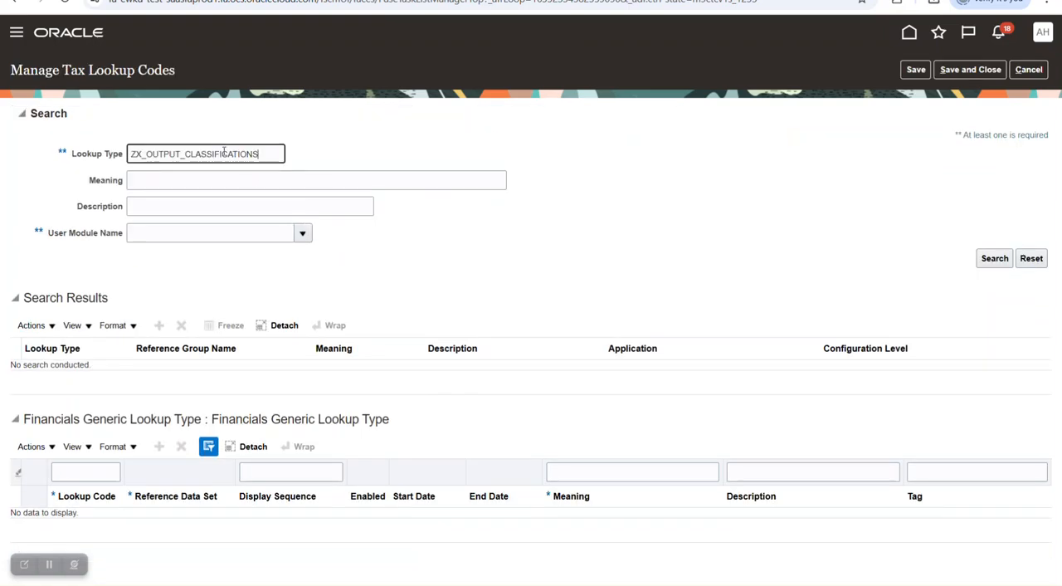
key("Return")
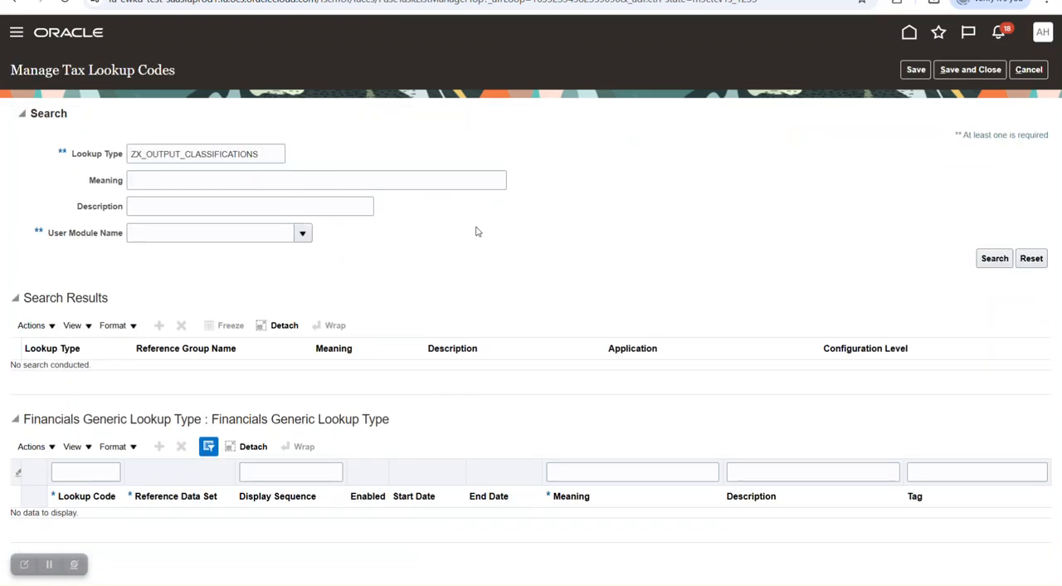
scroll(470, 268, "down", 2)
left_click_drag(124, 359, 178, 358)
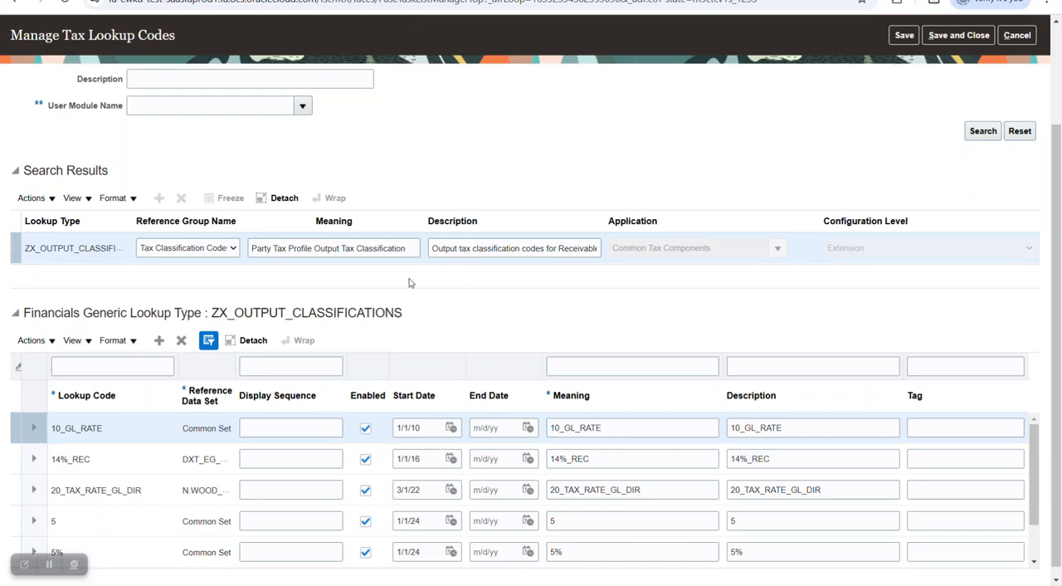
- Change the lookup type to ZX_INPUT_CLASSIFICATIONS and search for it
scroll(343, 206, "up", 3)
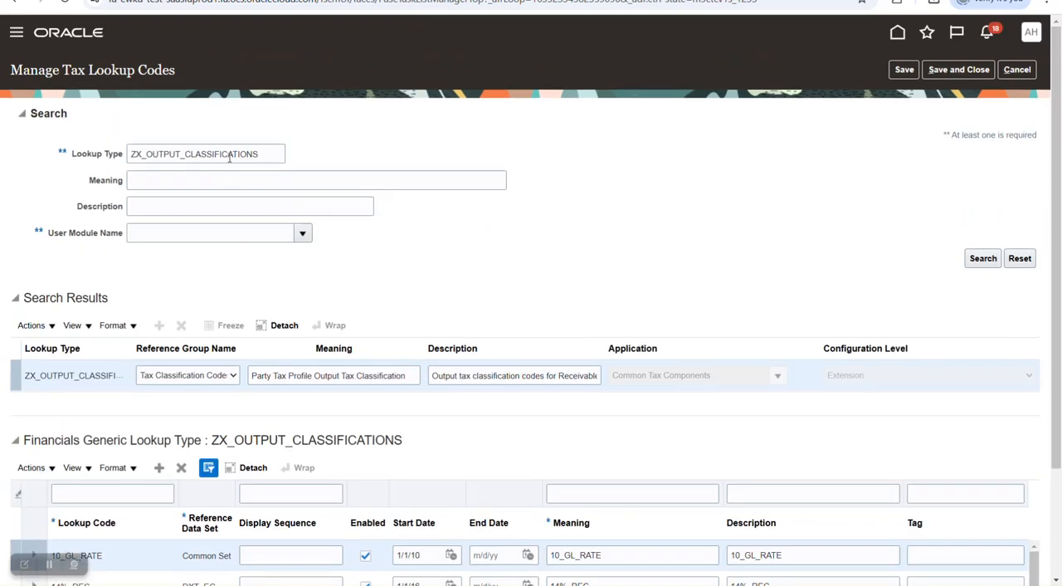
left_click(160, 155)
double_click(161, 155)
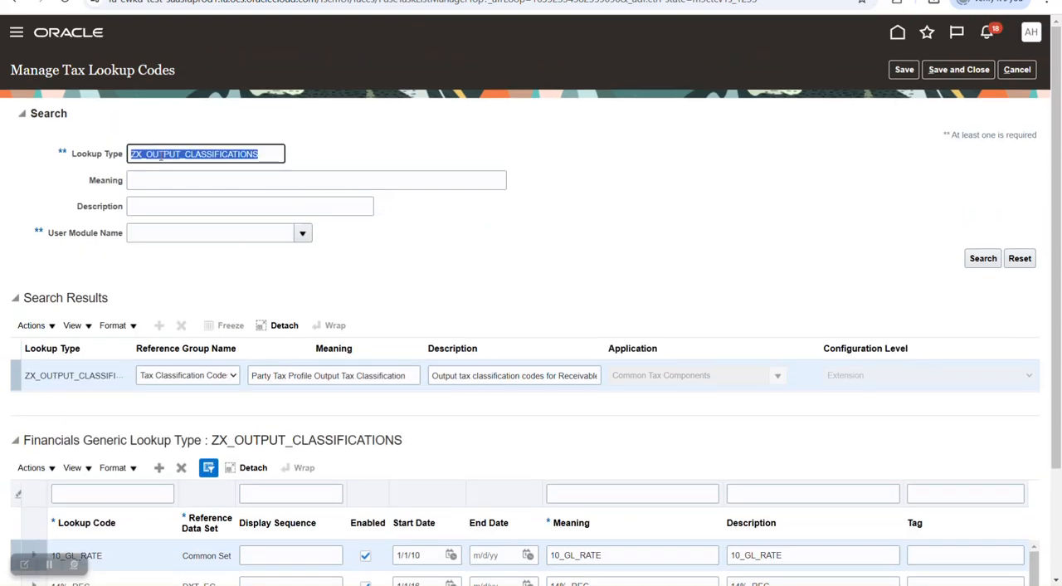
left_click(182, 153)
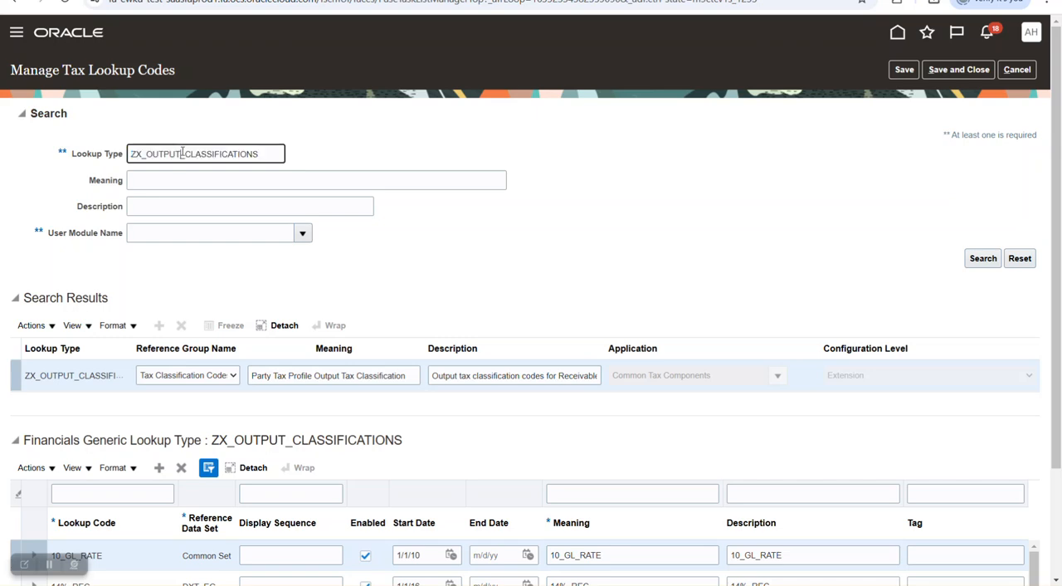
left_click_drag(181, 154, 146, 154)
key("Caps_Lock")
type("INPUT")
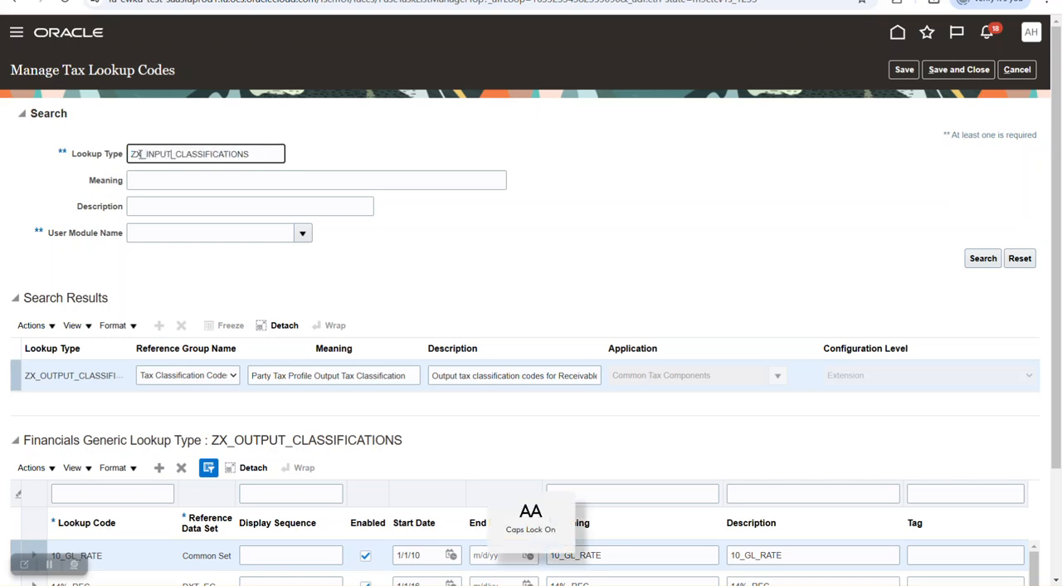
left_click(982, 258)
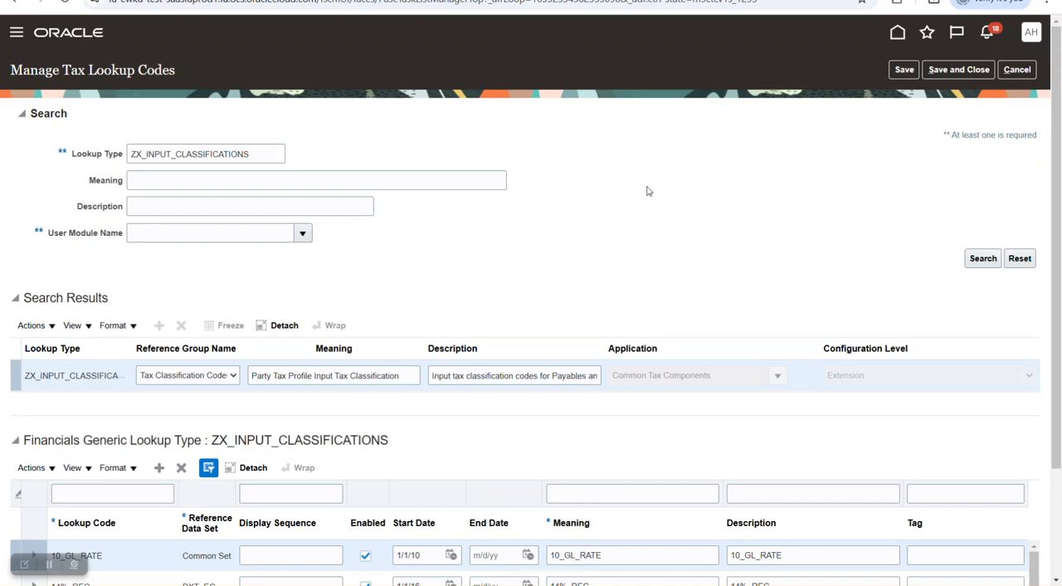
- Widen the Lookup Code and Reference Data Set columns, review the ZX_INPUT_CLASSIFICATIONS codes, and return to the task list without saving
scroll(648, 191, "down", 3)
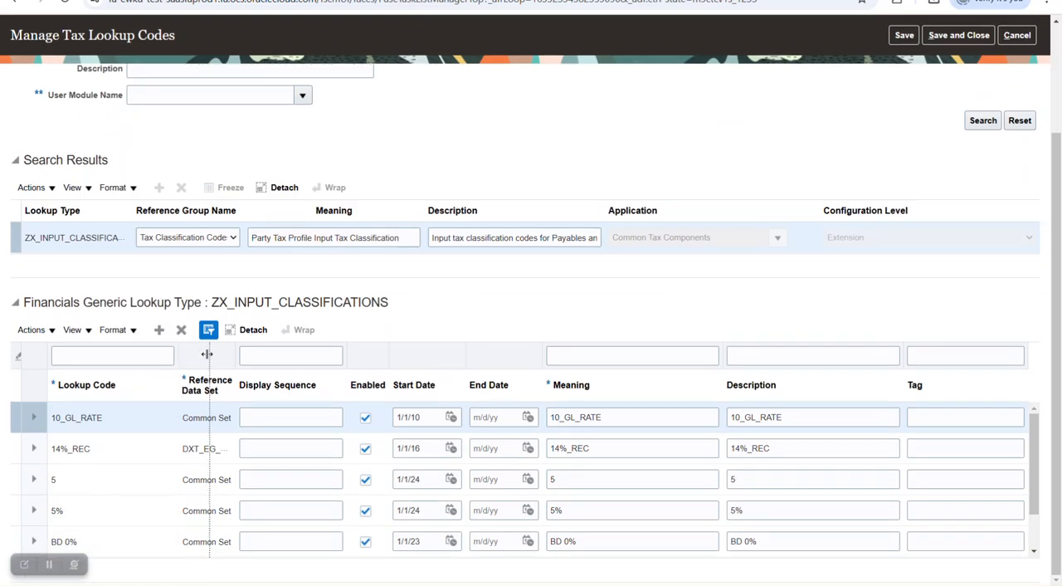
left_click_drag(207, 355, 209, 354)
double_click(247, 304)
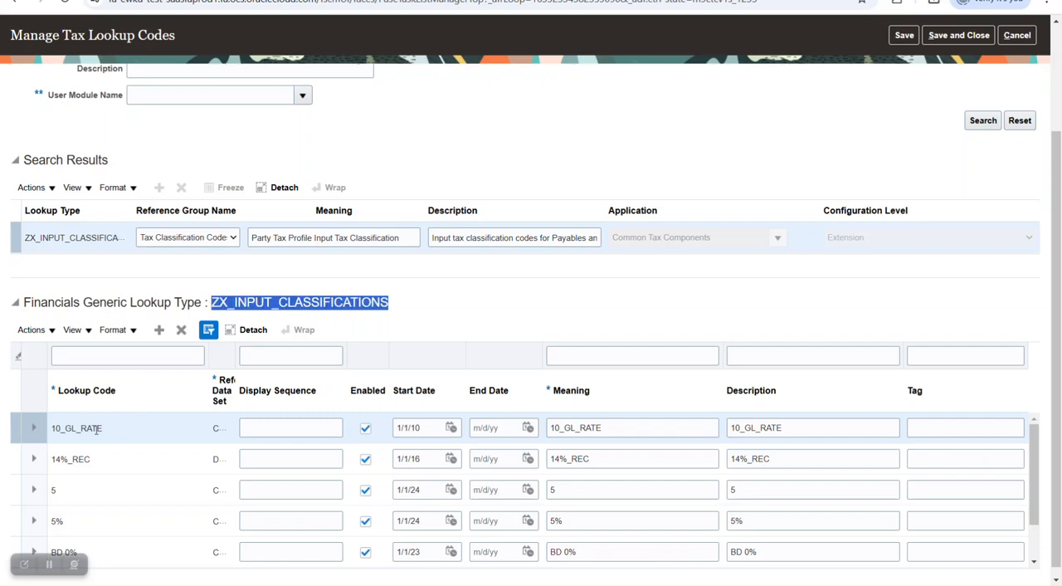
left_click(232, 355)
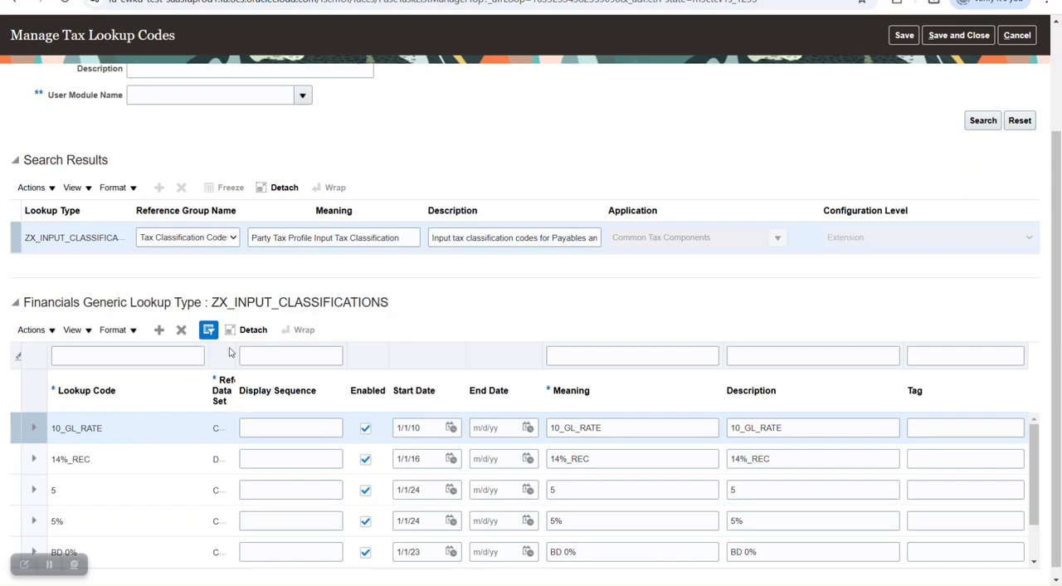
left_click_drag(236, 349, 301, 351)
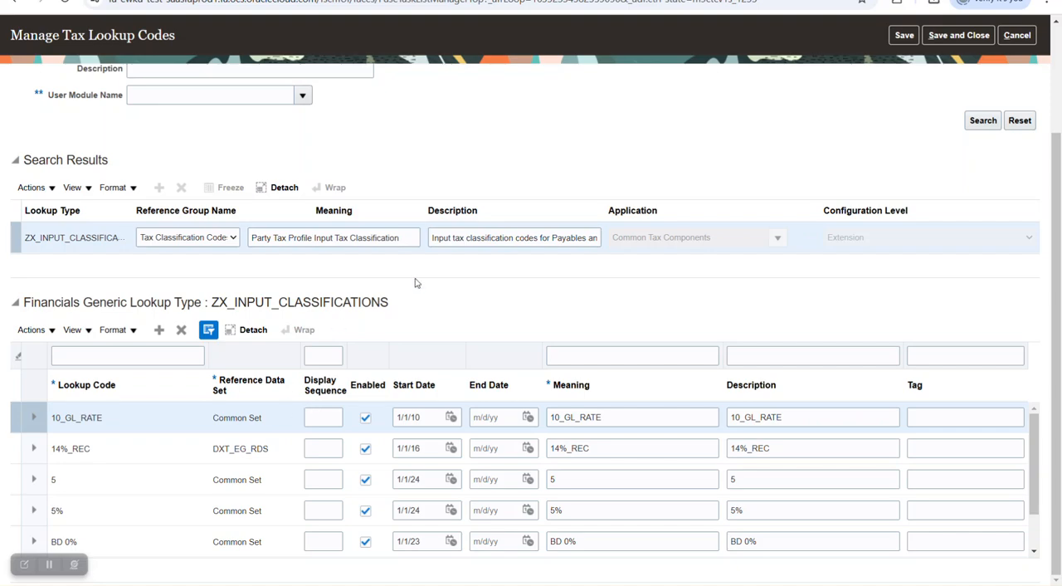
scroll(417, 283, "up", 3)
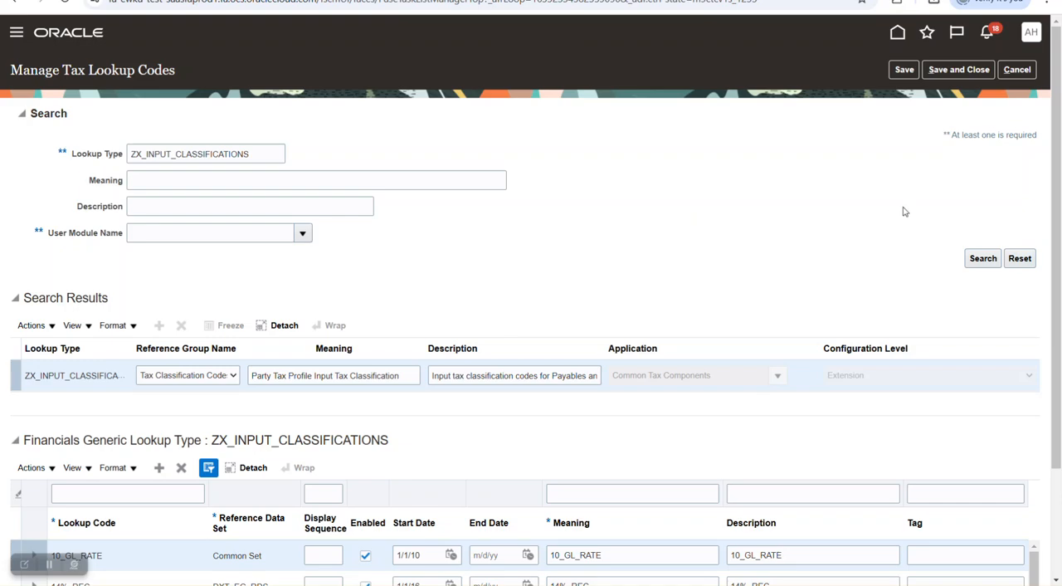
left_click(1017, 70)
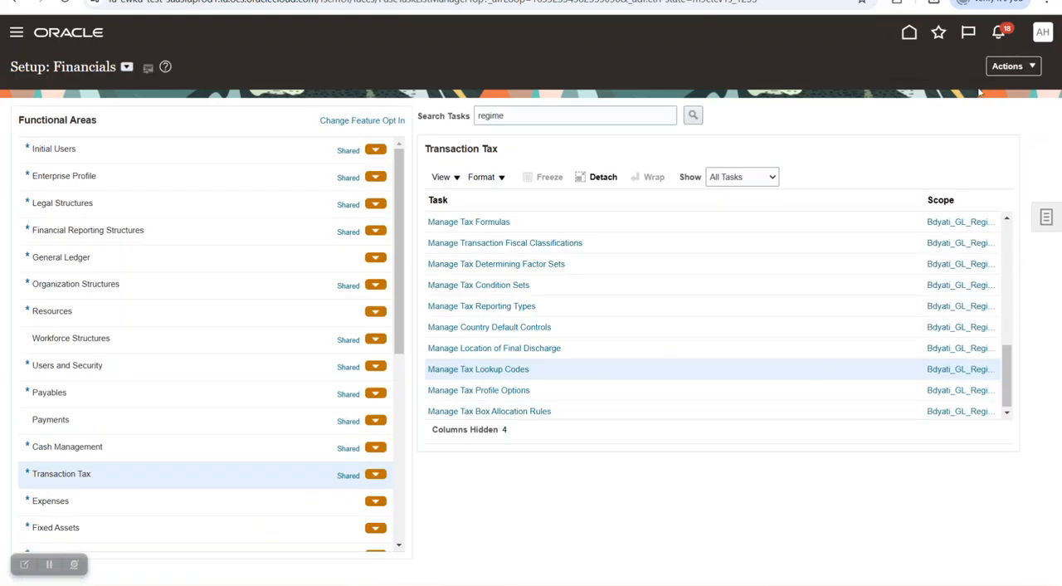
- Switch to the Word guide and review the instructions for creating taxable transactions from the Journals task list
key("alt+Tab")
scroll(718, 224, "down", 3)
scroll(720, 223, "down", 10)
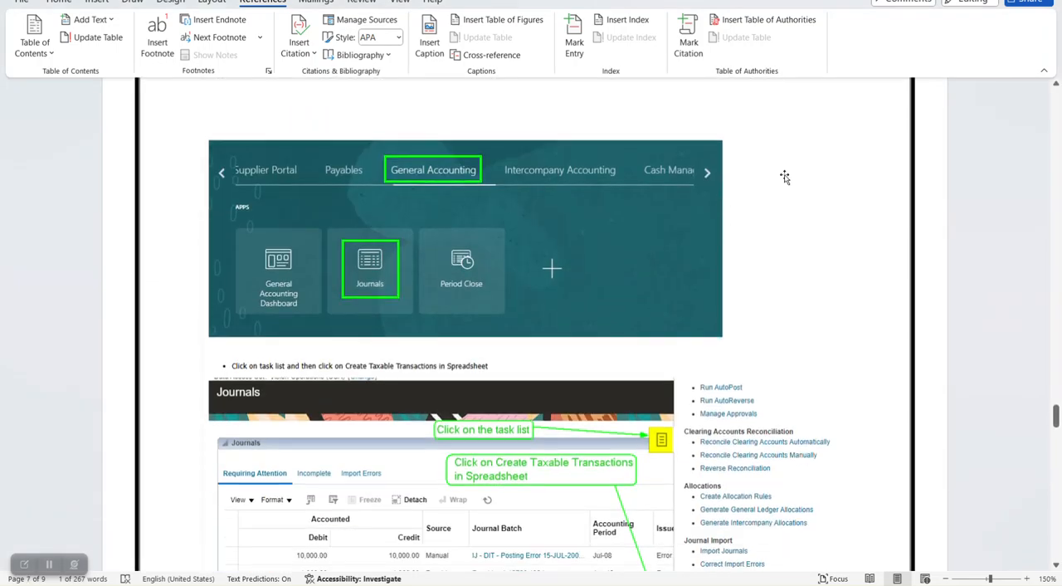
- Switch back to Oracle Fusion, open Journals under General Accounting and start Create Taxable Transactions in Spreadsheet
key("alt+Tab")
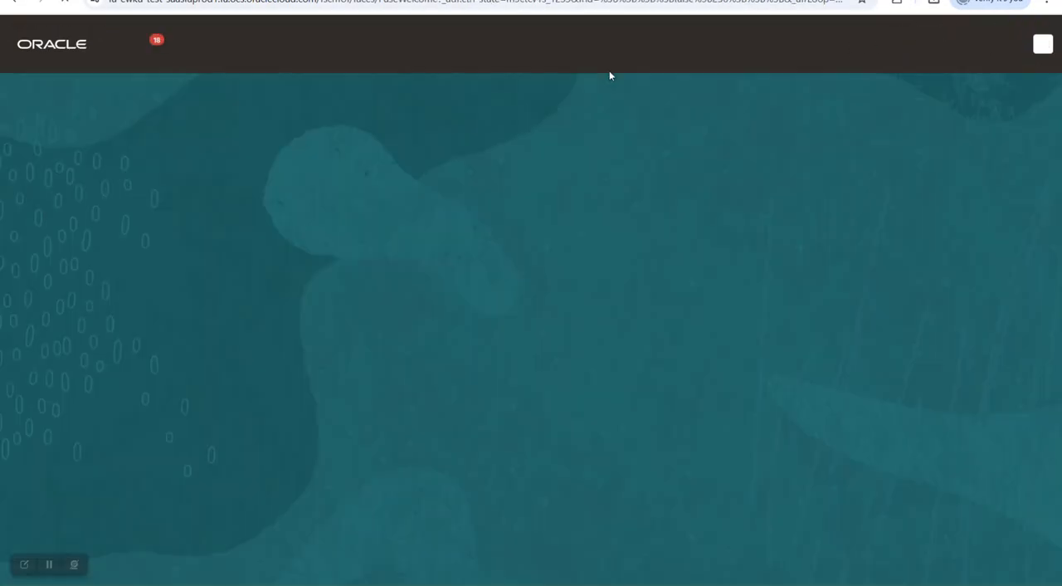
left_click(587, 274)
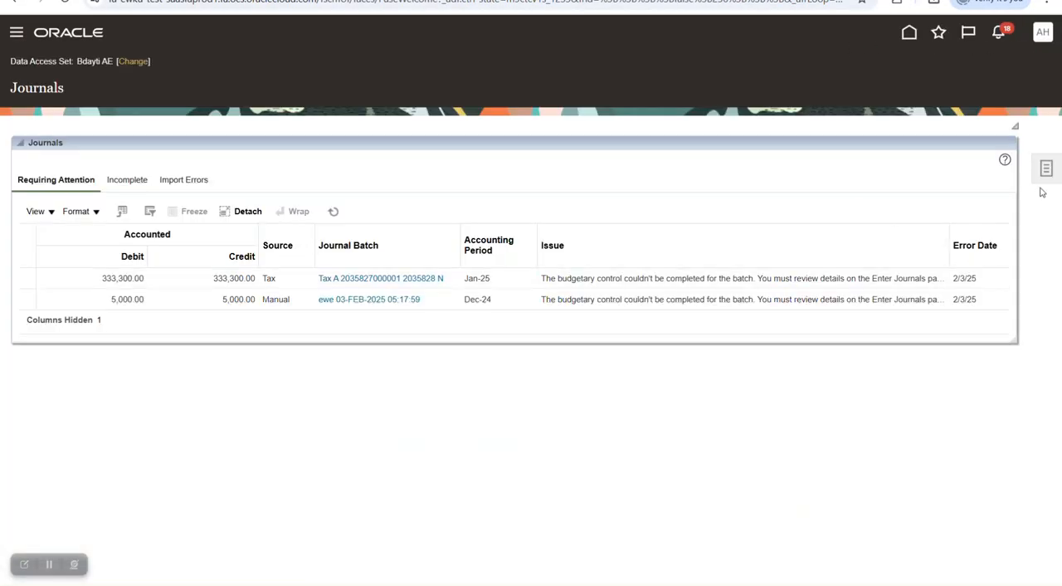
left_click(1046, 168)
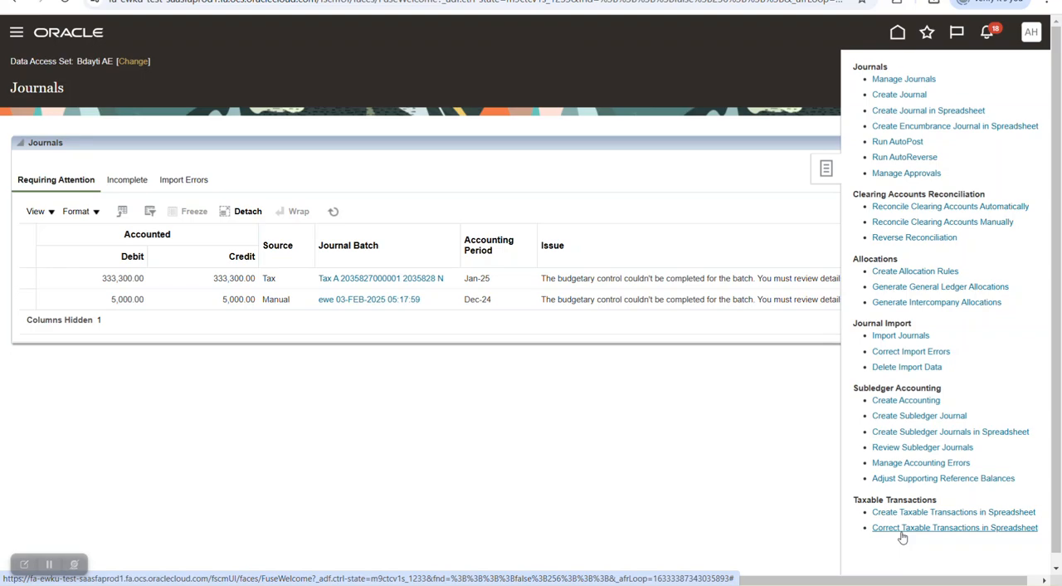
left_click(890, 513)
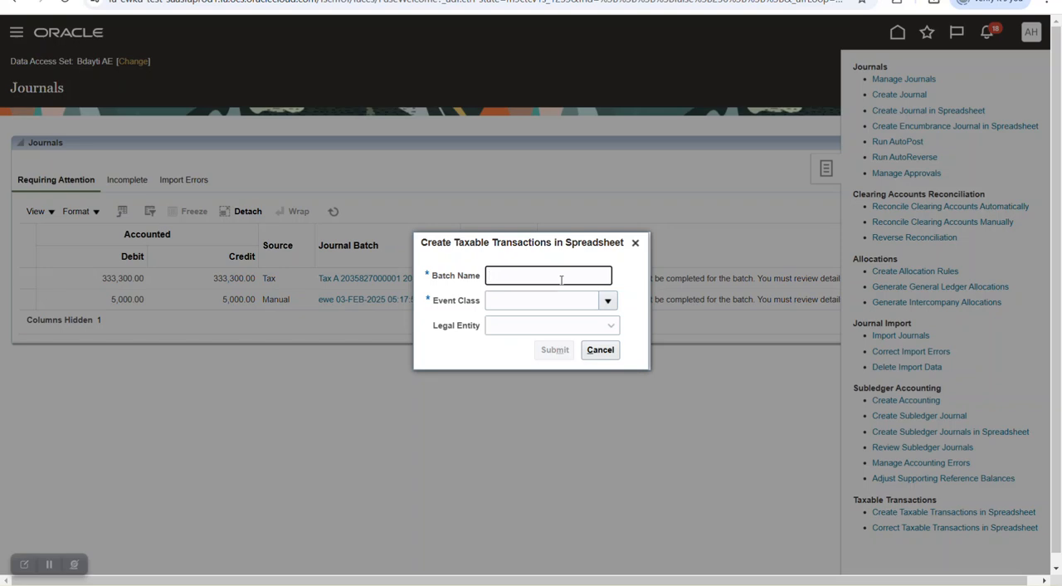
- Enter Purchase JV1 as the batch name and set the event class to Purchase journal
type("P")
key("Caps_Lock")
type("urchasg")
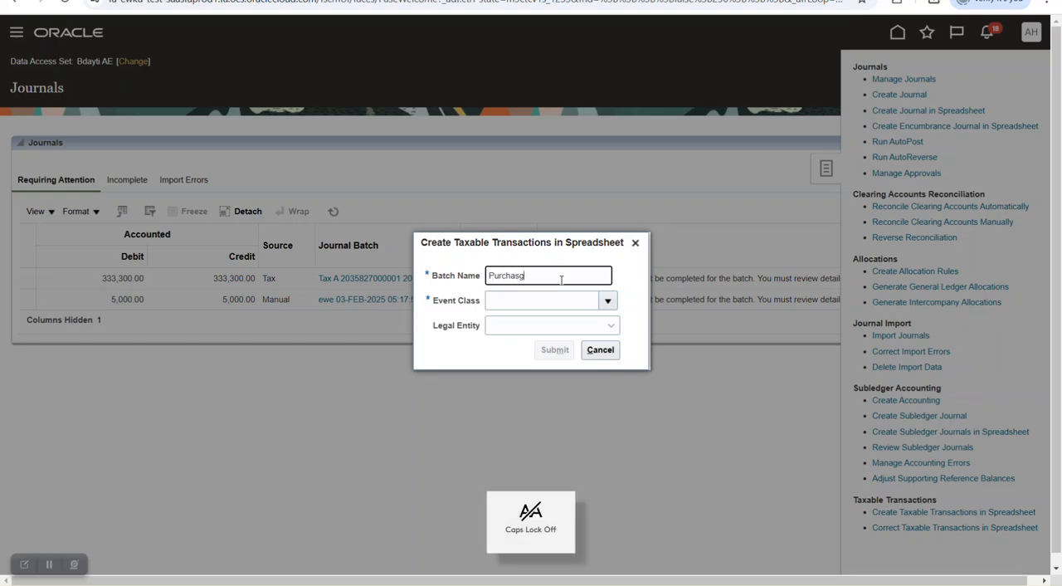
key("BackSpace")
type("e")
key("Caps_Lock")
type("JV1")
key("Tab")
left_click(611, 302)
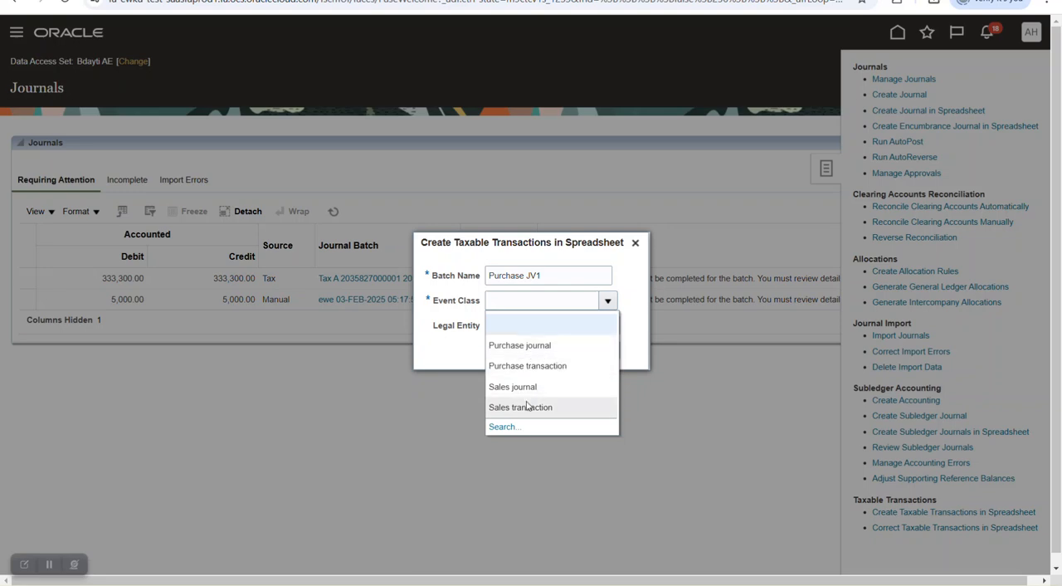
left_click(533, 346)
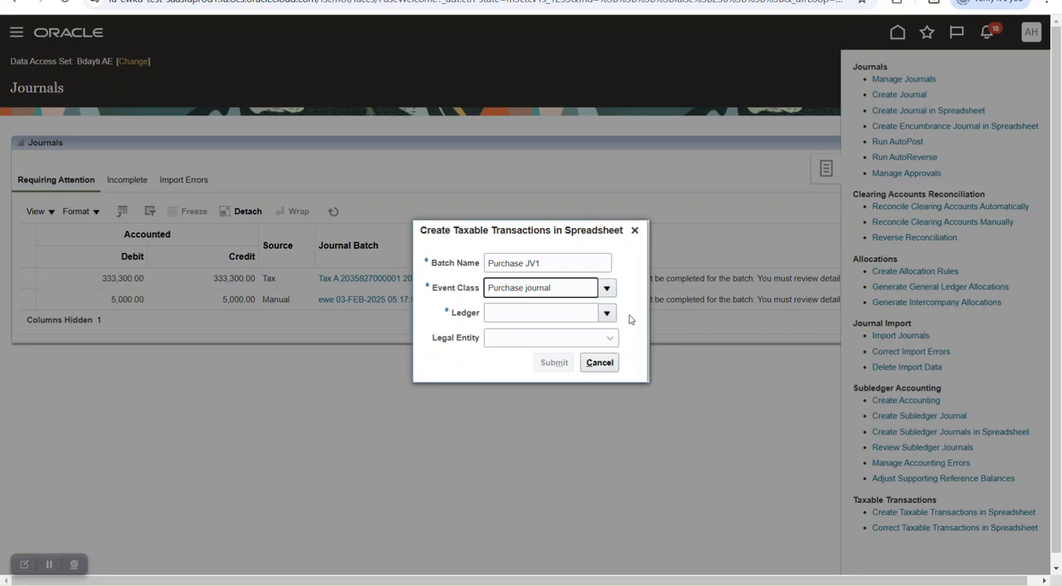
- Set the ledger to Bdayti AE and the legal entity to Bdayti UAE for the Purchase JV1 batch
left_click(607, 287)
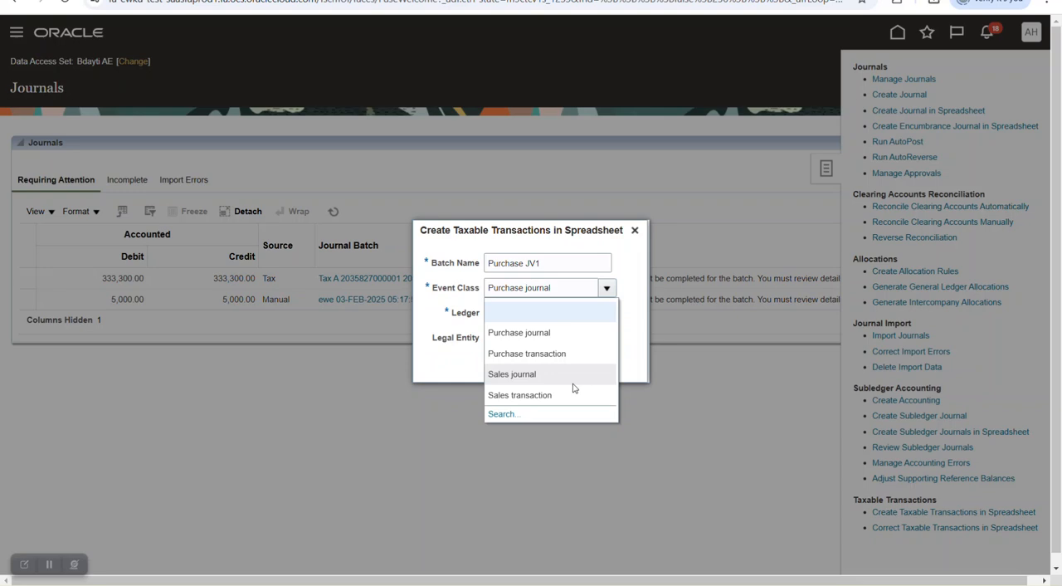
left_click(612, 319)
left_click(613, 318)
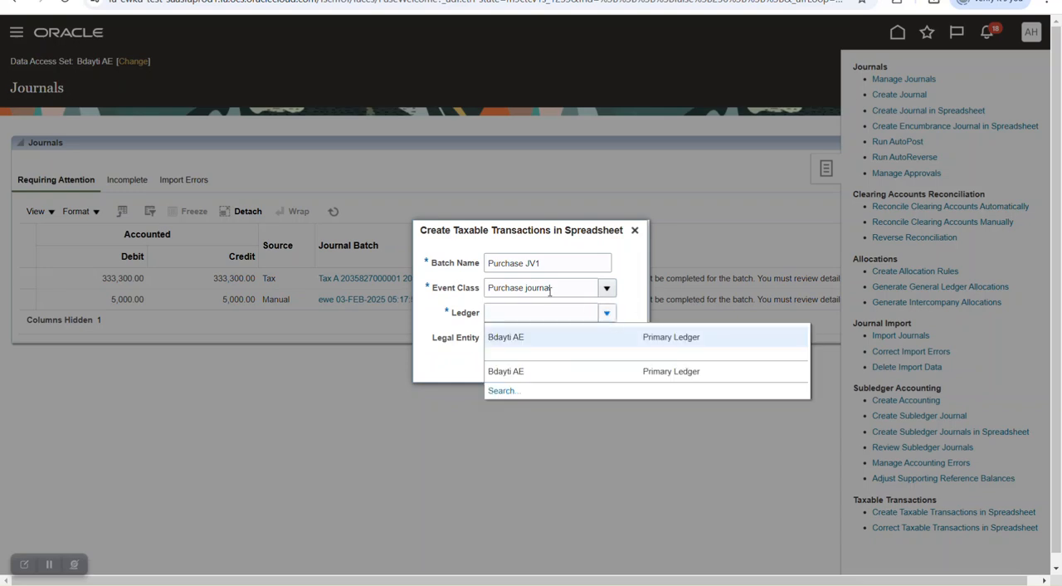
left_click(514, 340)
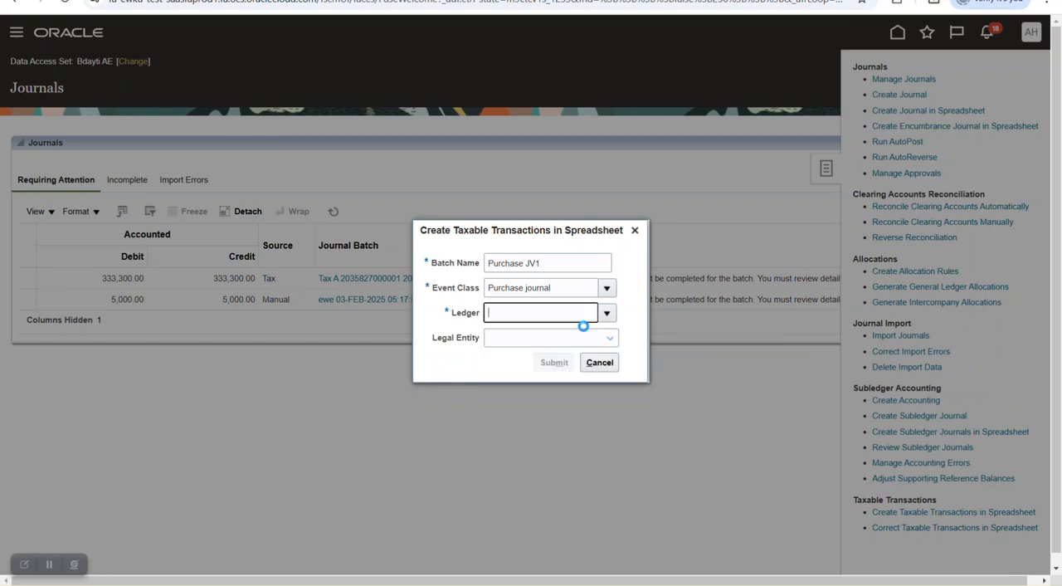
left_click(610, 337)
left_click(521, 369)
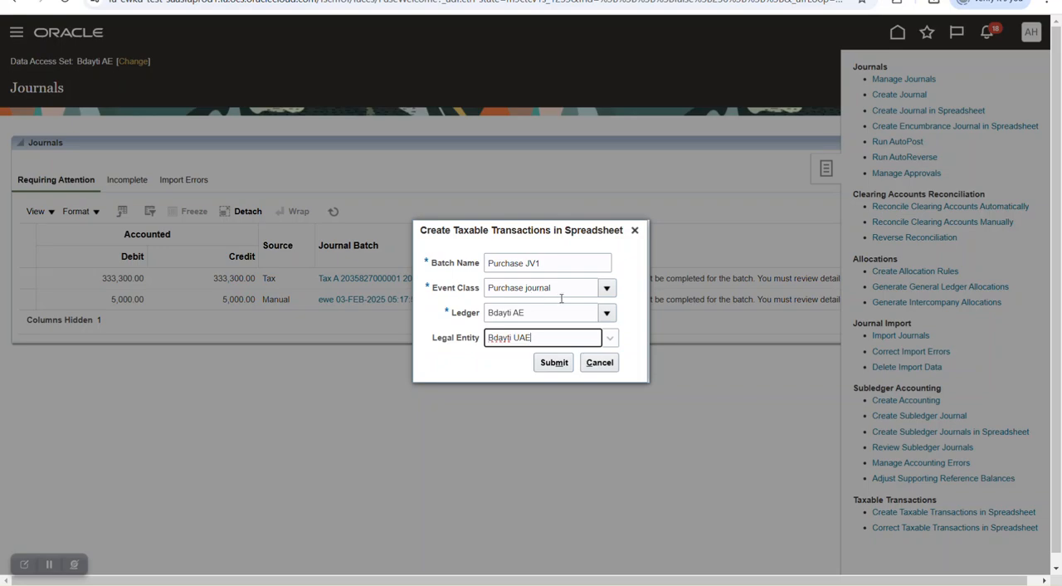
- Submit the batch, try to connect the generated workbook to the application, and close the open taxable journal workbooks
left_click(554, 362)
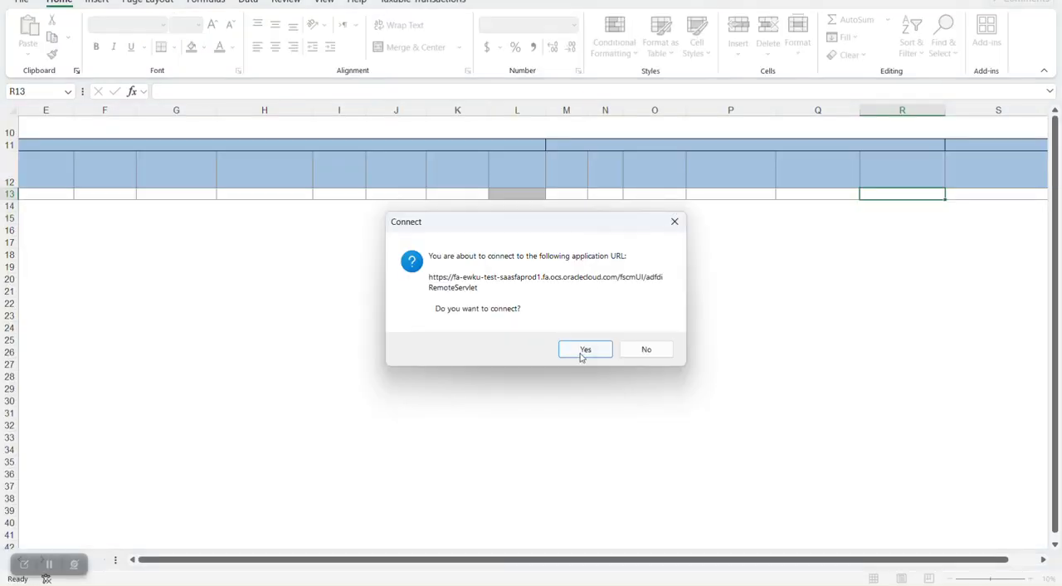
left_click(585, 350)
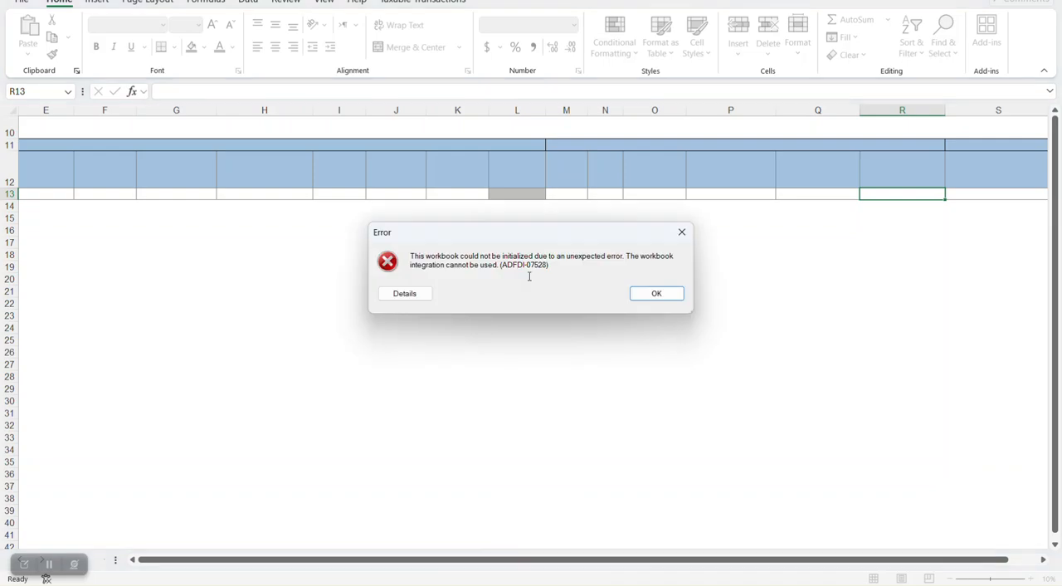
left_click(660, 292)
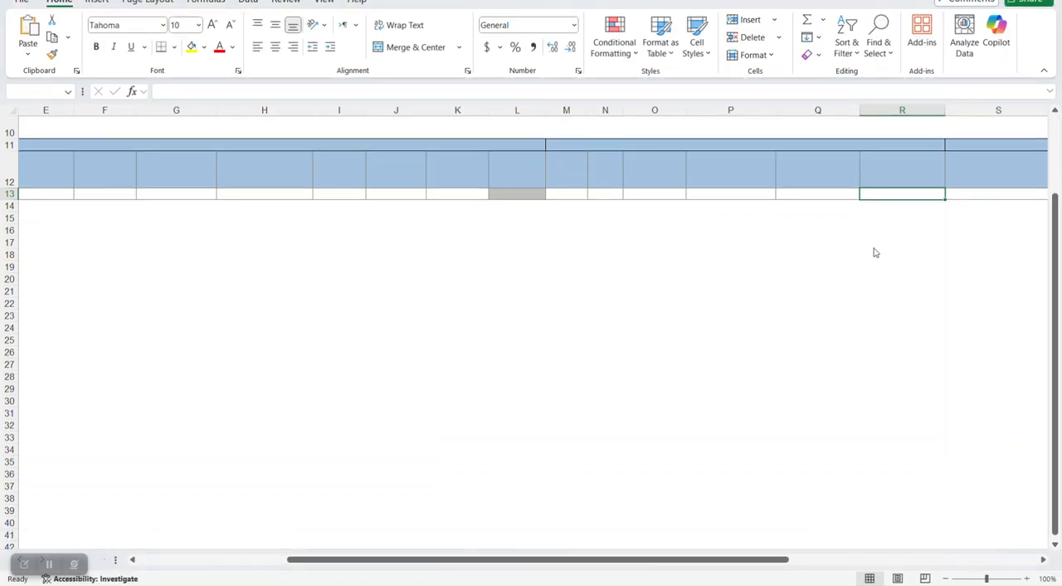
left_click(589, 375)
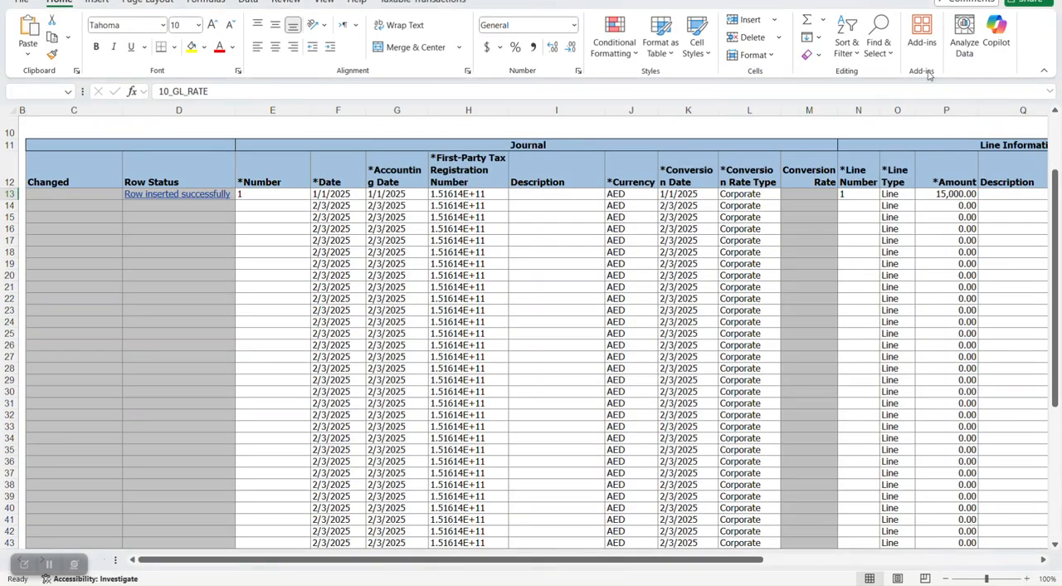
left_click(587, 378)
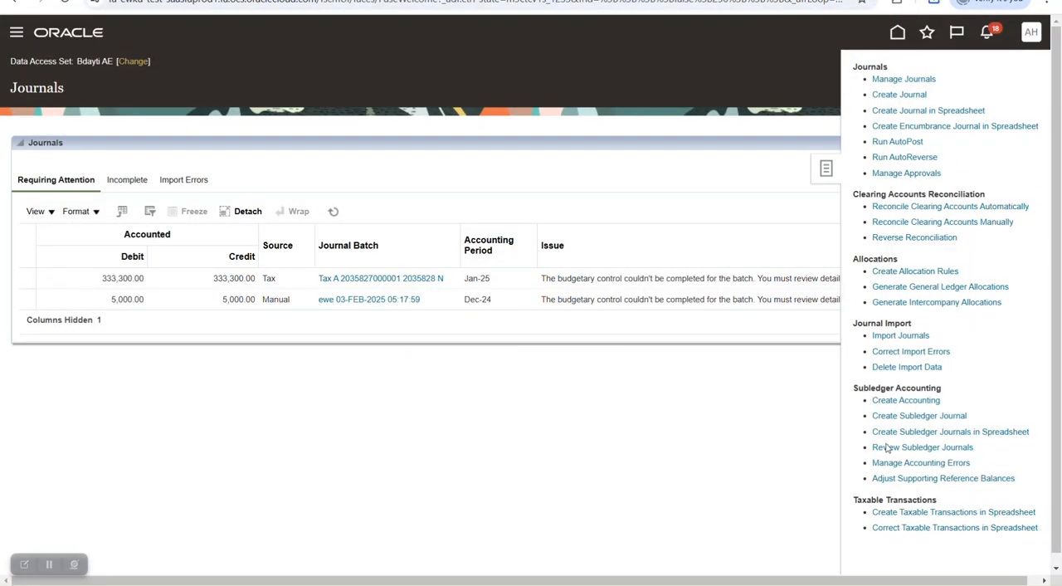
- Start Create Taxable Transactions in Spreadsheet again with batch name Purchase JV1 and event class Purchase journal
left_click(954, 512)
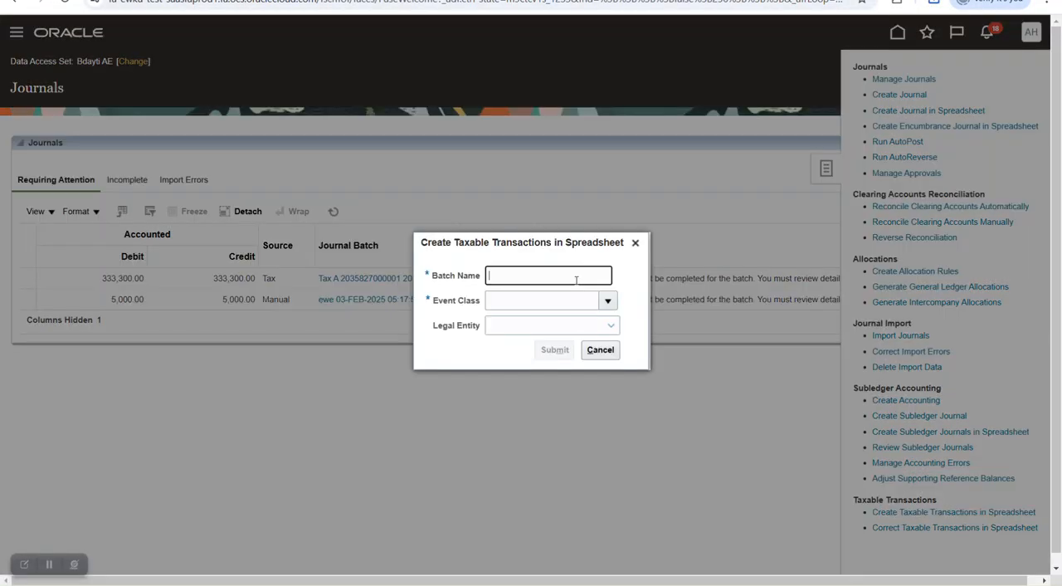
type("Purc")
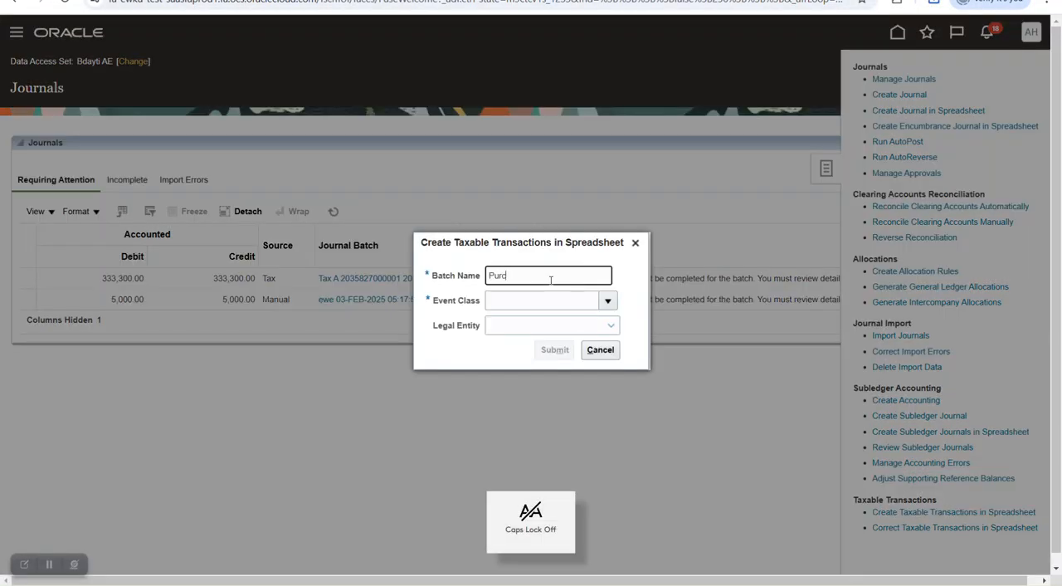
type("hase")
key("Caps_Lock")
type("J")
left_click(608, 301)
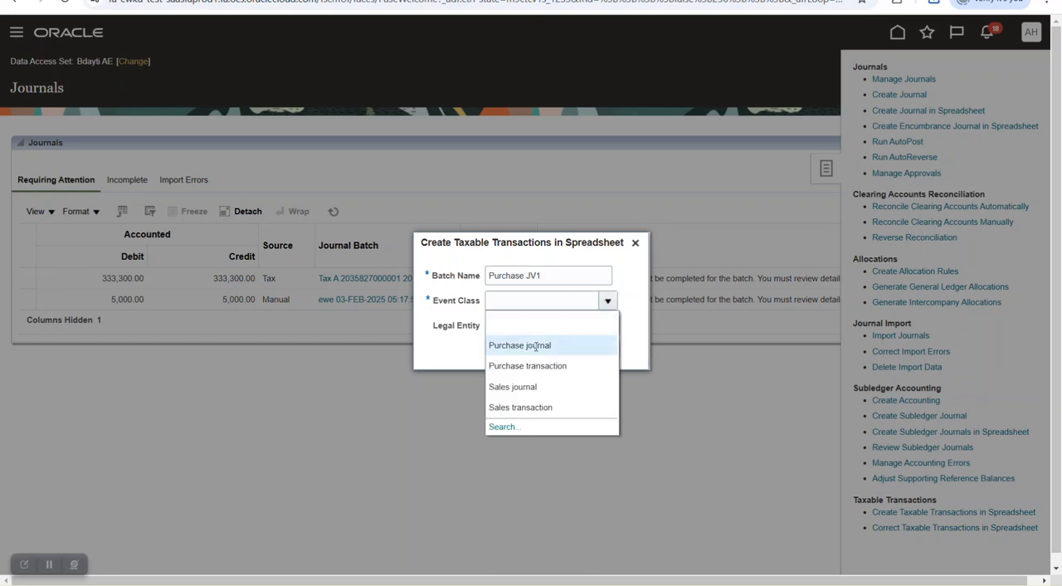
left_click(601, 324)
- Choose ledger Bdayti AE and legal entity Bdayti UAE, and submit to generate the spreadsheet
left_click(606, 315)
left_click(561, 341)
left_click(611, 337)
left_click(566, 368)
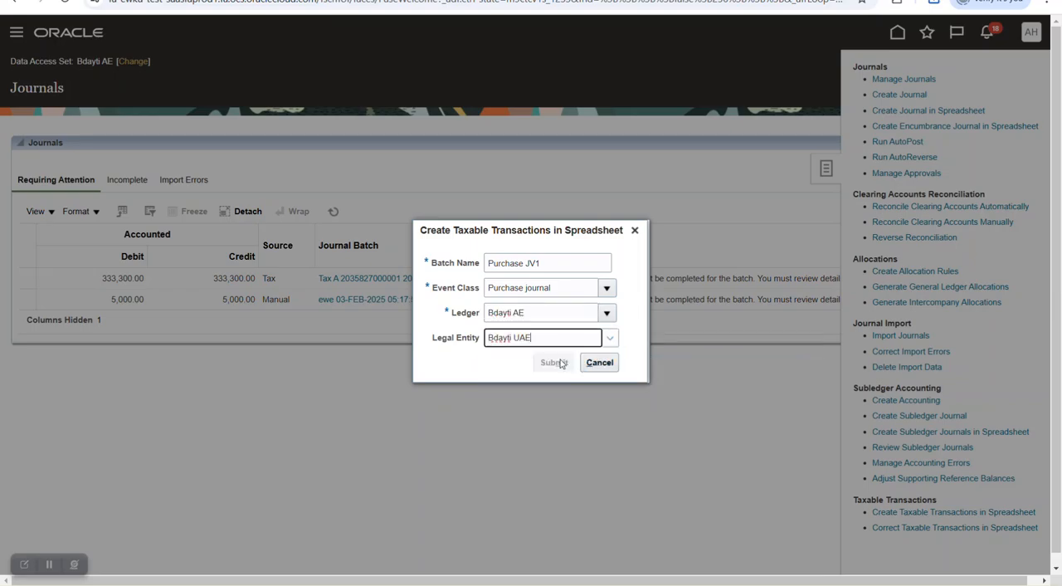
left_click(554, 362)
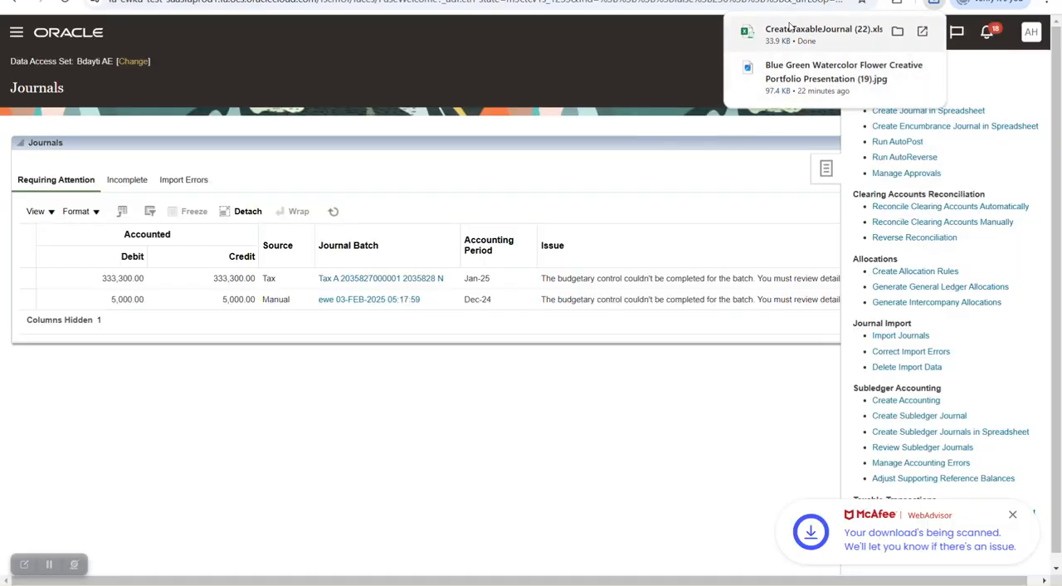
- Open the downloaded CreateTaxableJournal (22) workbook, accept its connection, and sign in to Oracle Applications Cloud with the user ID and account password
left_click(785, 35)
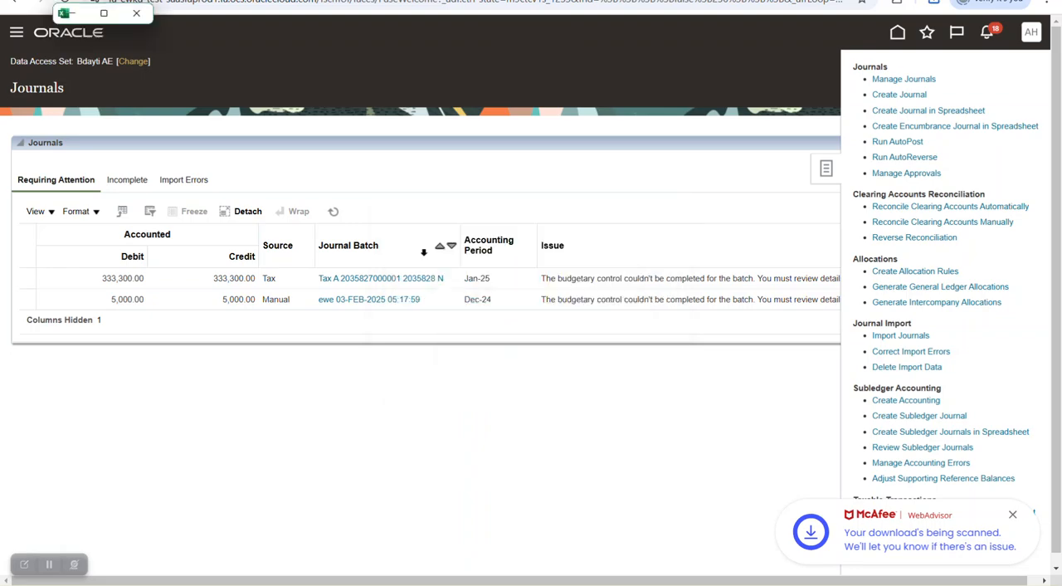
left_click(585, 349)
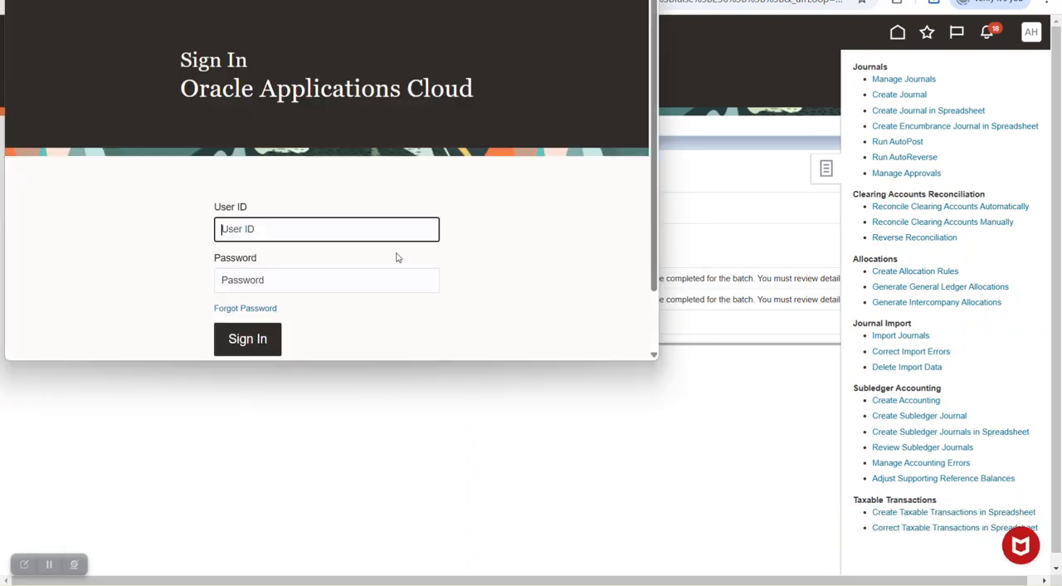
key("Caps_Lock")
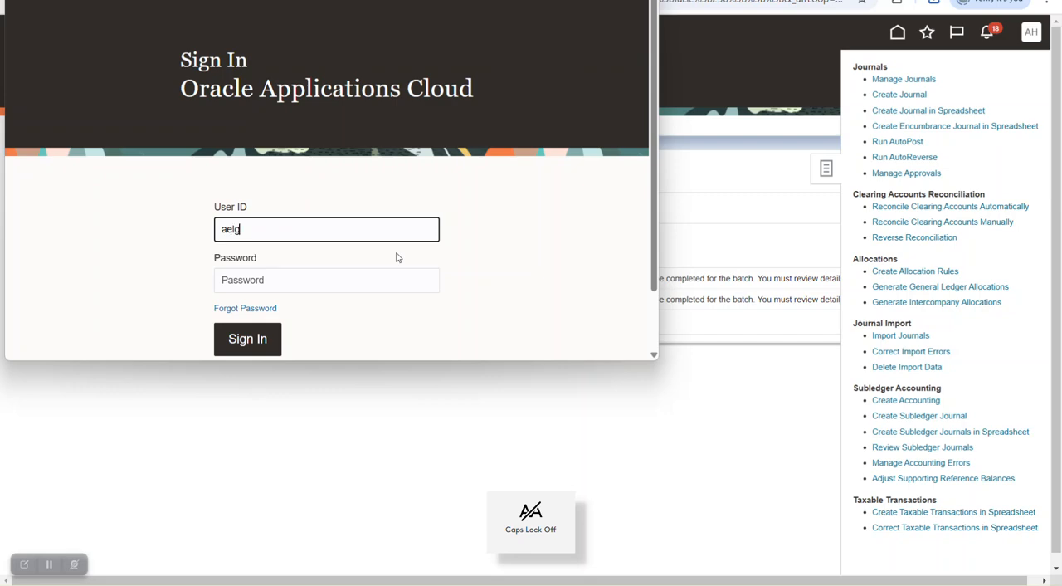
key("Tab")
type("••")
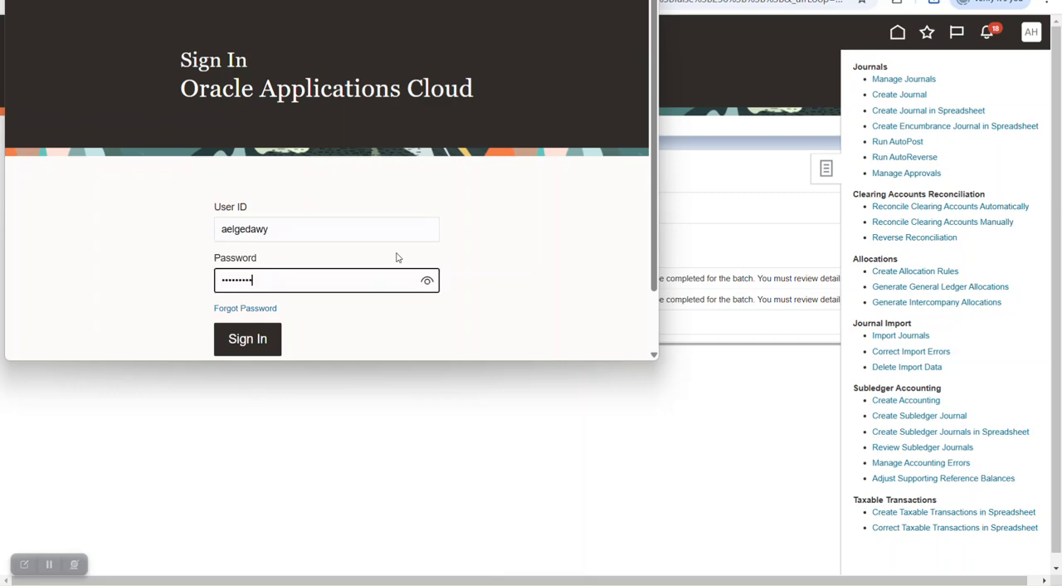
key("Return")
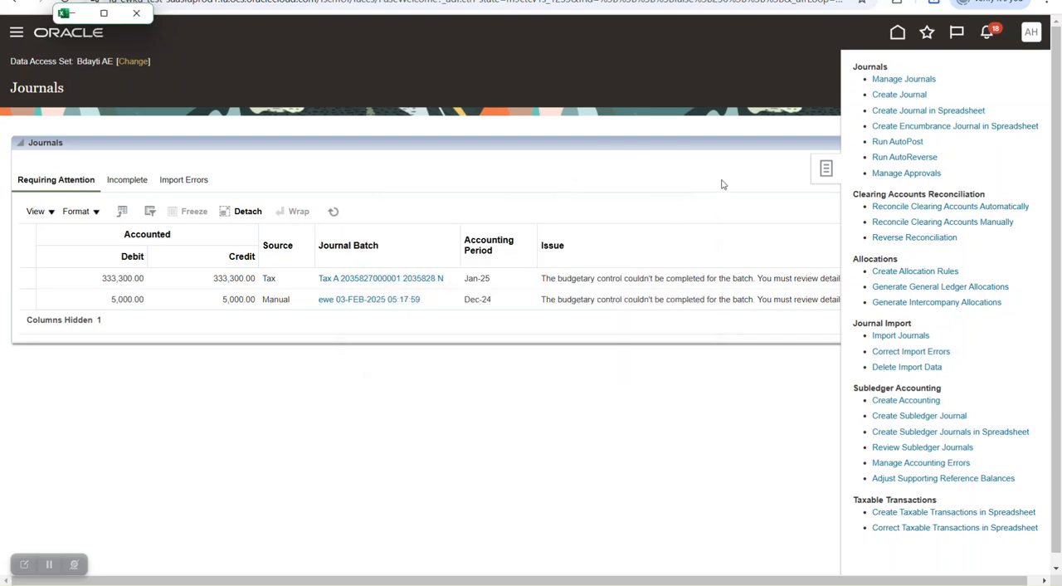
- Bring the CreateTaxableJournal (22) workbook to the front at full size and clear its security banner
mouse_move(762, 584)
left_click(725, 183)
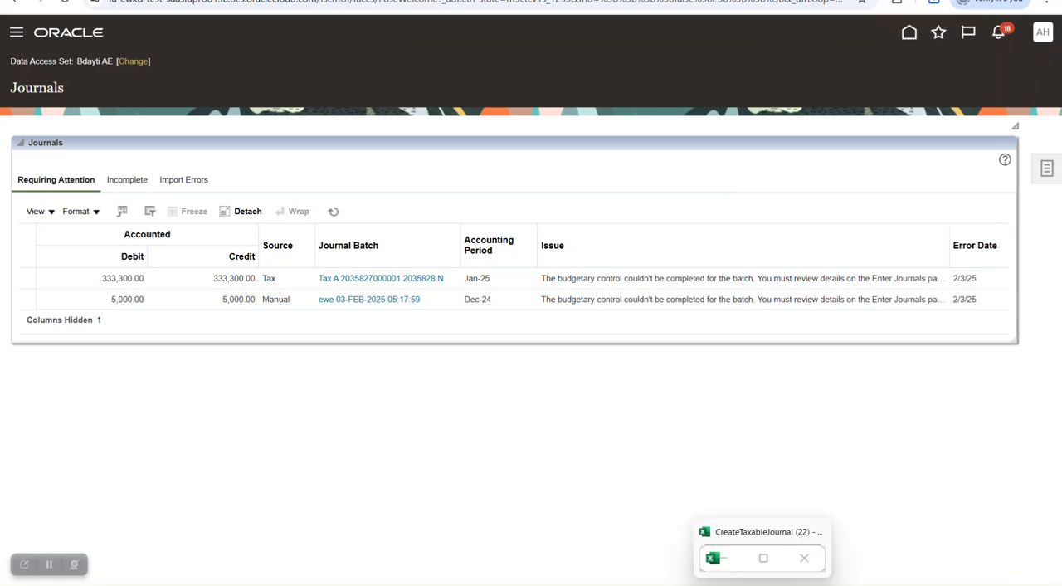
left_click(765, 568)
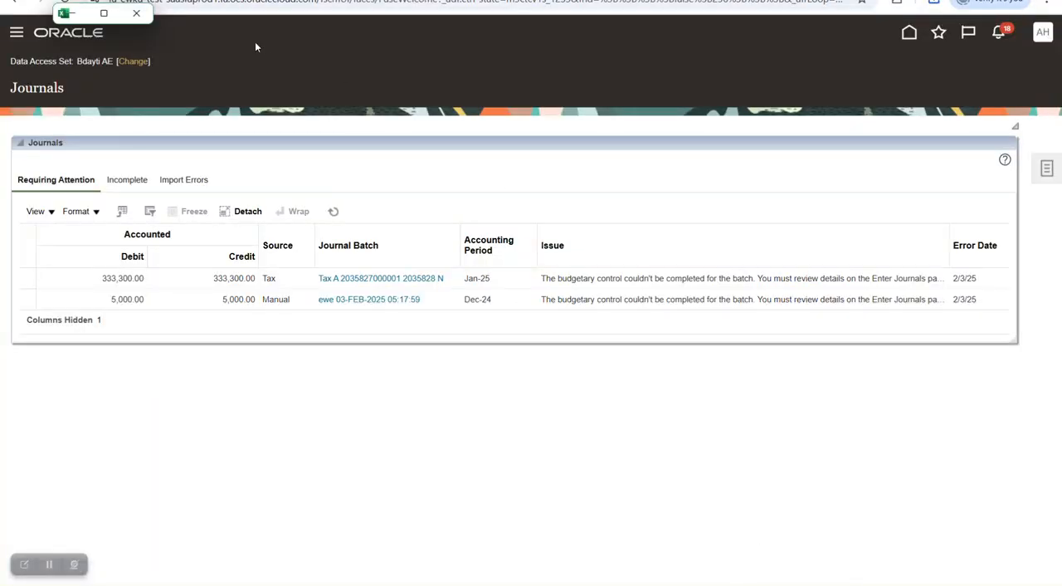
left_click(103, 13)
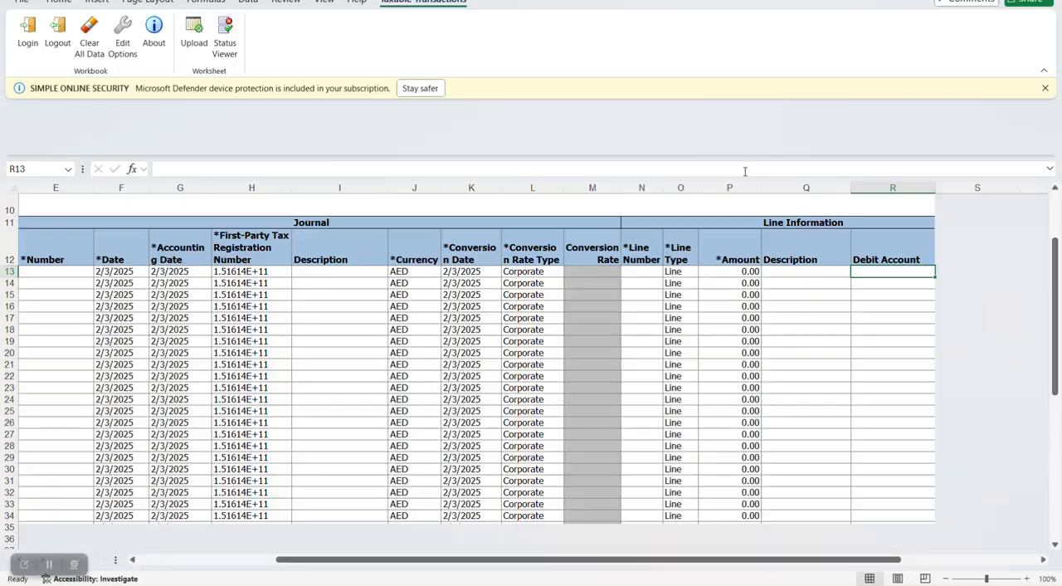
left_click(420, 88)
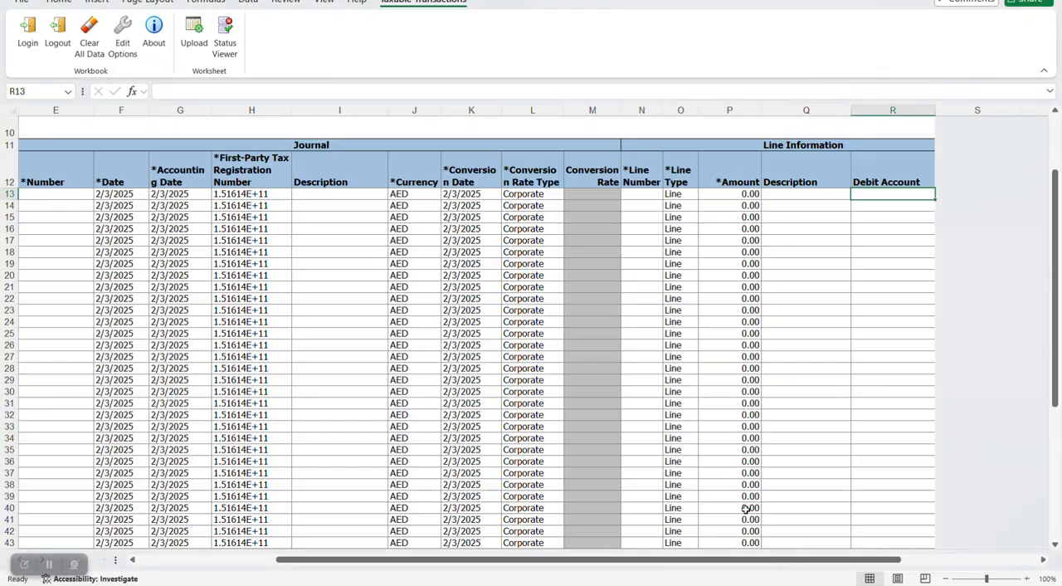
- Bring the first journal columns into view and resize the restored workbook window to cover most of the screen
left_click_drag(789, 560, 514, 521)
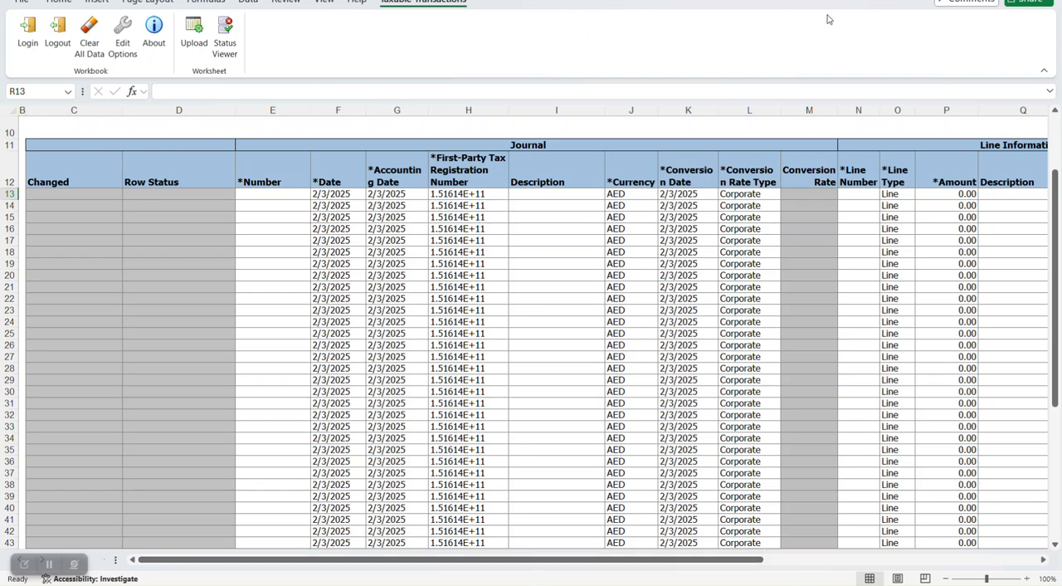
left_click(971, 0)
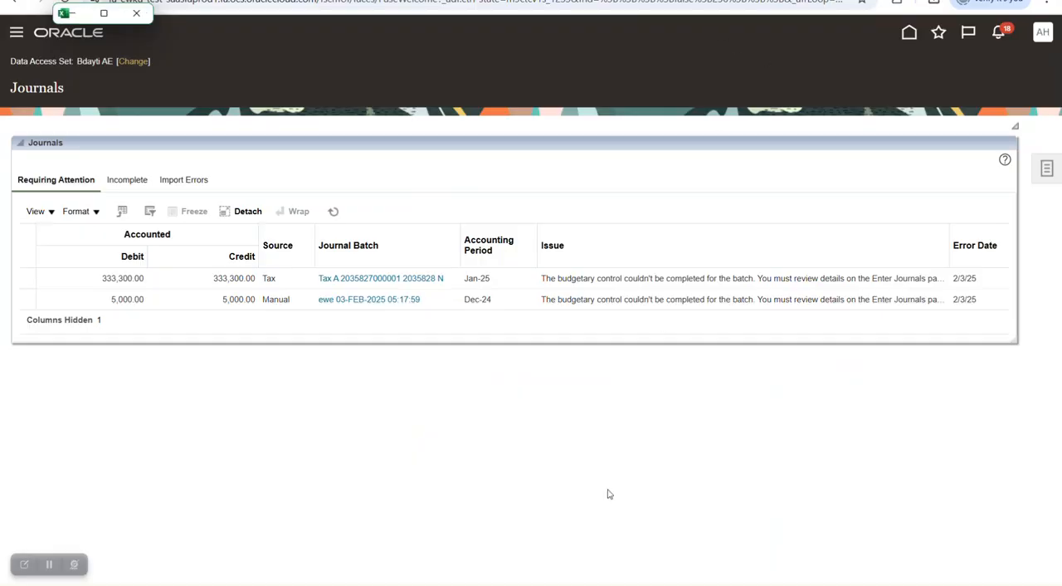
left_click_drag(151, 23, 1033, 535)
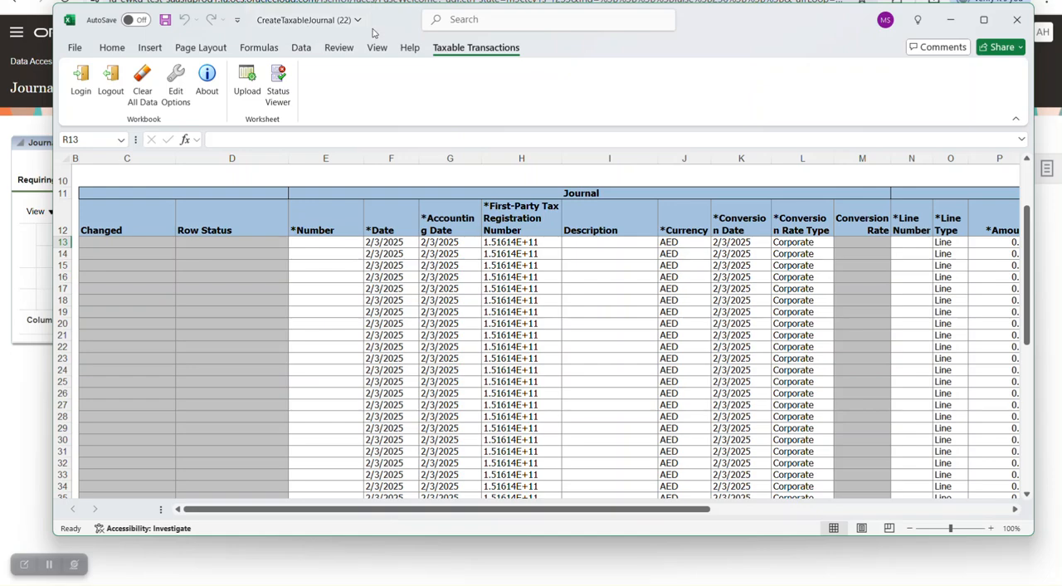
- Widen the First-Party Tax Registration Number column and check the registration choices available in row 13
left_click(340, 242)
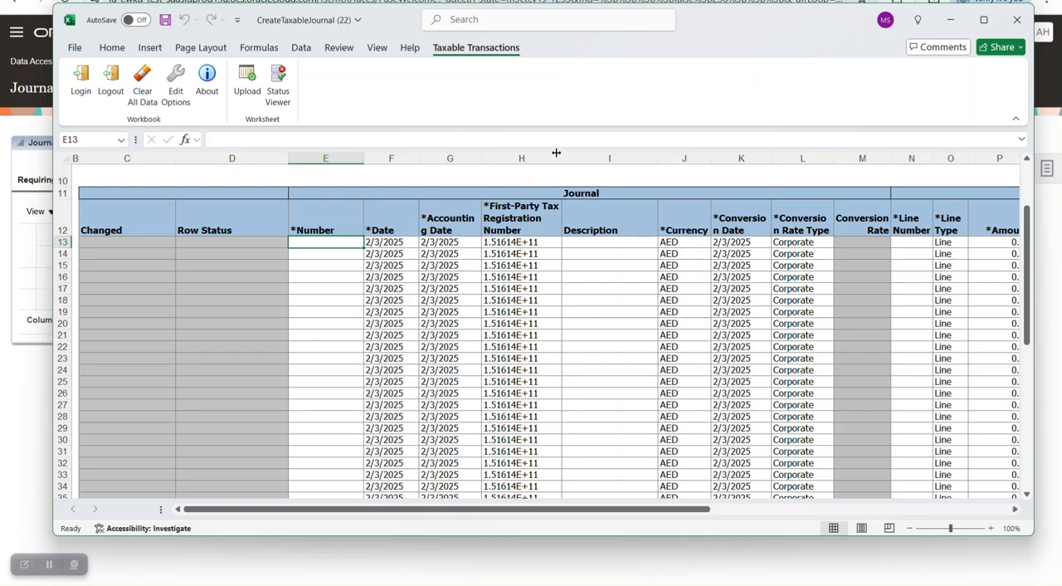
left_click_drag(562, 158, 610, 157)
left_click(556, 246)
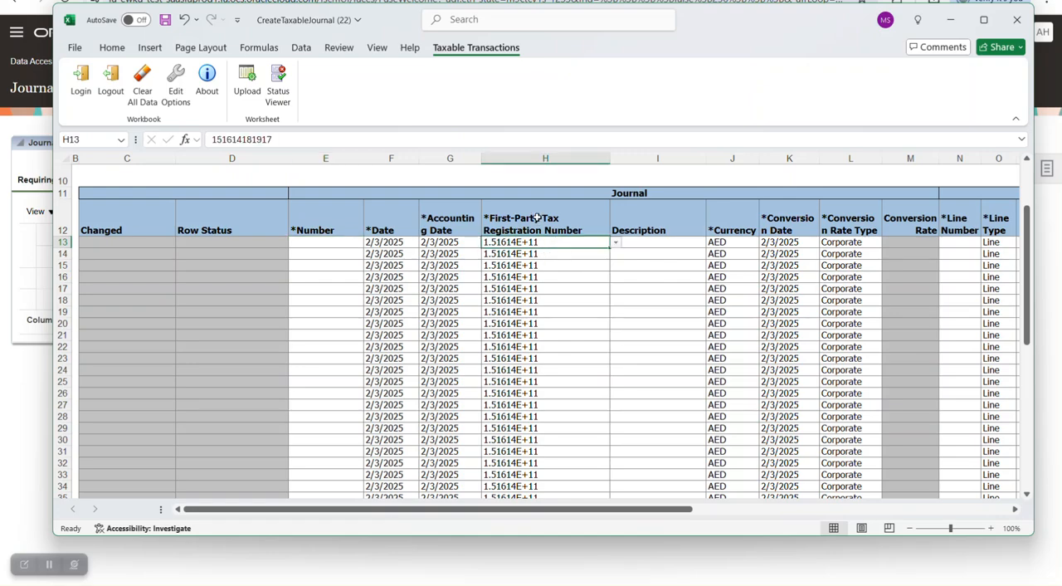
left_click(615, 243)
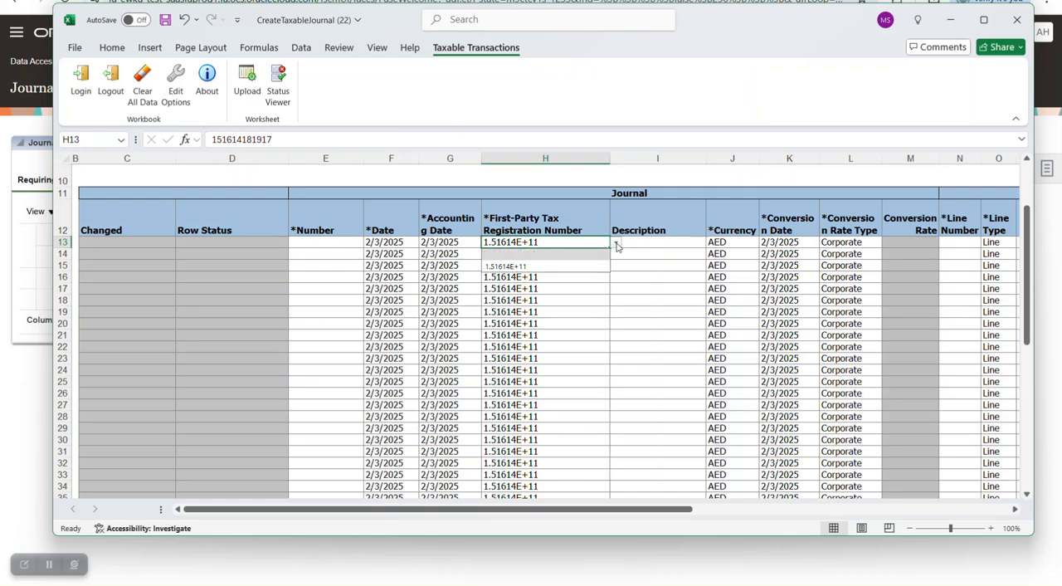
left_click(522, 244)
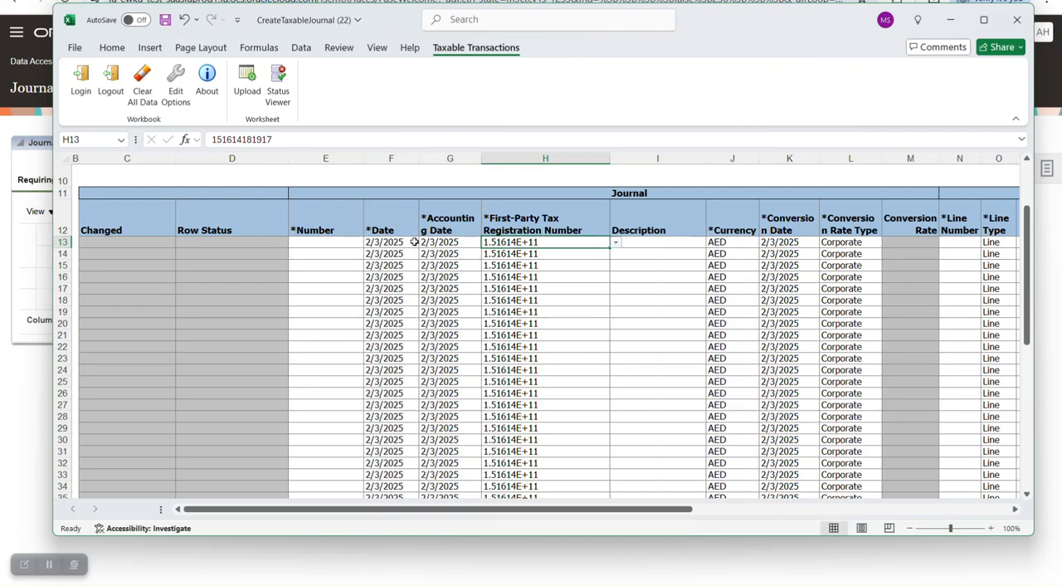
- Switch to the Word guide and examine the spreadsheet column notes and the solution for an unfilled First Party Tax Registration Number
key("alt+Tab")
key("alt+Tab")
key("alt+Tab")
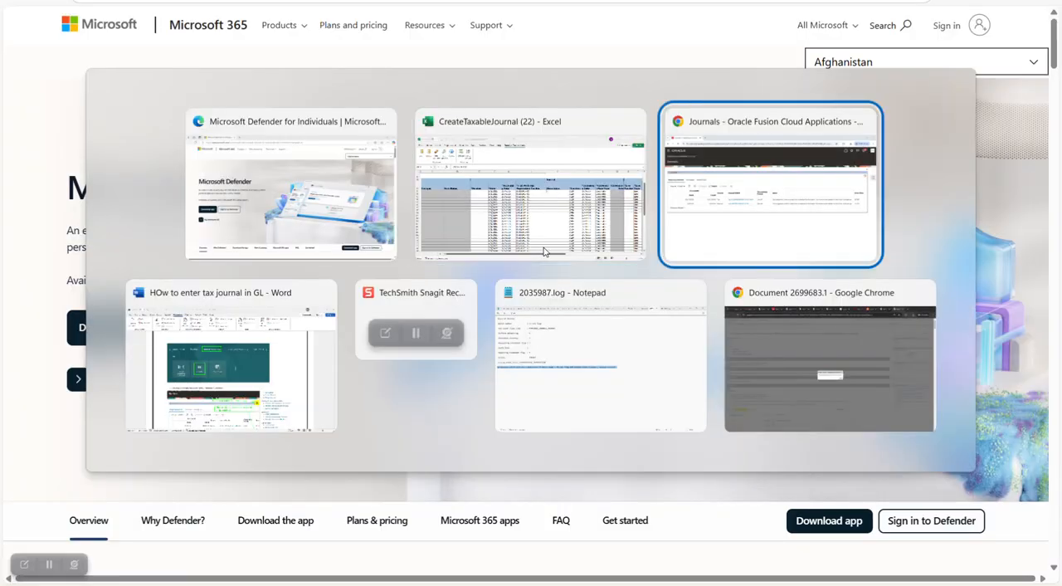
key("alt+Tab")
scroll(825, 240, "down", 6)
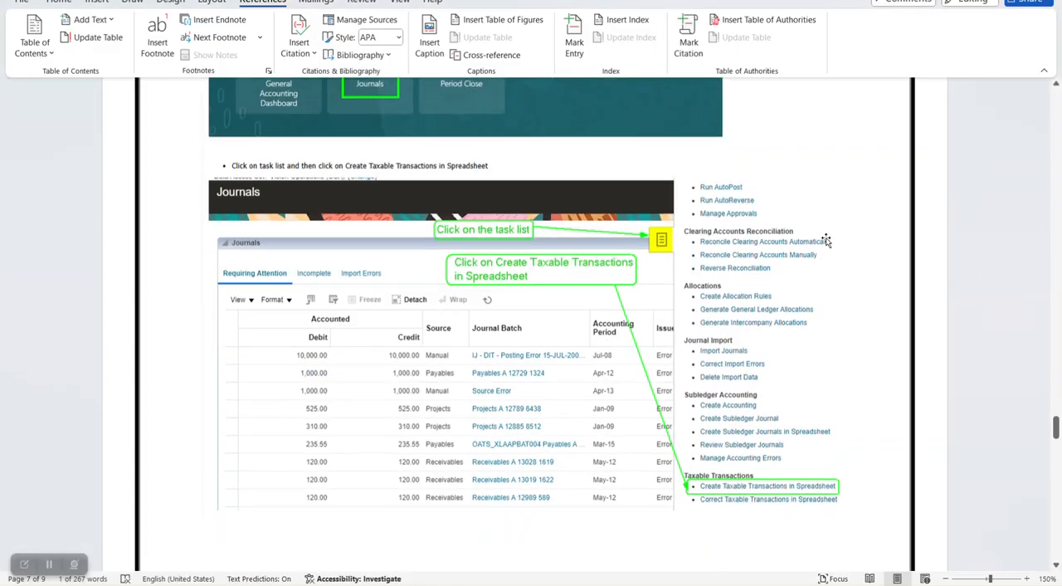
scroll(825, 237, "down", 8)
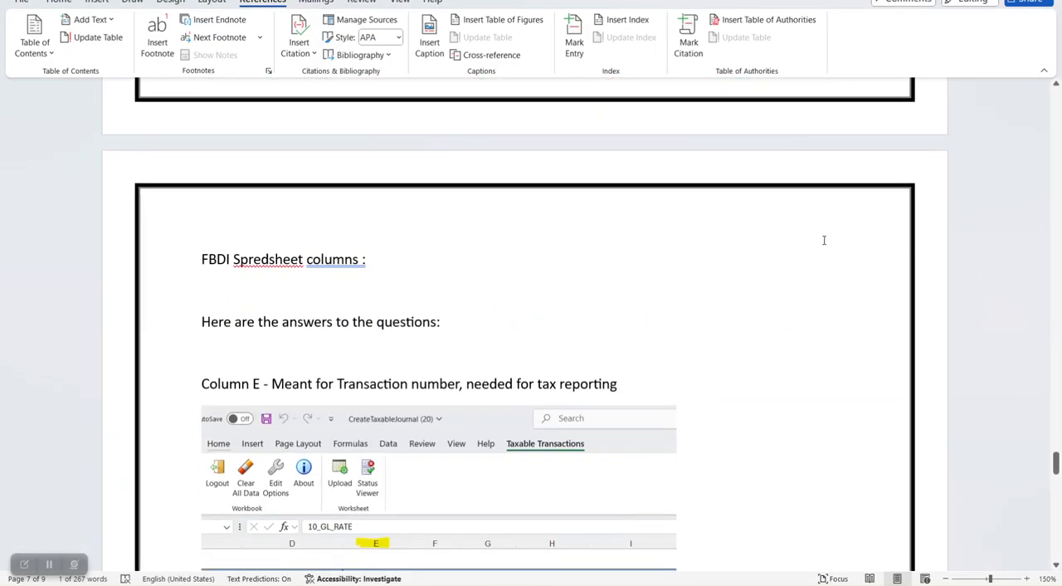
scroll(821, 246, "down", 15)
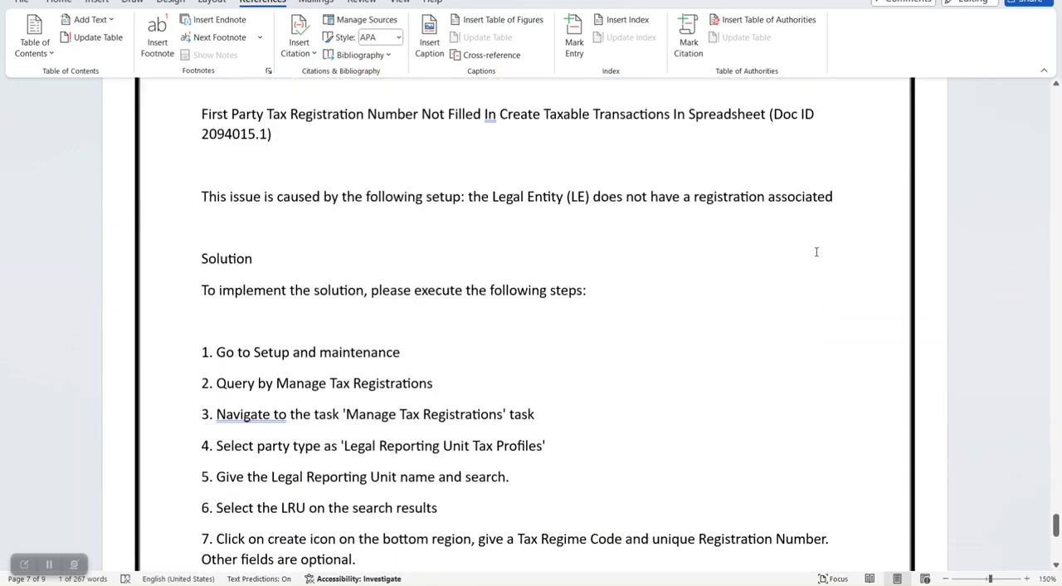
scroll(817, 251, "down", 3)
scroll(387, 213, "up", 1)
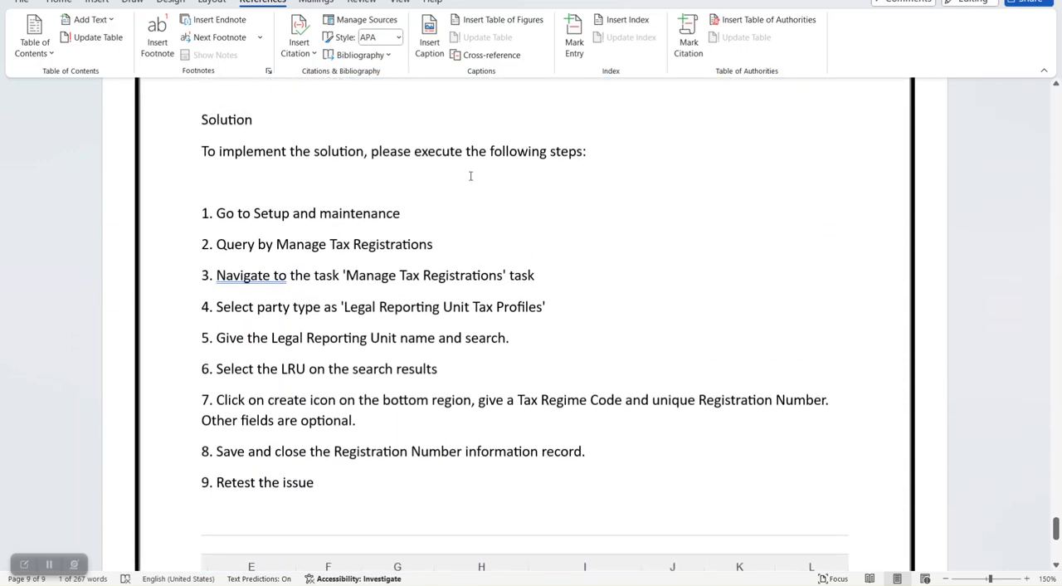
- Copy the task name 'Manage Tax Registrations' from the Word guide, switch to Oracle in the browser, and duplicate the Journals tab
left_click_drag(352, 274, 502, 276)
key("ctrl+c")
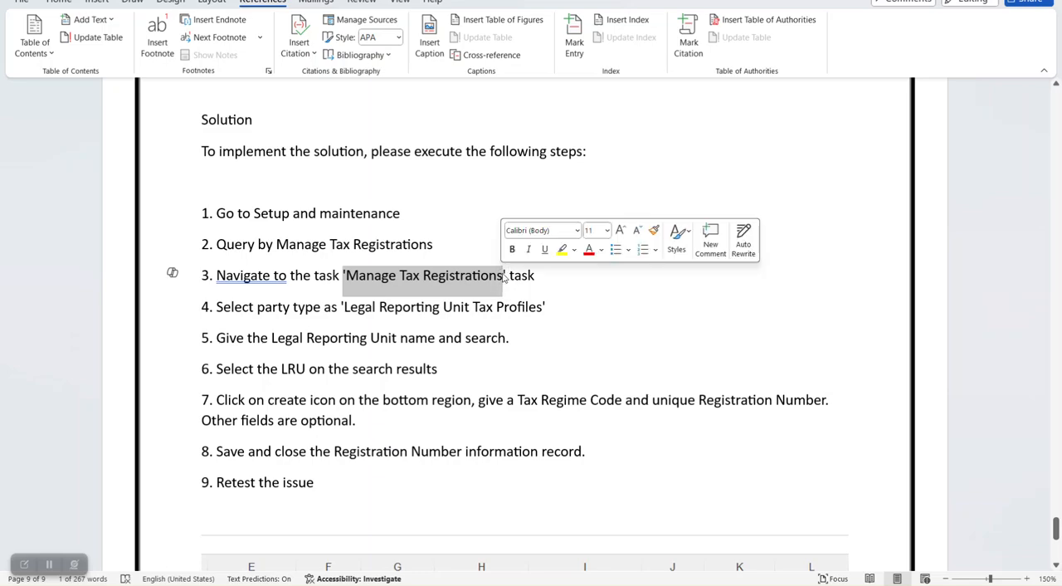
key("alt+Tab")
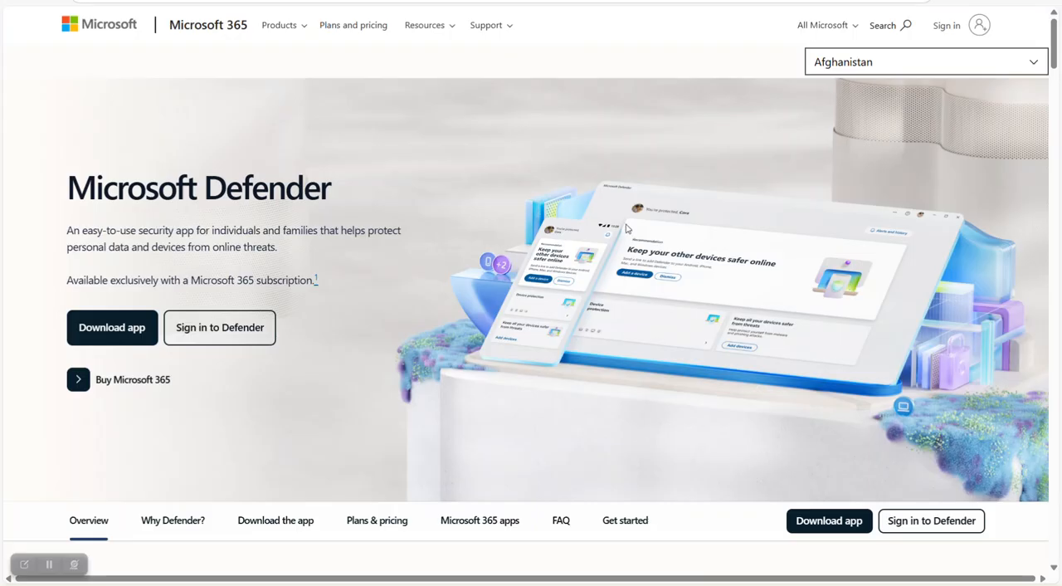
key("alt+Tab")
key("alt+Tab")
key("alt+Tab")
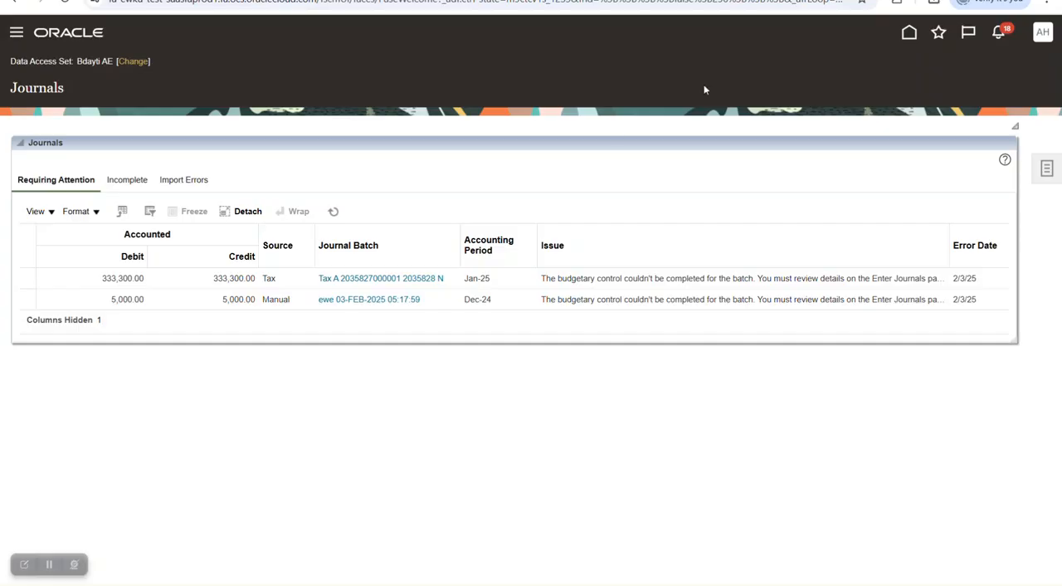
right_click(151, 0)
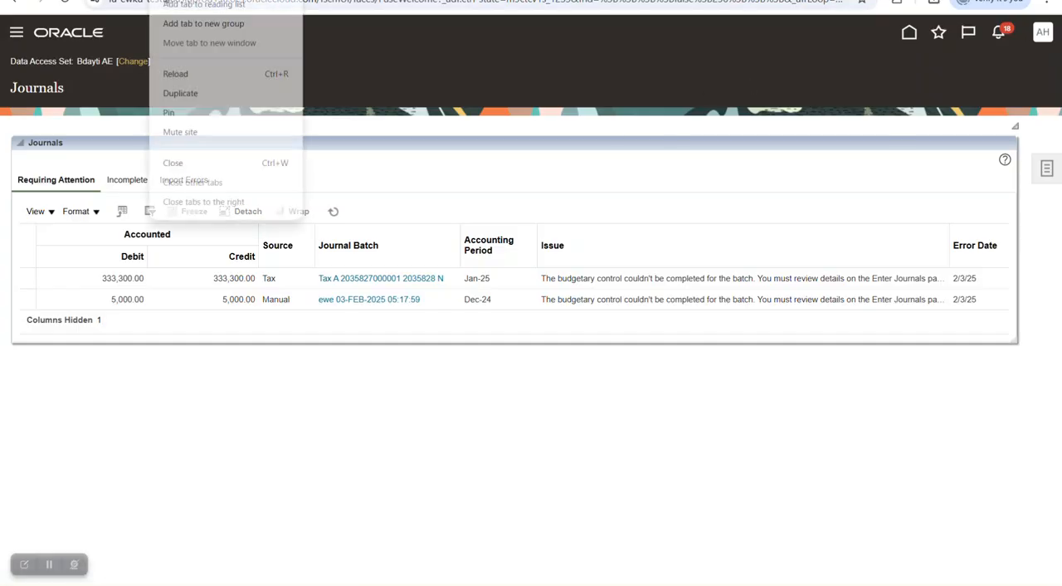
left_click(179, 93)
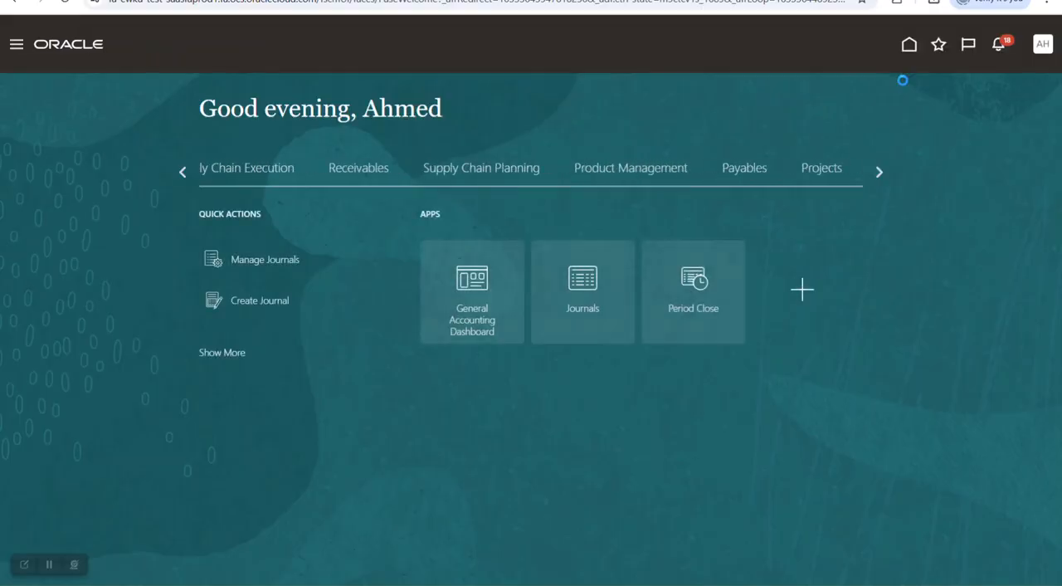
- Search the Setup and Maintenance tasks for Manage Tax Registrations and open that task
left_click(1034, 46)
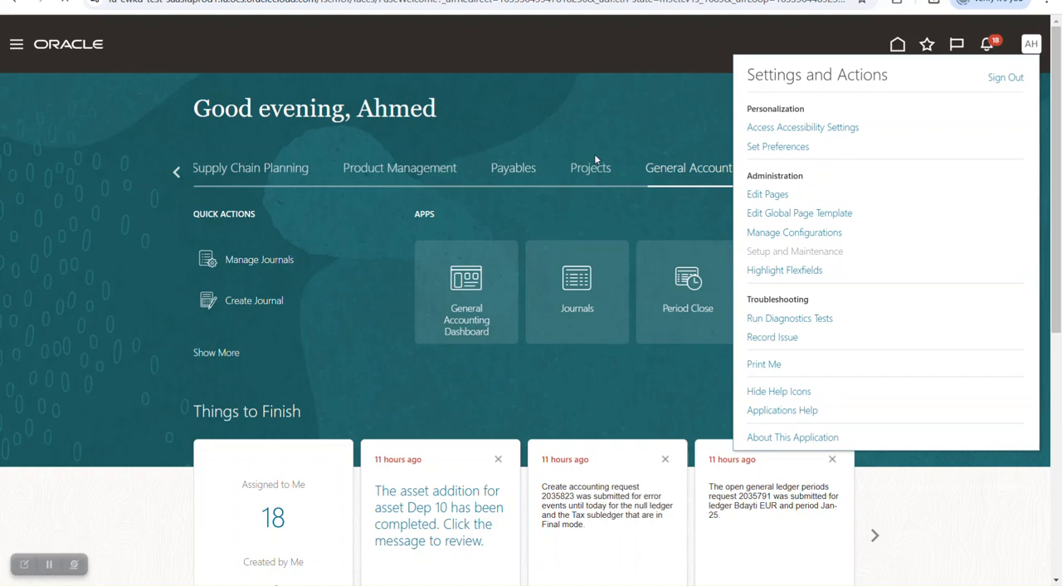
key("ctrl+v")
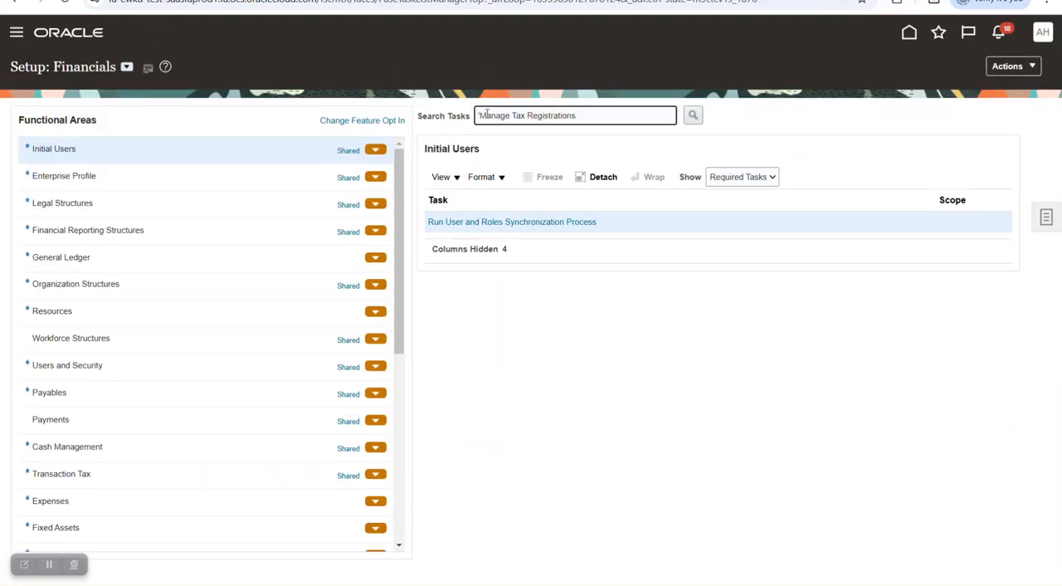
key("Return")
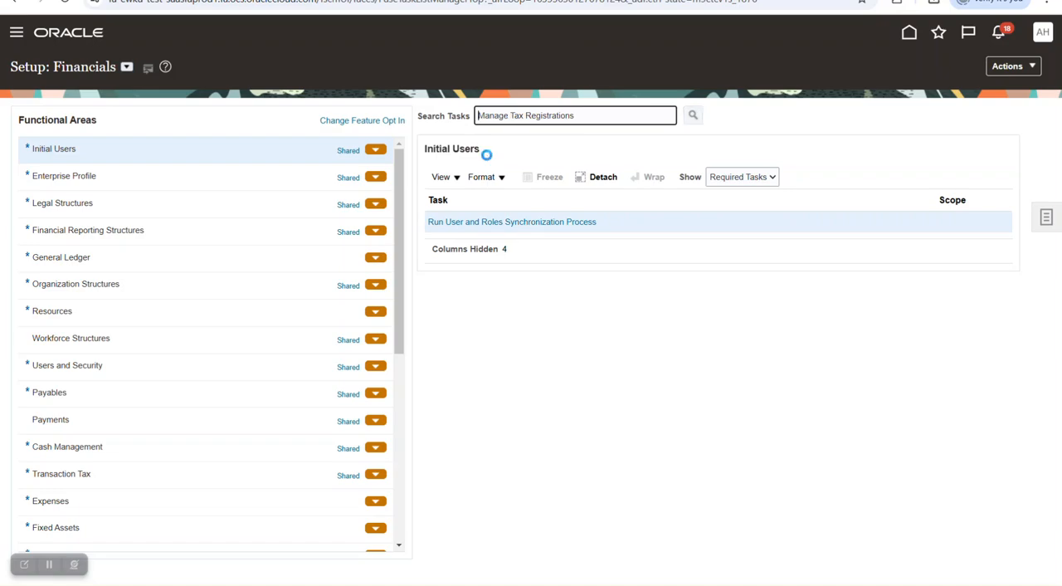
left_click(488, 223)
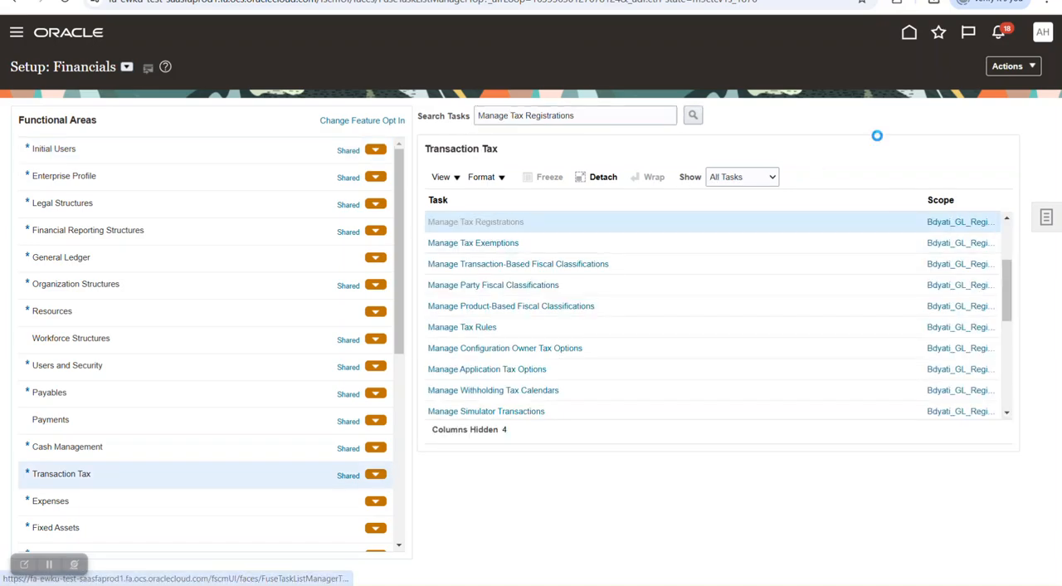
- Search Legal Reporting Unit Tax Profiles for legal entities starting with "bd" and open the Bdayti UAE tax registration for editing
left_click(332, 181)
left_click(958, 237)
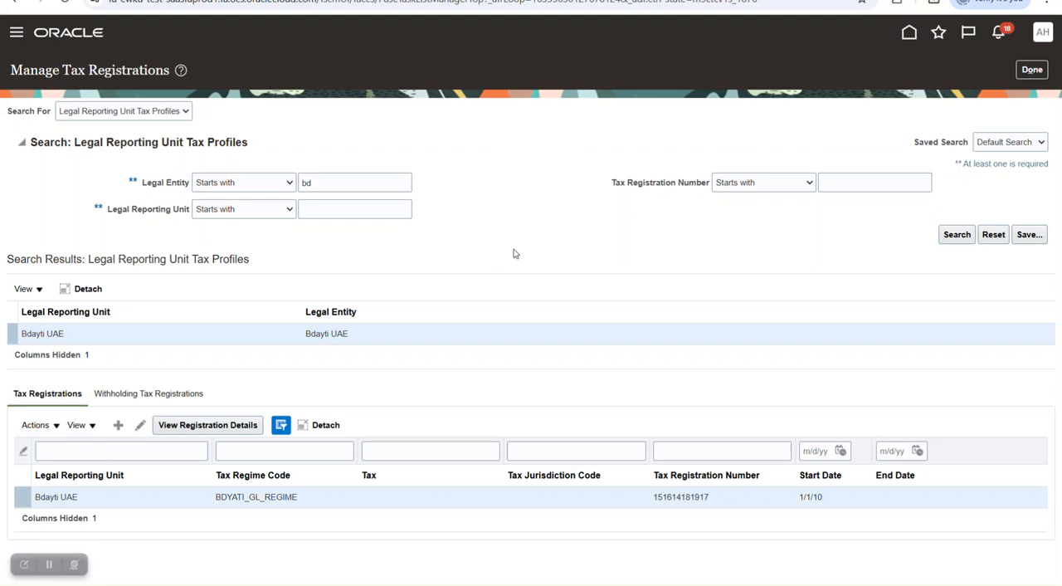
left_click(97, 502)
left_click(139, 427)
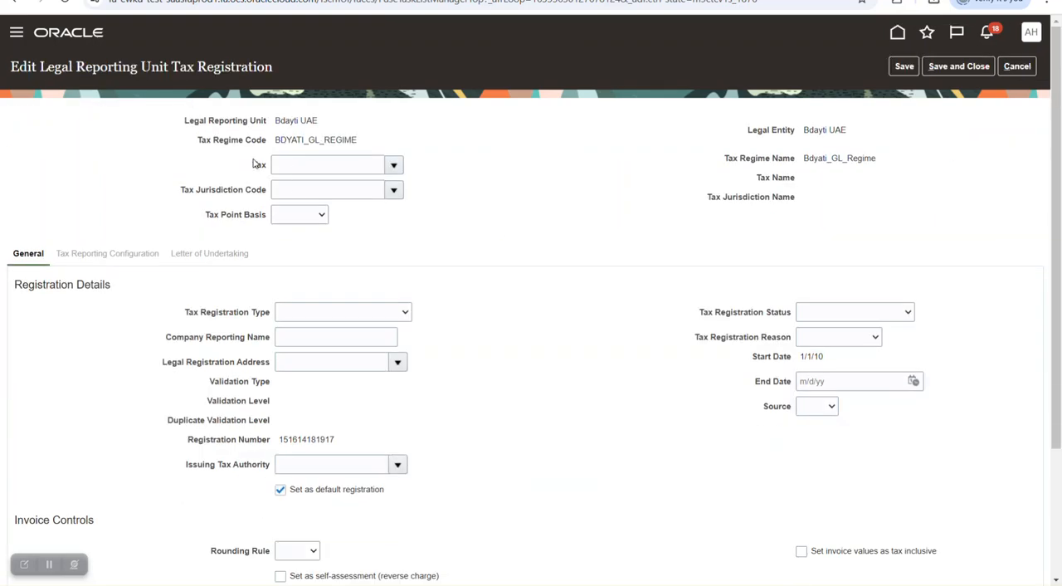
- Check the Tax Regime Code and the Registration Number of the Bdayti UAE tax registration
left_click_drag(197, 142, 374, 152)
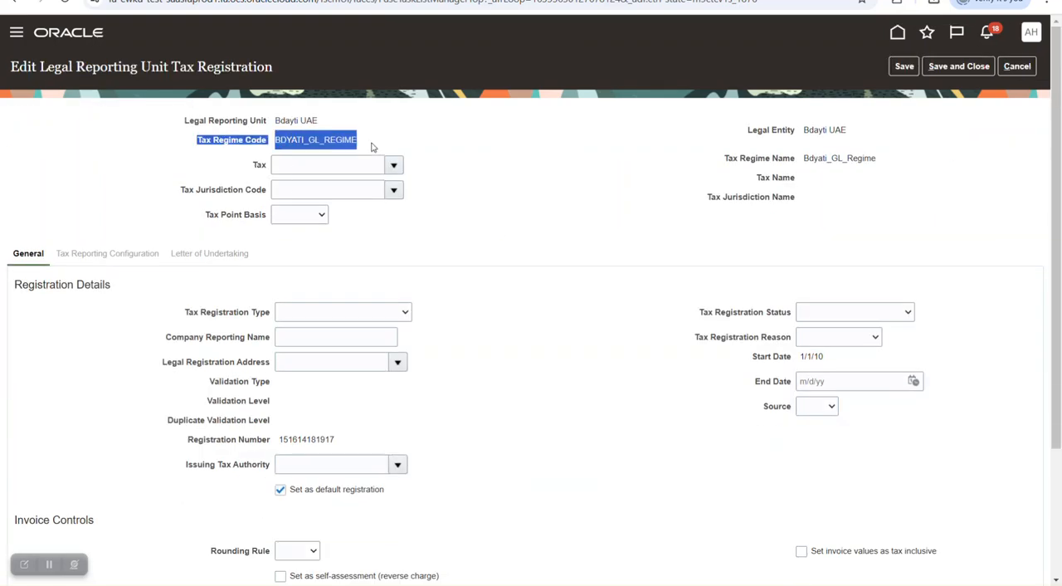
double_click(350, 143)
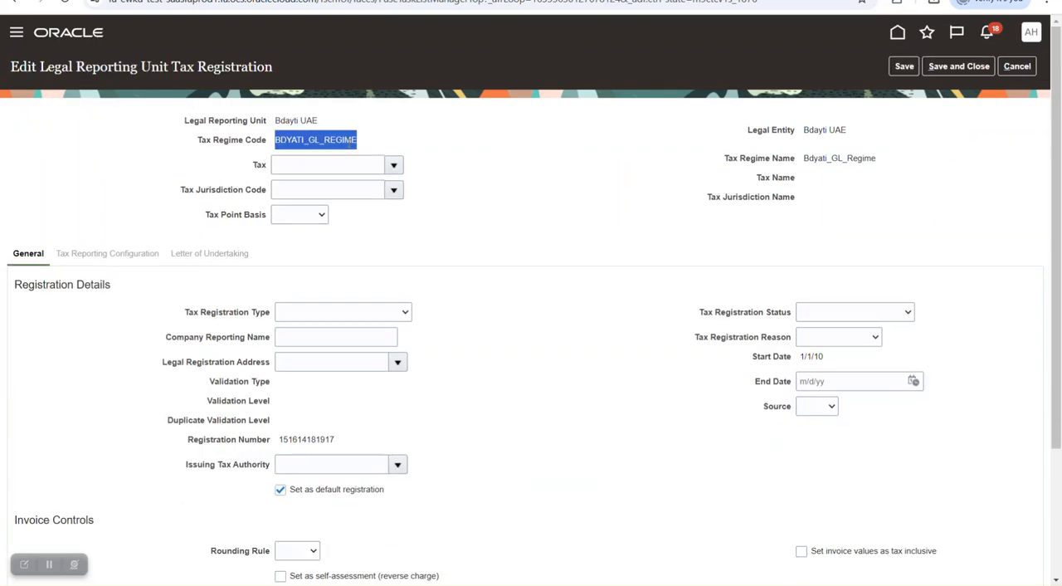
scroll(481, 183, "down", 2)
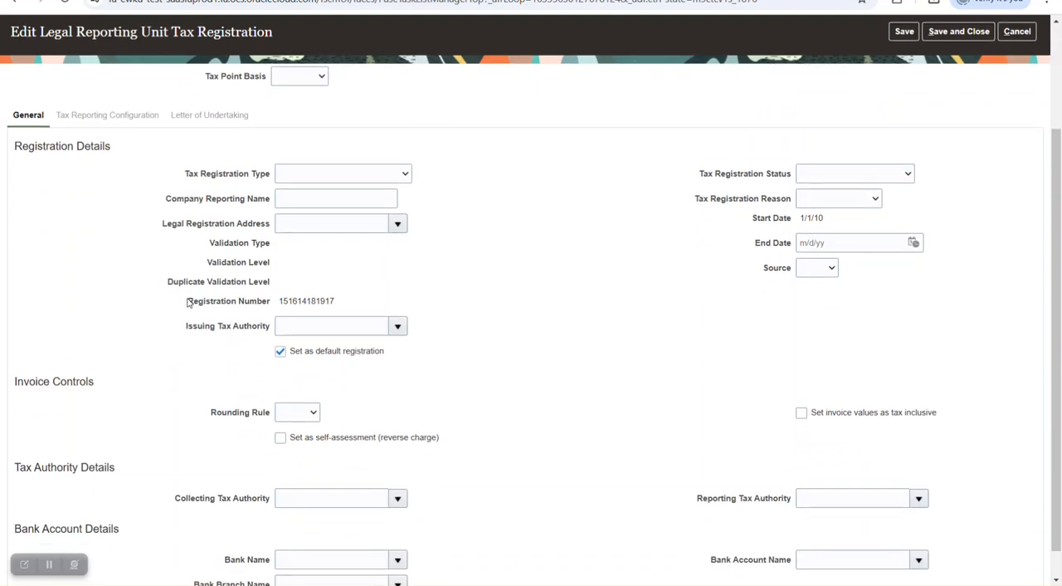
left_click_drag(189, 302, 384, 299)
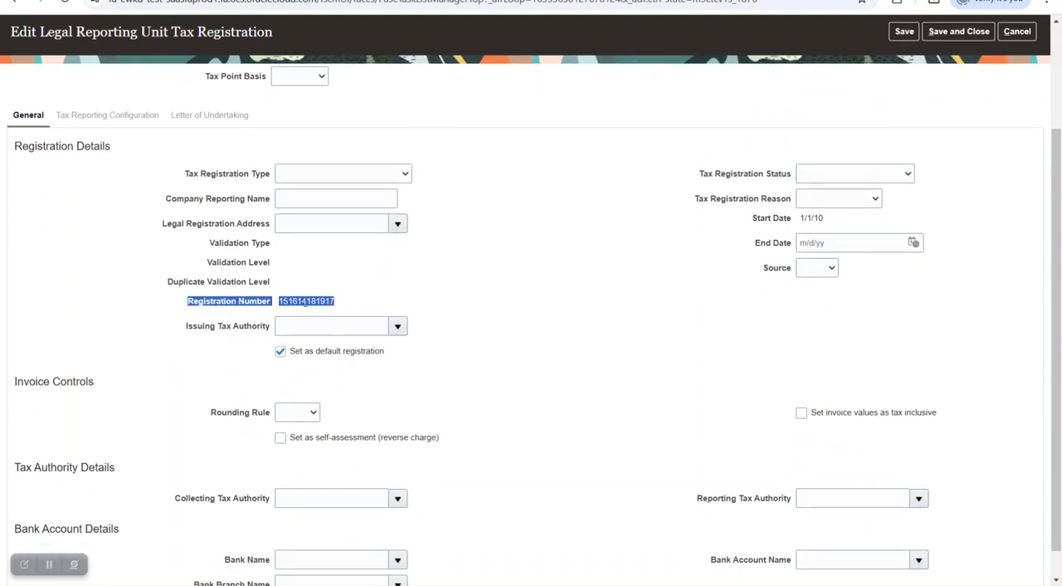
- Compare the First-Party Tax Registration Number in the Excel workbook's row 13 with the Registration Number in the Oracle tax registration
key("alt+Tab")
key("alt+Tab")
key("alt+Tab")
key("alt+Tab")
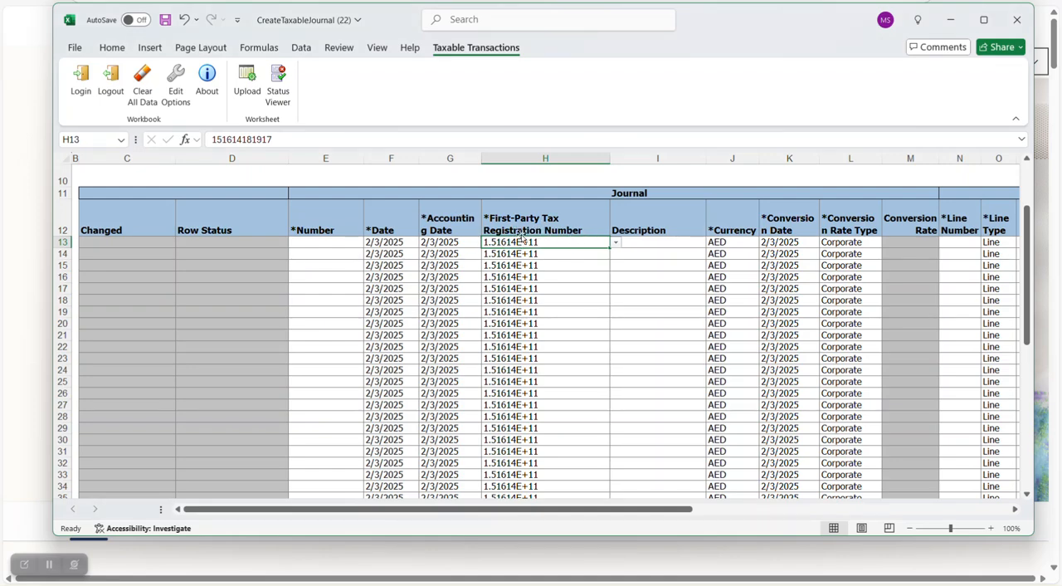
key("alt+Tab")
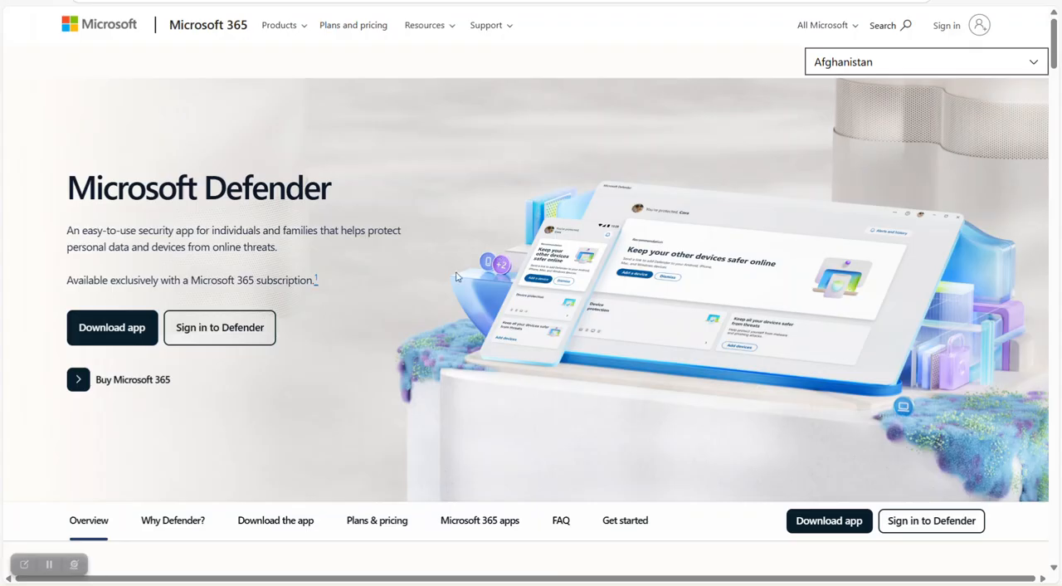
key("alt+Tab")
key("alt+Tab")
left_click(399, 312)
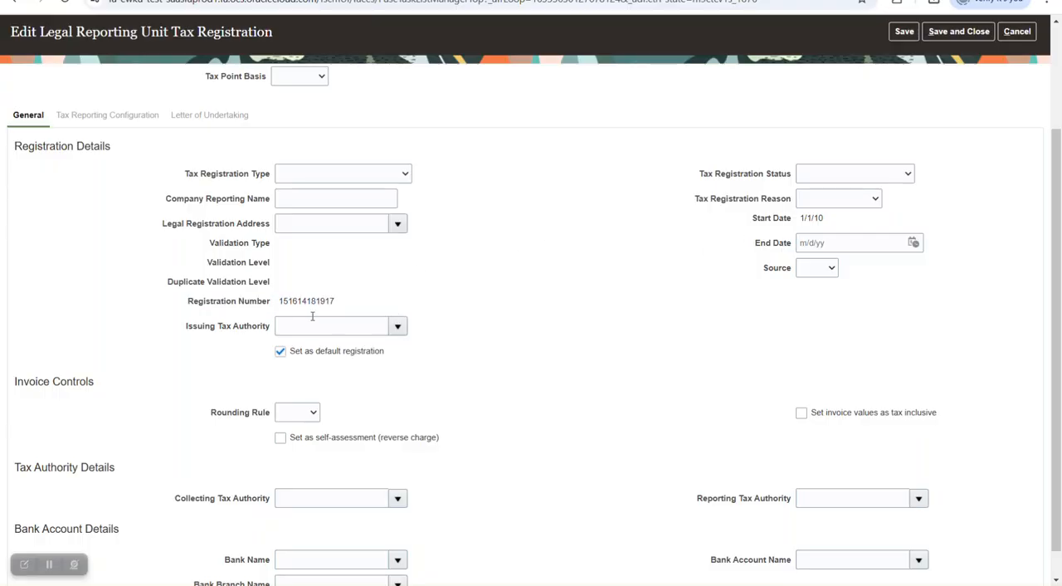
- Switch to the Excel workbook, check the First-Party Tax Registration Number choices in row 13, and maximize the workbook window
key("alt+Tab")
key("alt+Tab")
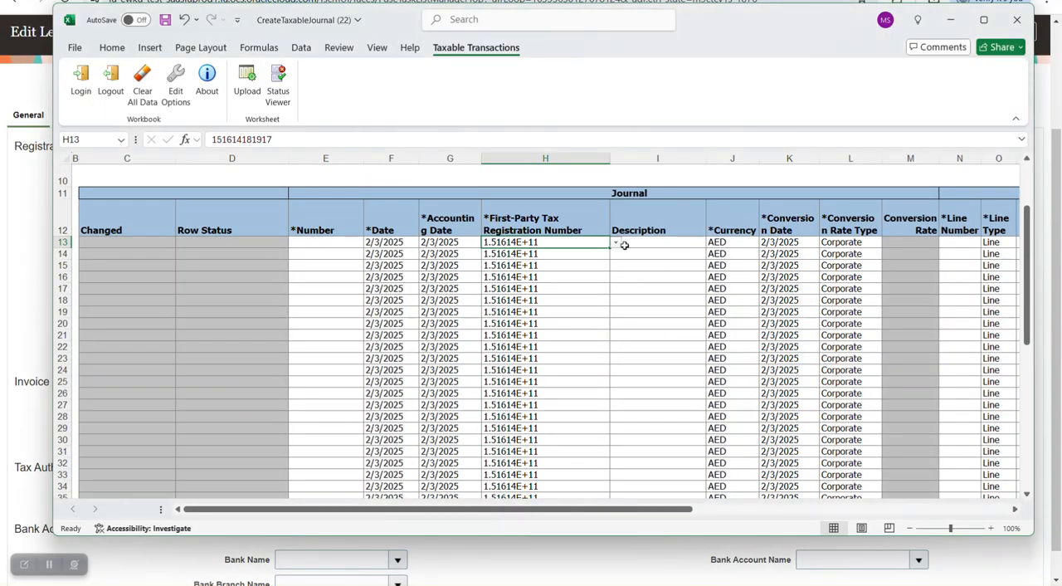
left_click(615, 247)
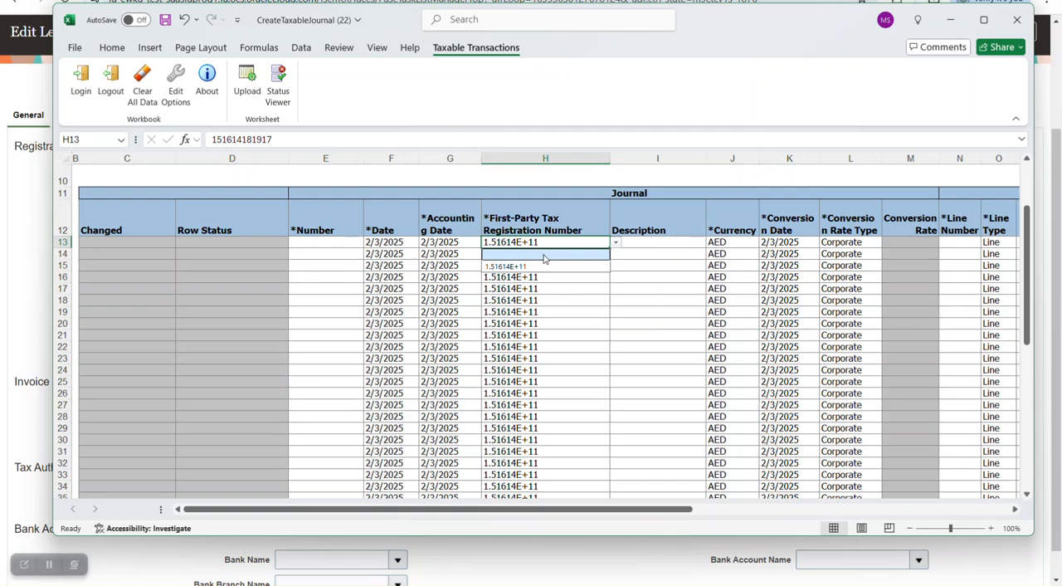
left_click(653, 247)
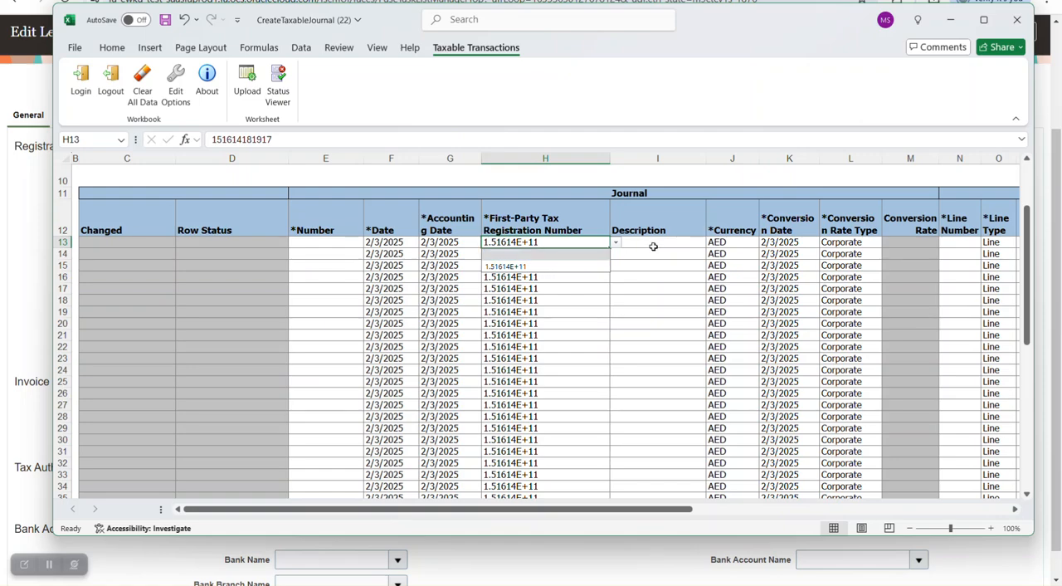
left_click(653, 246)
left_click(983, 19)
left_click(292, 195)
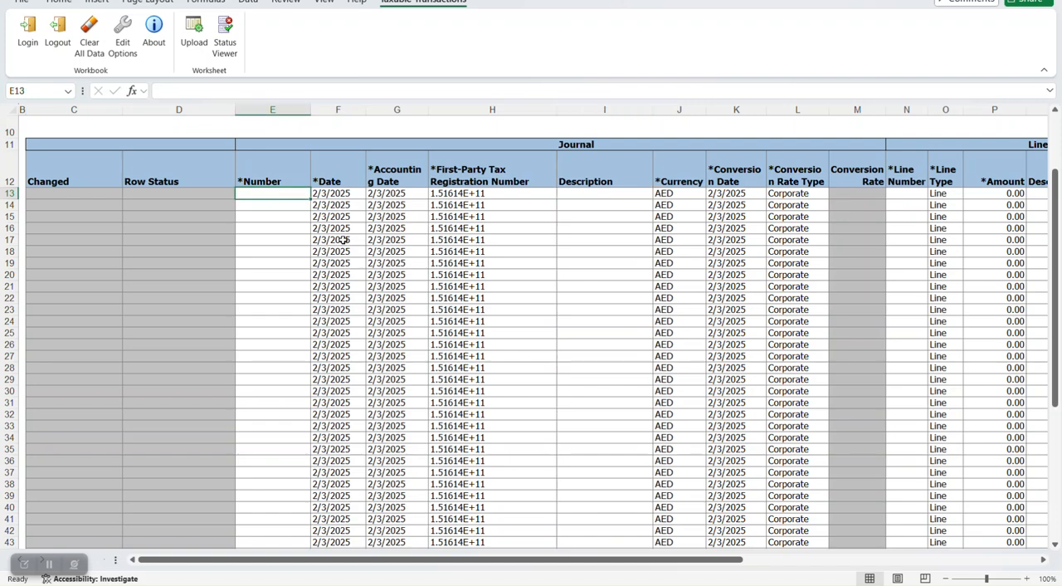
type("14")
key("BackSpace")
key("BackSpace")
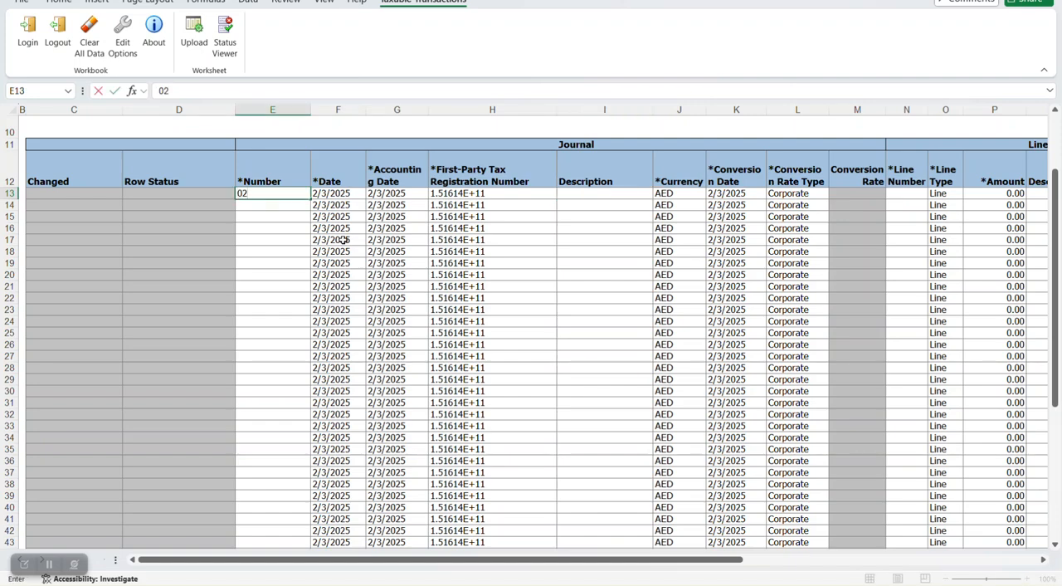
type("022025")
key("Tab")
- Enter 022025 as text for the journal Number in row 13, keeping the leading zero
left_click(253, 193)
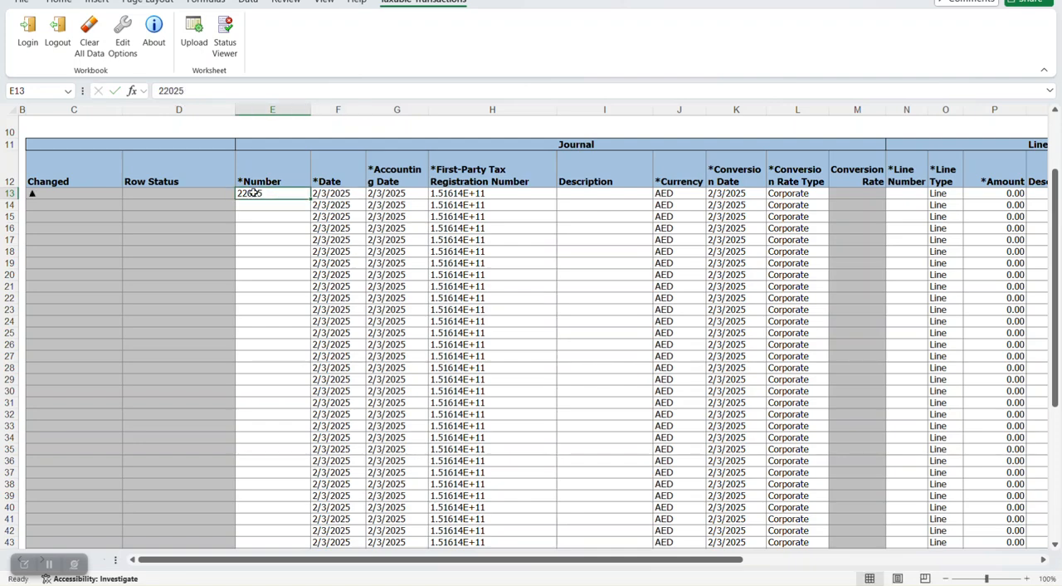
type("'022025")
key("Tab")
key("Tab")
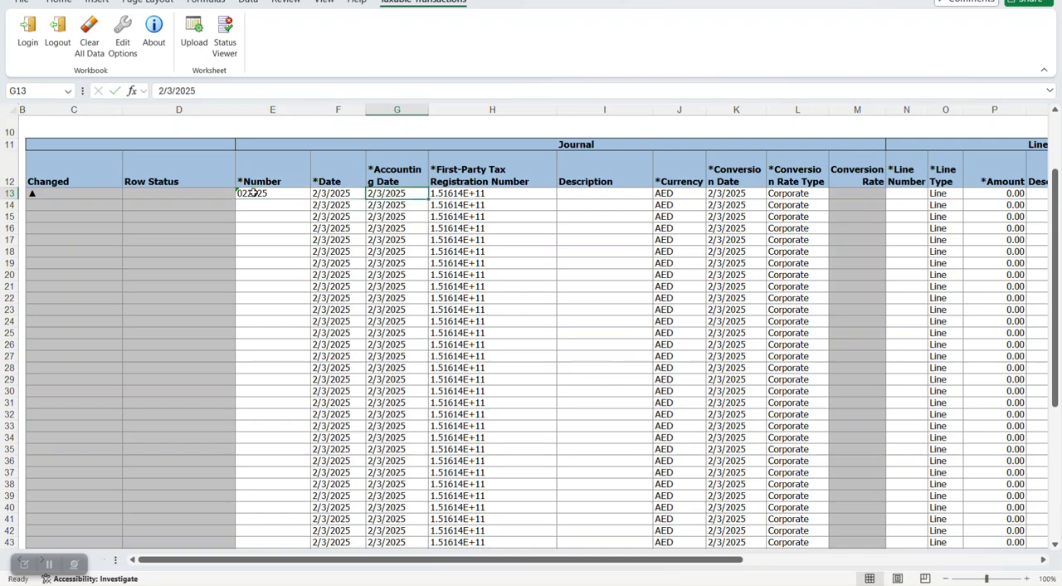
- Set the Date in row 13 to 1/1/2025 and copy it into the Accounting Date
left_click(323, 199)
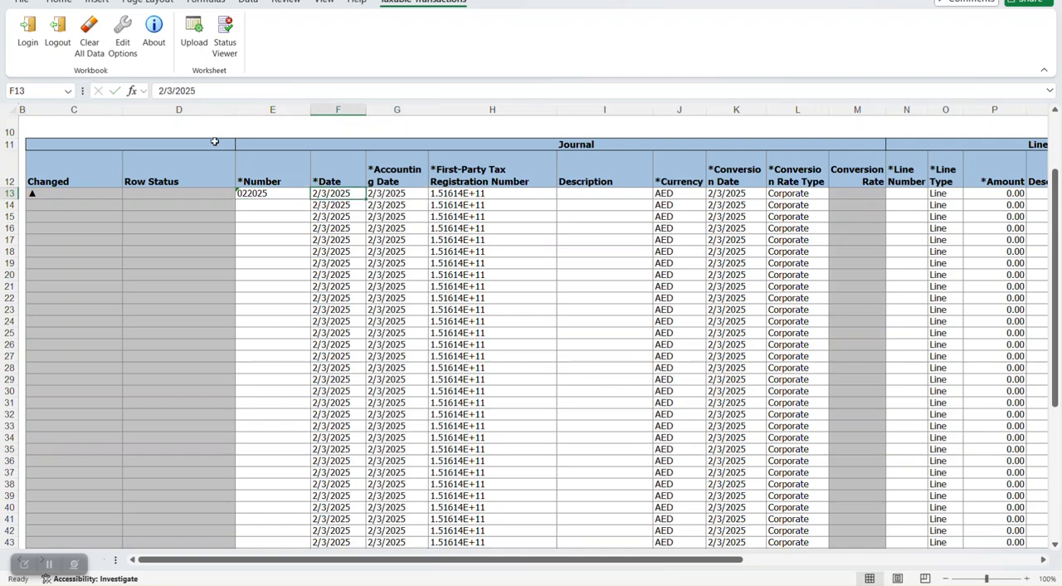
left_click(172, 91)
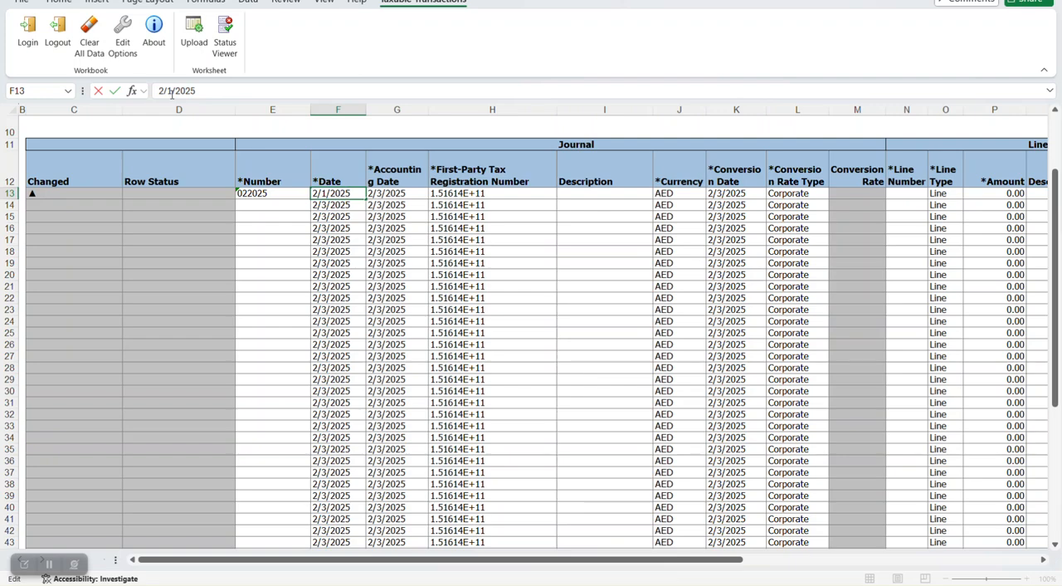
key("Left")
key("Left")
key("BackSpace")
type("1")
left_click(407, 204)
left_click(327, 196)
key("ctrl+c")
left_click(382, 193)
key("ctrl+v")
- Enter "first purchas journal with tax" as the journal Description in row 13
left_click(524, 196)
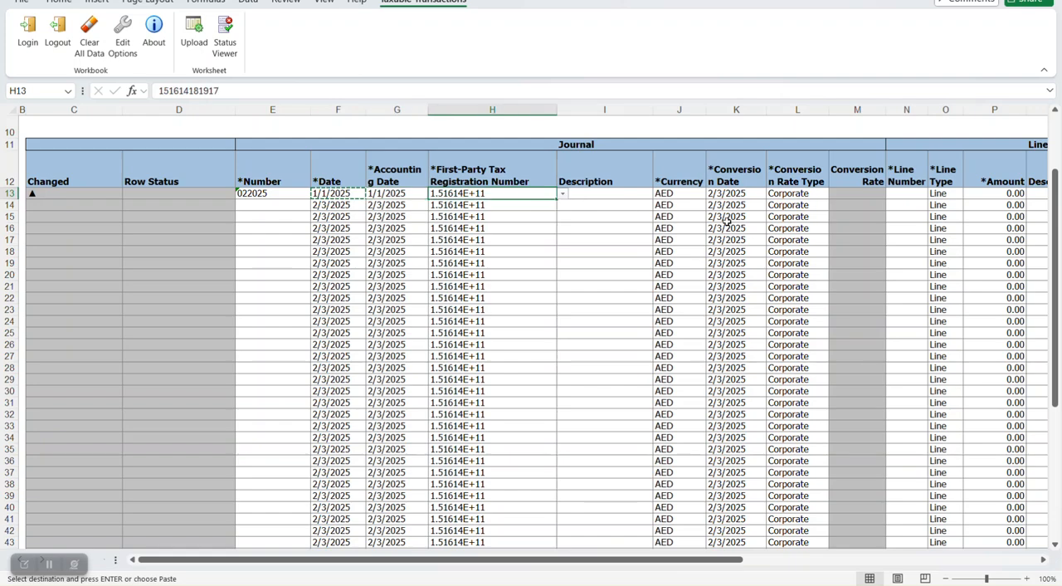
key("Right")
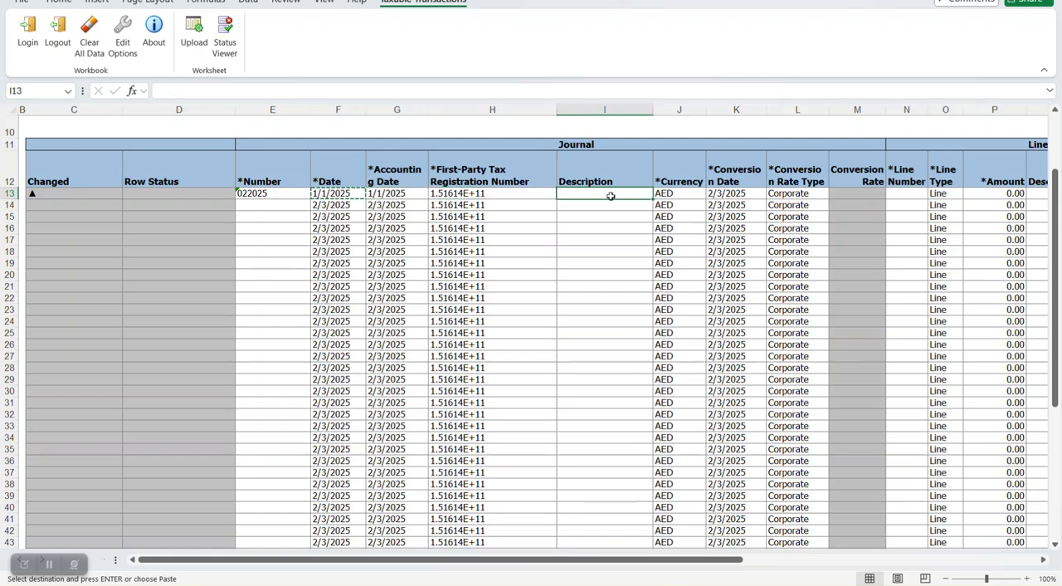
type("first purchas journal with tax")
key("Tab")
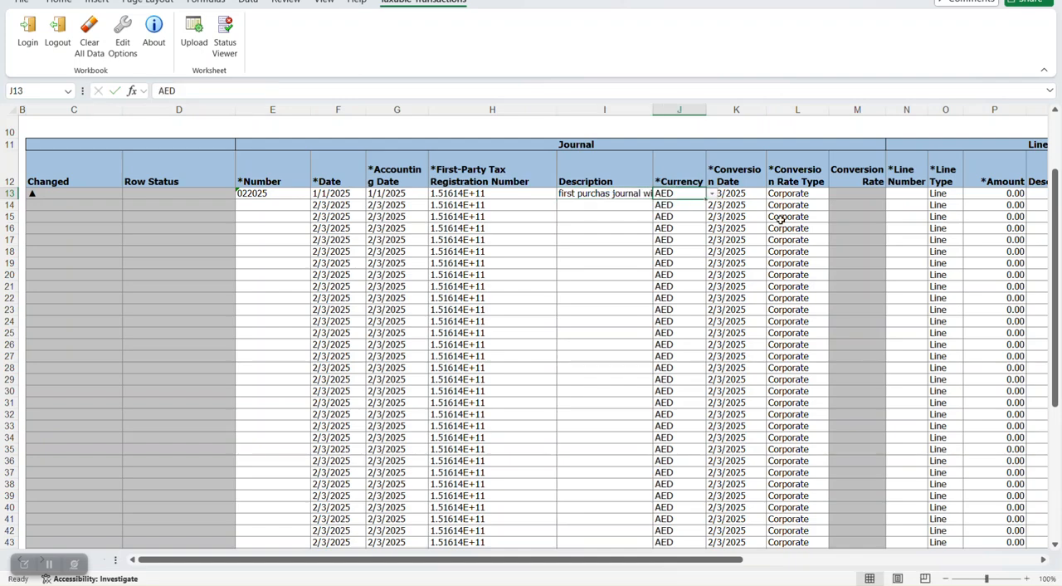
- Copy the Accounting Date 1/1/2025 into the Conversion Date of row 13 and check the row's Currency
key("Tab")
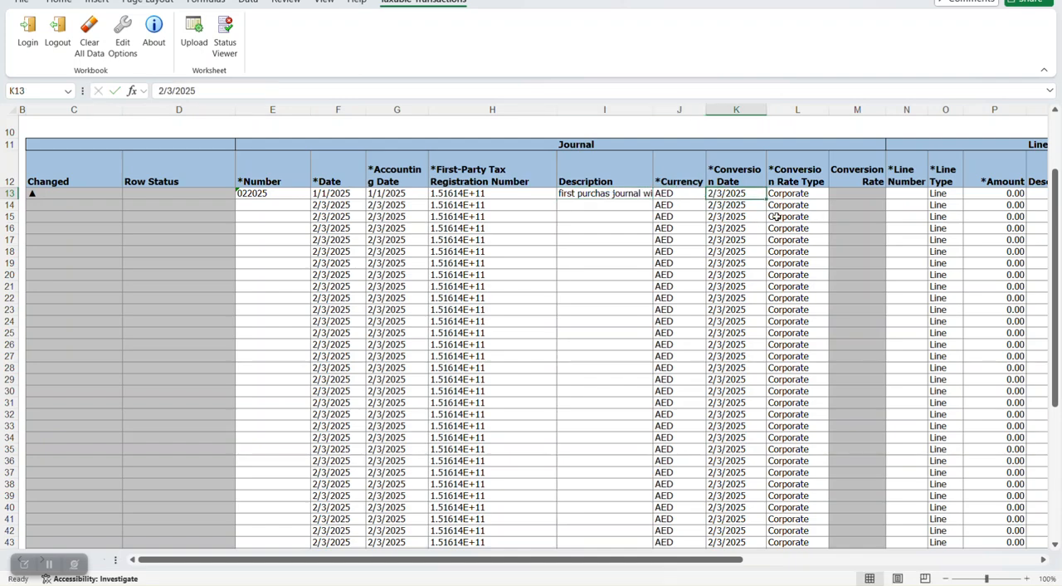
left_click(414, 194)
key("ctrl+c")
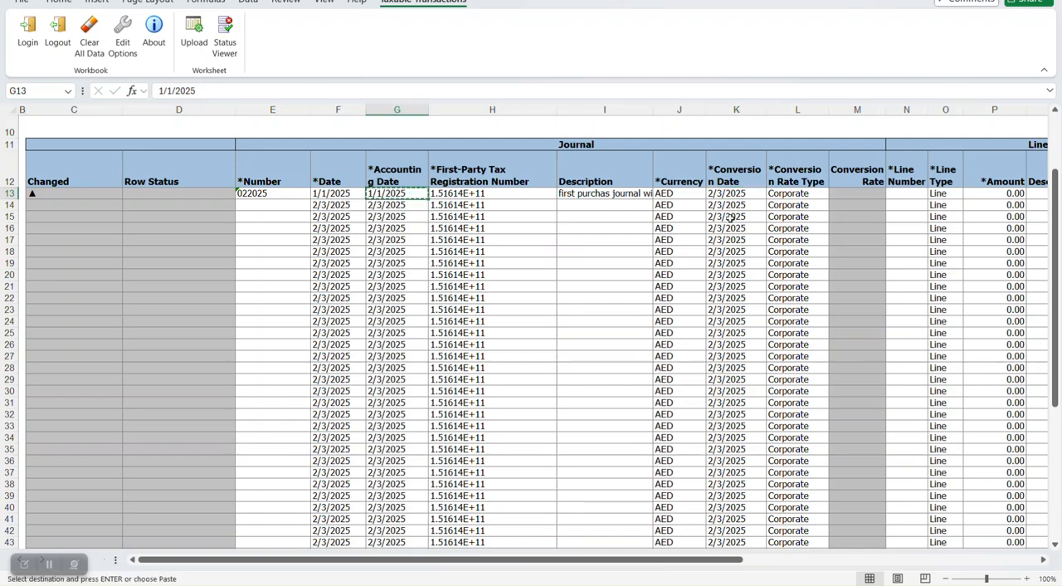
left_click(737, 195)
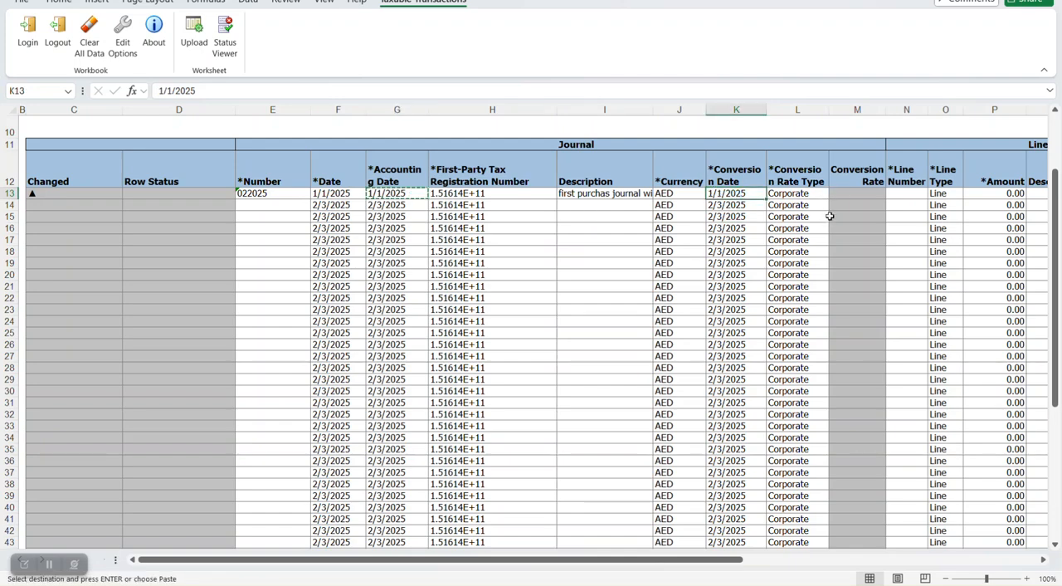
key("Right")
key("Right")
key("Right")
left_click(682, 196)
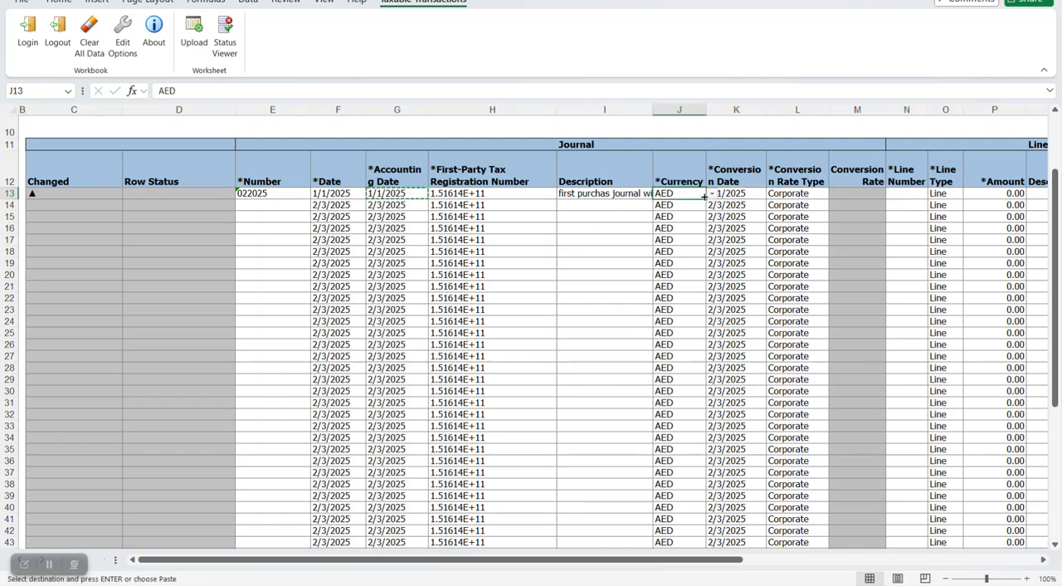
key("Right")
key("Right")
key("Right")
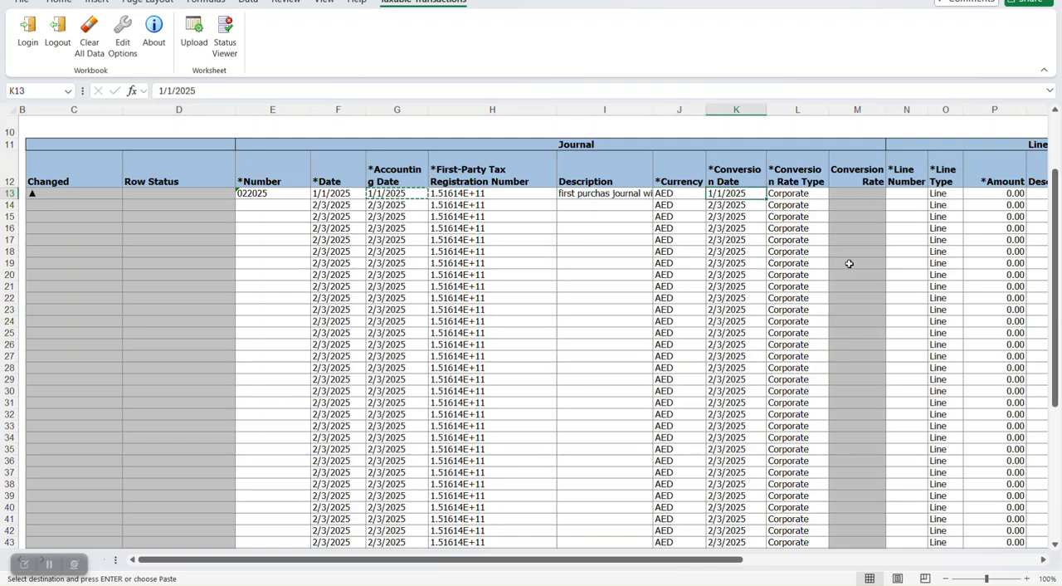
- Enter 1 as the Line Number in row 13 and view the available Line Type options for that row
key("Right")
type("1")
key("Right")
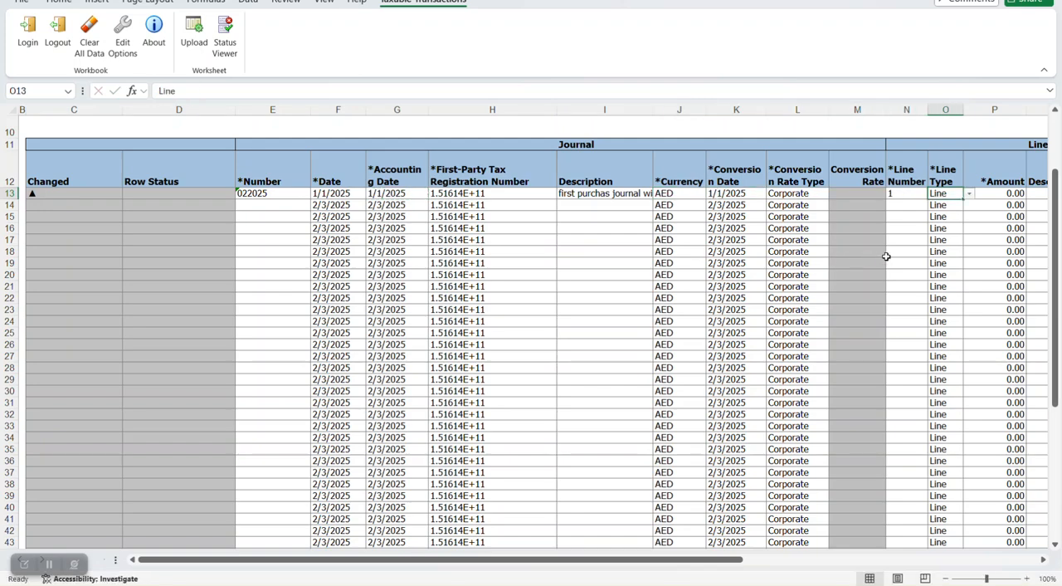
key("Right")
left_click(949, 194)
left_click(969, 194)
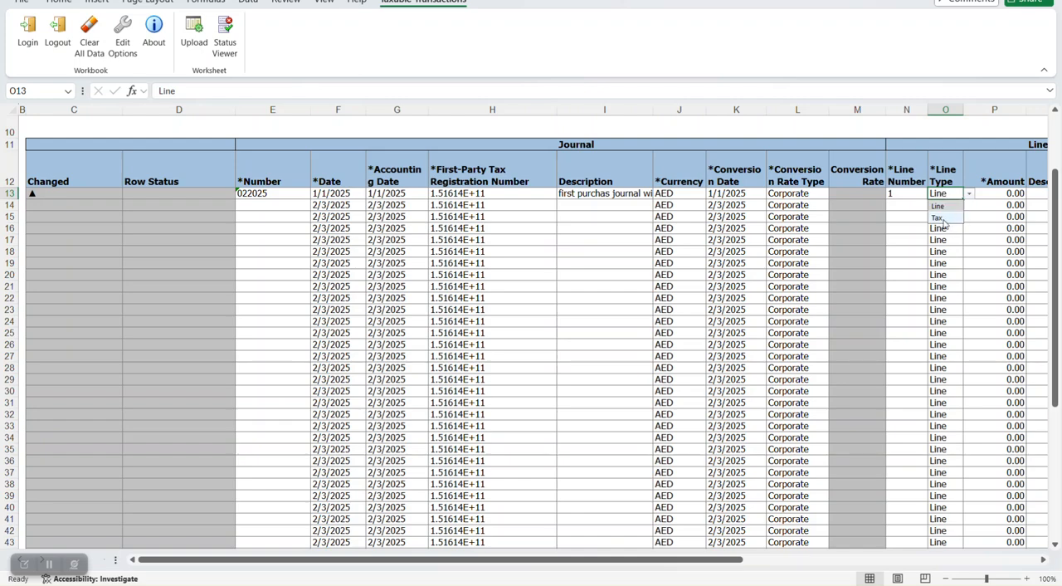
- Set the line Amount in row 13 to 20000 and move on to the row's Debit Account
left_click_drag(729, 559, 1008, 504)
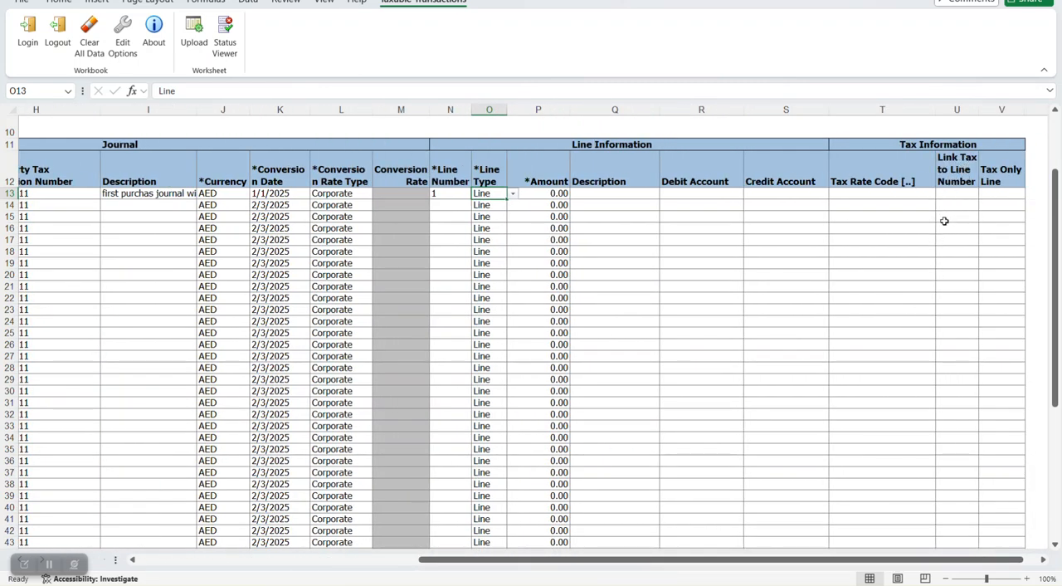
left_click(489, 217)
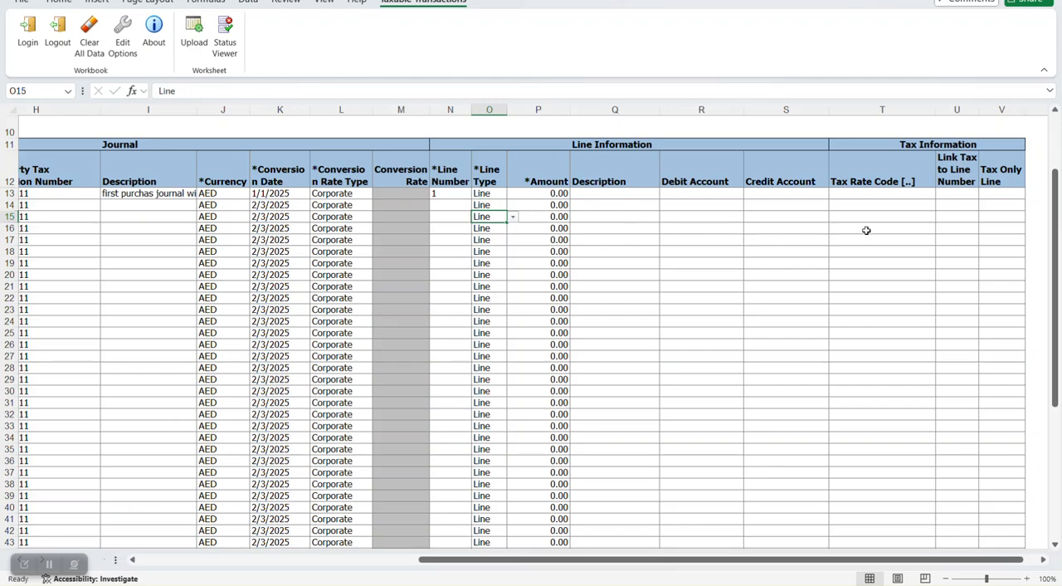
left_click(566, 195)
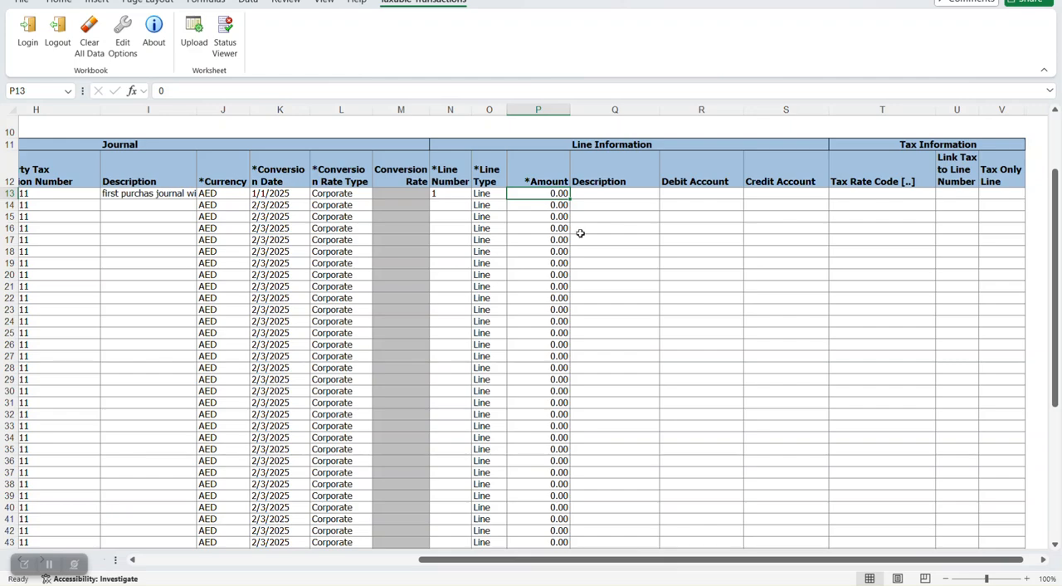
type("20000")
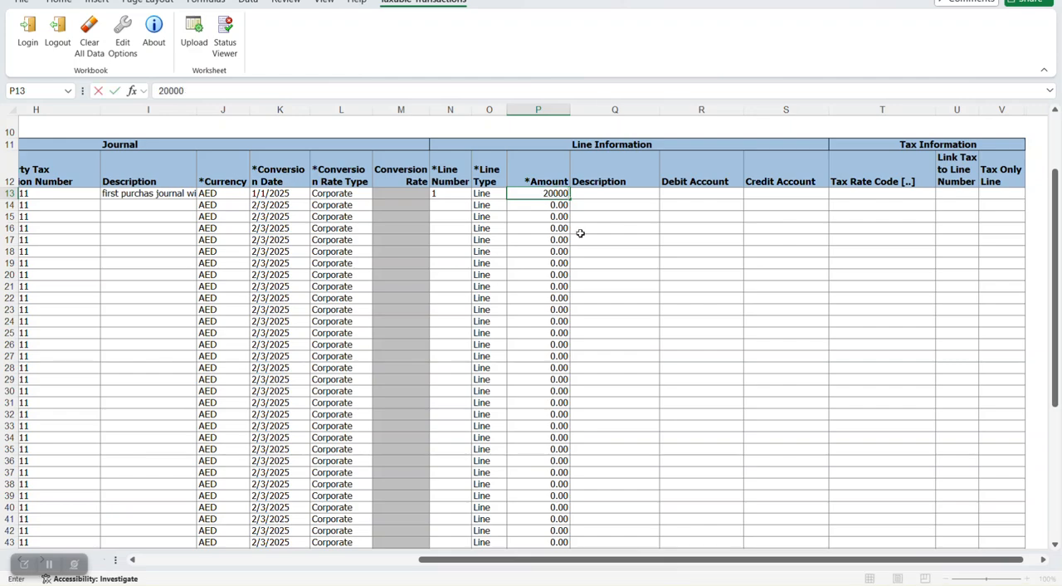
key("Tab")
key("Tab")
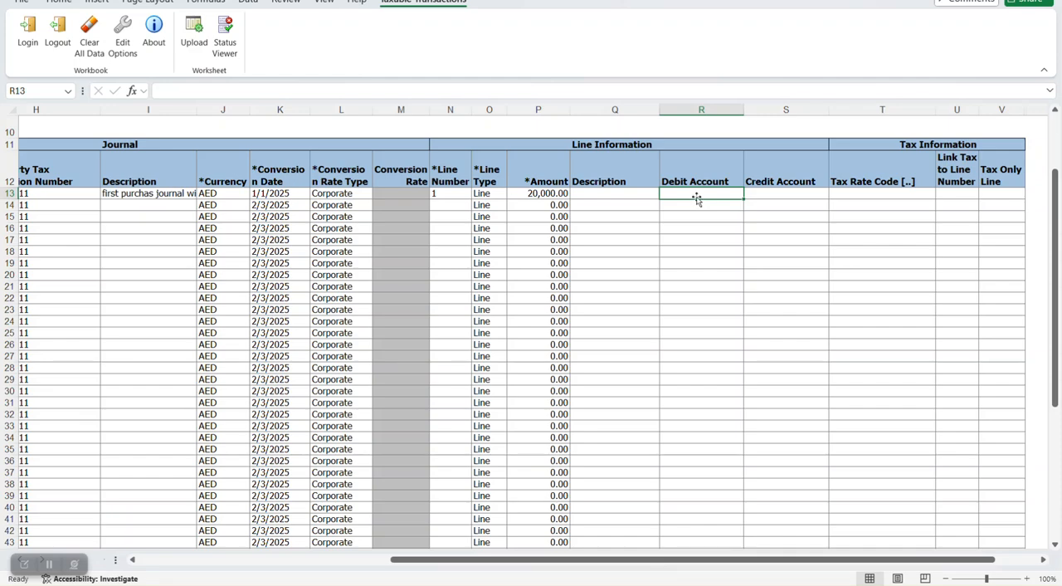
- Switch to the Word notes and review the guidance on transaction number, debit and credit accounts, amount and tax rate code columns
key("alt+Tab")
key("Tab")
key("Tab")
scroll(767, 211, "up", 10)
scroll(769, 212, "up", 4)
scroll(547, 219, "down", 2)
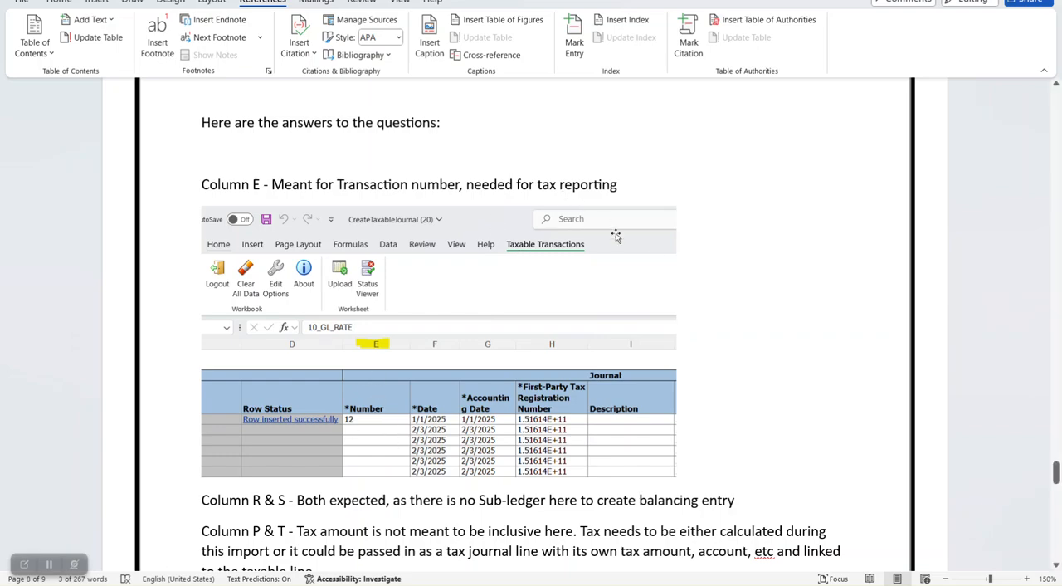
scroll(803, 247, "down", 5)
scroll(805, 249, "down", 2)
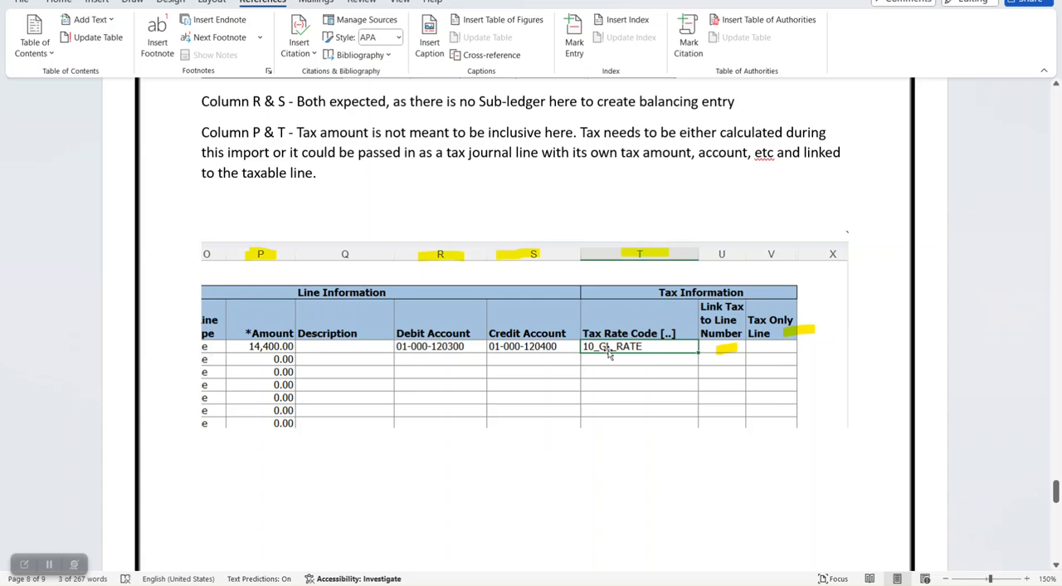
scroll(665, 351, "down", 5)
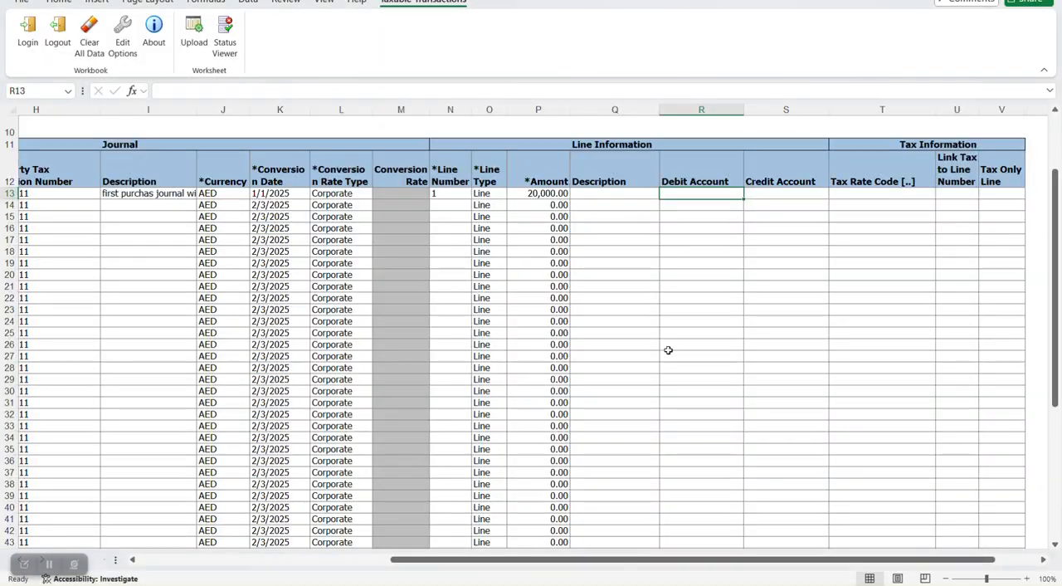
- In the Excel journal sheet, set row 13's Debit Account to company 01, cost center 000 and account 120300 Inventory
double_click(697, 193)
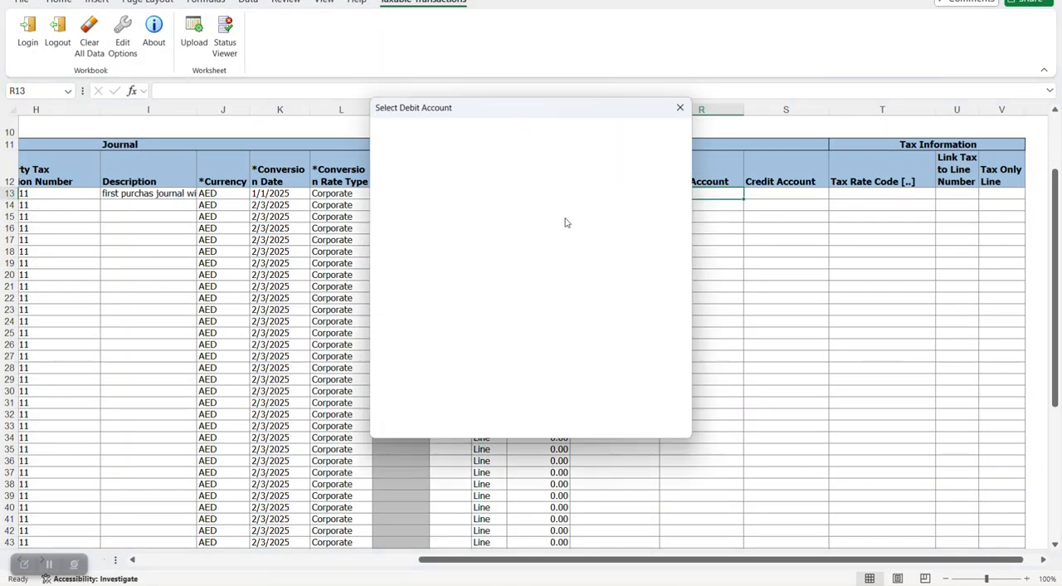
left_click(541, 127)
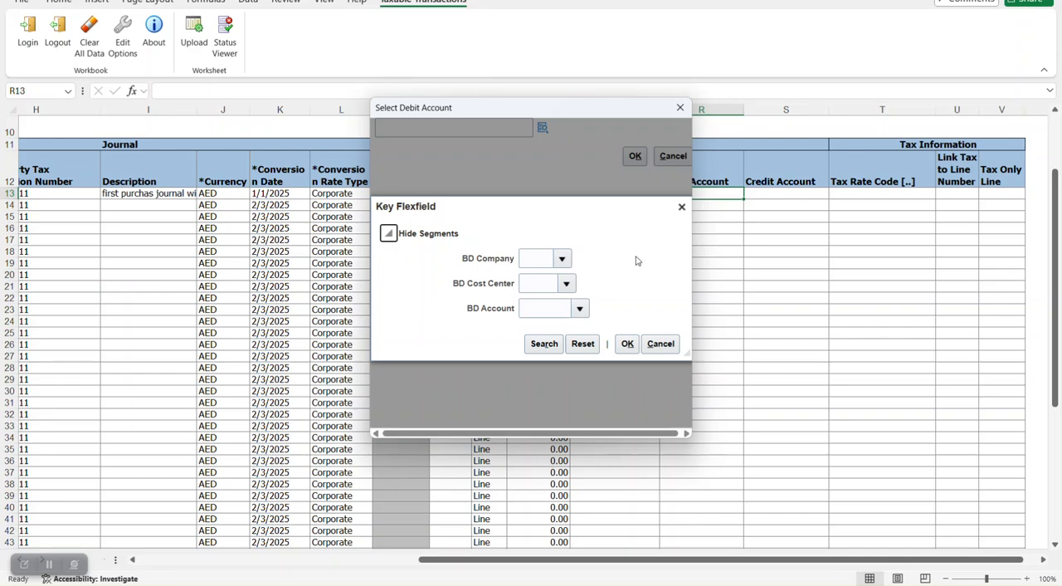
left_click(614, 286)
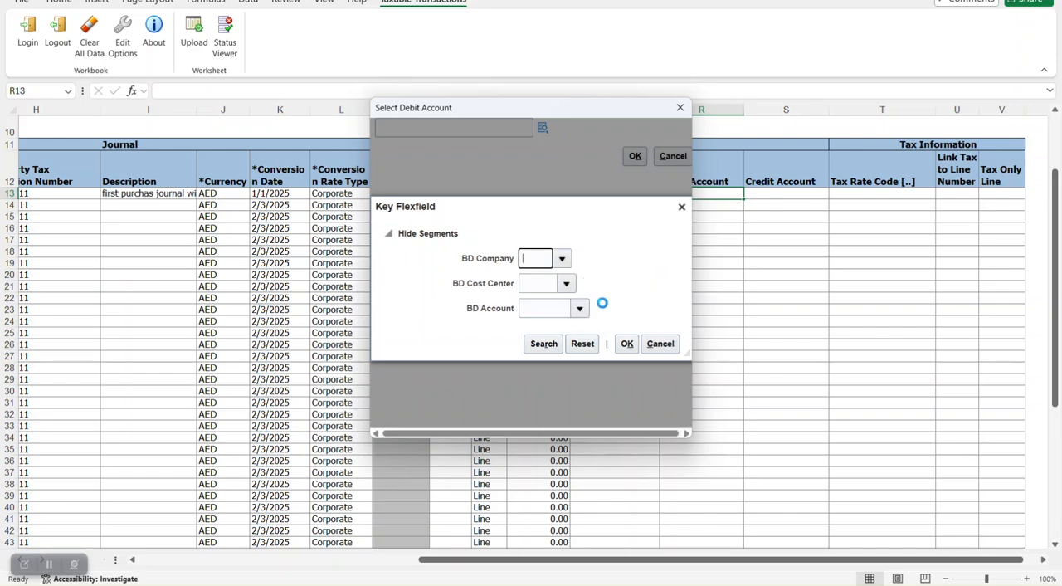
left_click(566, 283)
left_click(539, 271)
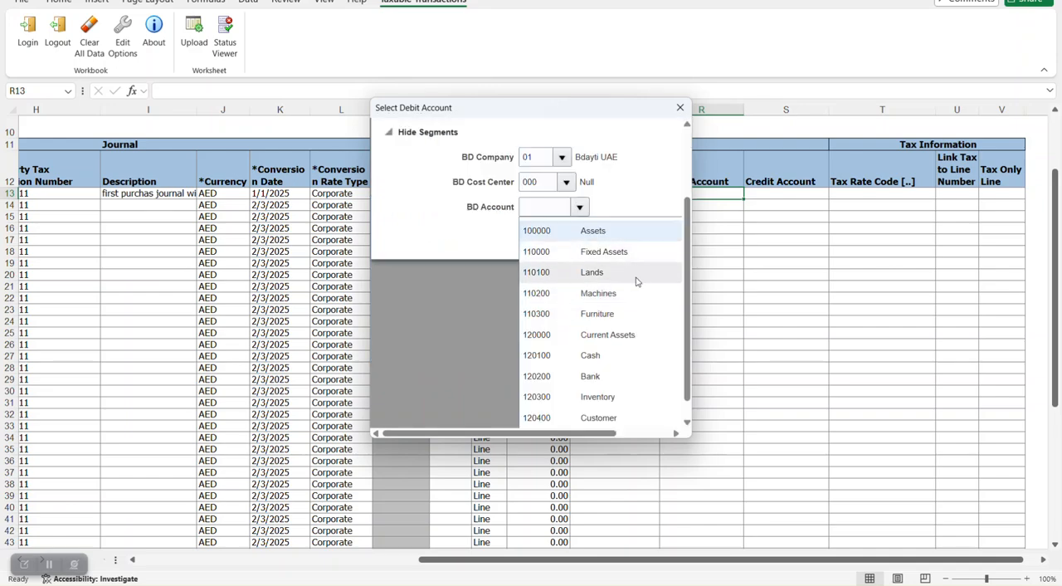
left_click(604, 396)
left_click(627, 344)
left_click(634, 156)
- Set row 13's Credit Account to company 01, cost center 000 and account 120100 Cash
left_click(787, 194)
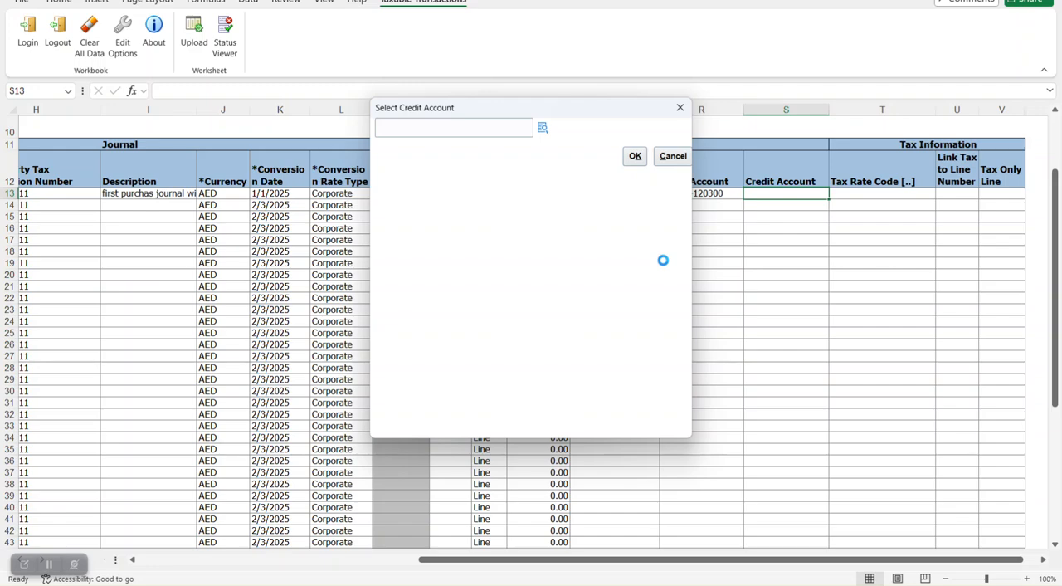
left_click(563, 260)
left_click(578, 316)
left_click(567, 283)
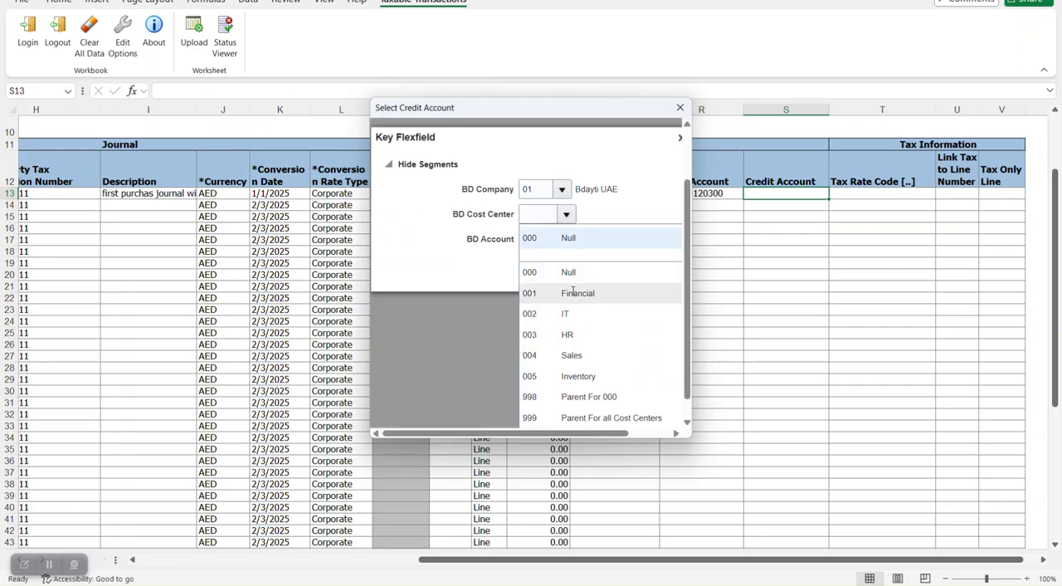
left_click(555, 273)
left_click(581, 307)
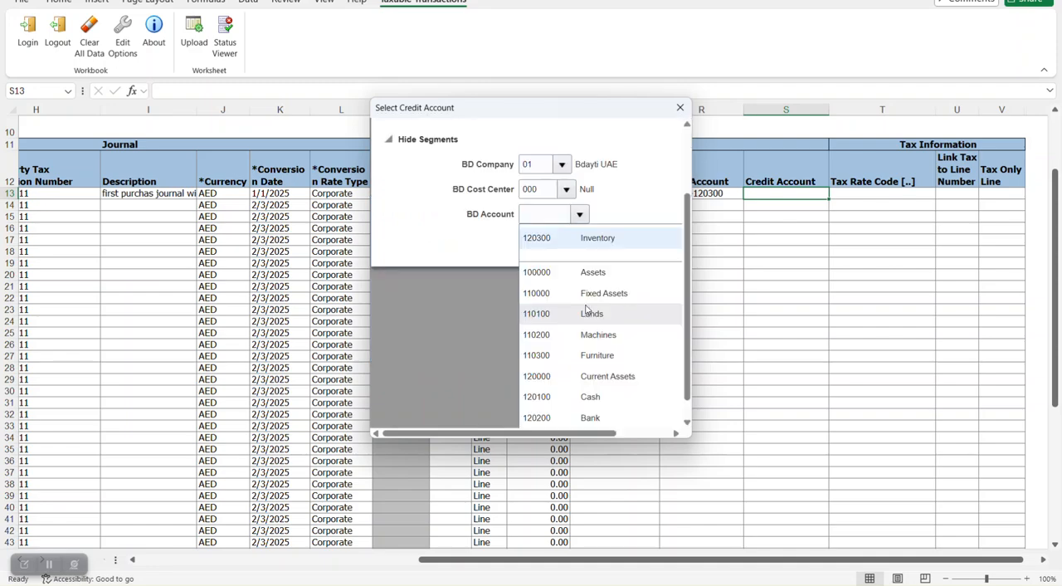
left_click(609, 399)
left_click(626, 343)
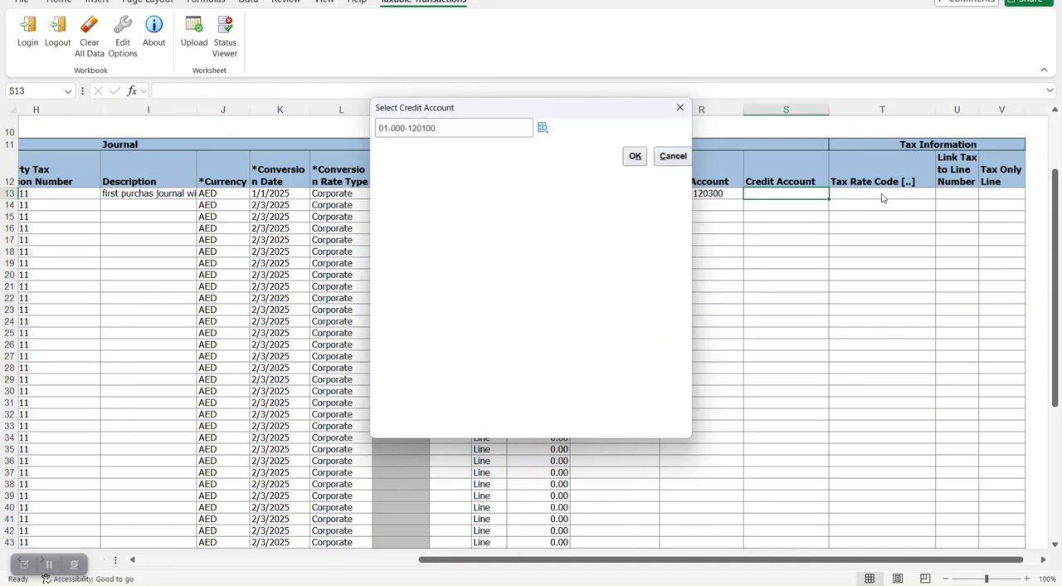
left_click(635, 157)
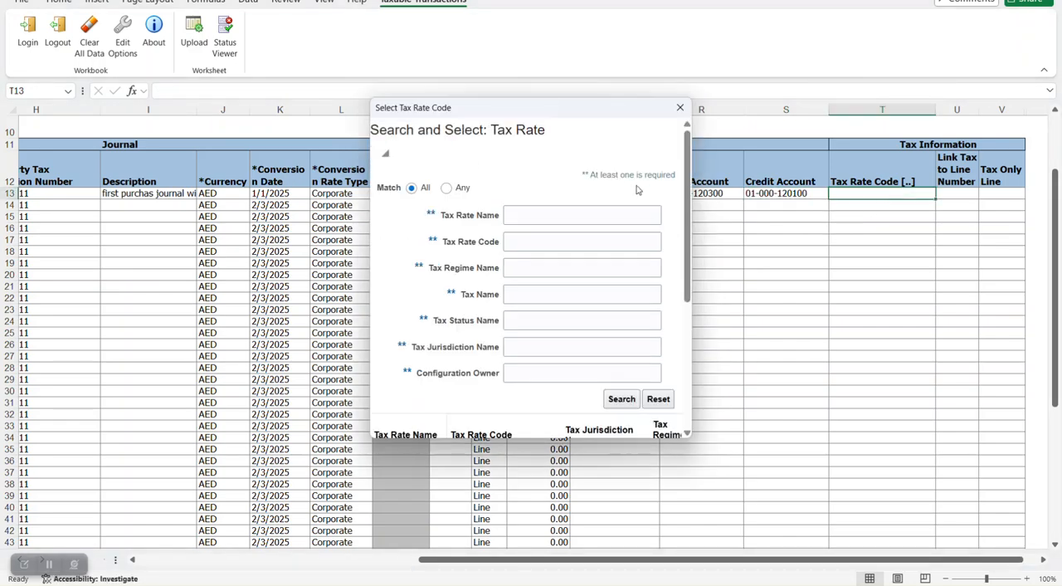
- Search tax rate codes starting with 10 and assign 10_GL_RATE as row 13's Tax Rate Code
left_click(544, 243)
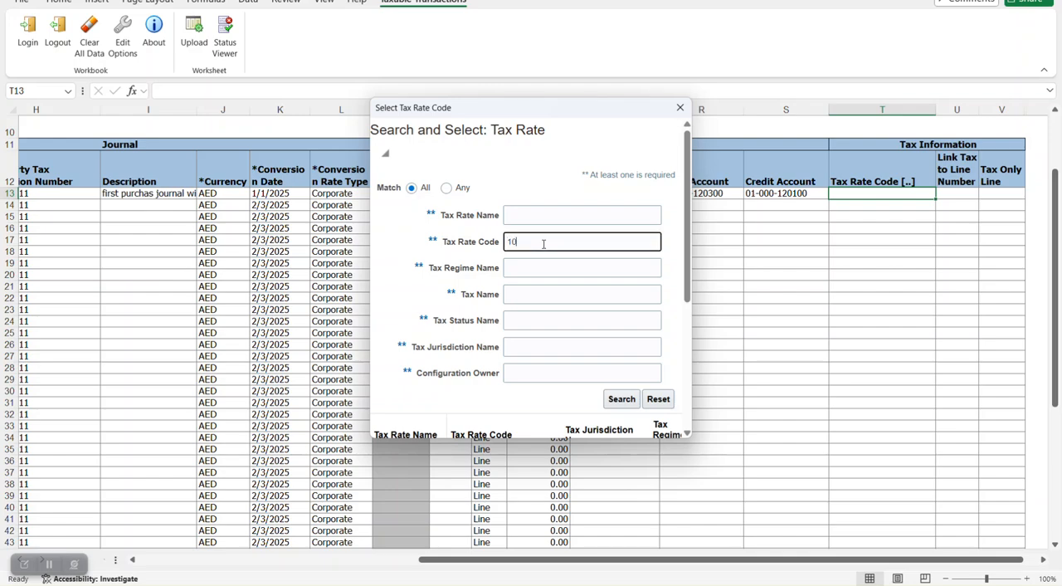
key("Return")
scroll(676, 274, "down", 3)
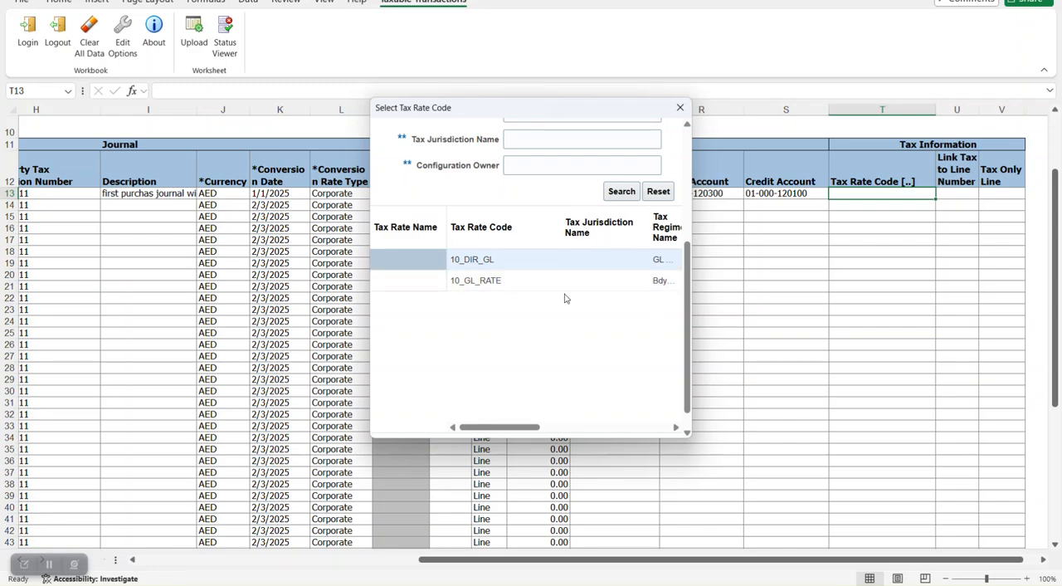
left_click(526, 282)
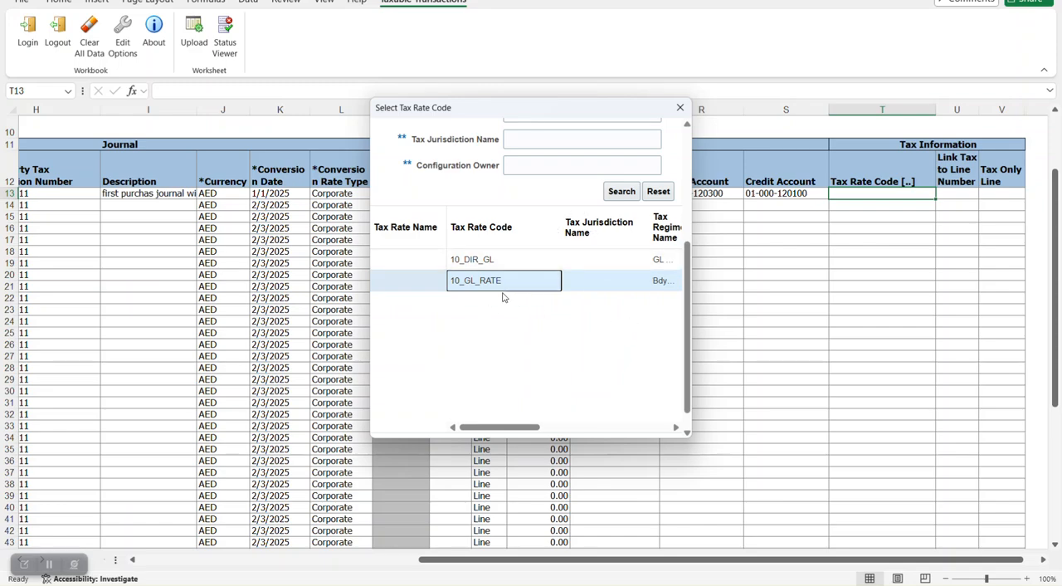
scroll(618, 322, "down", 1)
left_click(623, 426)
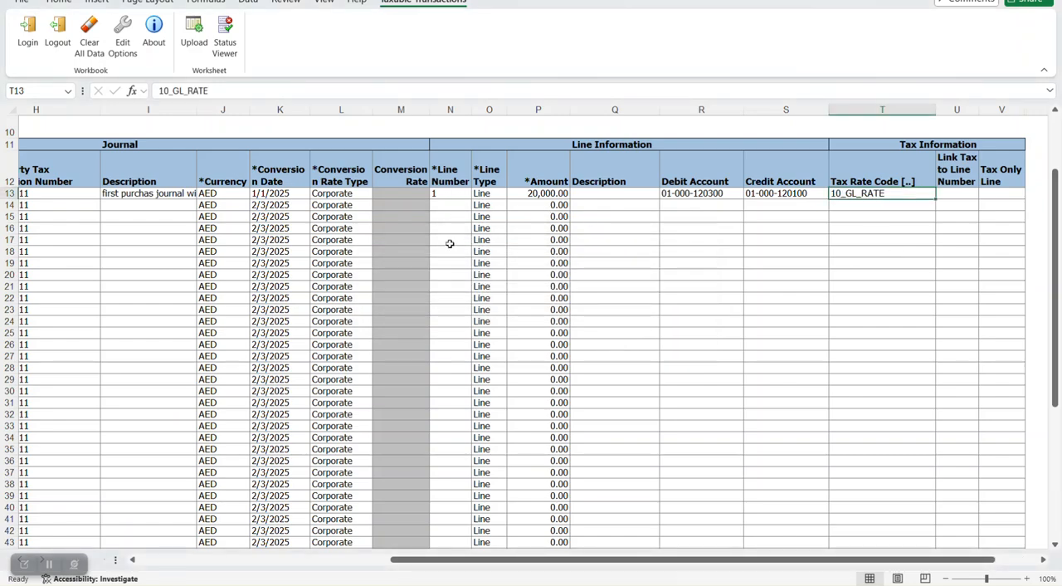
- View the available Line Type options in row 14 and check row 13's Line Type
left_click(486, 208)
left_click(513, 205)
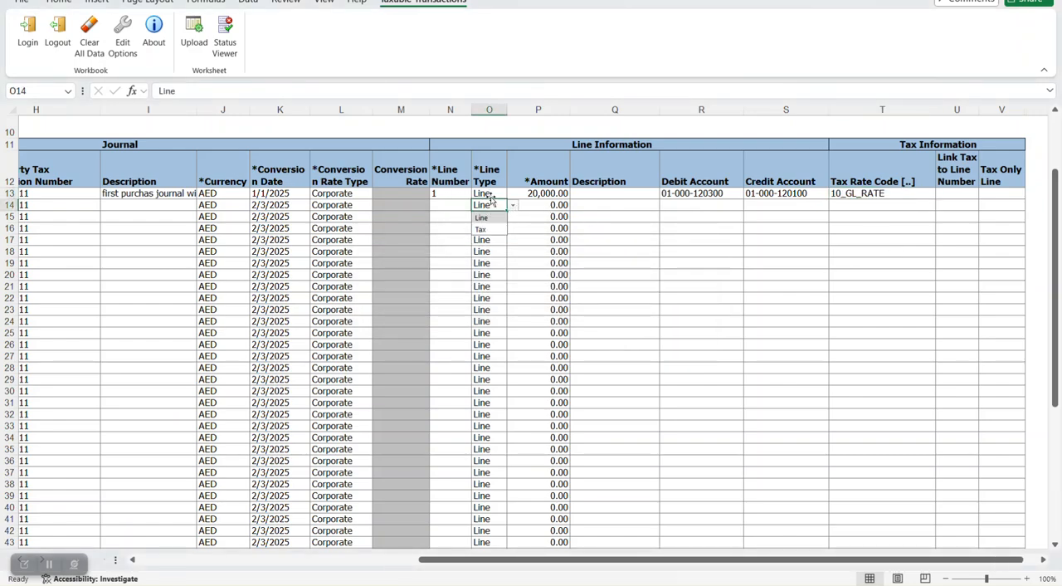
left_click(490, 195)
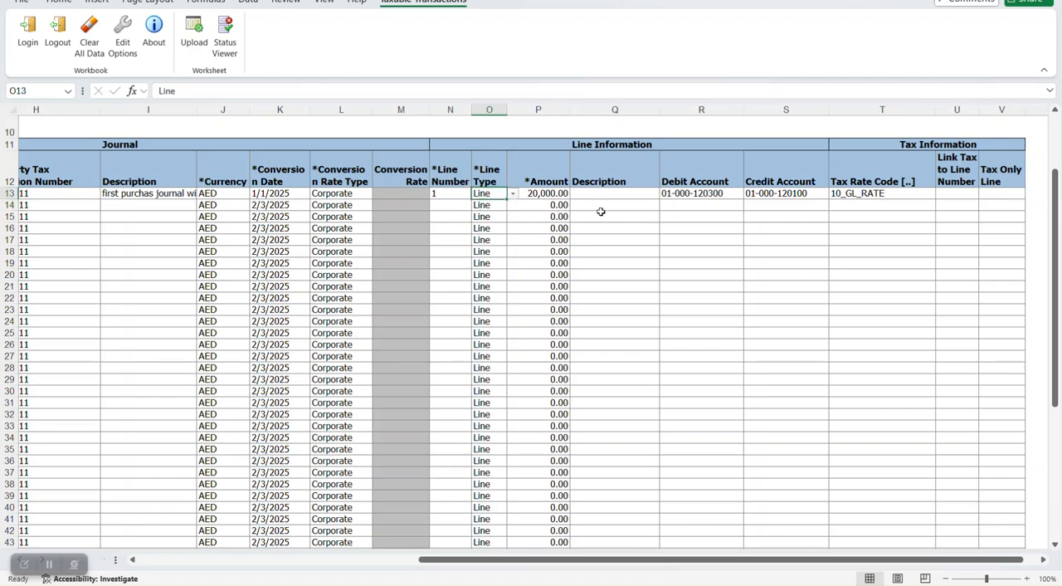
- Upload the journal row with the option to continue with subsequent rows on failure and without downloading all rows
left_click_drag(599, 561, 305, 567)
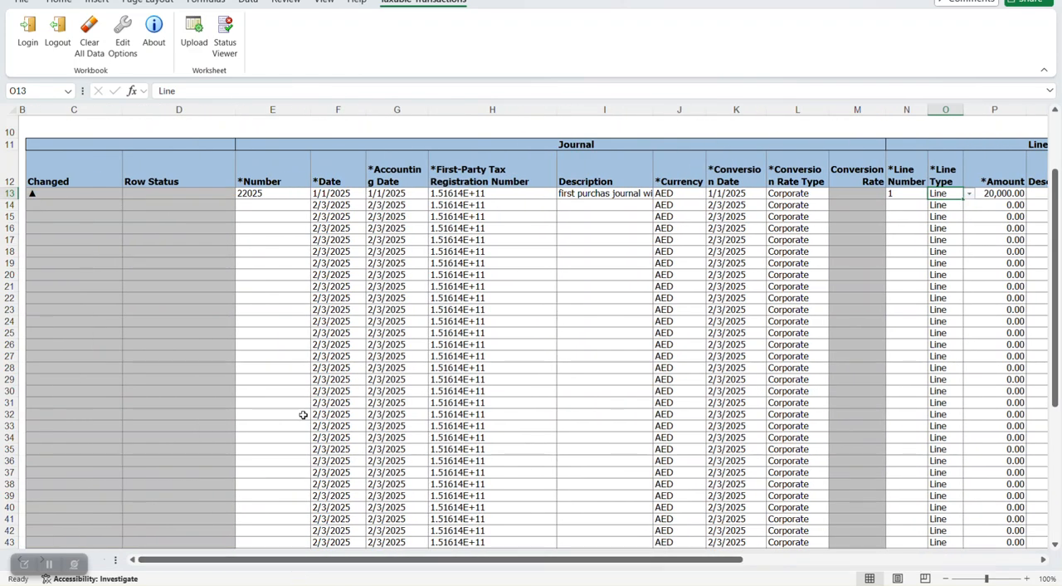
left_click(194, 33)
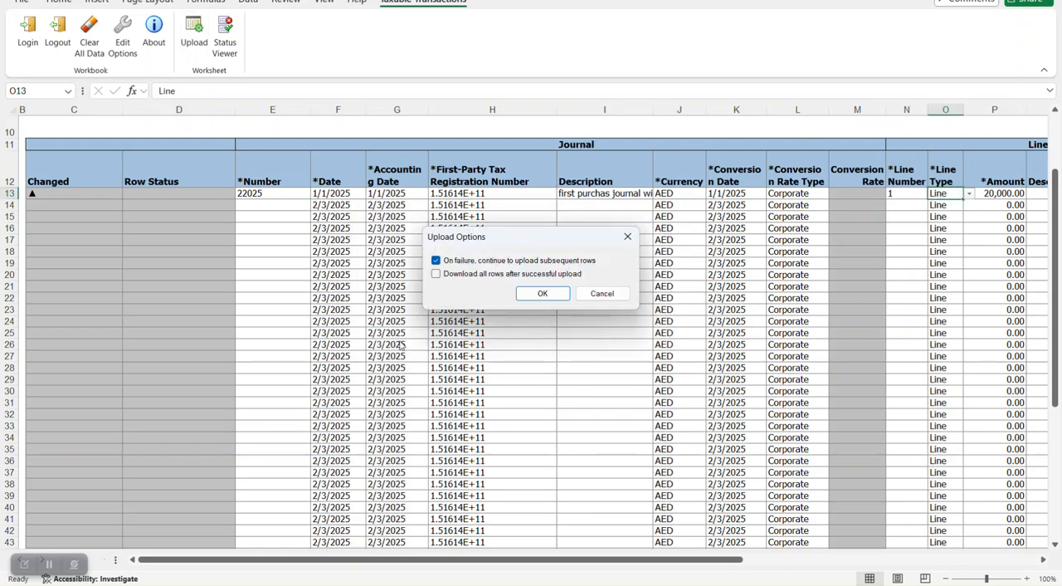
left_click(543, 293)
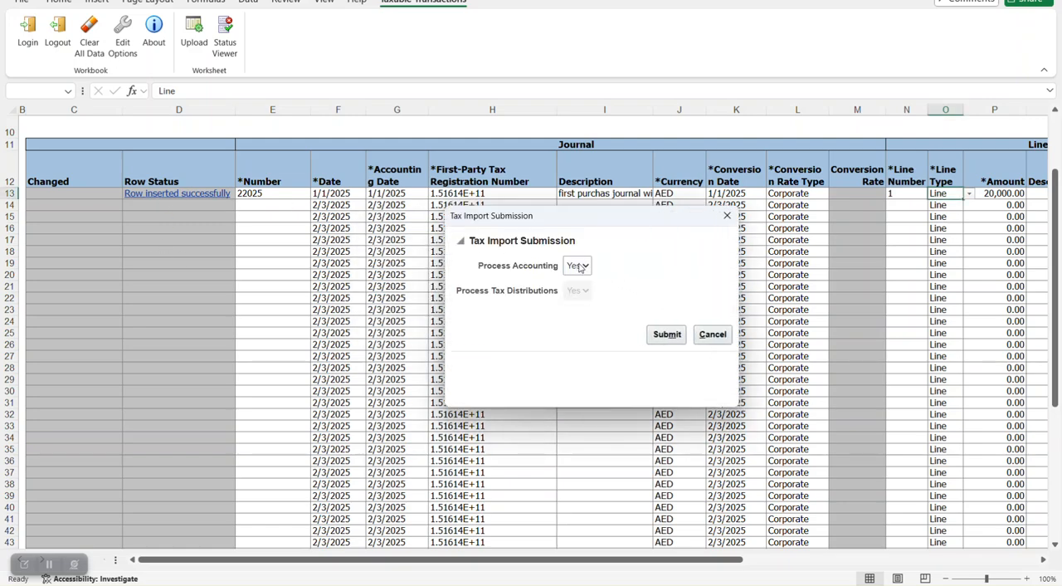
- Submit the tax import with Process Accounting set to Yes and dismiss the process submission message
left_click(583, 266)
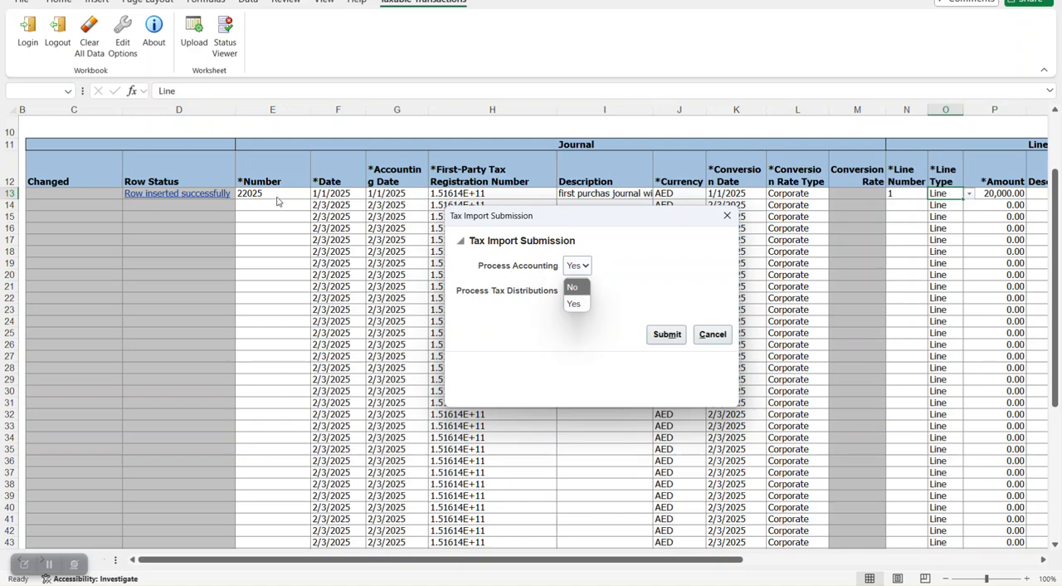
left_click(572, 302)
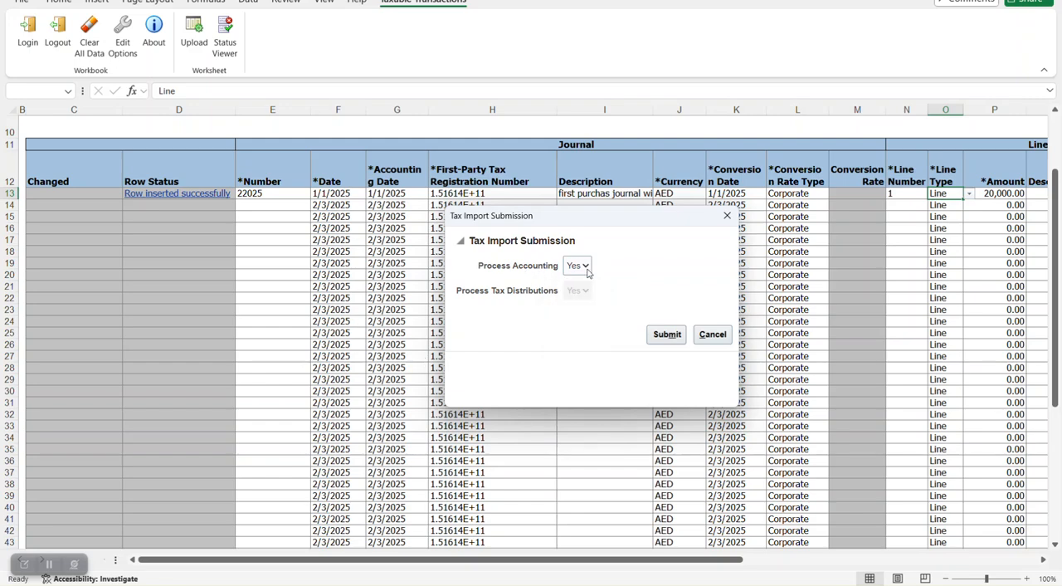
left_click(665, 334)
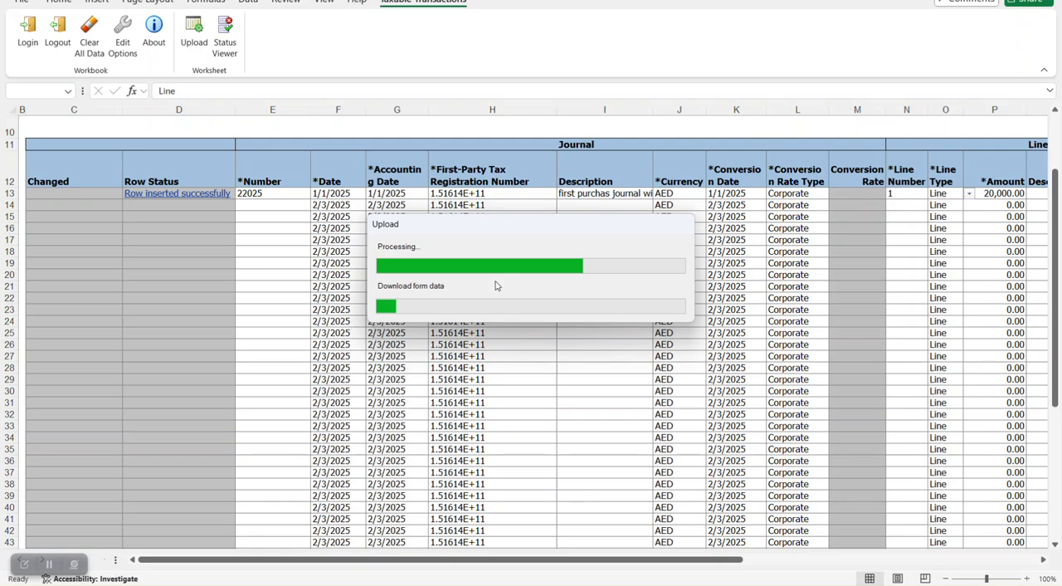
double_click(477, 262)
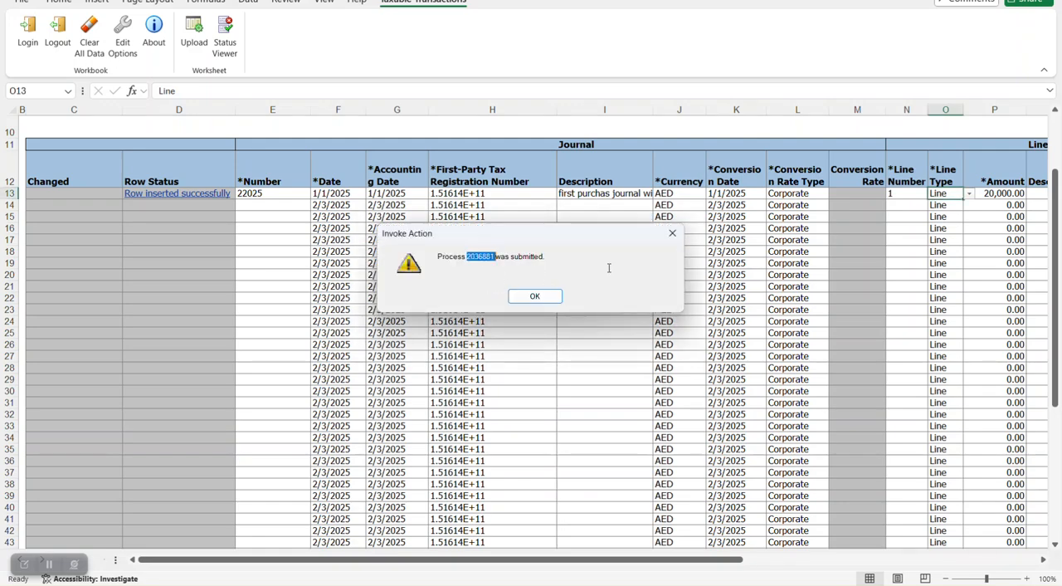
left_click(538, 299)
- Switch to the Oracle Scheduled Processes page in the browser and refresh the list to check the submitted tax import and accounting processes
mouse_move(610, 585)
left_click(683, 524)
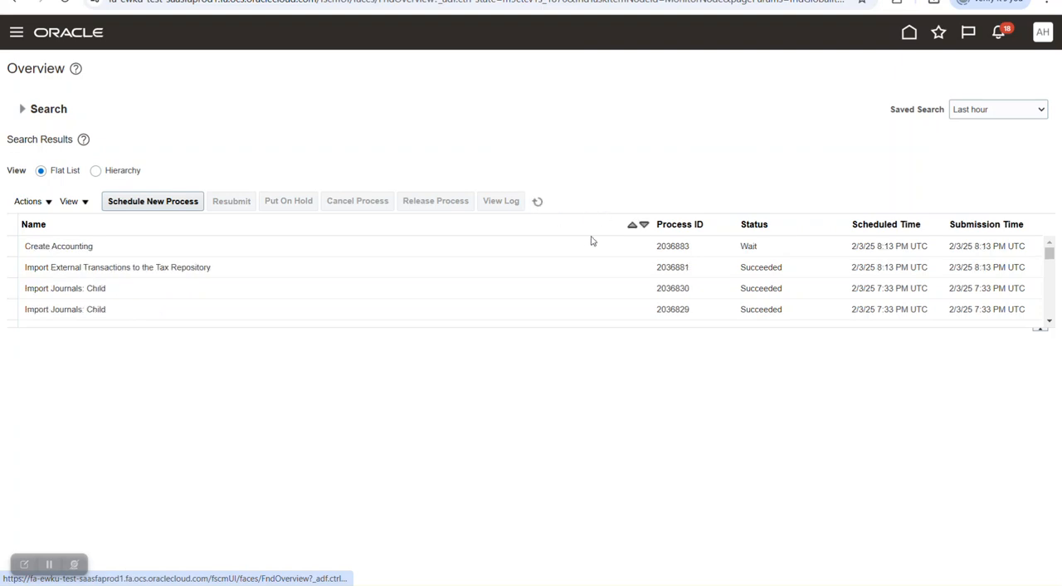
left_click(538, 202)
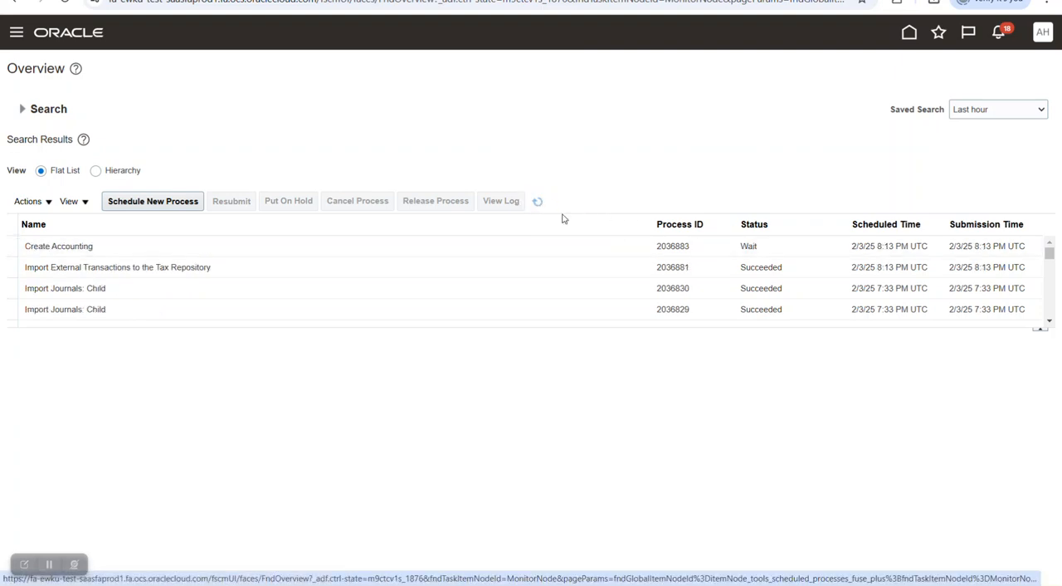
left_click(539, 202)
left_click(539, 203)
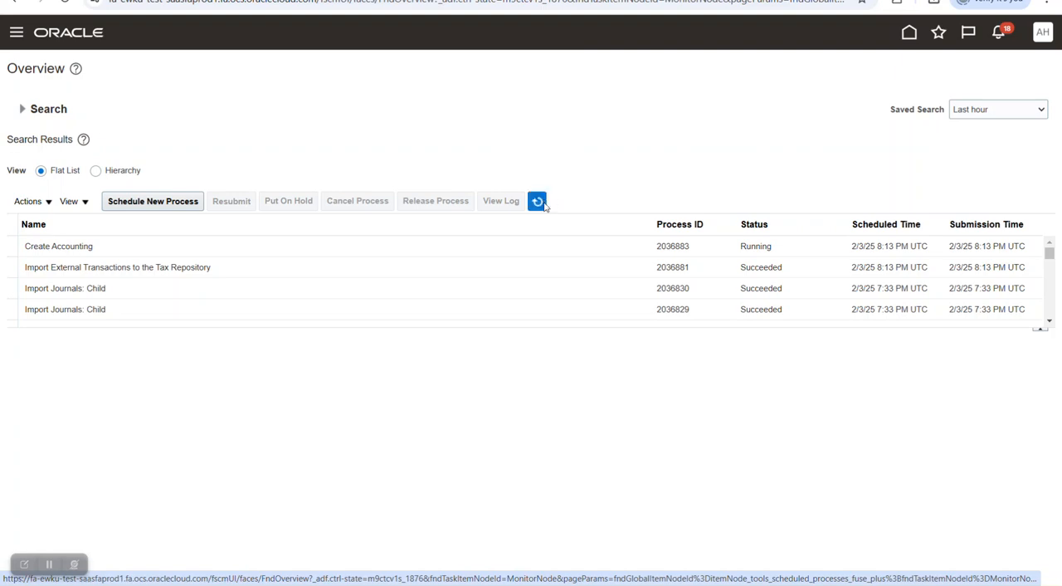
left_click(545, 205)
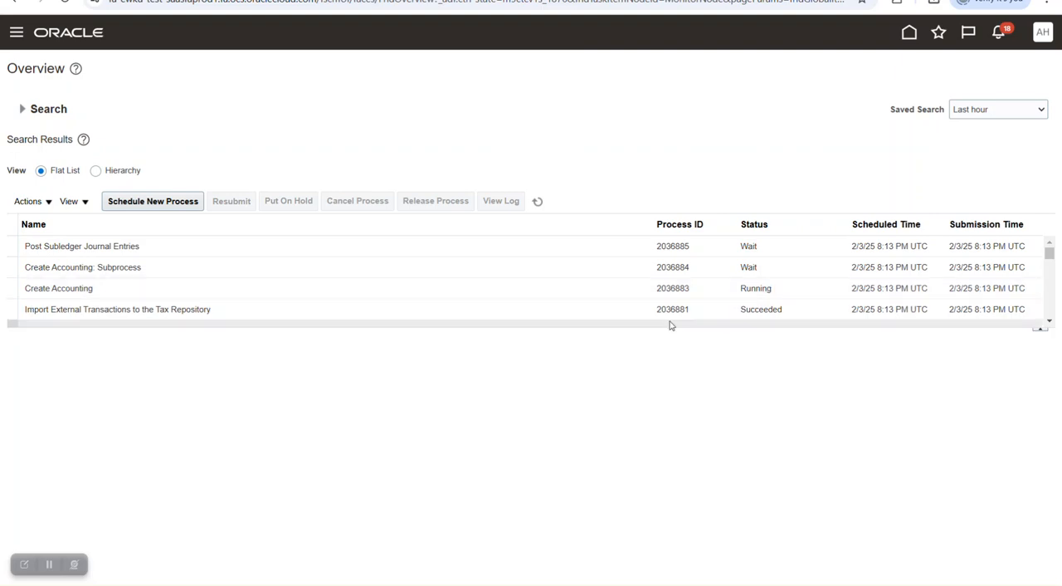
- Enlarge the process results table and keep refreshing it until the Create Accounting and Post Subledger Journal Entries processes finish
left_click_drag(670, 330, 674, 488)
left_click(758, 293)
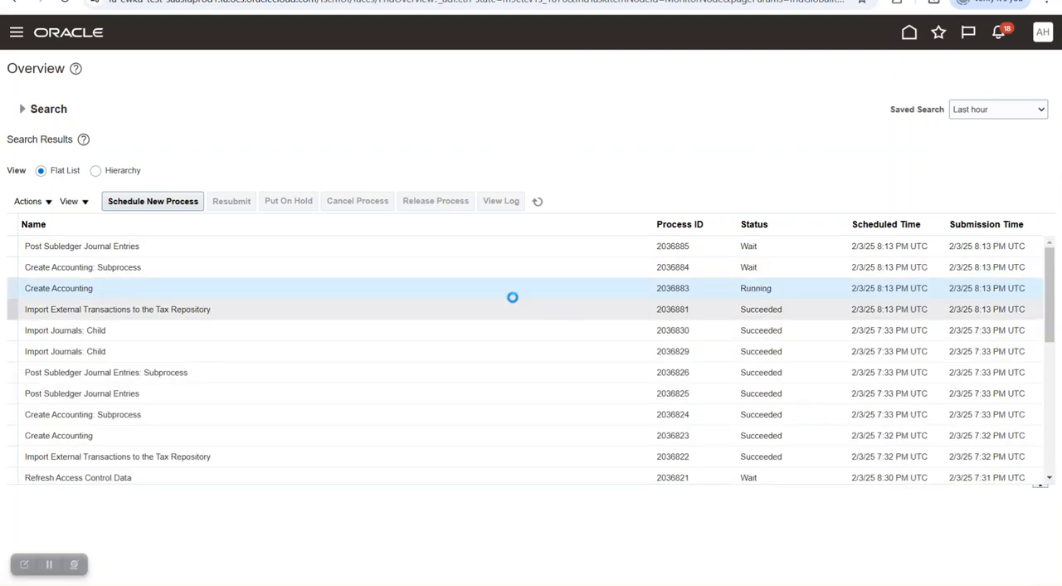
left_click(538, 202)
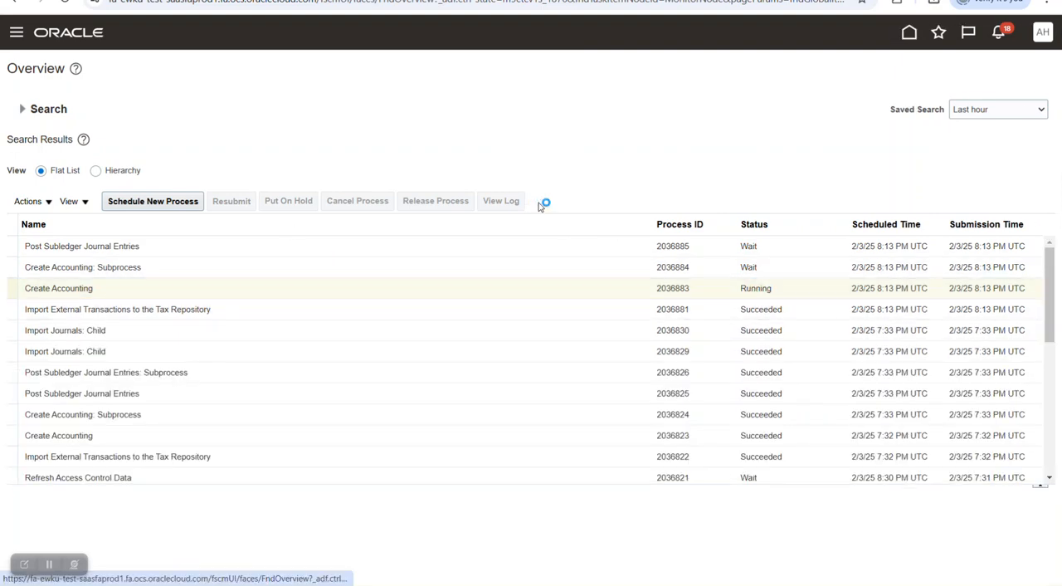
left_click(538, 201)
left_click(538, 202)
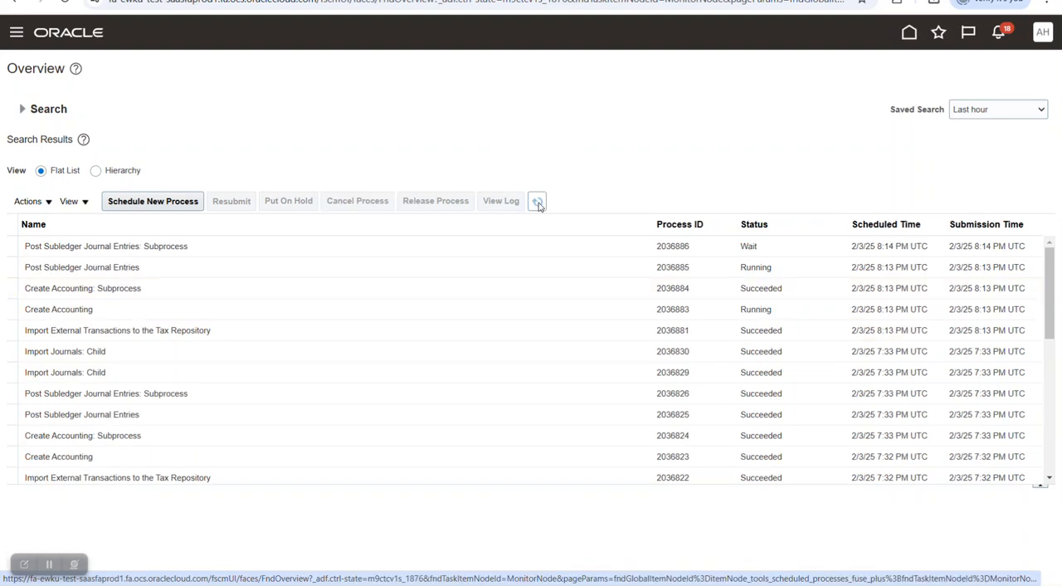
left_click(538, 205)
left_click(538, 205)
left_click(539, 205)
left_click(538, 205)
left_click(539, 205)
left_click(538, 205)
left_click(538, 205)
left_click(539, 205)
left_click(538, 204)
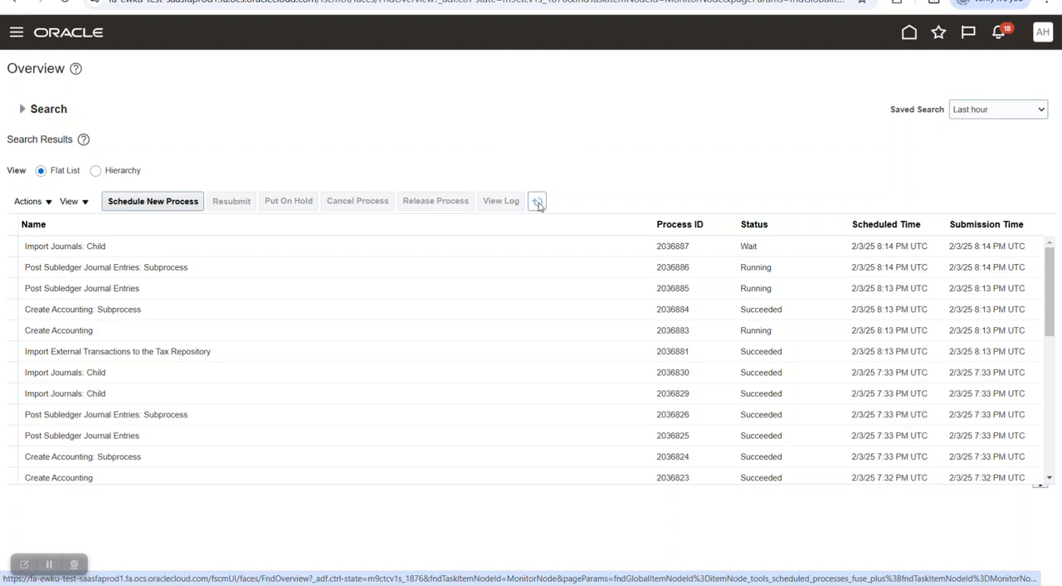
left_click(539, 205)
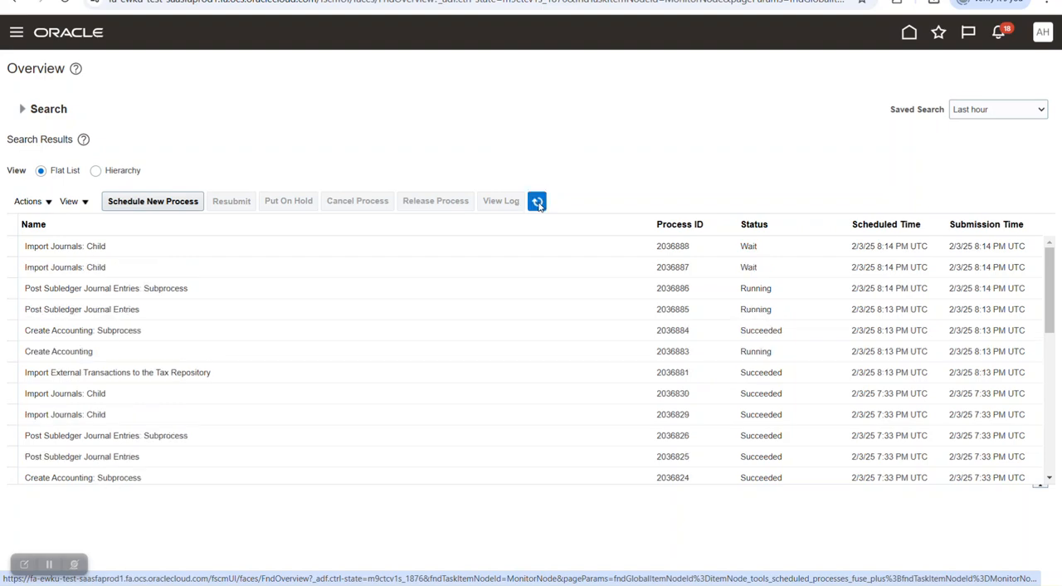
left_click(538, 205)
left_click(539, 205)
left_click(538, 205)
left_click(539, 205)
left_click(538, 205)
left_click(538, 205)
left_click(539, 205)
left_click(538, 205)
left_click(539, 205)
left_click(538, 205)
left_click(539, 205)
left_click(539, 205)
left_click(538, 204)
left_click(539, 205)
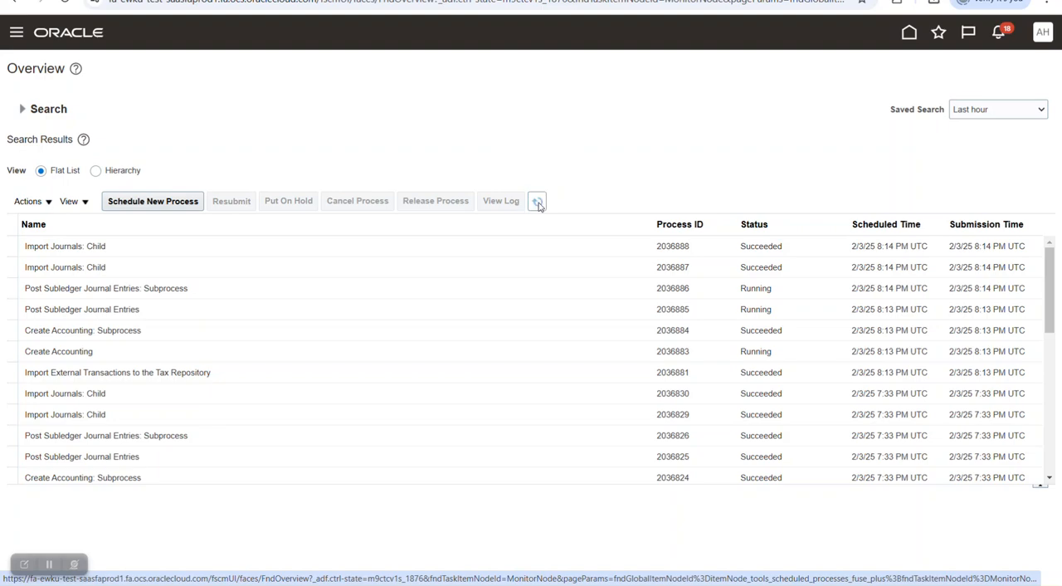
left_click(539, 205)
left_click(539, 205)
left_click(538, 205)
left_click(538, 205)
left_click(539, 205)
left_click(538, 205)
left_click(538, 205)
left_click(539, 205)
left_click(539, 205)
left_click(538, 204)
left_click(538, 204)
left_click(539, 204)
left_click(538, 204)
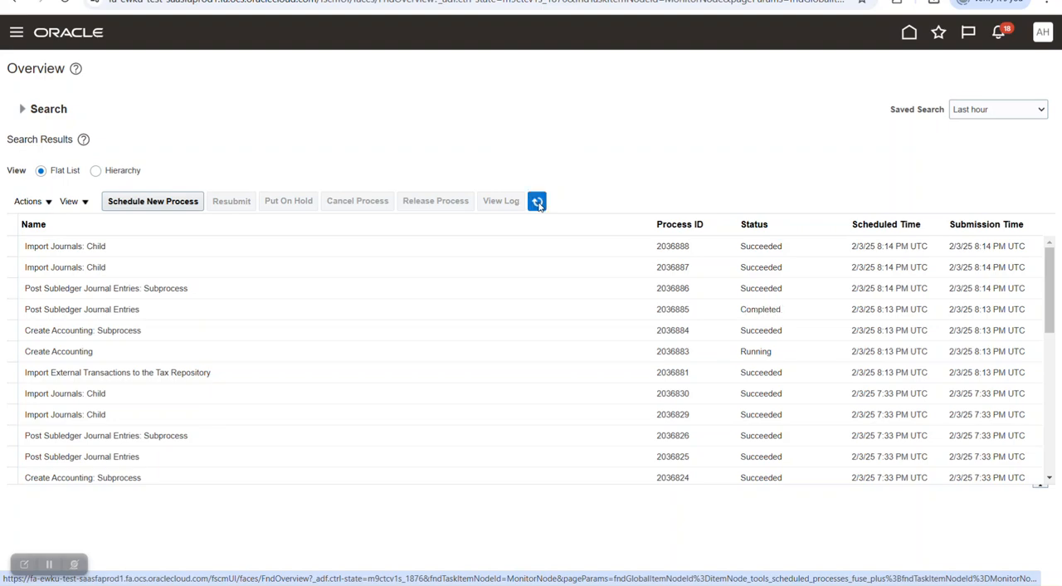
left_click(539, 205)
left_click(539, 204)
left_click(539, 204)
left_click(538, 205)
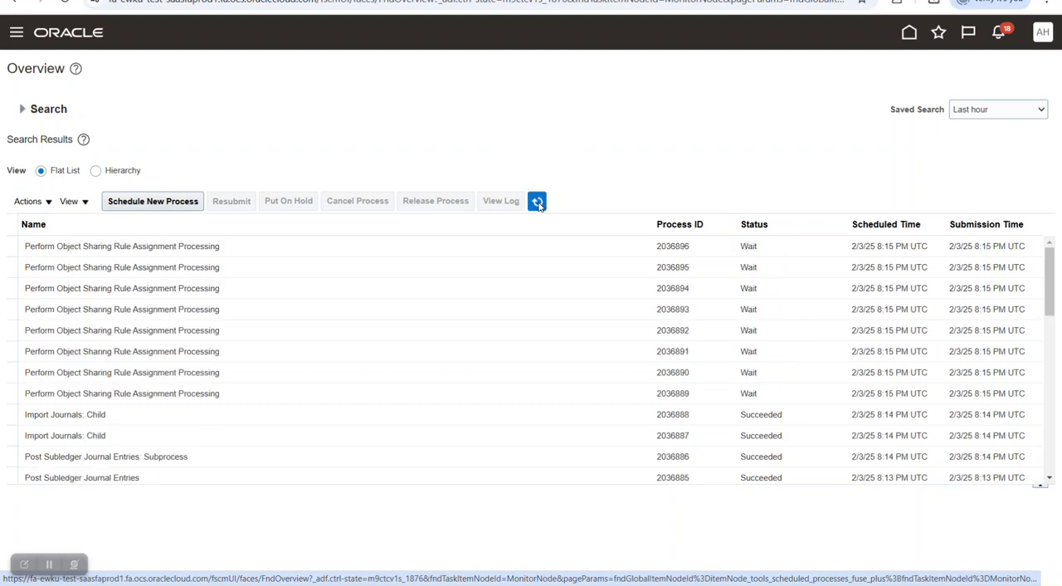
left_click(539, 204)
left_click(539, 204)
left_click(540, 205)
left_click(539, 205)
left_click(540, 205)
left_click(539, 204)
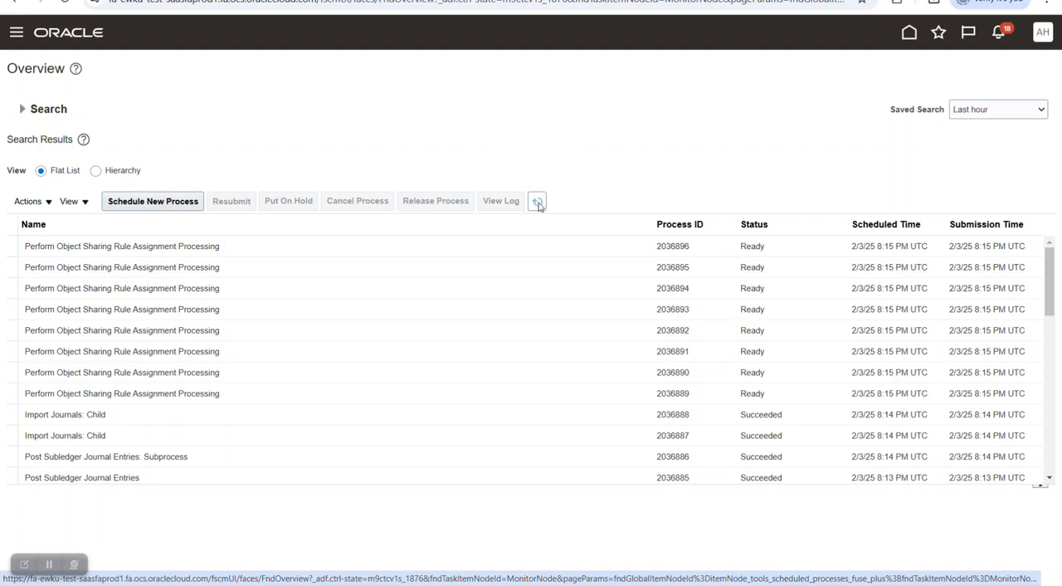
- Refresh the process list again, extend the table further, and check the statuses of the tax import, accounting and journal import processes
scroll(676, 299, "down", 3)
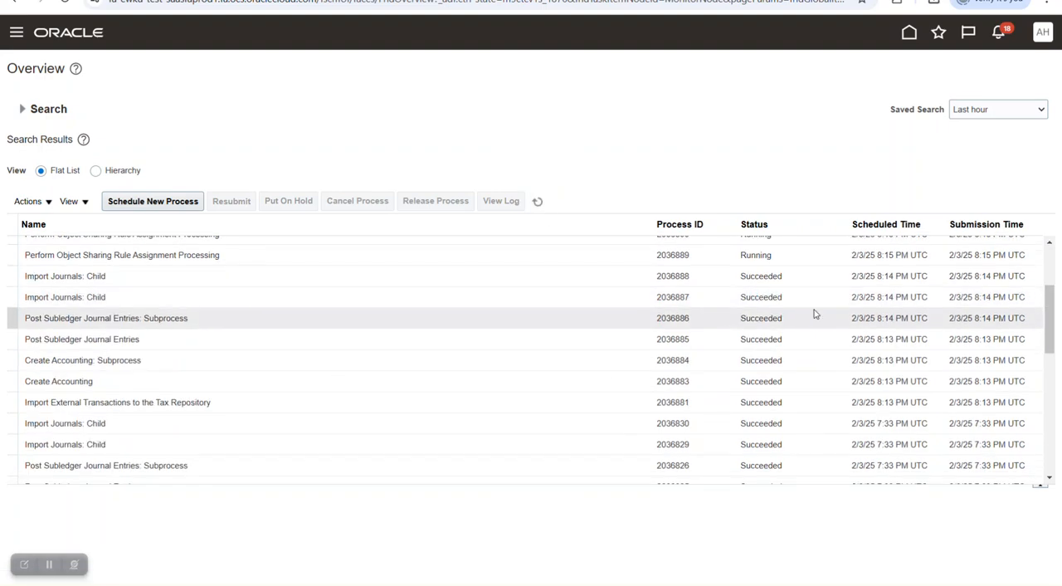
left_click(539, 204)
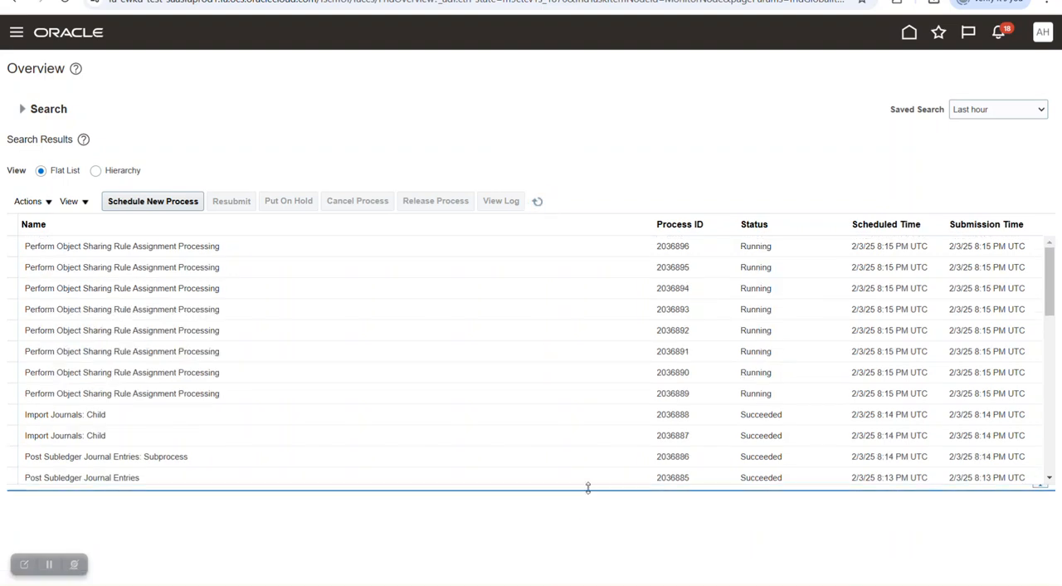
left_click_drag(587, 488, 592, 543)
scroll(631, 422, "down", 5)
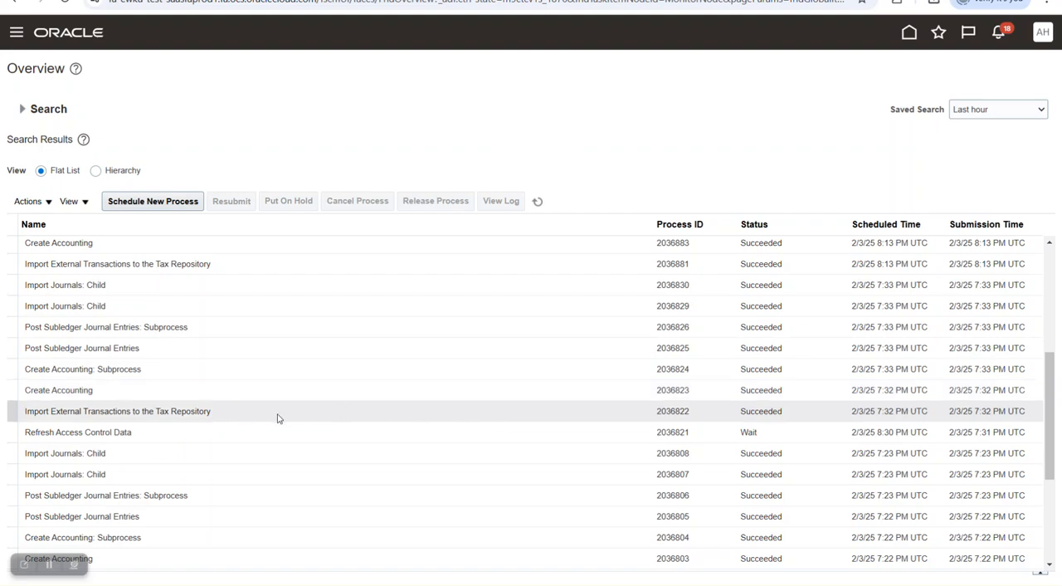
left_click(594, 415)
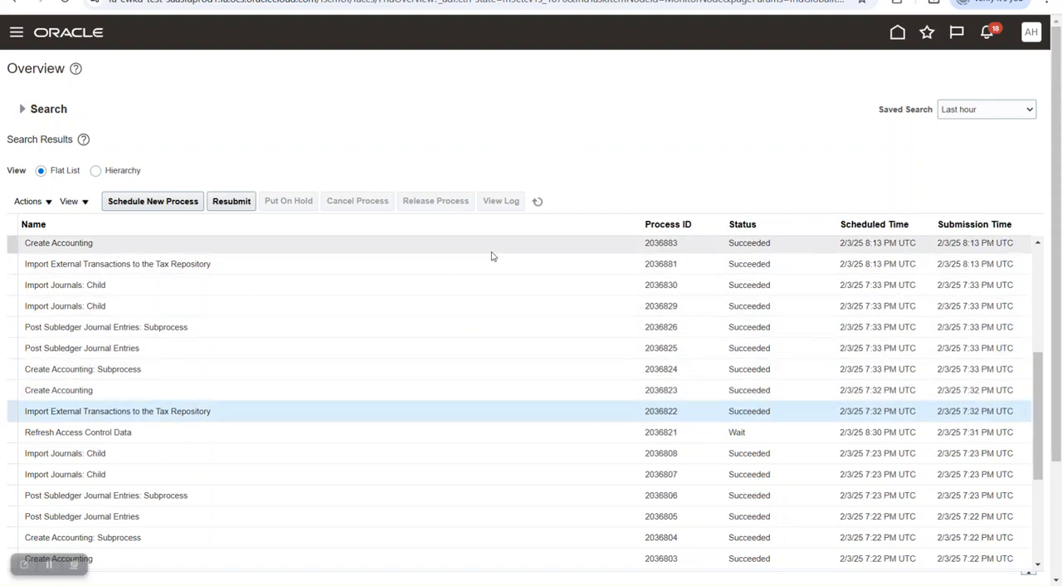
scroll(794, 308, "up", 3)
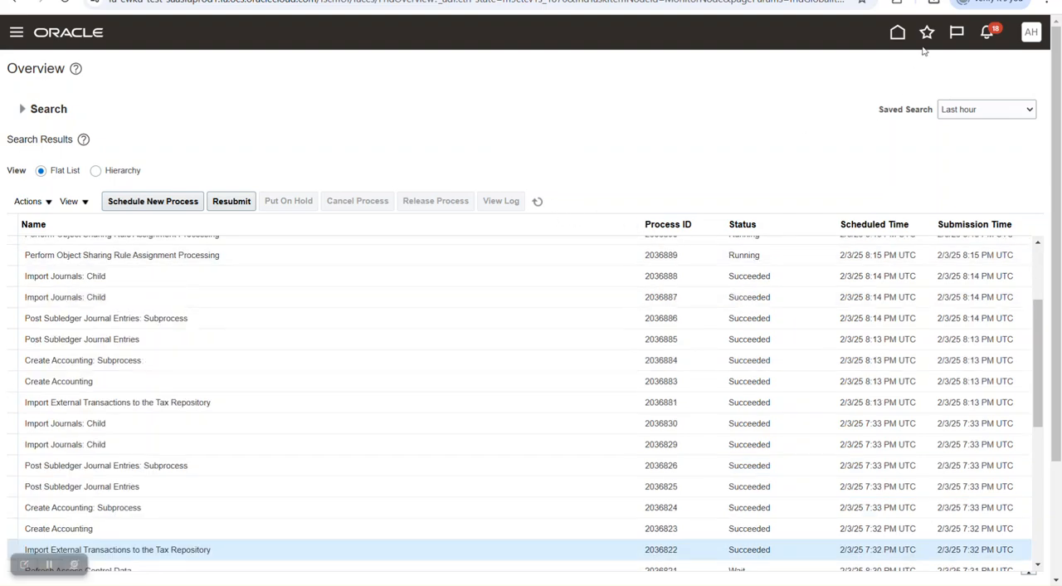
- Go to the Journals work area of General Accounting and open Review Subledger Journals
left_click(899, 33)
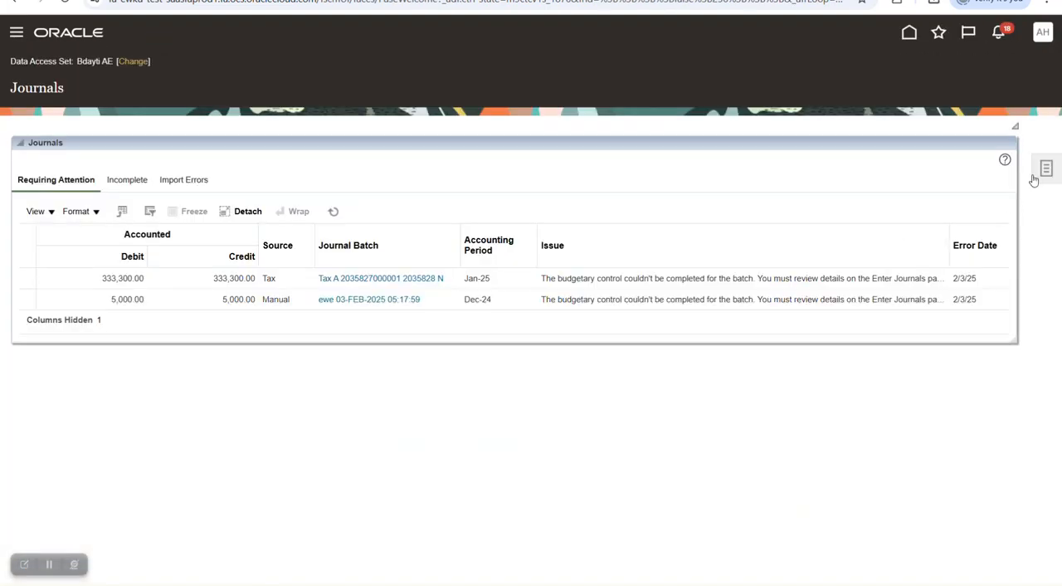
left_click(1043, 171)
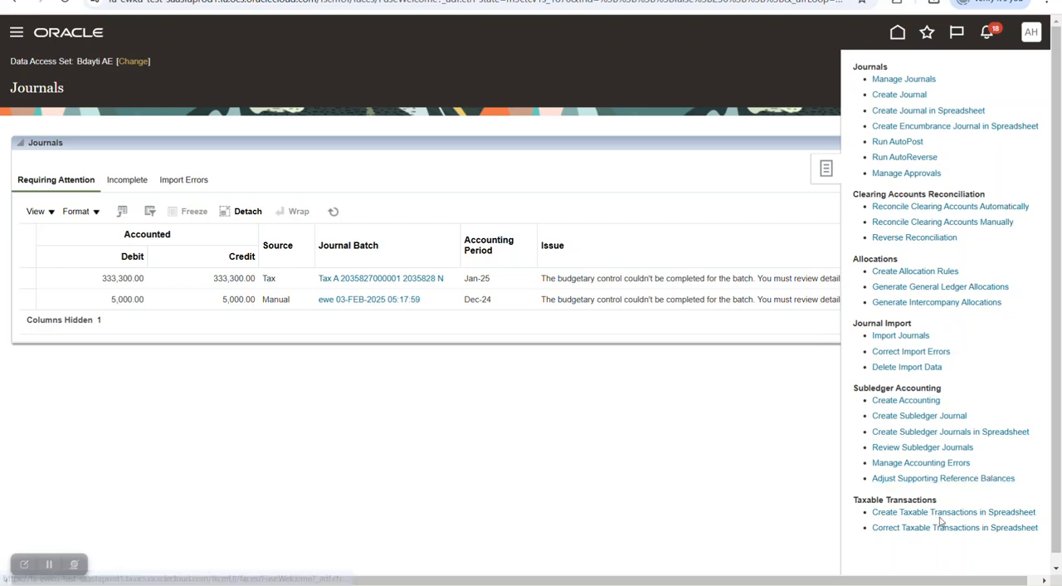
left_click(910, 449)
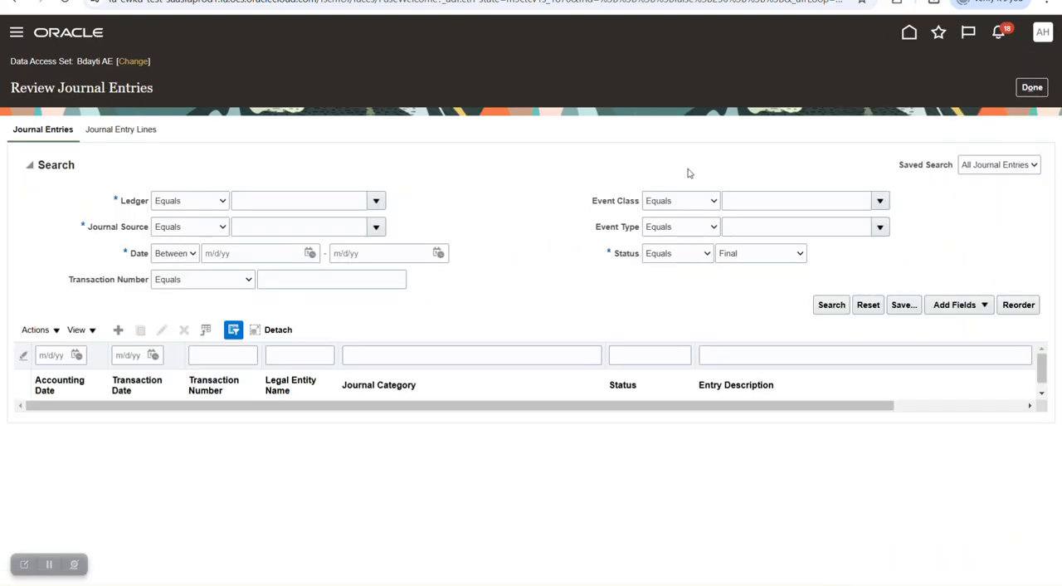
- Search for final subledger journal entries with ledger Bdayti AE and journal source Tax
left_click(376, 200)
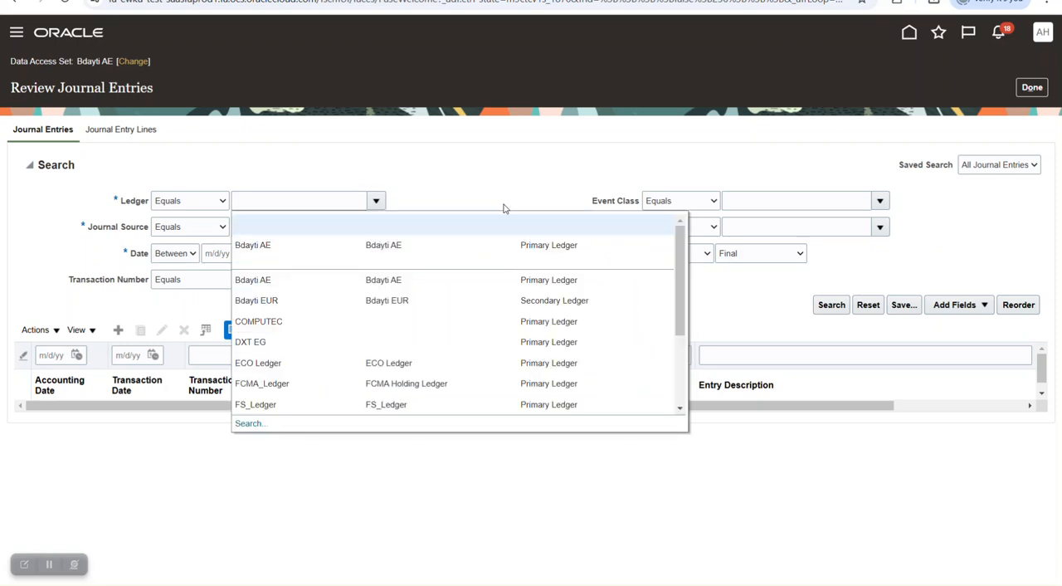
left_click(390, 246)
left_click(375, 227)
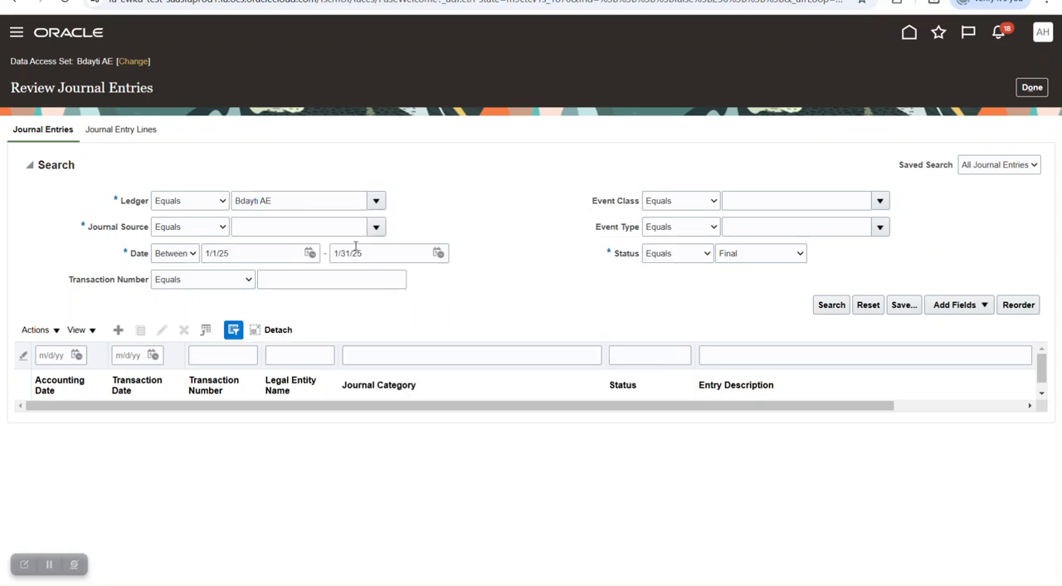
left_click(241, 255)
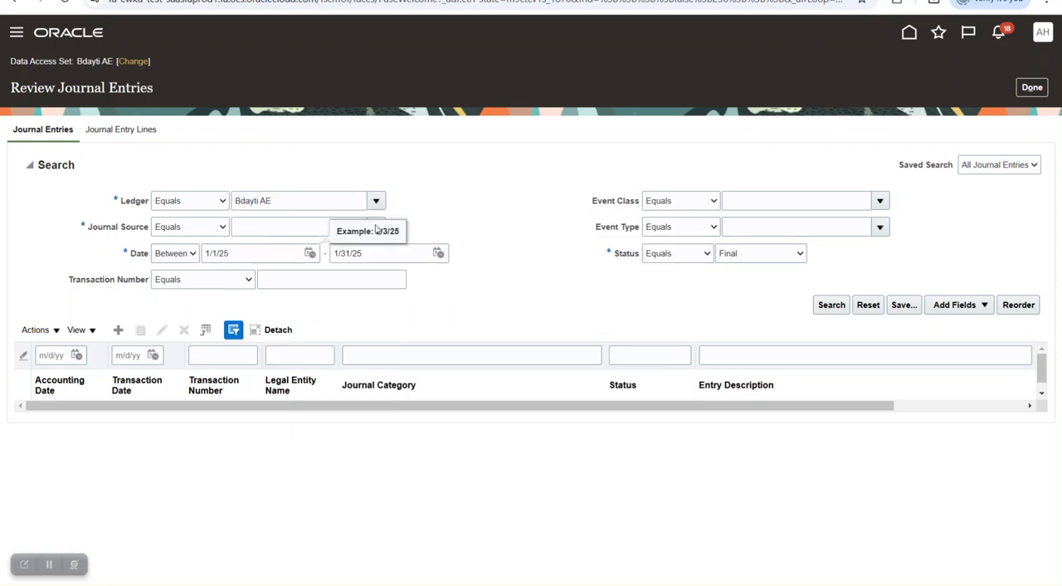
left_click(377, 227)
left_click(250, 252)
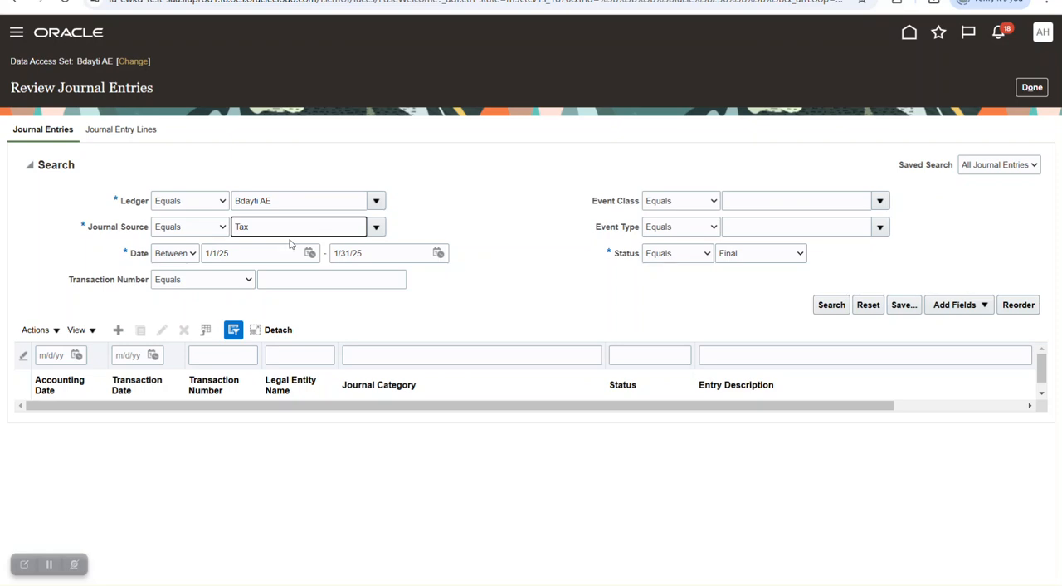
left_click(817, 309)
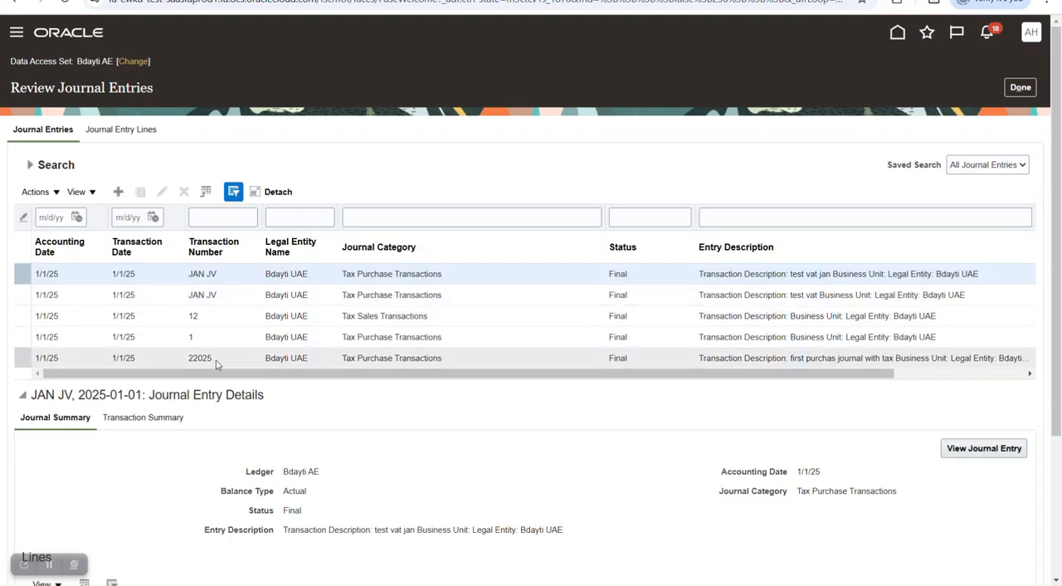
- Select transaction 22025, compare its number with the spreadsheet row in Excel, and review its journal category and accounting lines in the browser
left_click(248, 357)
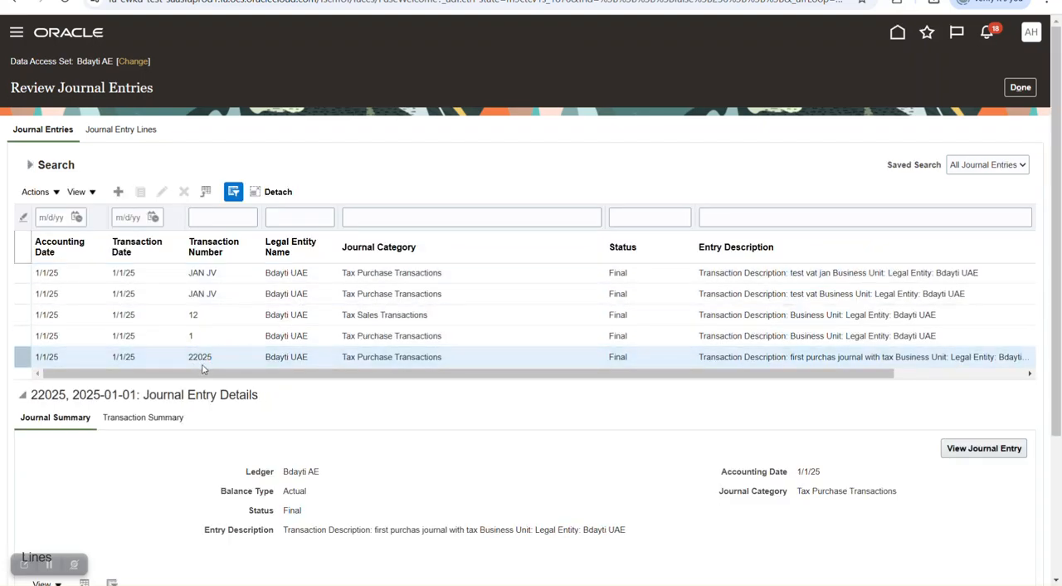
key("alt+Tab")
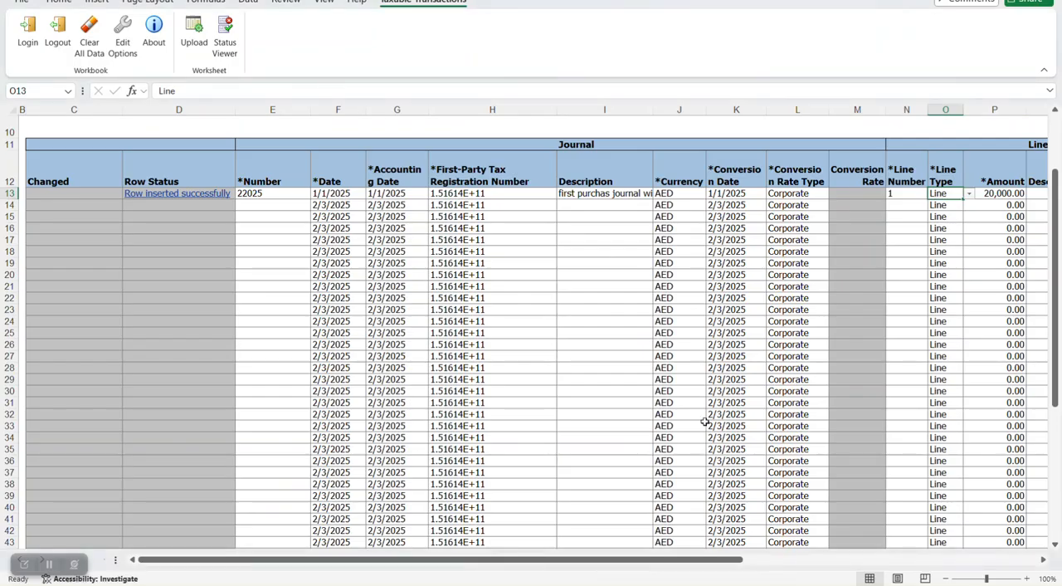
key("alt+Tab")
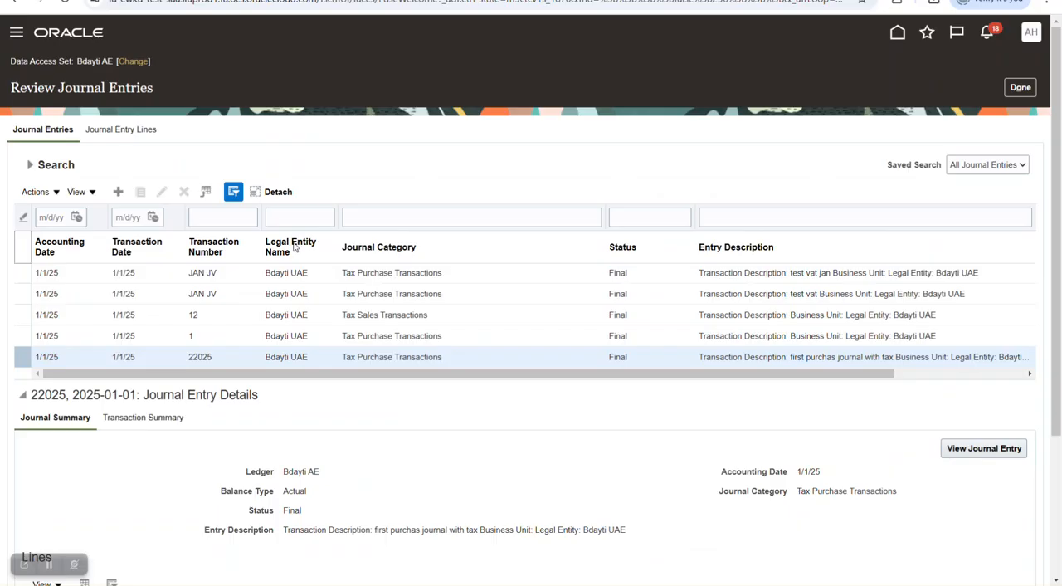
scroll(338, 398, "down", 3)
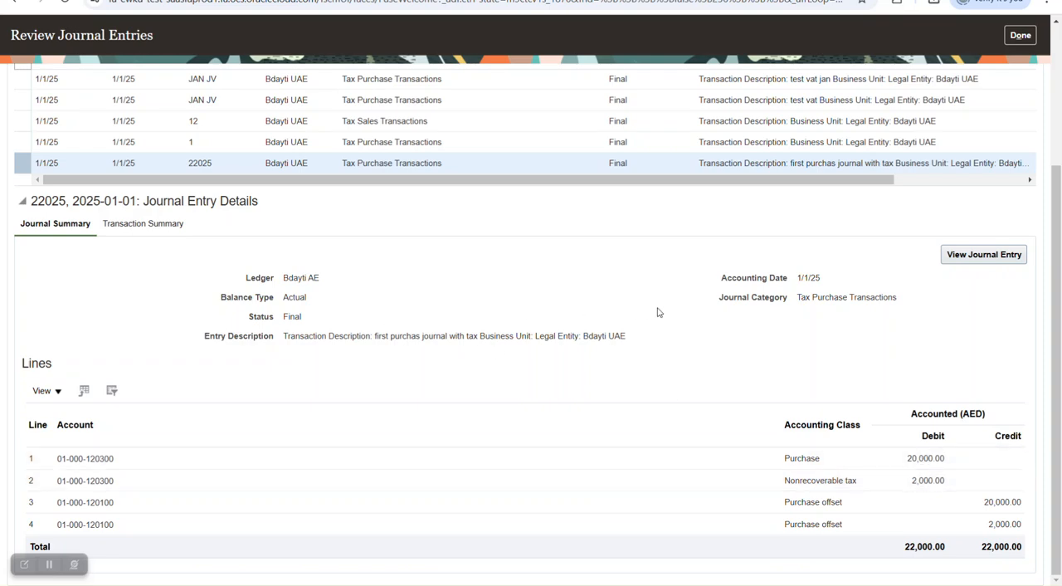
left_click_drag(795, 296, 888, 319)
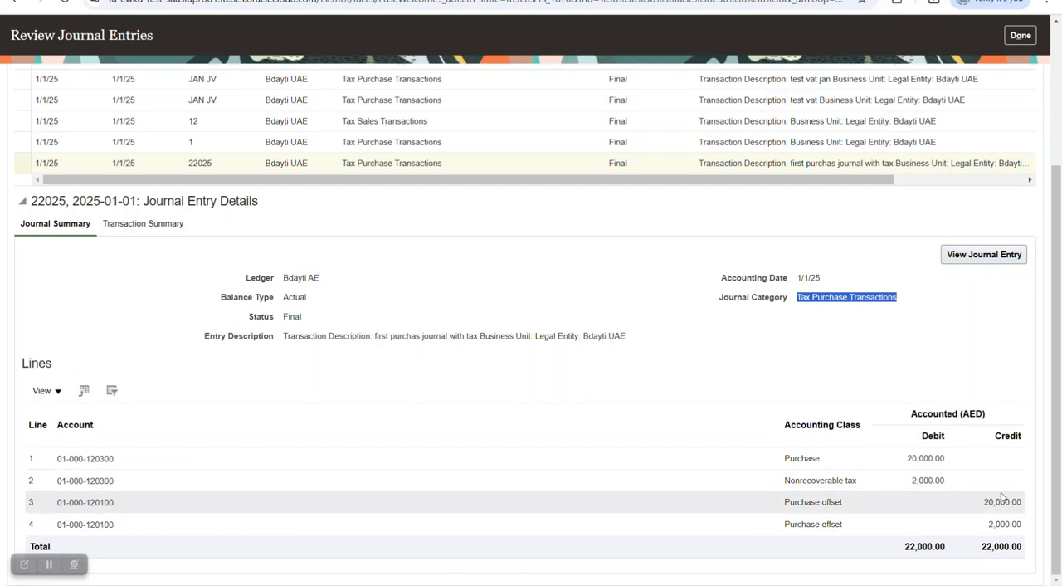
scroll(915, 282, "up", 3)
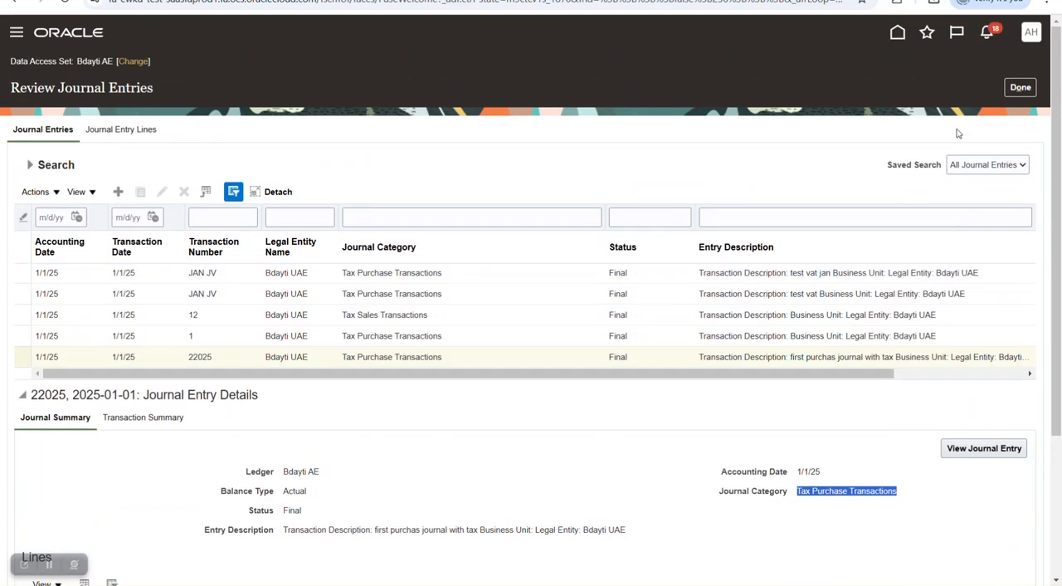
- Close the journal entry review and start Create Taxable Transactions in Spreadsheet with the batch name Sales JV1
left_click(1019, 88)
left_click(1046, 169)
left_click(916, 515)
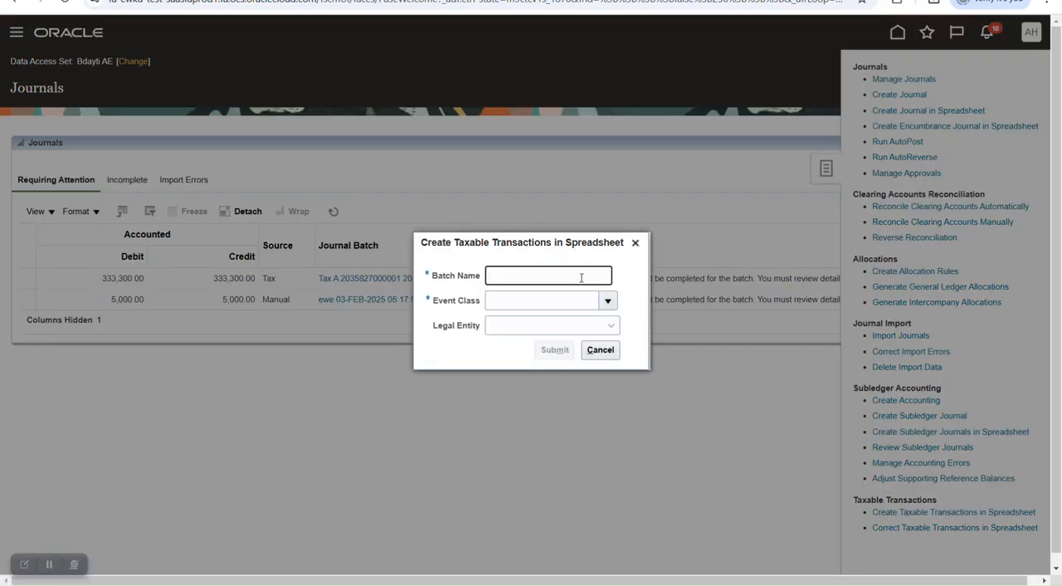
key("Caps_Lock")
type("Sale")
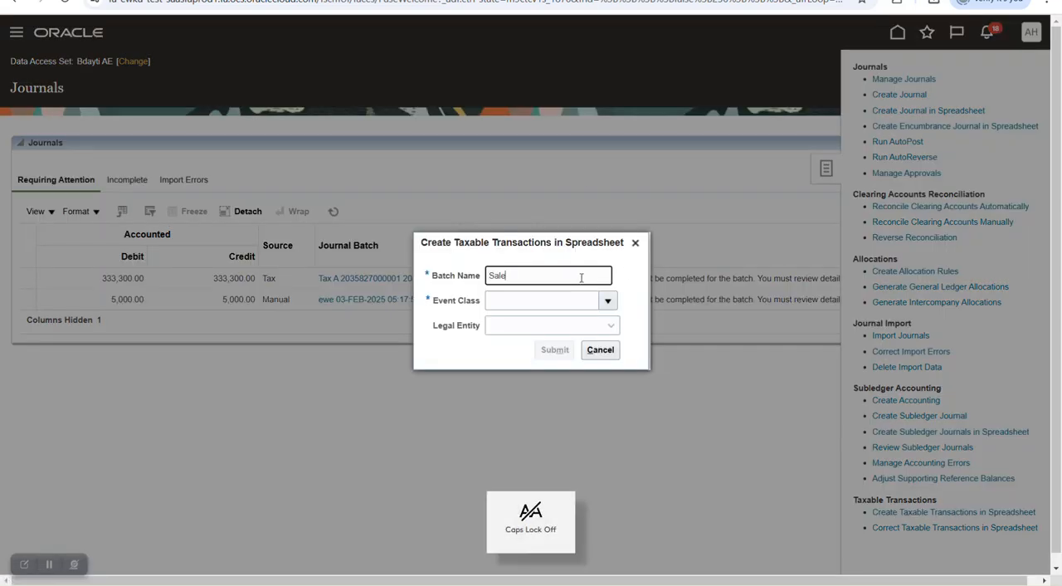
type("s")
key("Caps_Lock")
type("JV1")
key("Tab")
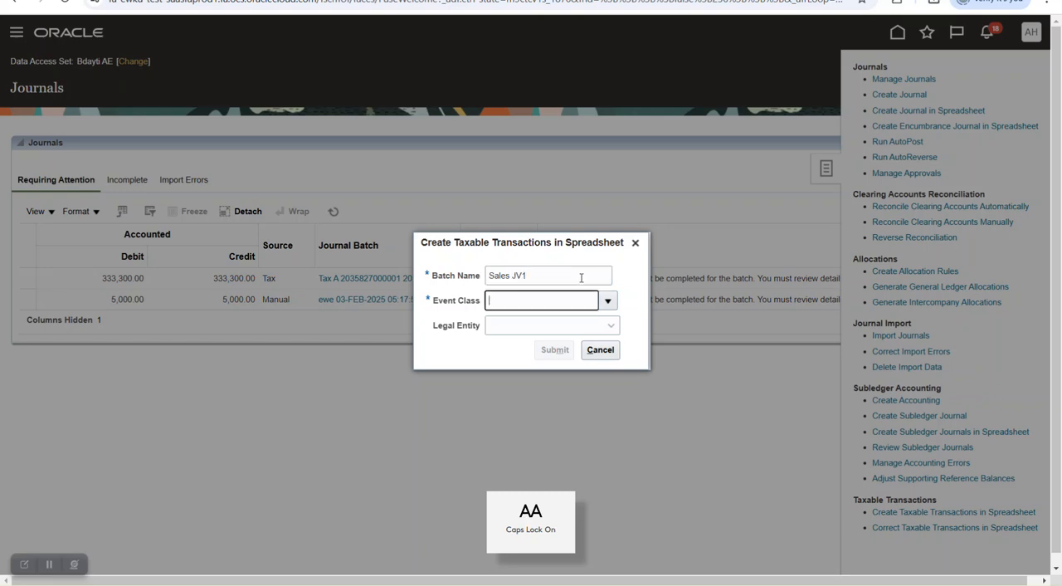
- Set the event class to Sales journal, ledger to Bdayti AE and legal entity to Bdayti UAE, and submit the spreadsheet request
left_click(608, 300)
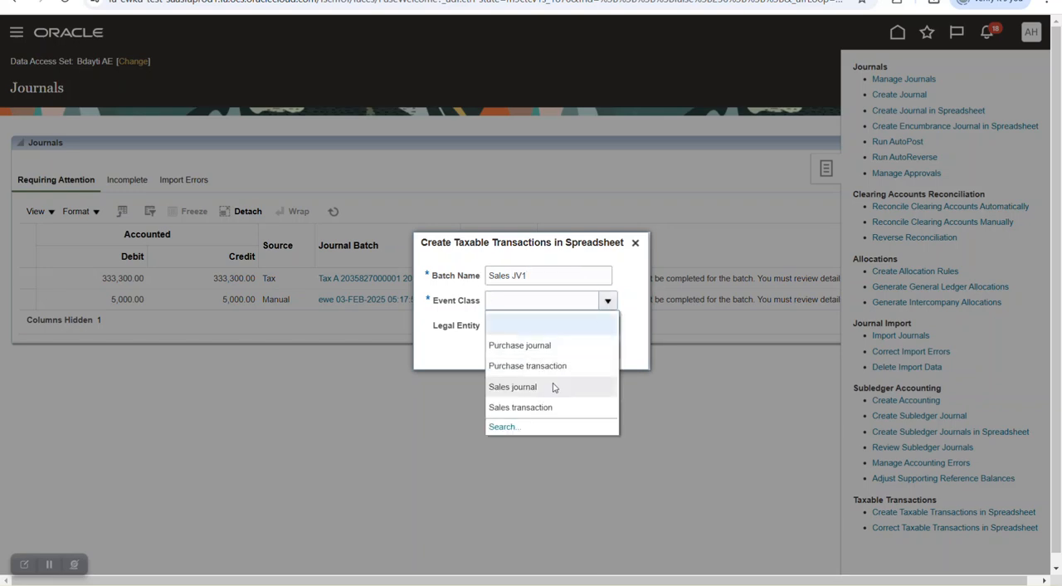
left_click(599, 386)
left_click(608, 313)
left_click(569, 341)
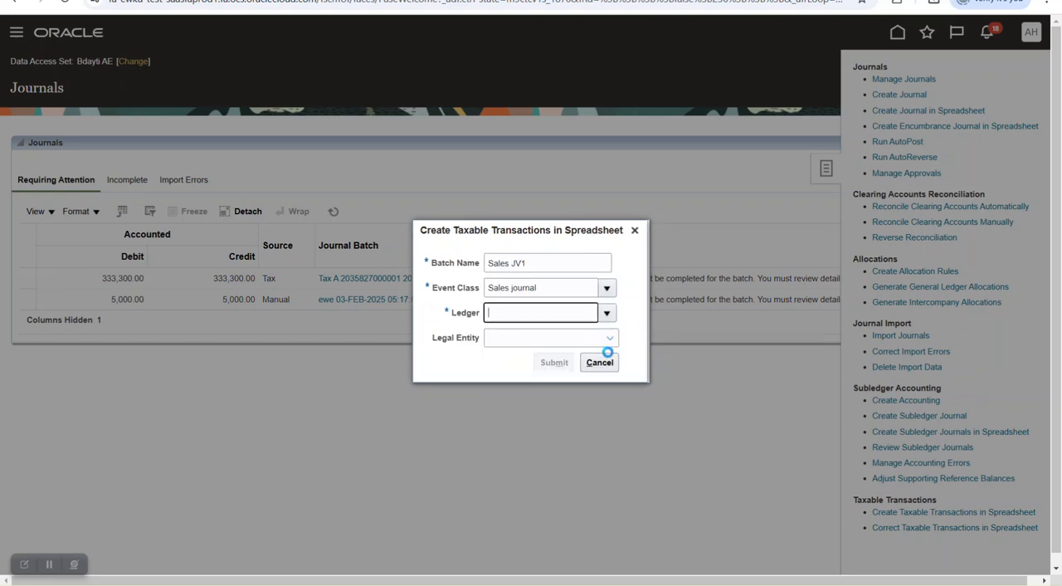
left_click(611, 338)
left_click(538, 368)
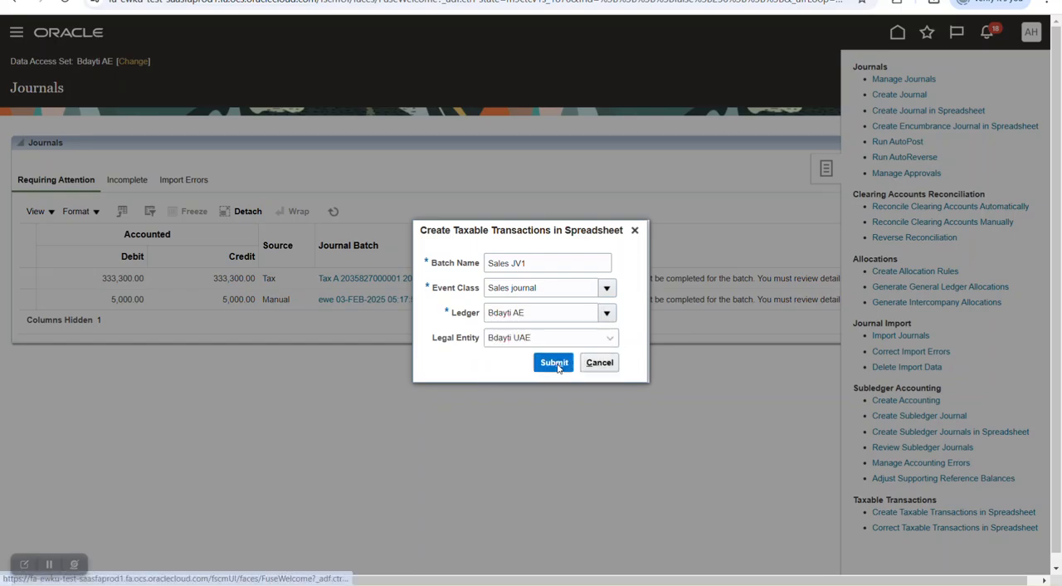
left_click(553, 360)
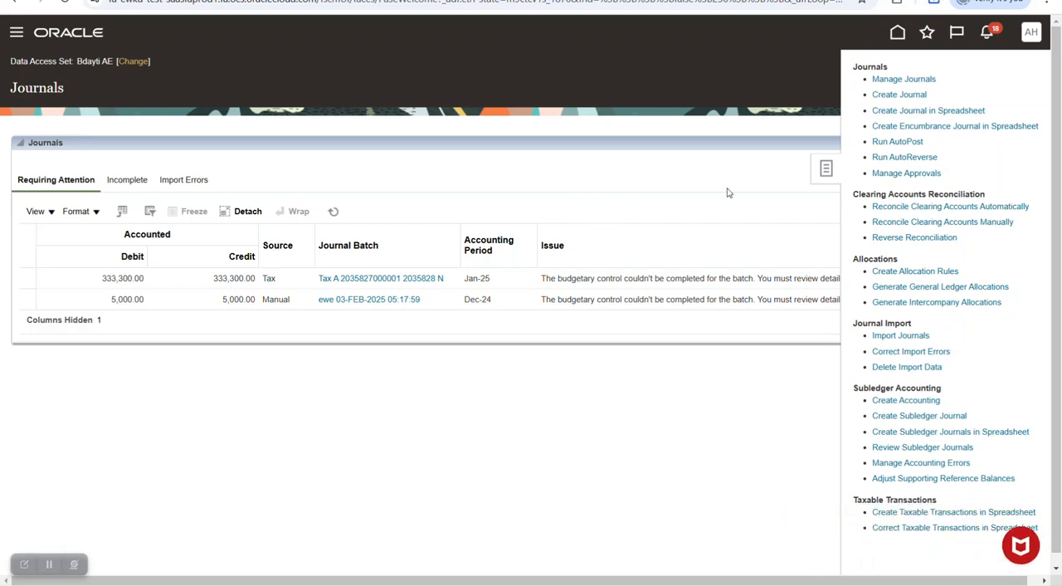
- In the sales journal spreadsheet in Excel, enter journal number 2220252 in the first data row
left_click(584, 350)
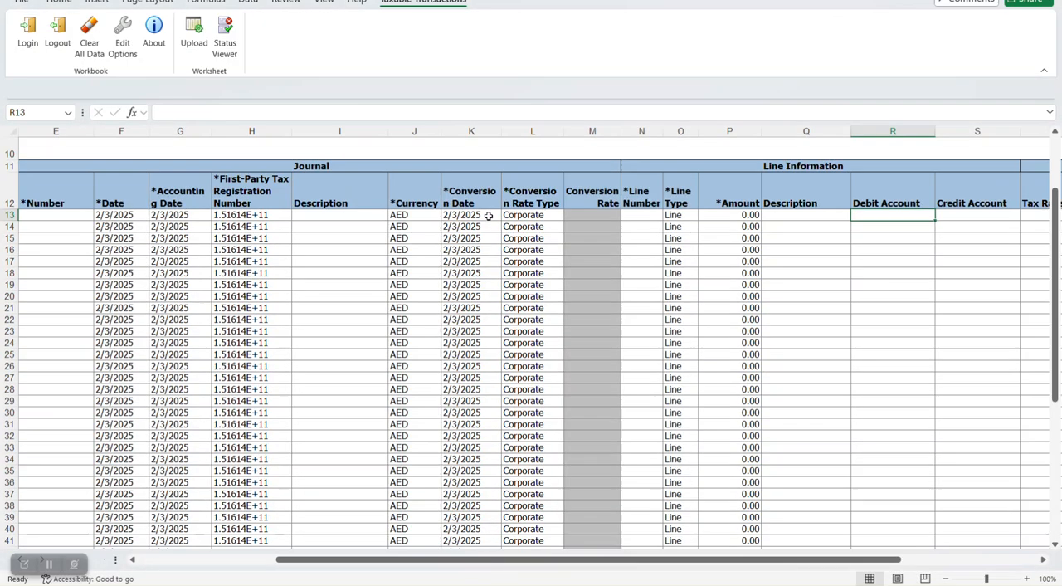
left_click(235, 563)
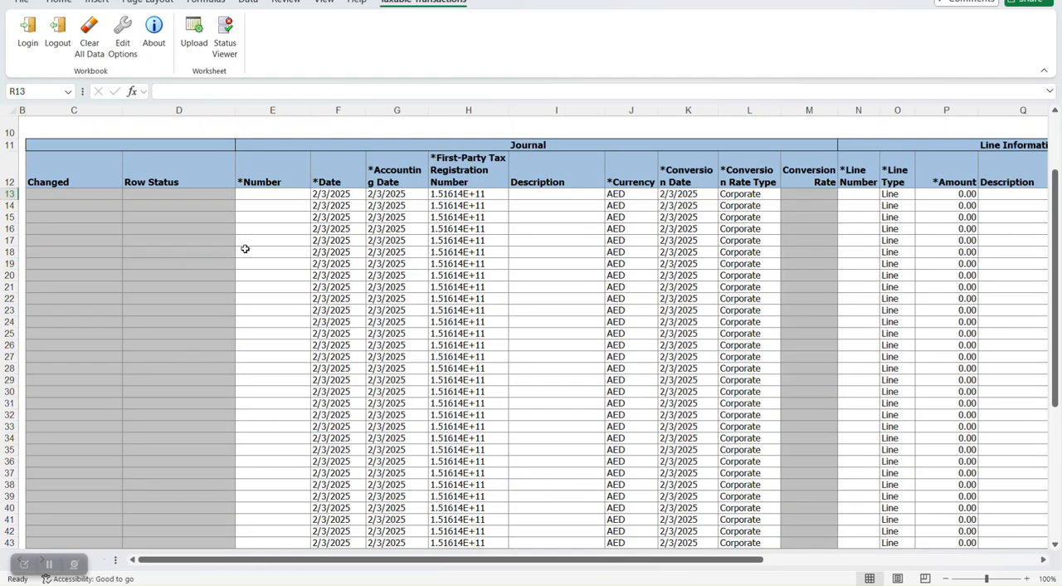
left_click(260, 201)
left_click(260, 197)
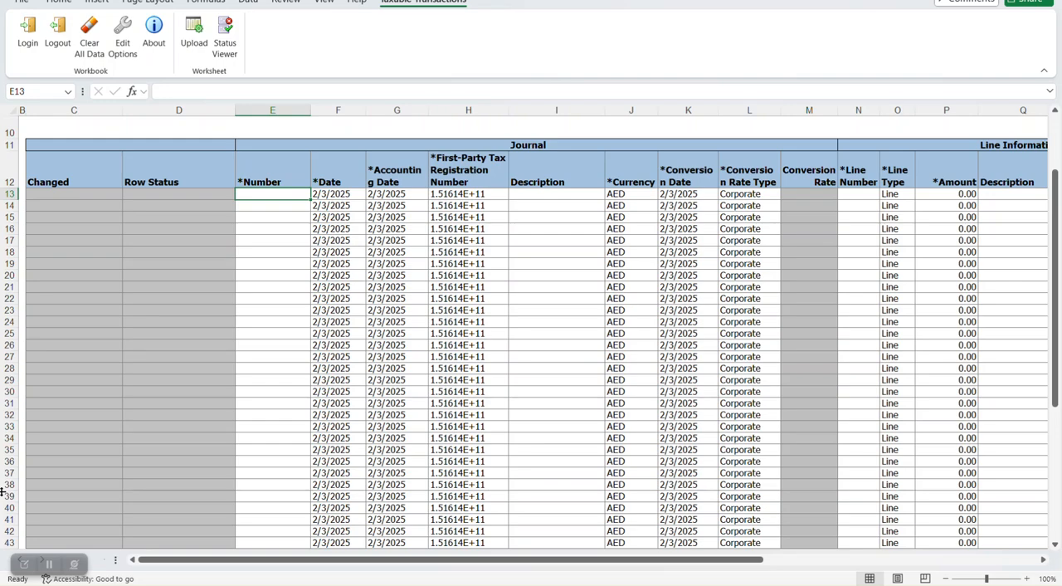
type("2220252")
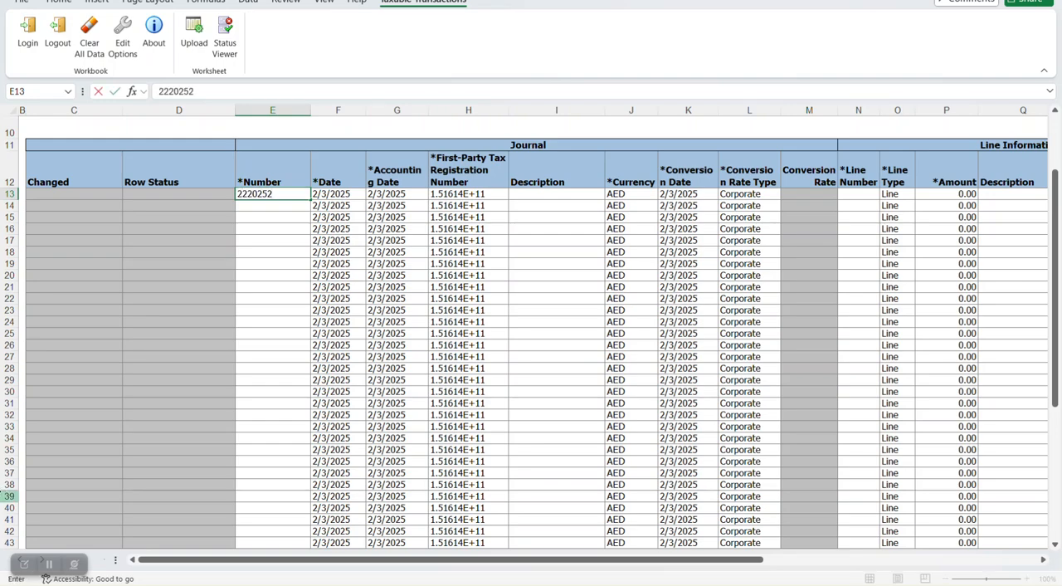
key("Tab")
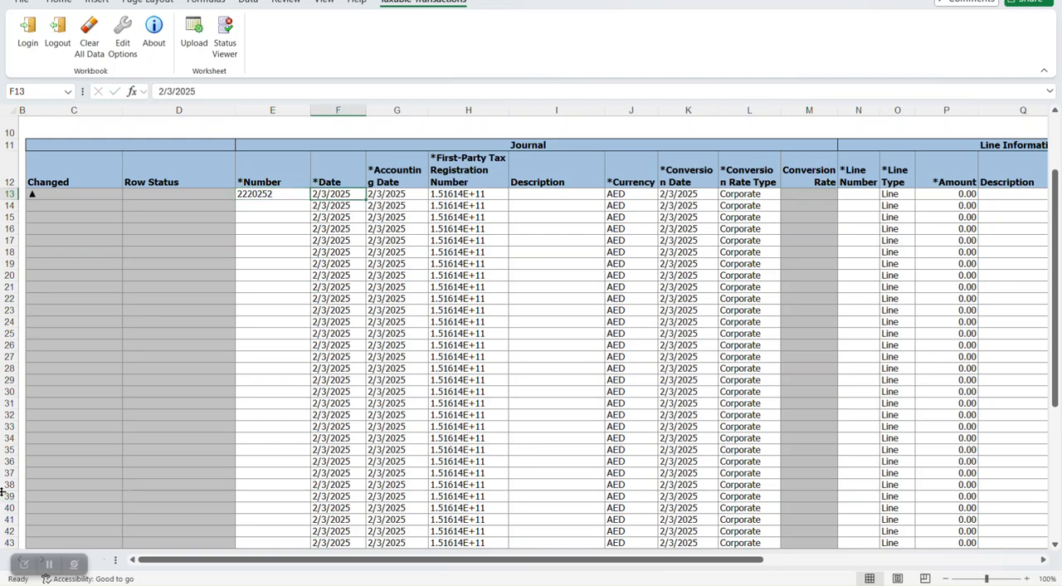
left_click(523, 198)
key("Tab")
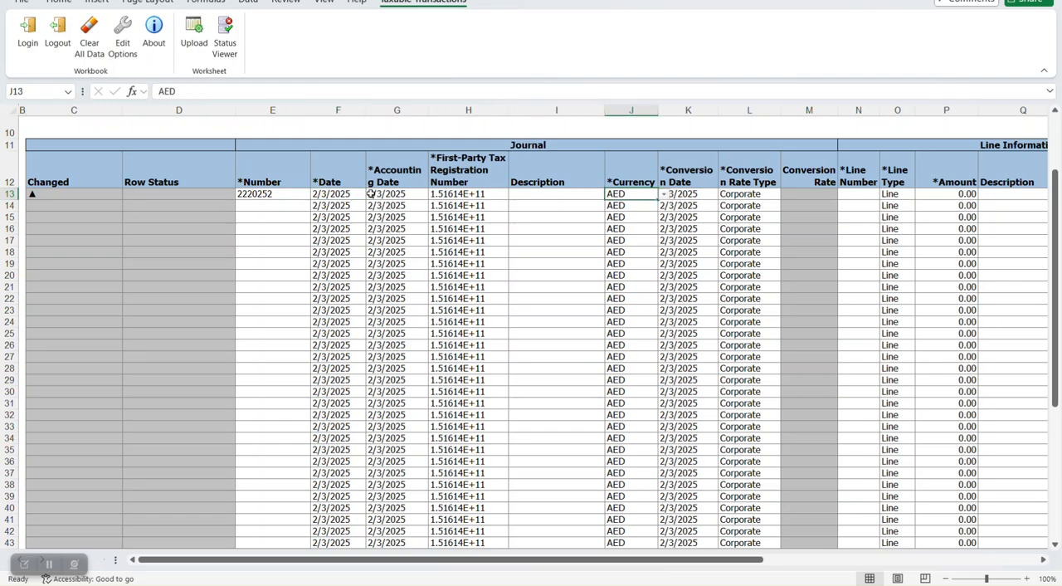
- Set the first row's journal date to 1/1/2025
left_click(317, 191)
left_click(170, 92)
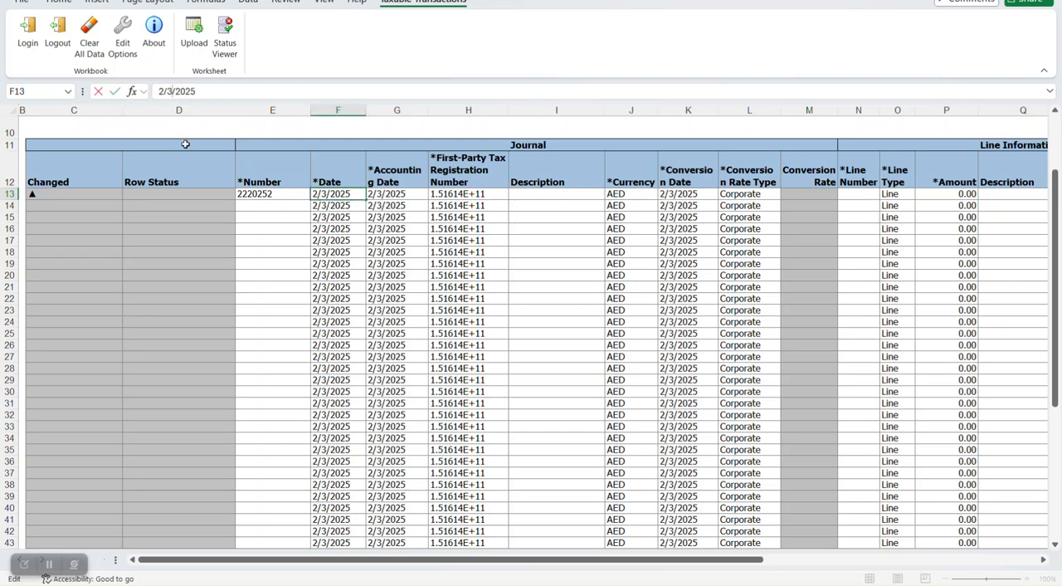
key("BackSpace")
type("1")
key("BackSpace")
type("1")
left_click(287, 196)
left_click(332, 194)
- Copy the 1/1/2025 journal date into the same row's accounting date and conversion date
key("ctrl+c")
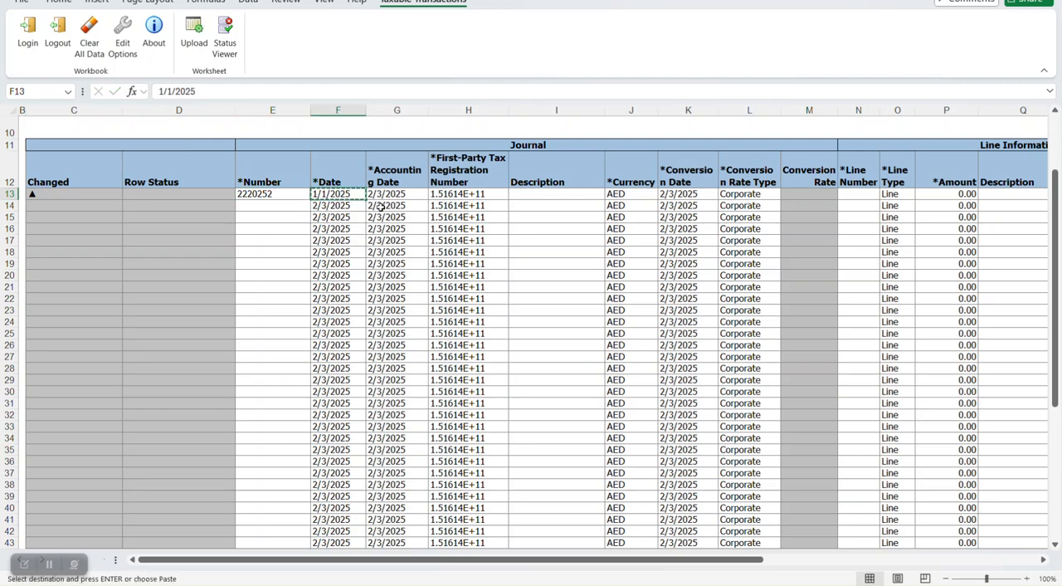
left_click(383, 191)
key("ctrl+v")
key("Right")
key("Right")
key("Right")
key("Right")
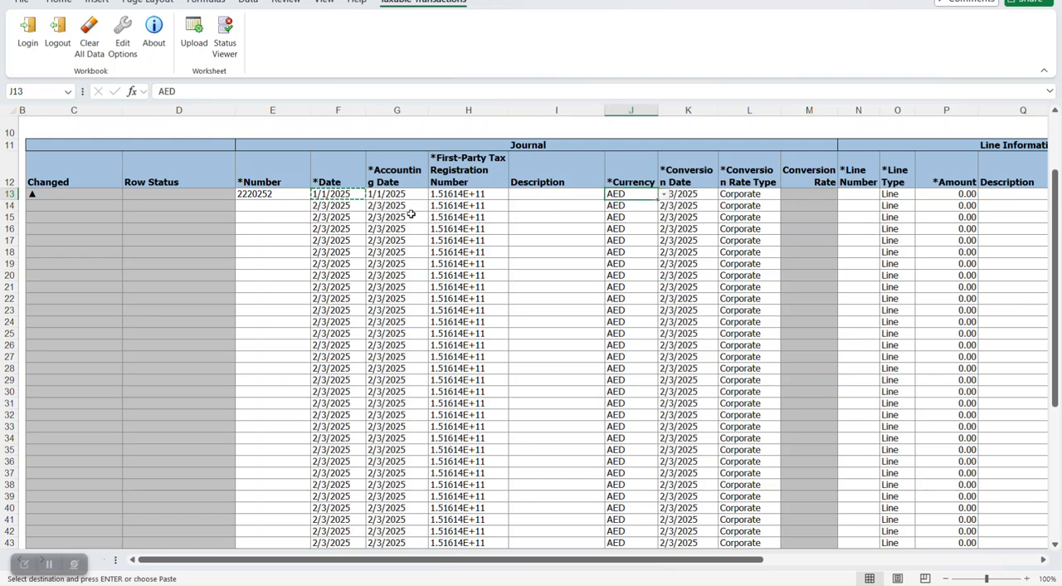
key("Right")
key("Right")
key("Right")
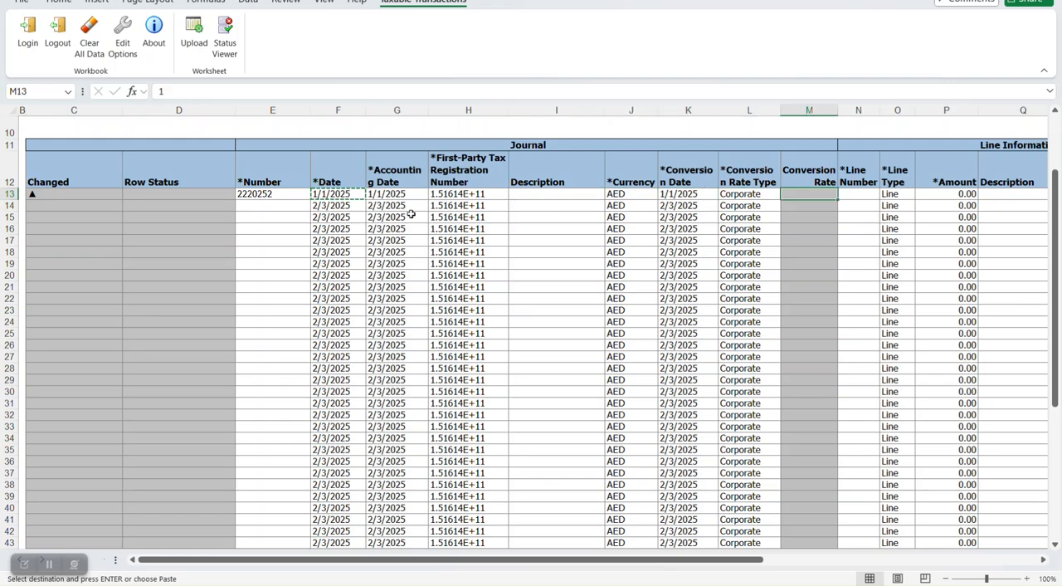
- Enter line number 1 and an amount of 45000 for the first journal row
type("1")
key("Right")
key("Right")
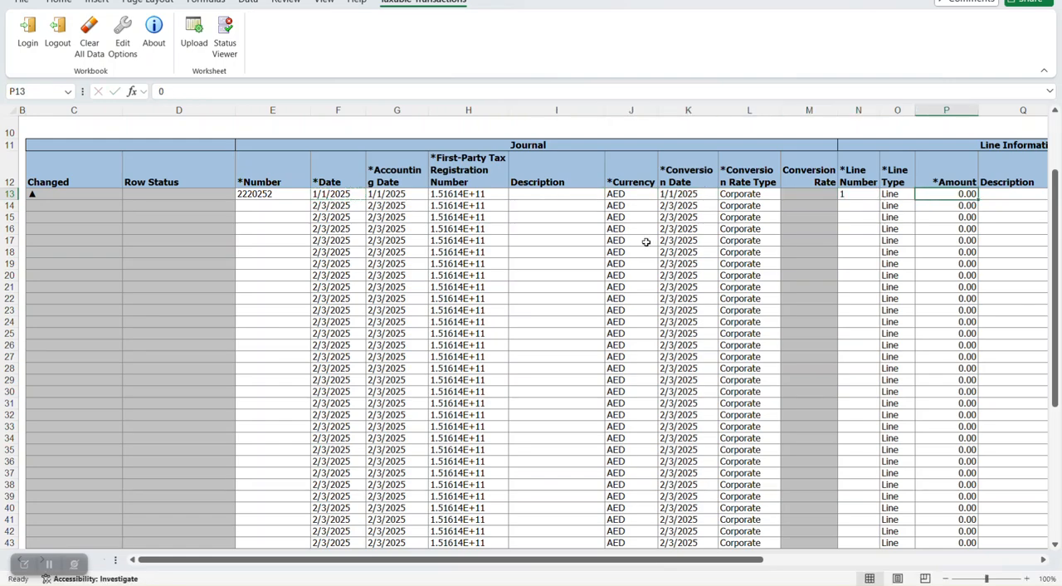
type("45000")
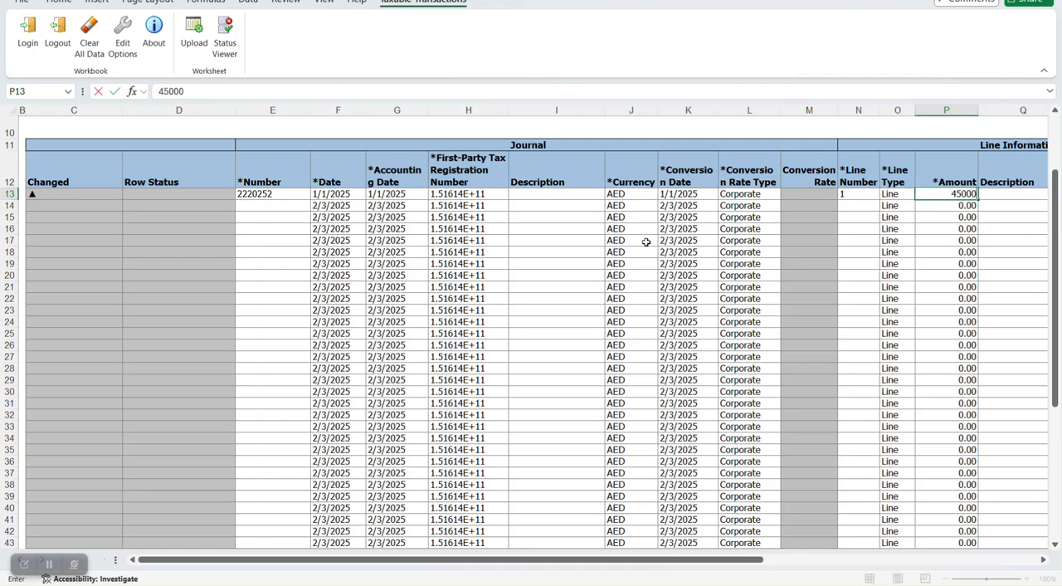
key("Right")
key("Right")
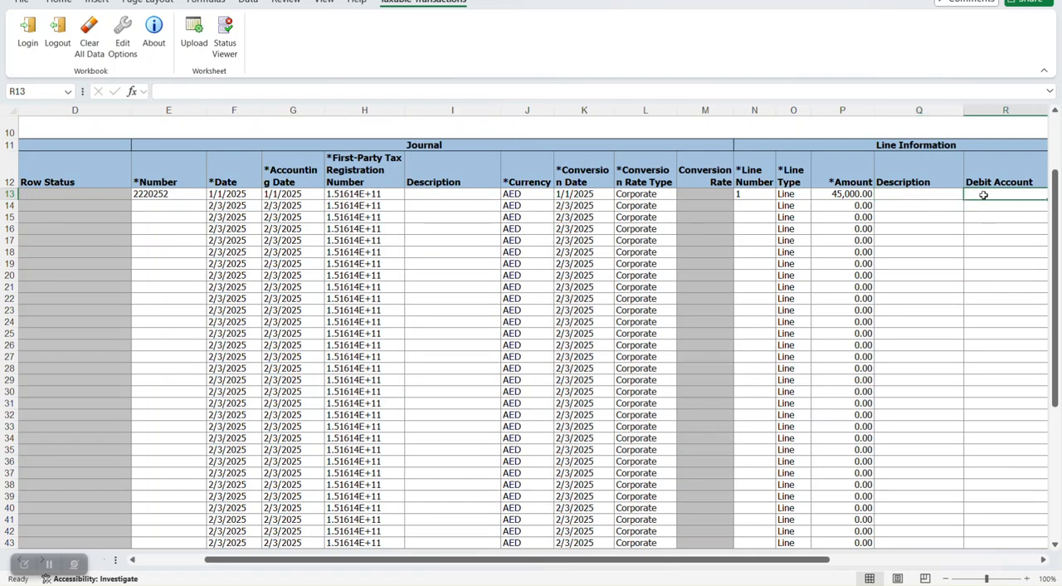
- Set the row's debit account to company 01 Bdayti UAE, cost center 000 and account 120400 Customer
double_click(984, 195)
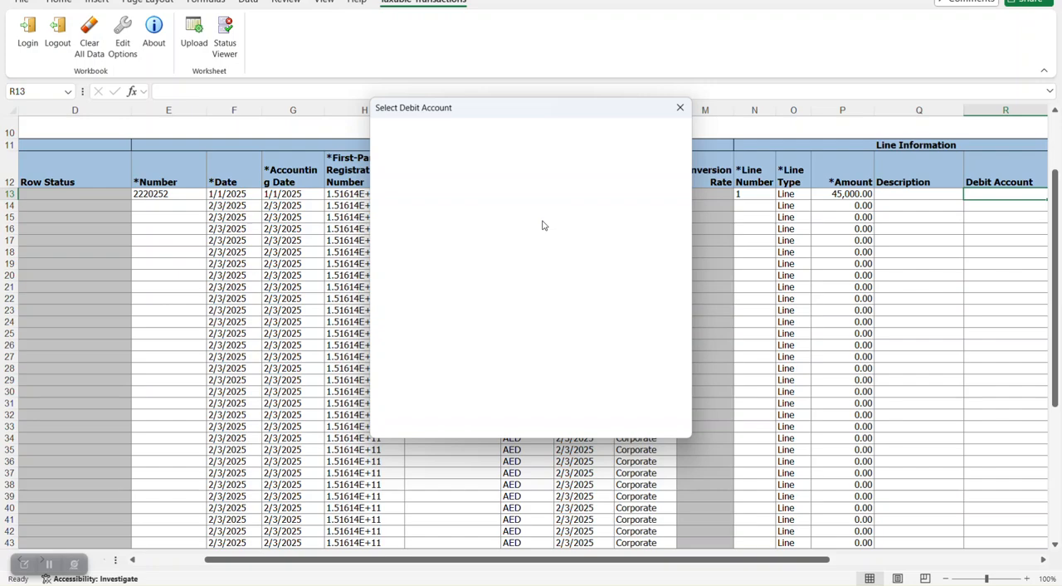
left_click(543, 128)
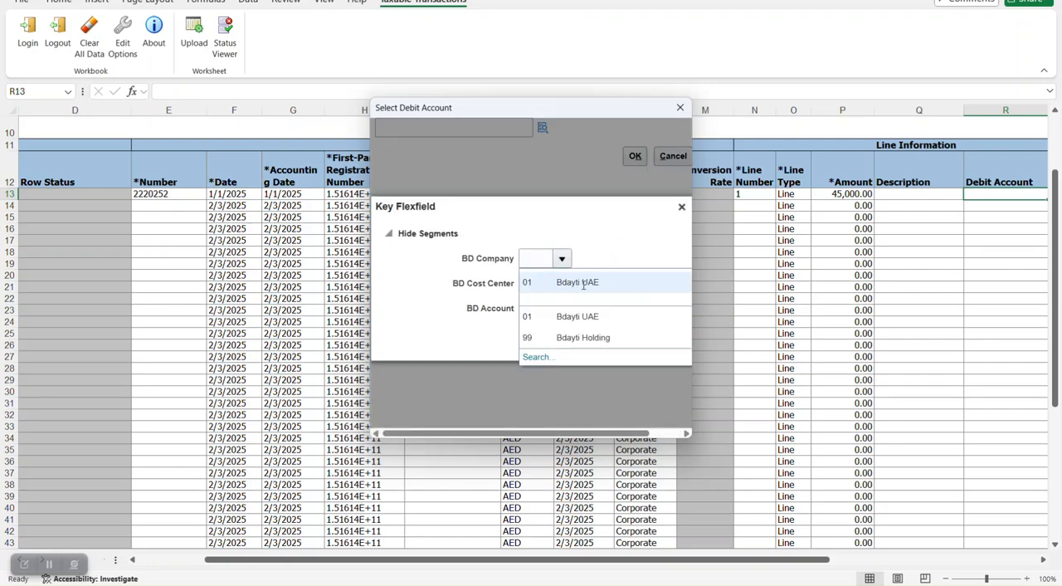
left_click(582, 284)
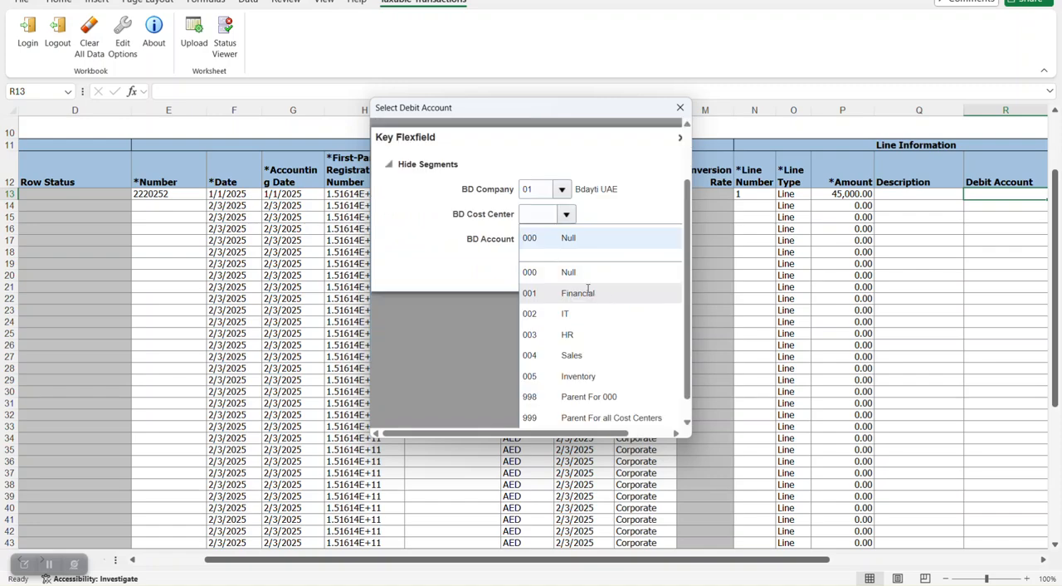
scroll(598, 332, "down", 1)
left_click(586, 251)
left_click(579, 308)
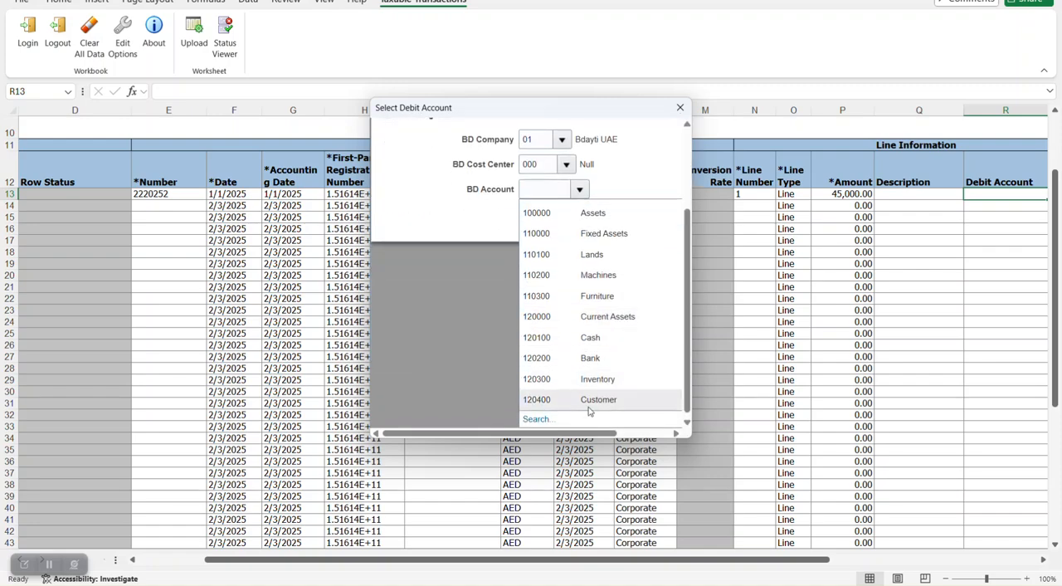
left_click(579, 400)
left_click(627, 344)
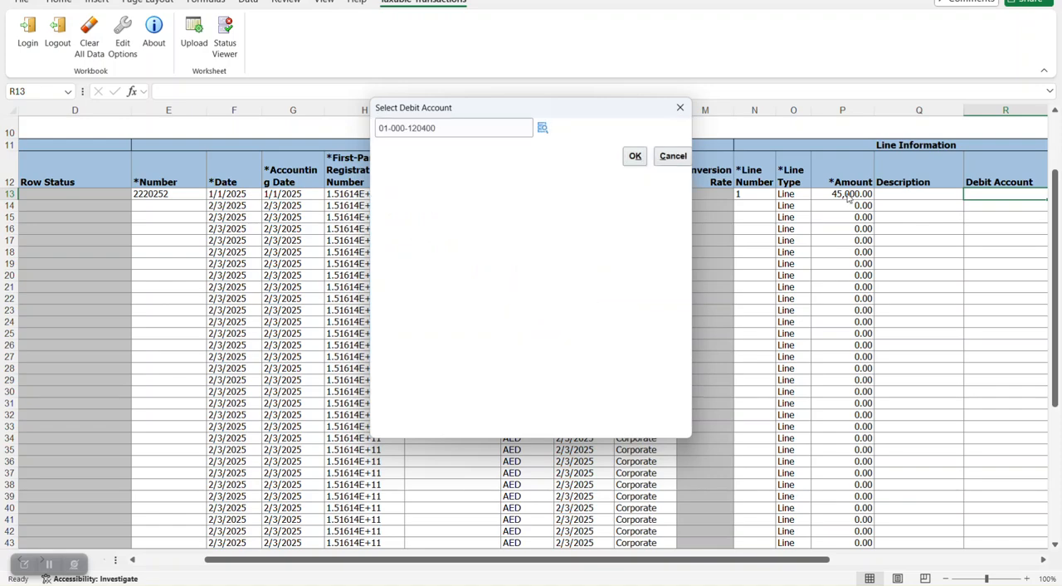
left_click(635, 156)
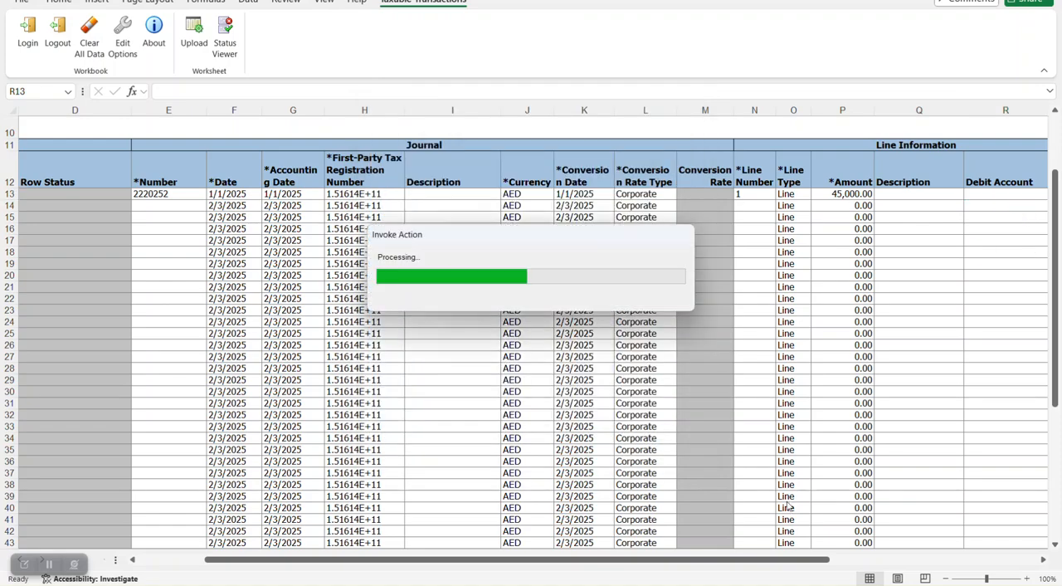
- Set the row's credit account to company 01 Bdayti UAE, cost center 000 and account 120300 Inventory
left_click_drag(777, 559, 906, 559)
left_click(900, 196)
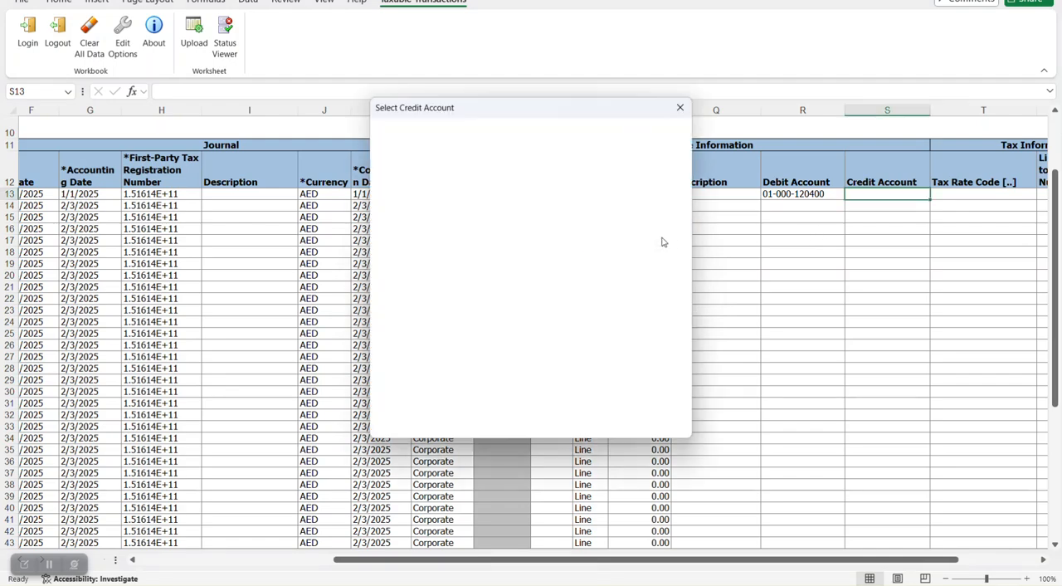
left_click(542, 127)
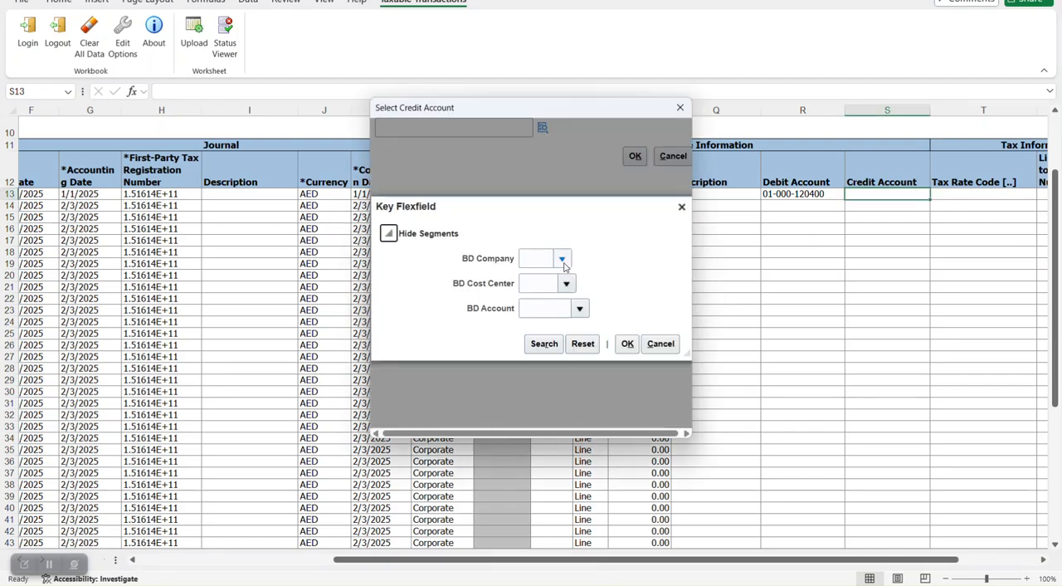
left_click(565, 264)
left_click(611, 282)
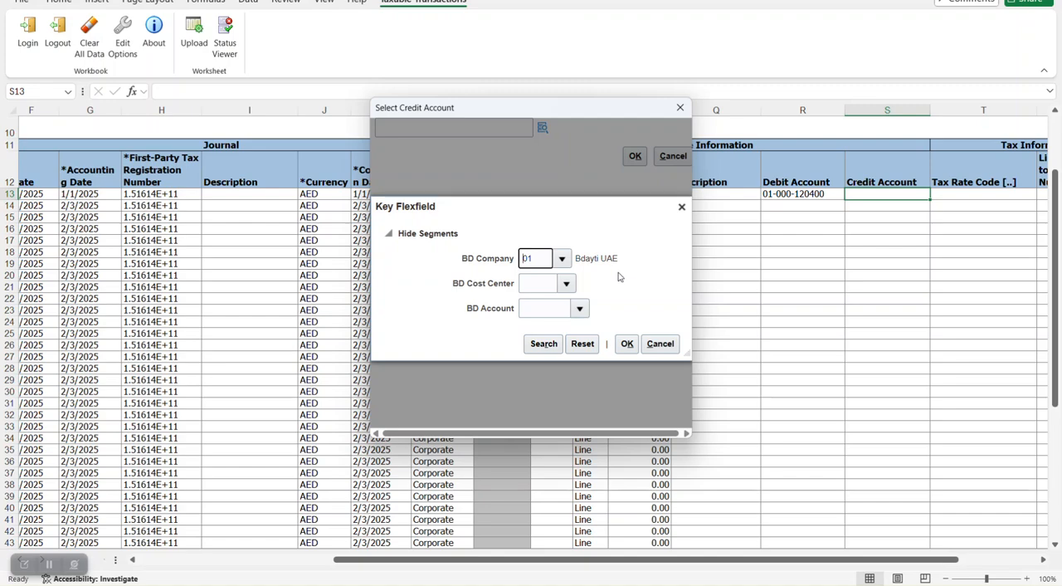
left_click(566, 283)
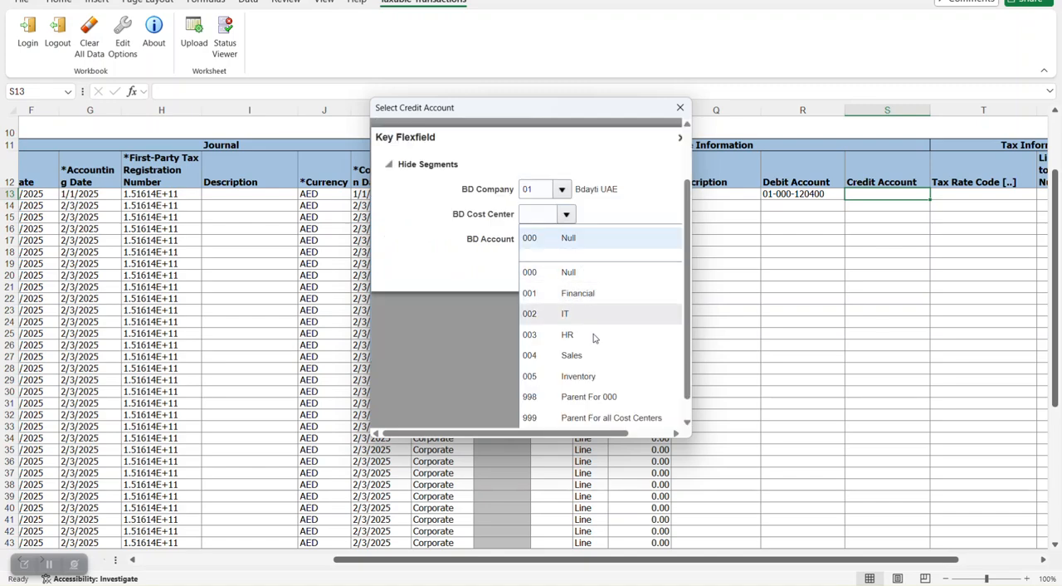
left_click(559, 244)
left_click(579, 307)
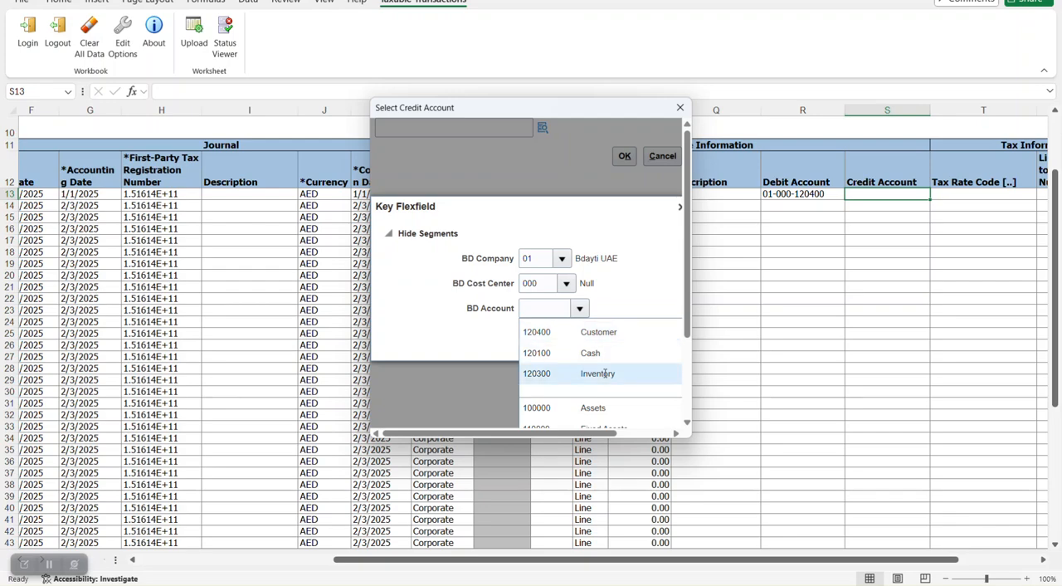
left_click(604, 373)
left_click(625, 341)
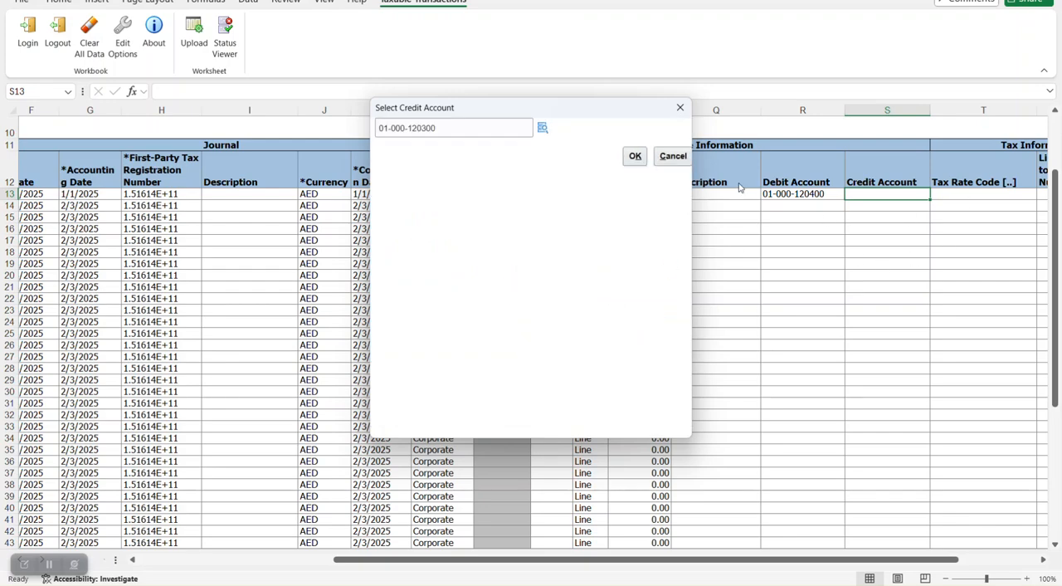
left_click(635, 156)
- Select 10_GL_RATE as the tax rate code for the first journal row
double_click(962, 193)
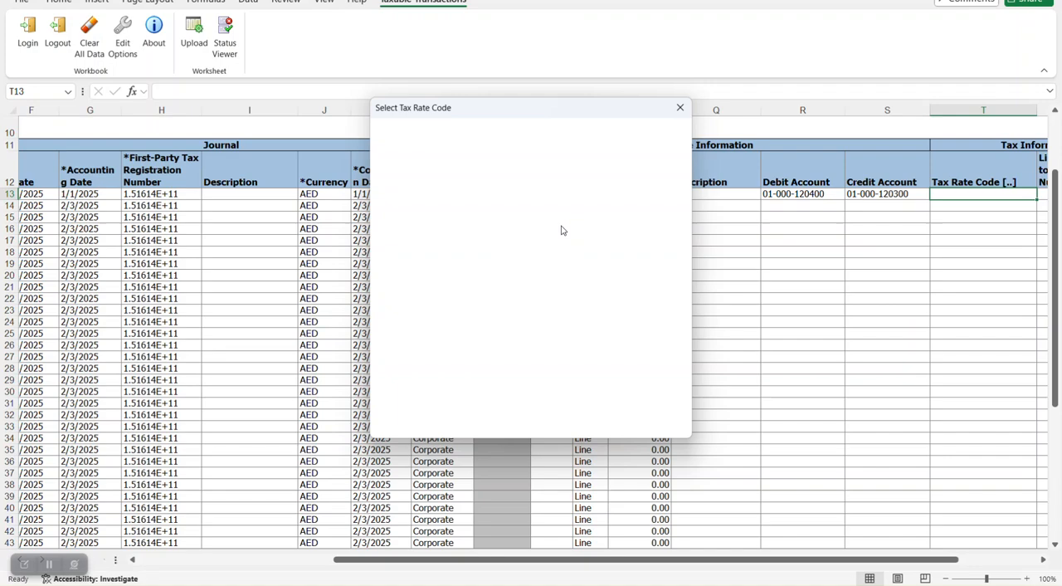
left_click(537, 241)
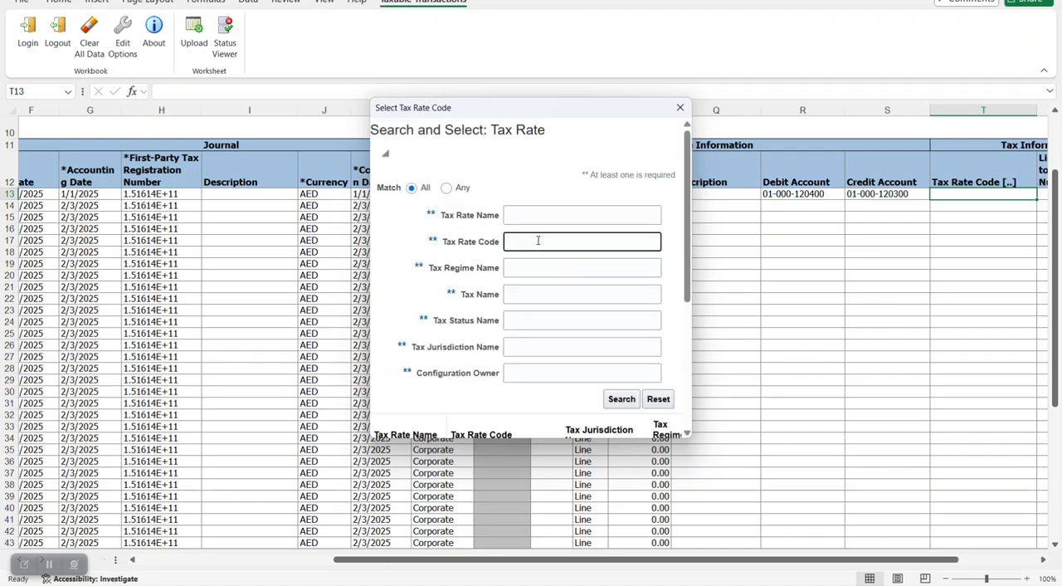
scroll(672, 254, "down", 3)
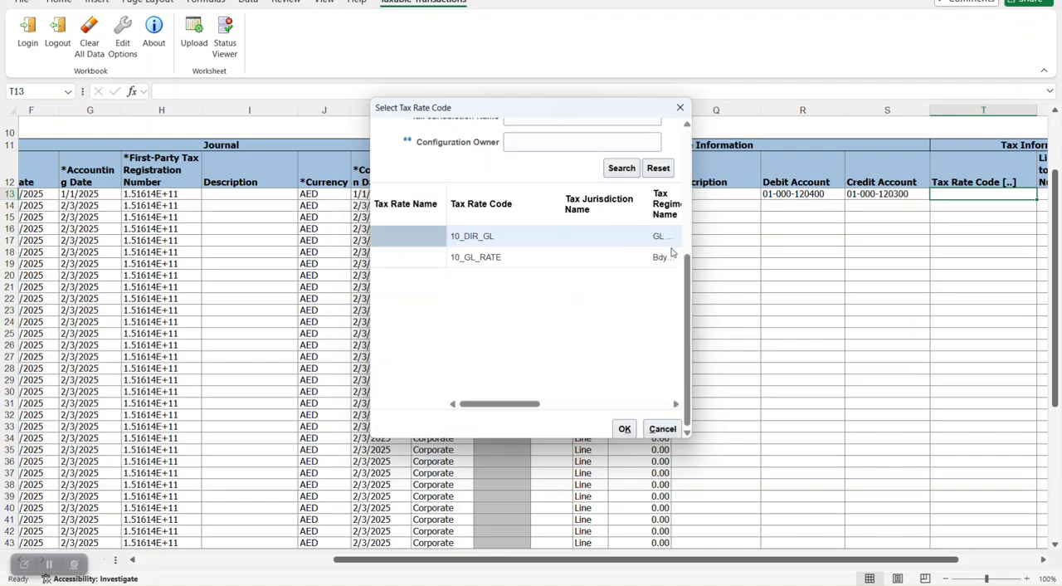
left_click(492, 257)
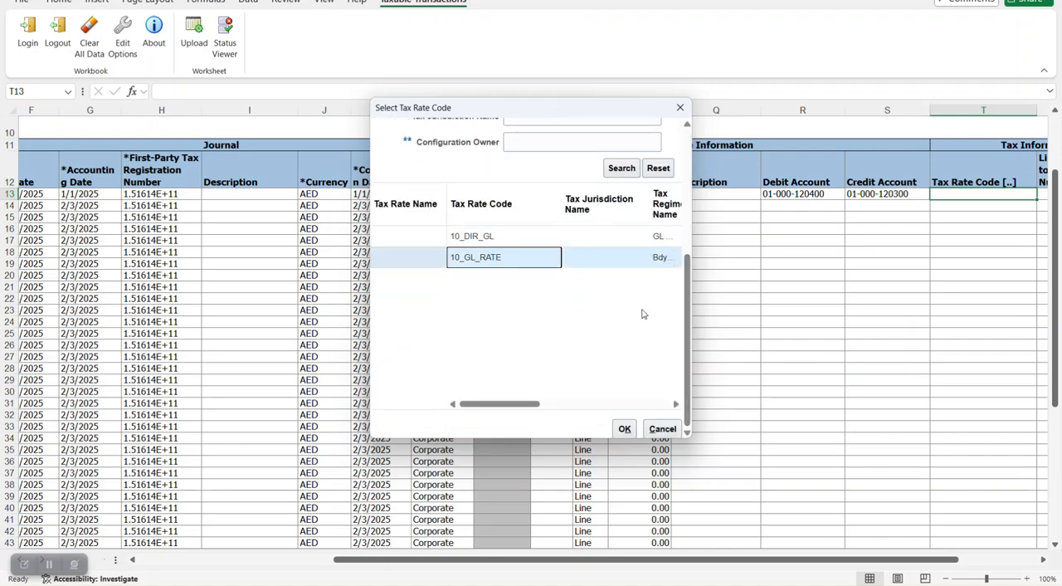
left_click(624, 428)
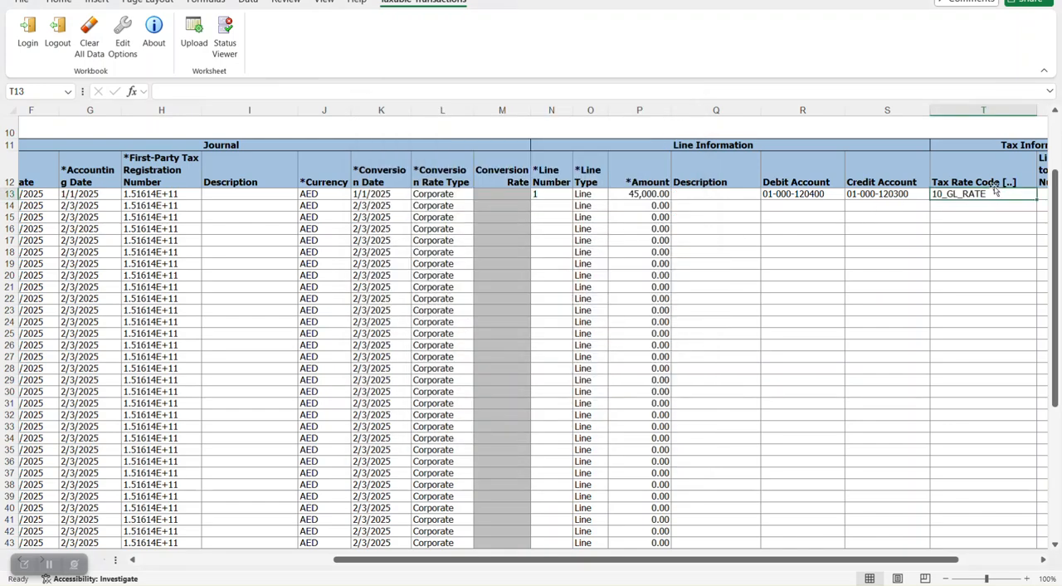
- Upload the sales journal row, continuing on failure, and submit the tax import with Process Accounting set to Yes
left_click_drag(798, 562, 613, 561)
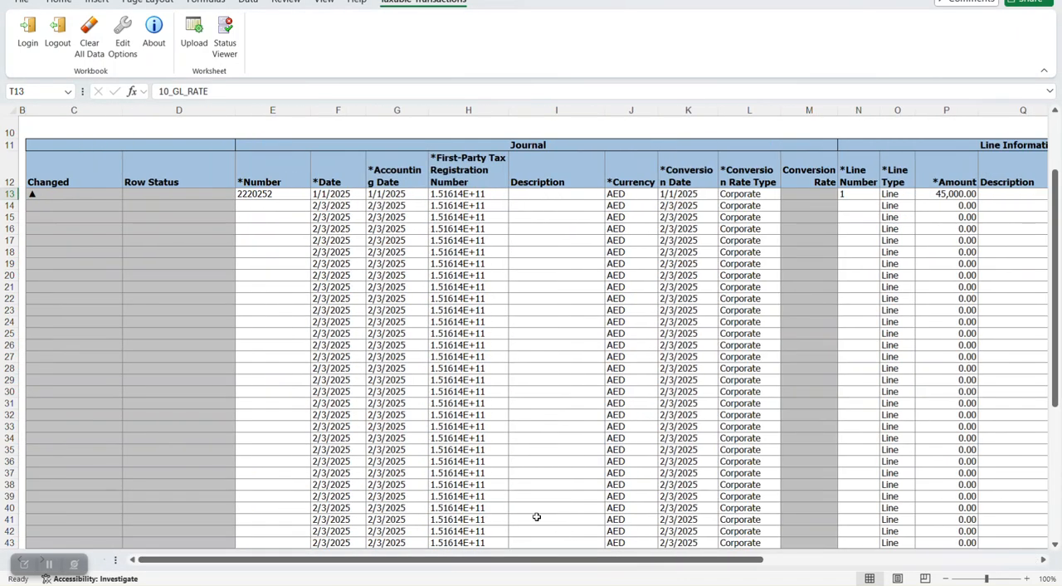
left_click(194, 33)
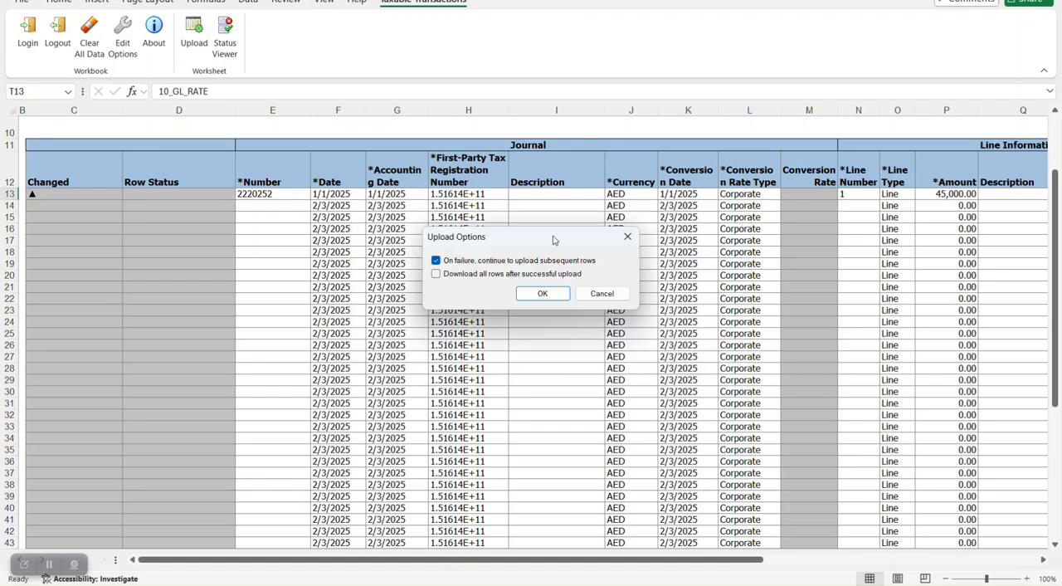
left_click(542, 294)
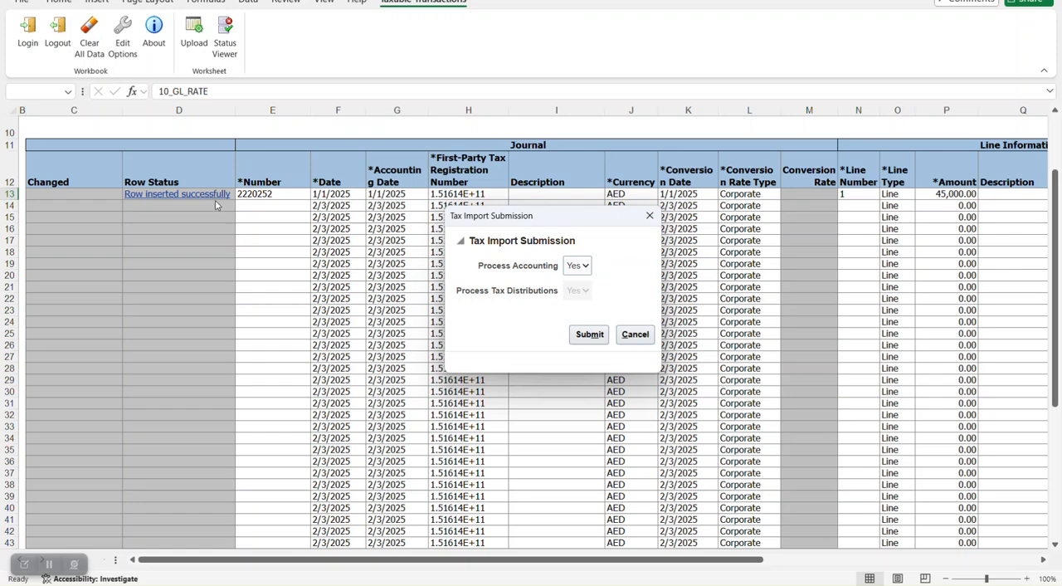
left_click(580, 336)
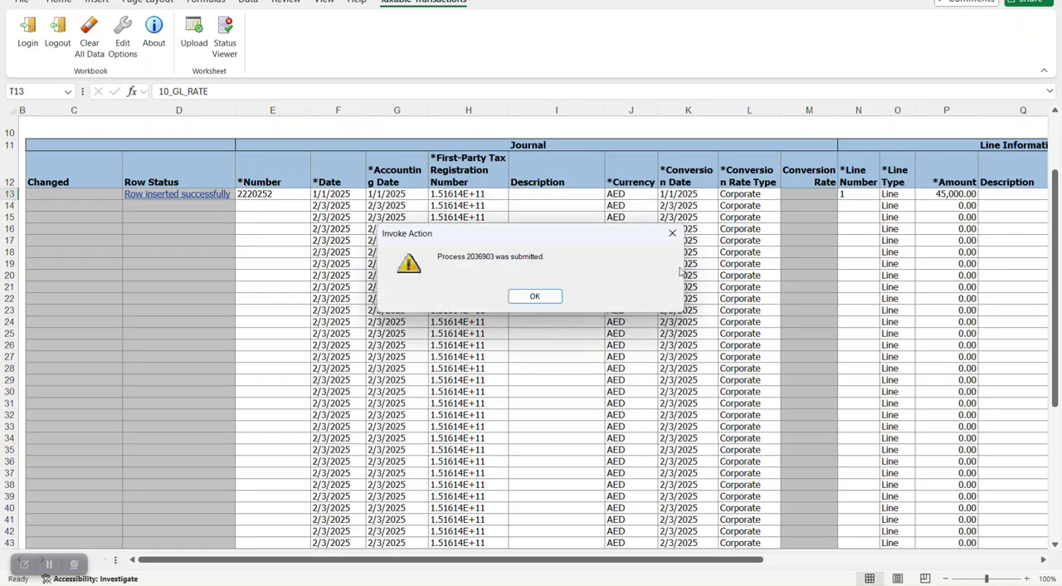
left_click(556, 300)
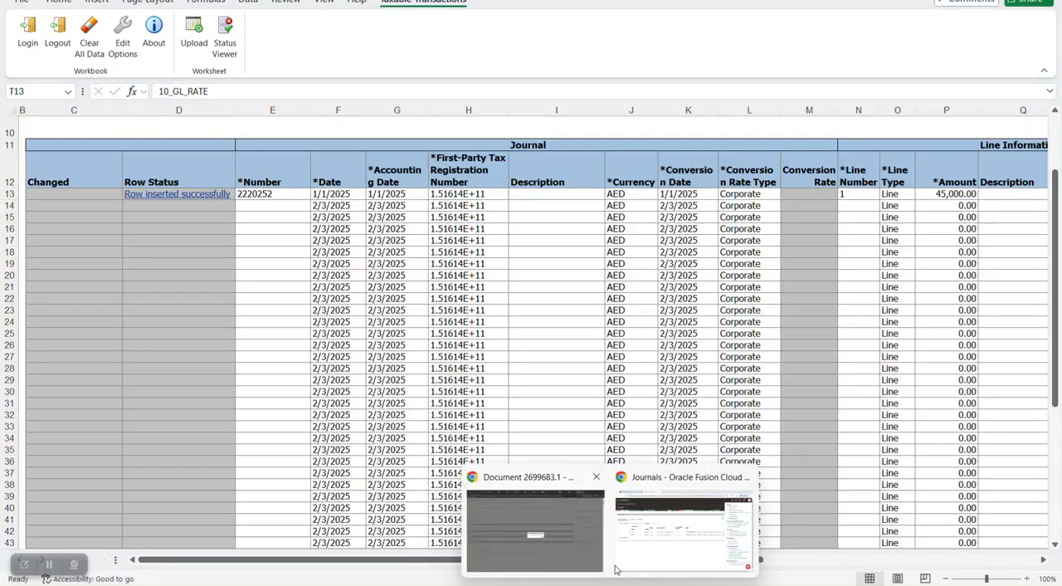
- Switch to Oracle Fusion in the browser, open the scheduled processes and monitor the tax import and accounting runs
left_click(614, 567)
left_click(938, 31)
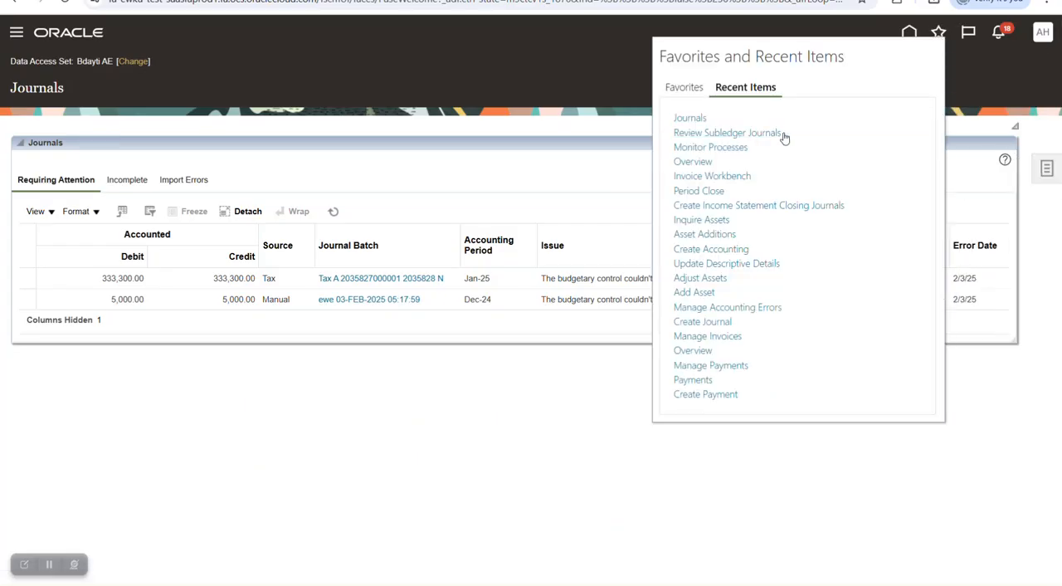
left_click(728, 148)
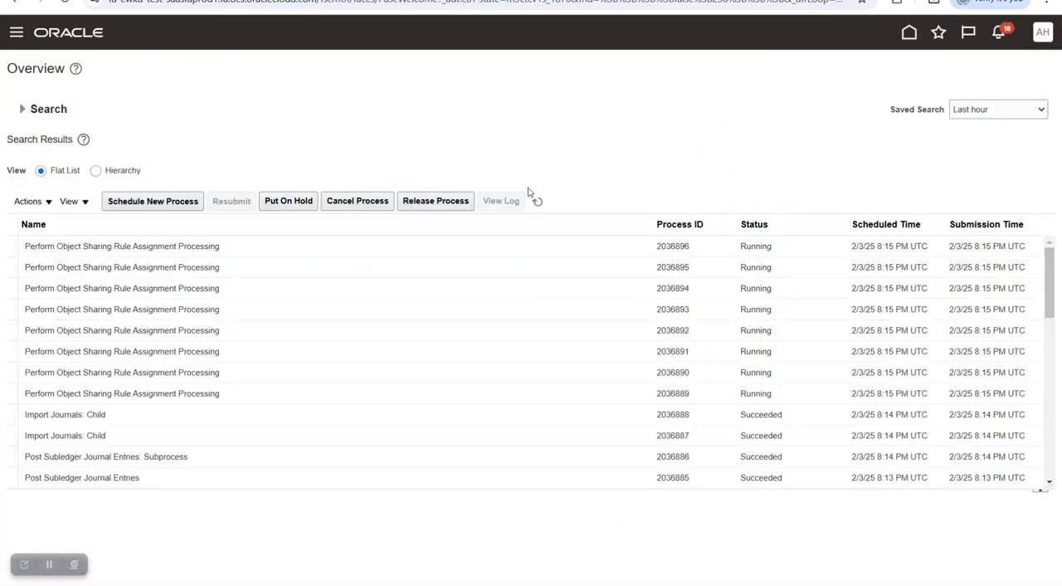
left_click(539, 202)
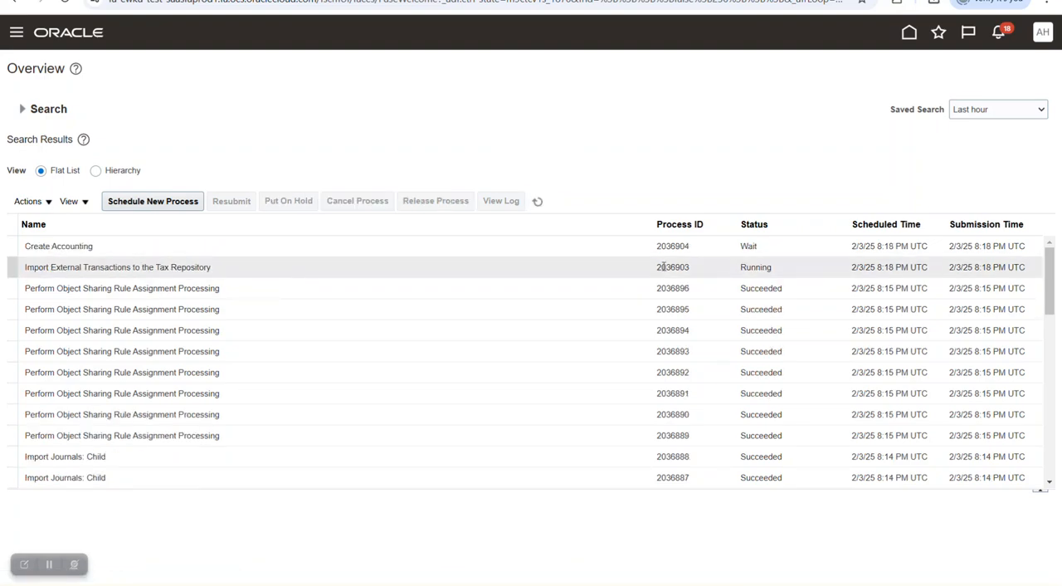
left_click(538, 202)
left_click(537, 201)
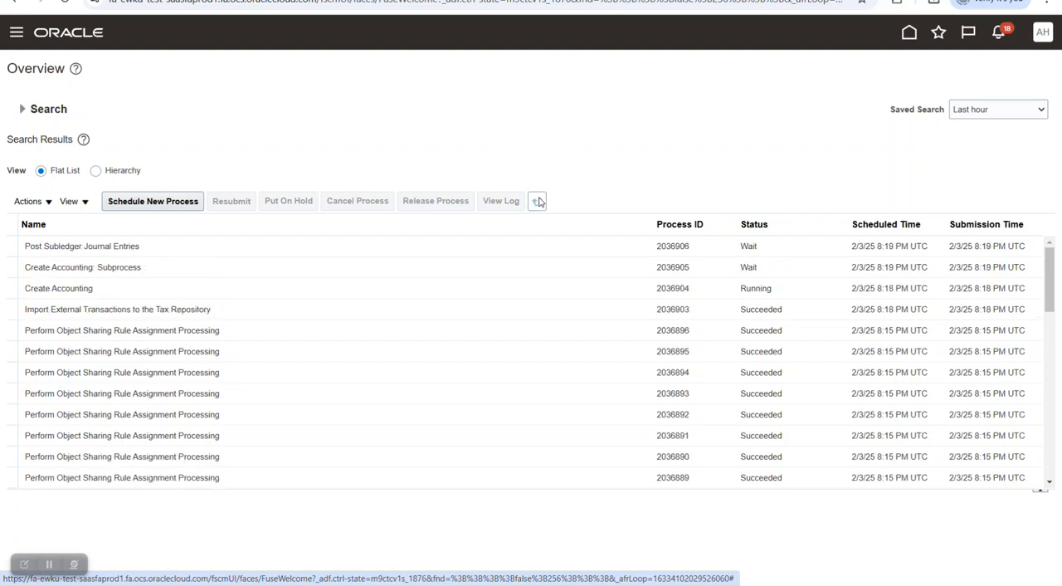
left_click(537, 201)
left_click(538, 202)
left_click(539, 202)
left_click(538, 201)
left_click(538, 202)
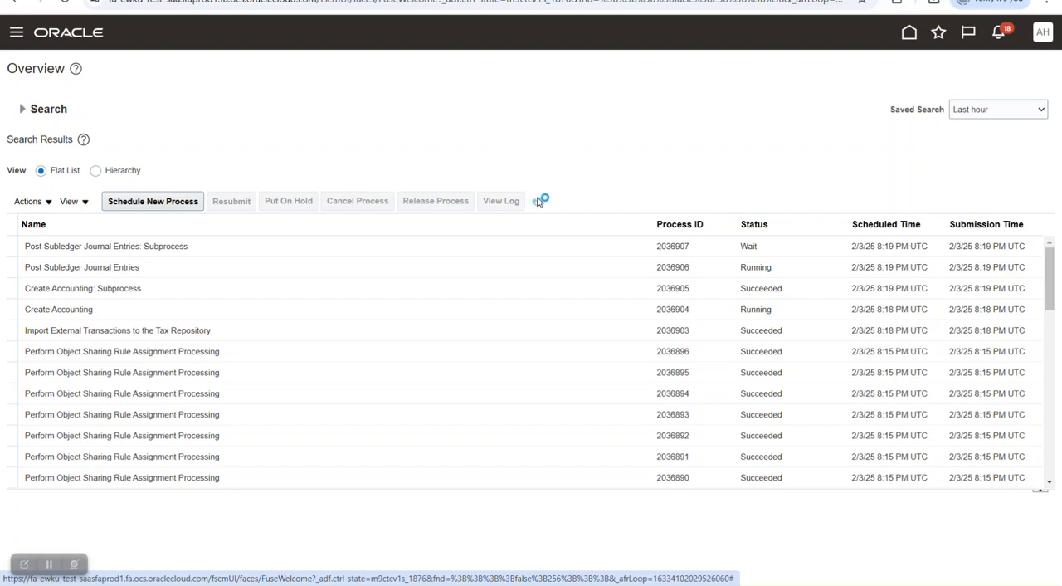
left_click(537, 201)
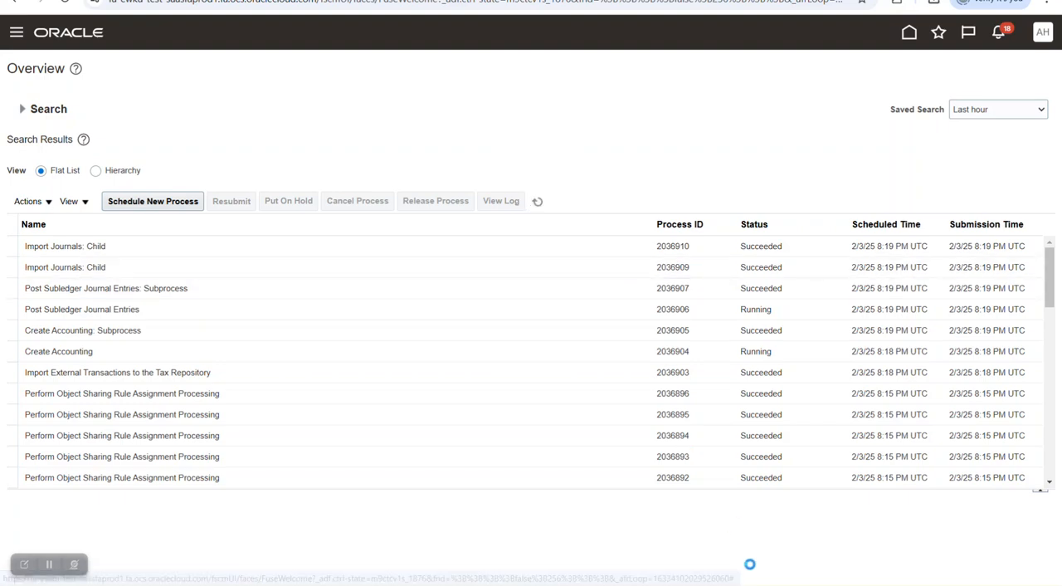
- Switch to the text editor and examine the event class and error line in the "no vat flag" batch's import log
left_click(784, 584)
left_click(653, 168)
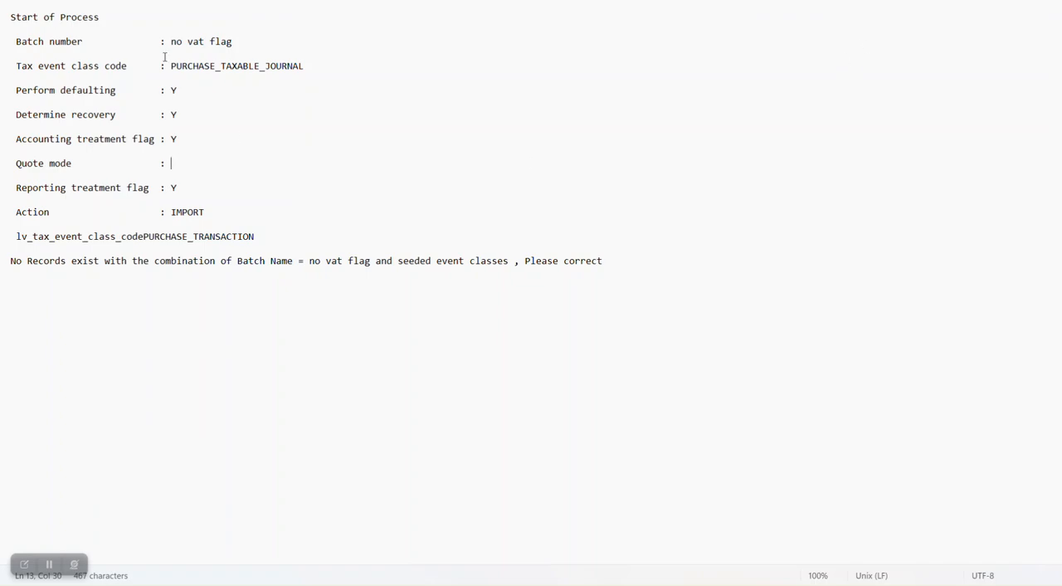
left_click_drag(171, 66, 323, 83)
left_click(258, 106)
left_click_drag(309, 262, 497, 264)
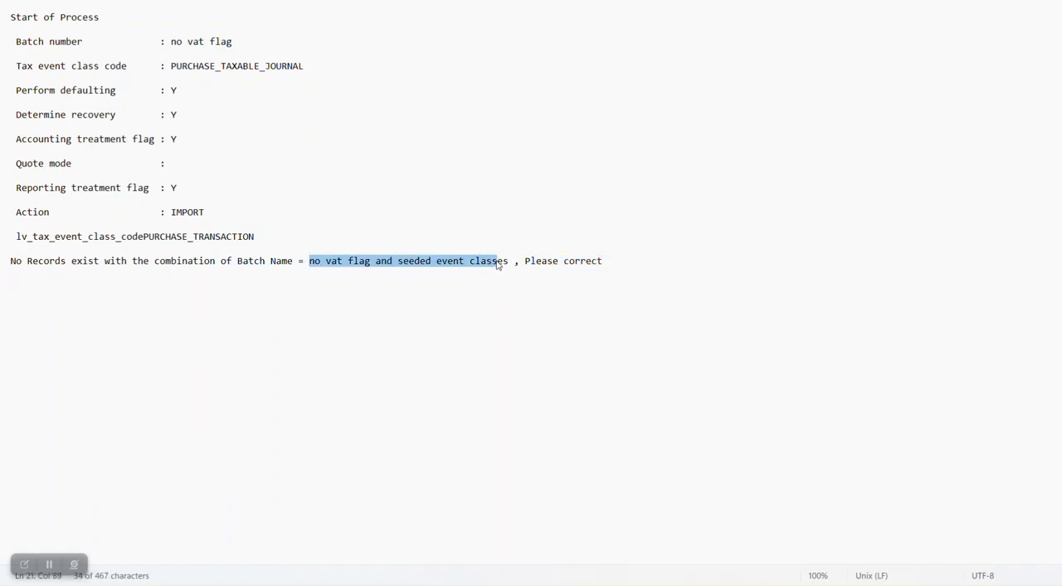
left_click(287, 262)
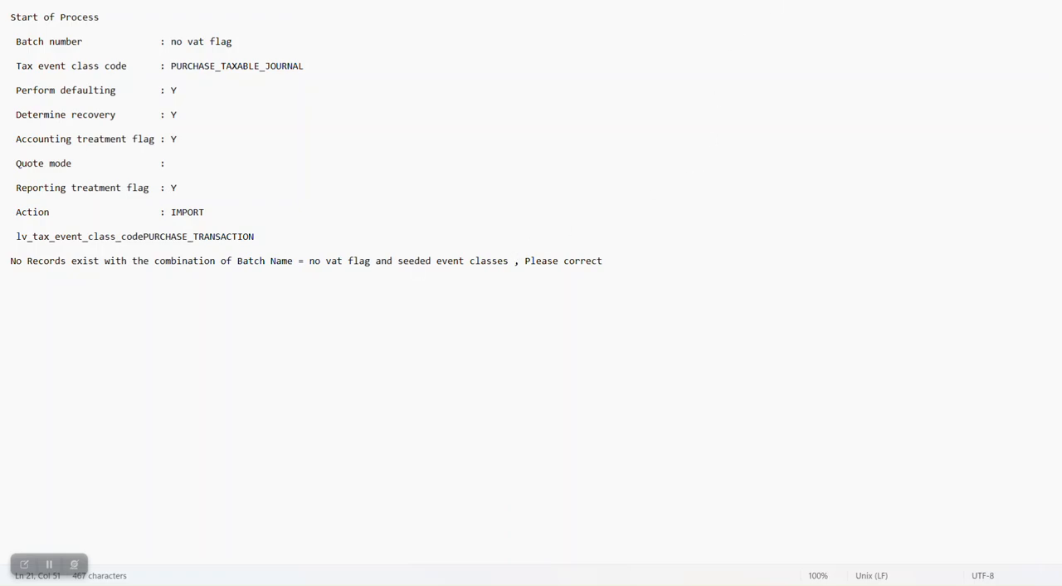
- Open the Purc JV batch's import log and examine the lines about tax not being calculated
left_click(767, 2)
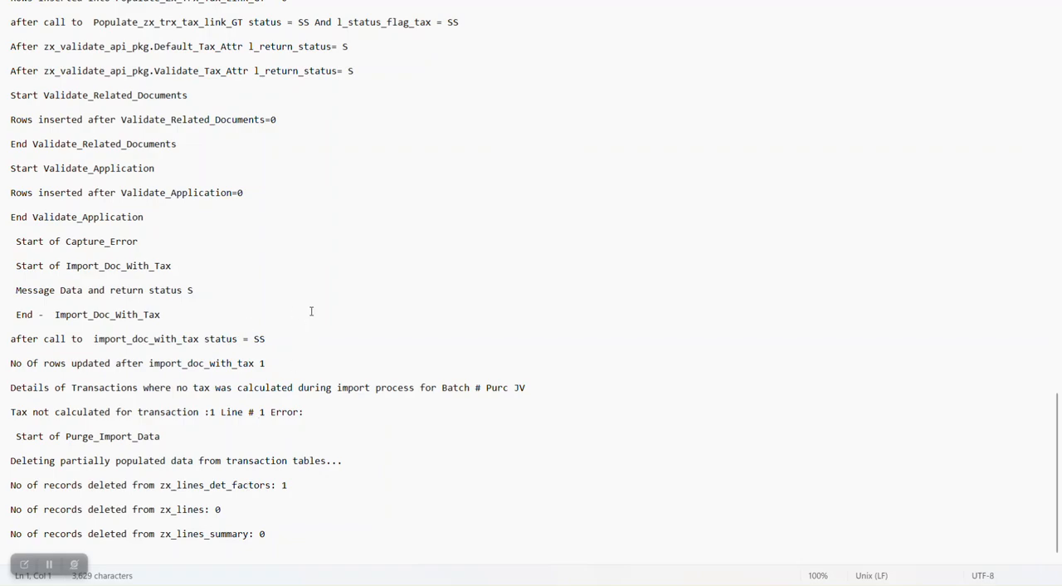
scroll(311, 316, "up", 2)
scroll(313, 316, "down", 2)
left_click_drag(177, 389, 406, 399)
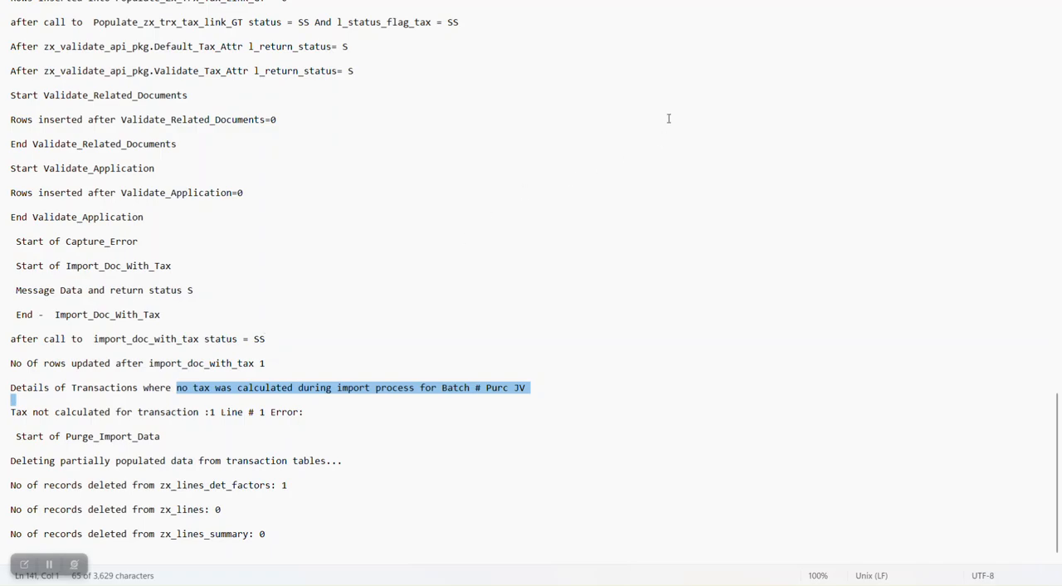
- Return to Oracle Fusion in the browser and refresh the scheduled process list
key("alt+Tab")
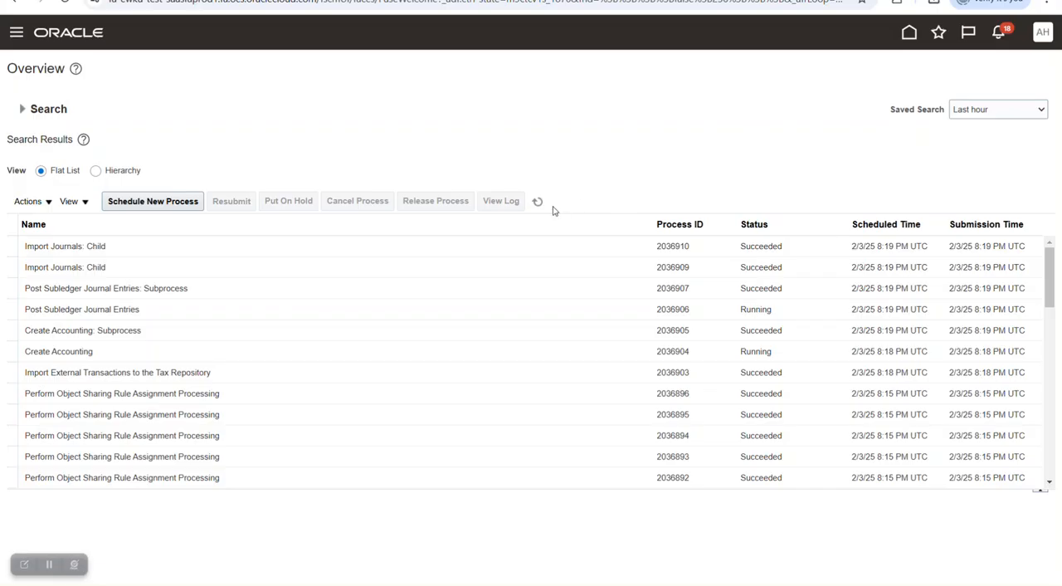
left_click(538, 201)
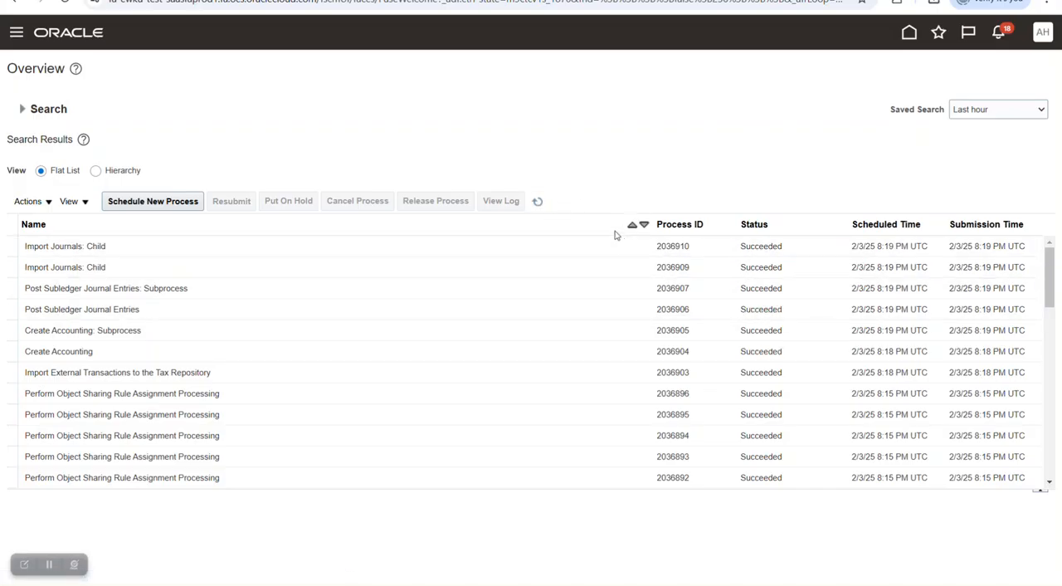
left_click(543, 201)
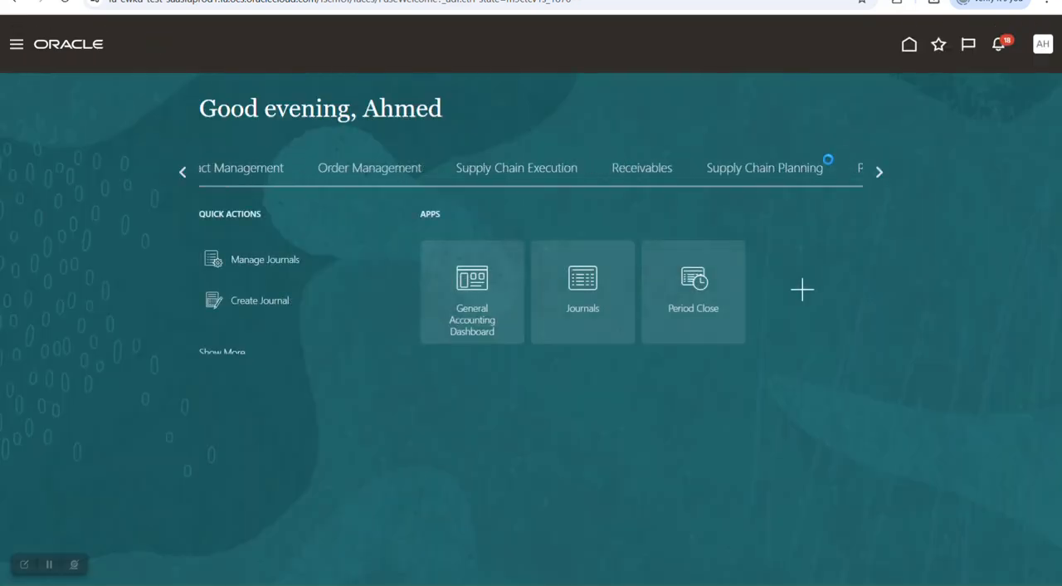
- Search the subledger journals for ledger Bdayti AE, source Tax, dates 1/1/25 to 1/31/25 and status Final
left_click(604, 294)
left_click(1046, 169)
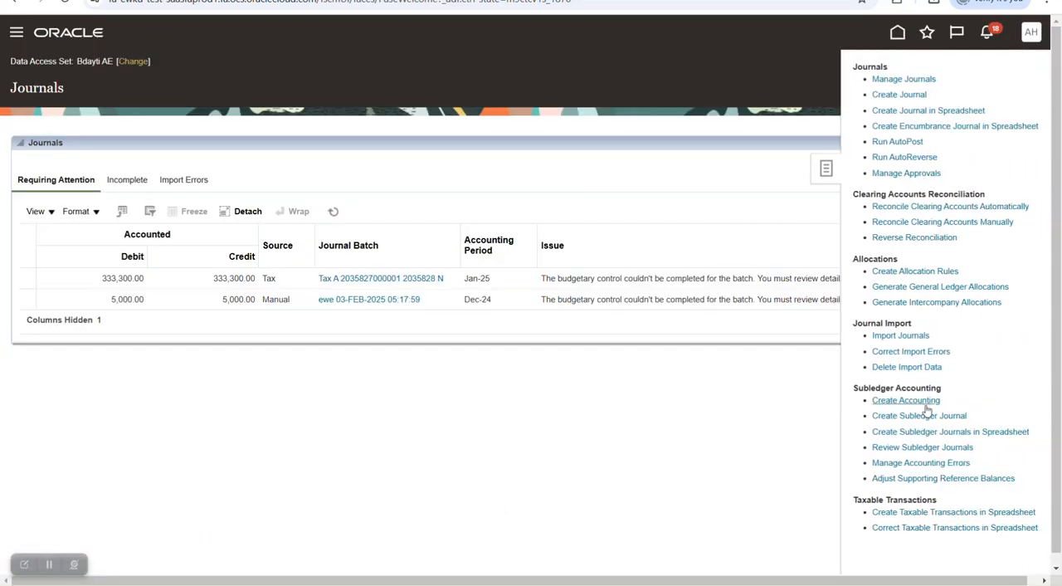
left_click(921, 447)
left_click(375, 201)
left_click(349, 280)
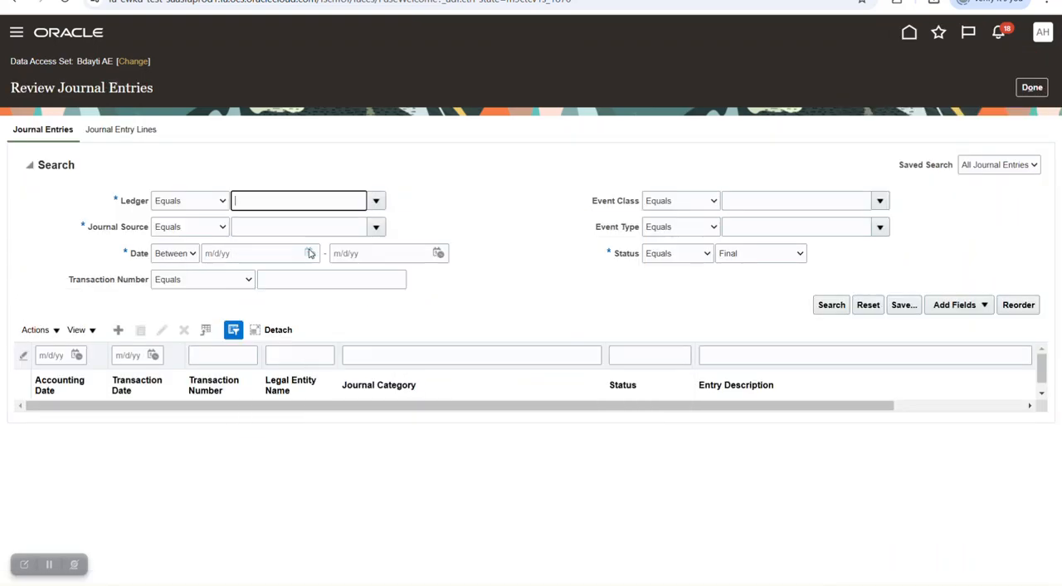
left_click(375, 227)
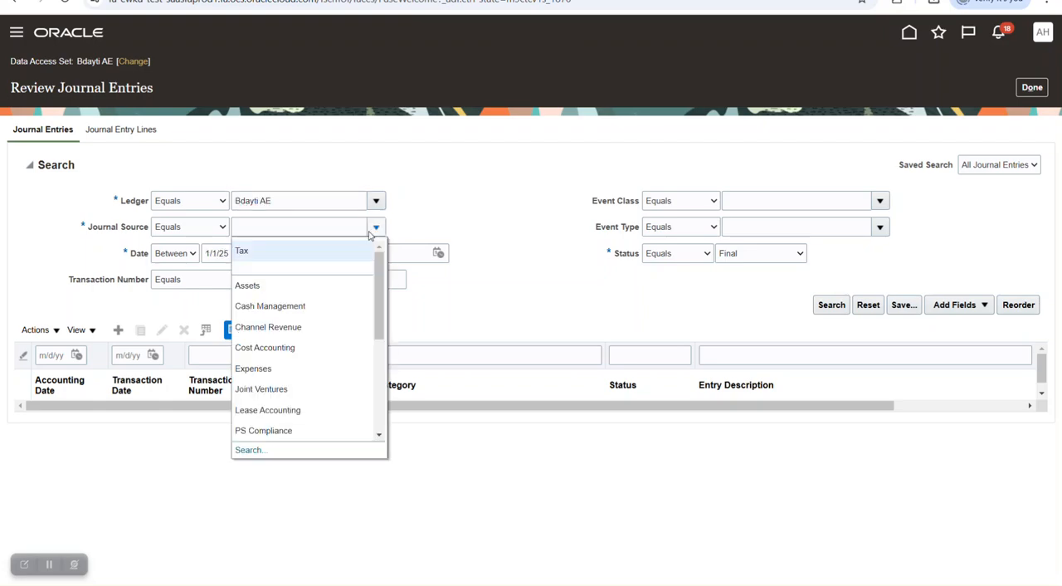
left_click(342, 256)
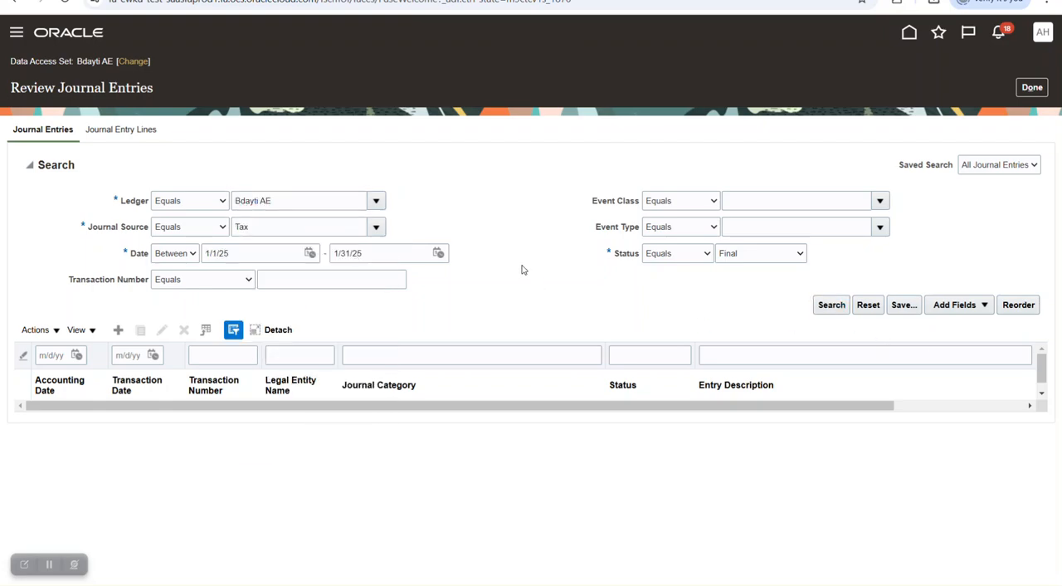
key("Return")
- Review the journal lines of the Tax Sales Transactions entry 2220252, then close the journal entry review
left_click(240, 357)
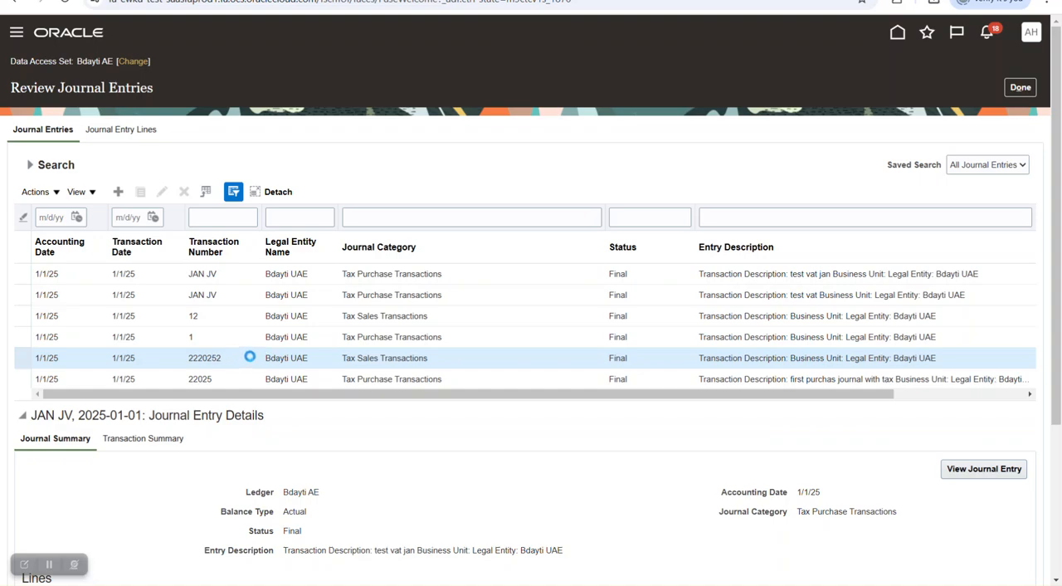
scroll(528, 381, "down", 1)
scroll(528, 382, "down", 3)
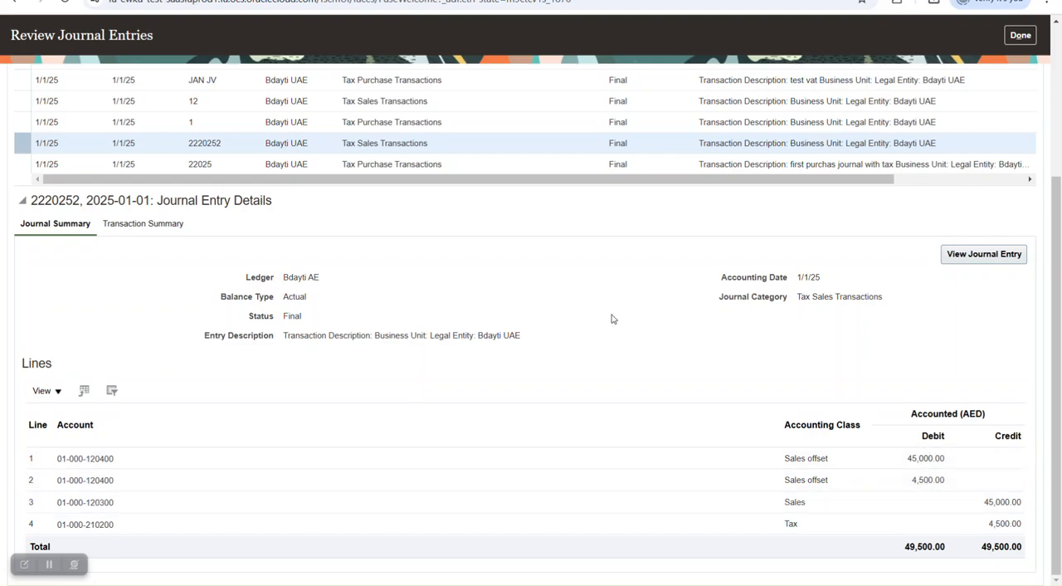
scroll(609, 316, "up", 3)
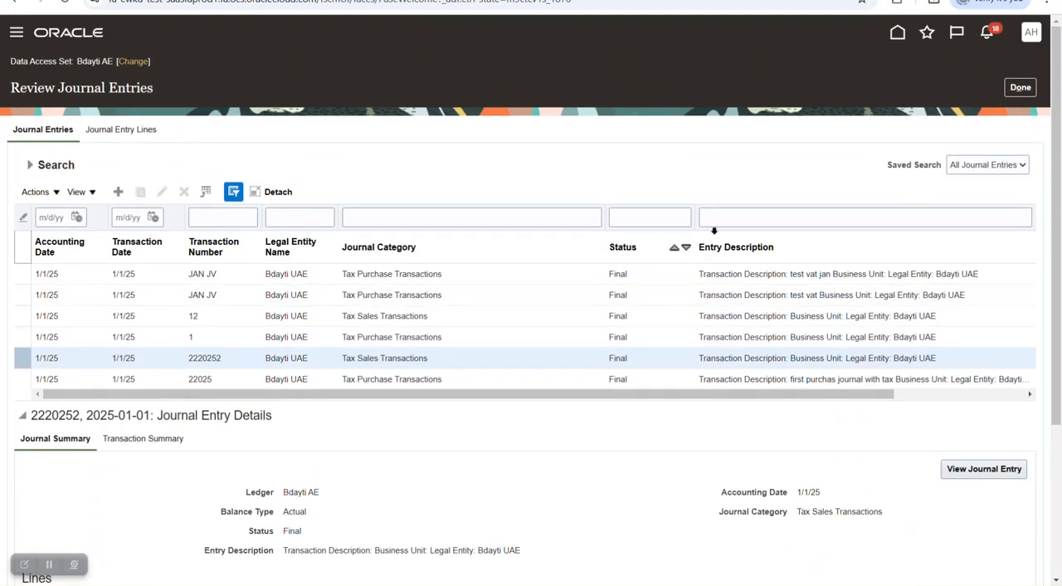
left_click(1019, 88)
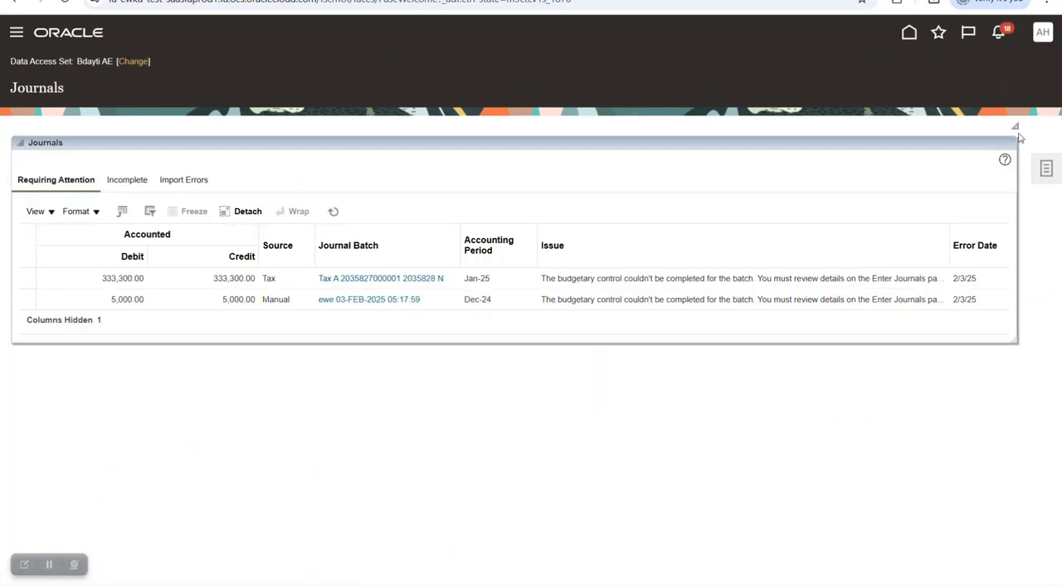
- Start a taxable transactions spreadsheet with batch name TEST and event class Purchase journal
left_click(1046, 171)
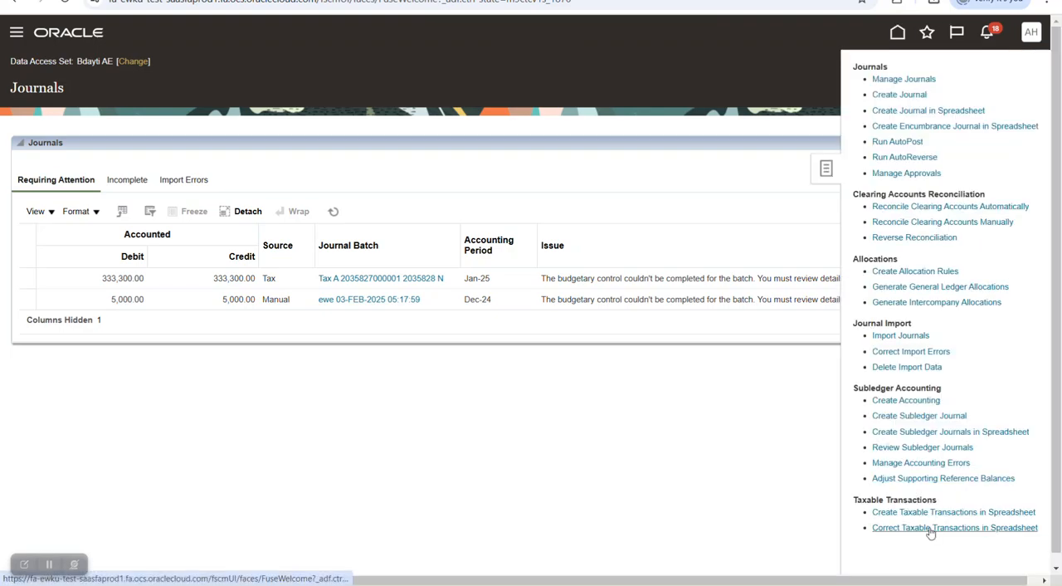
left_click(905, 515)
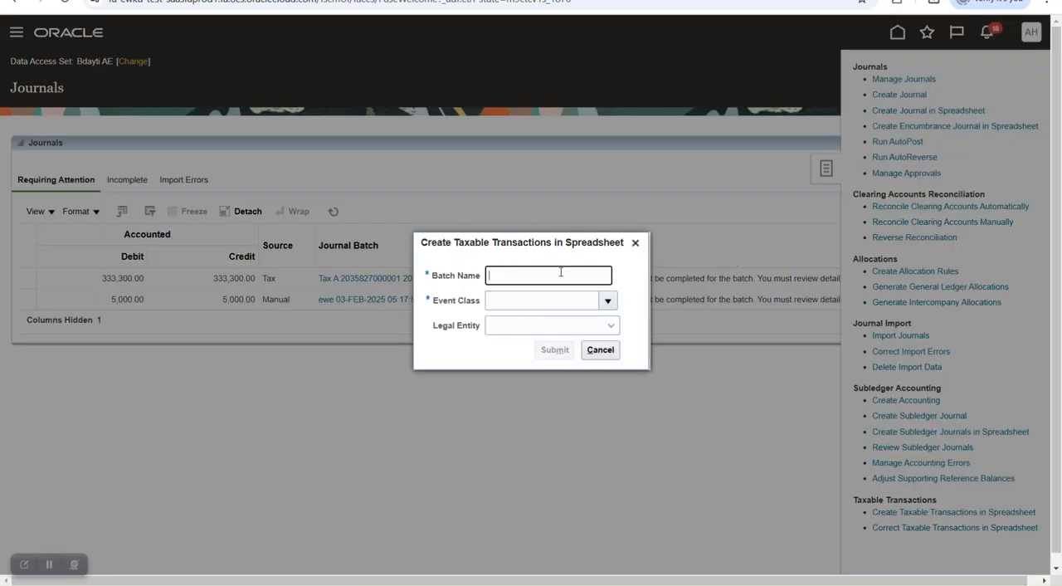
type("TEST")
key("Tab")
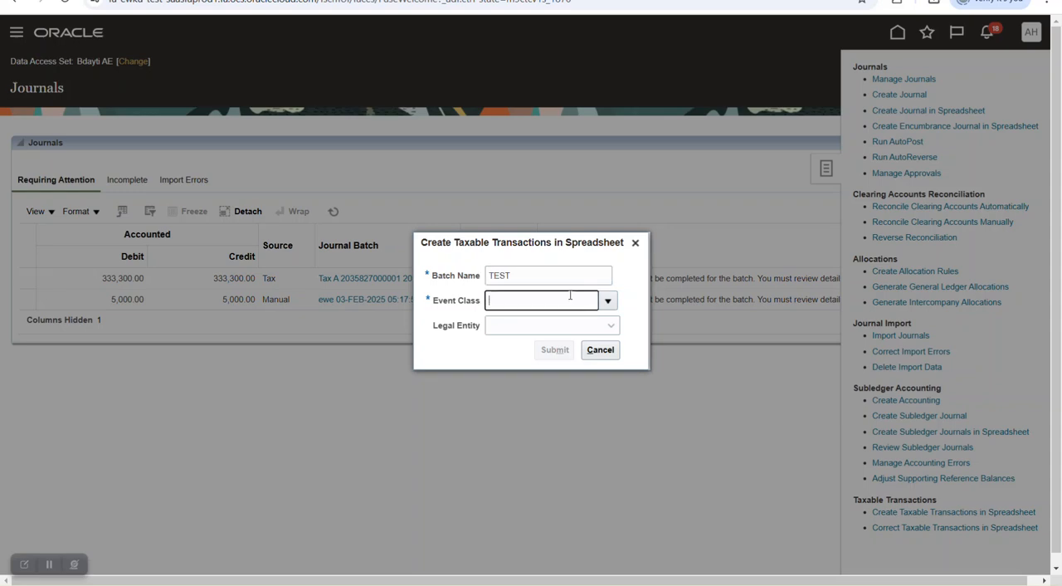
type("PUR")
key("Tab")
left_click(490, 341)
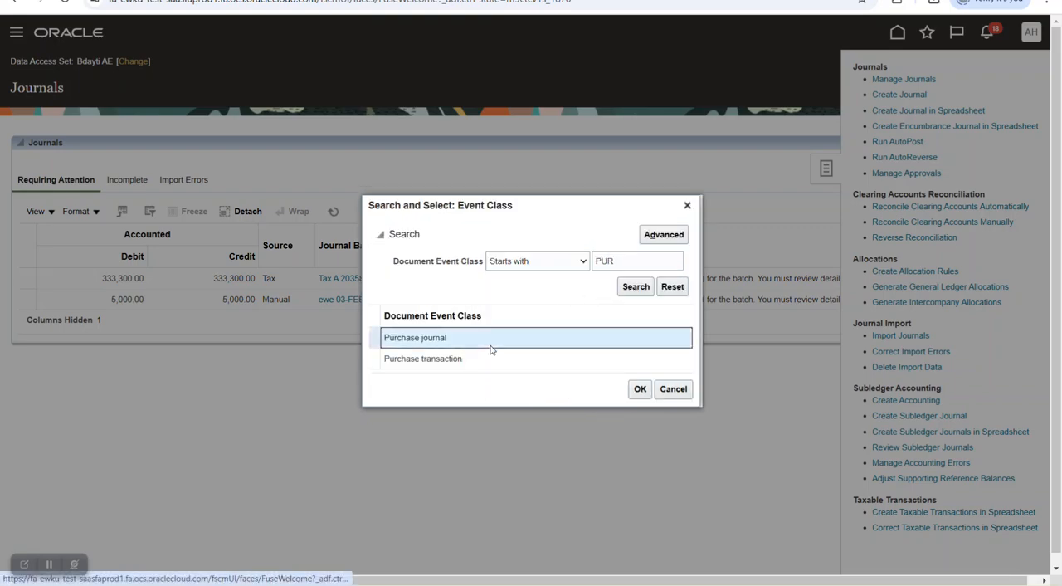
left_click(637, 389)
- Set the ledger to Bdayti AE and the legal entity to Bdayti UAE, submit the request and open the generated spreadsheet
left_click(606, 312)
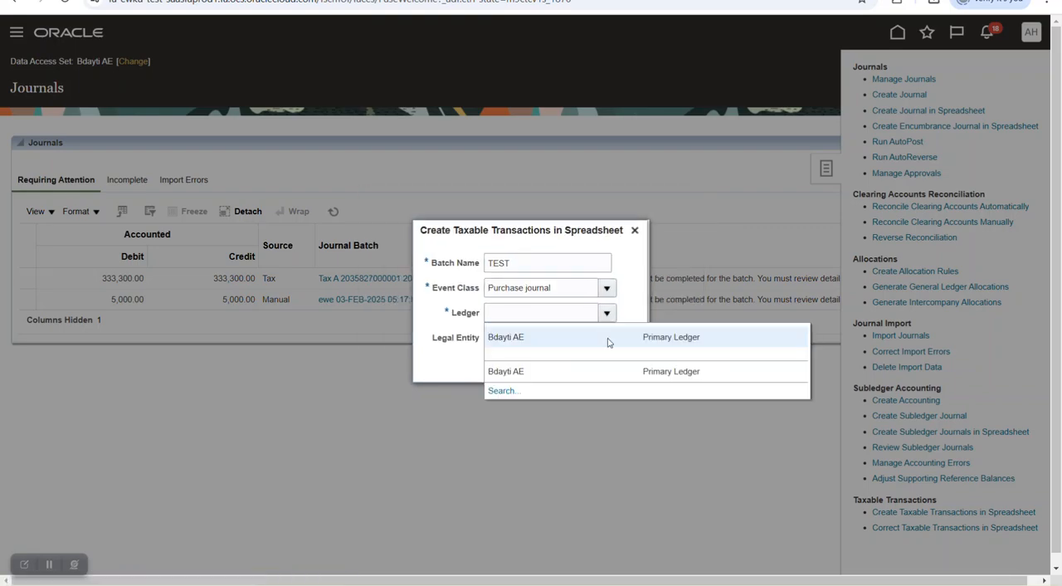
left_click(548, 340)
left_click(610, 337)
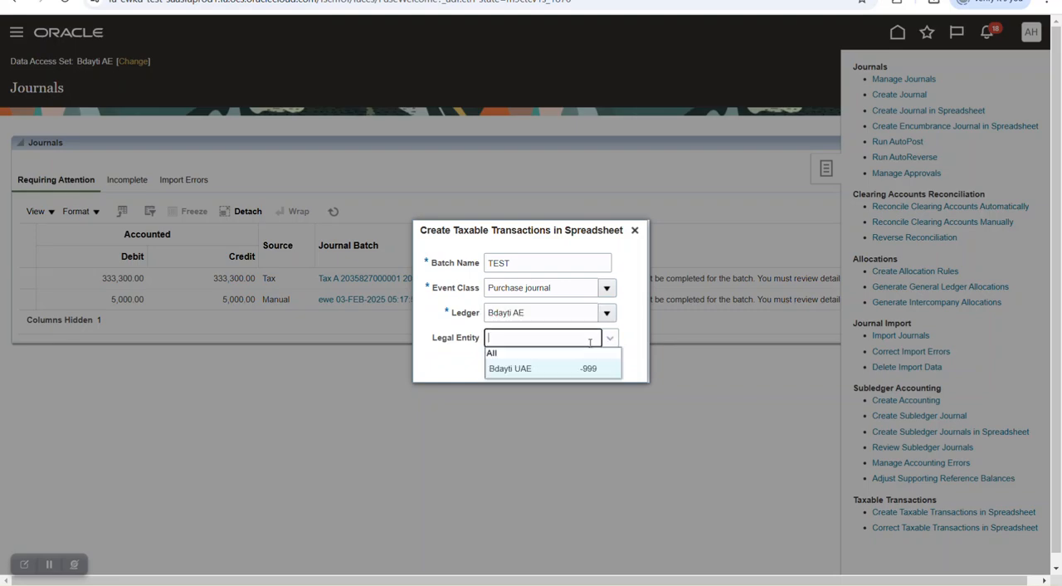
left_click(508, 366)
left_click(554, 363)
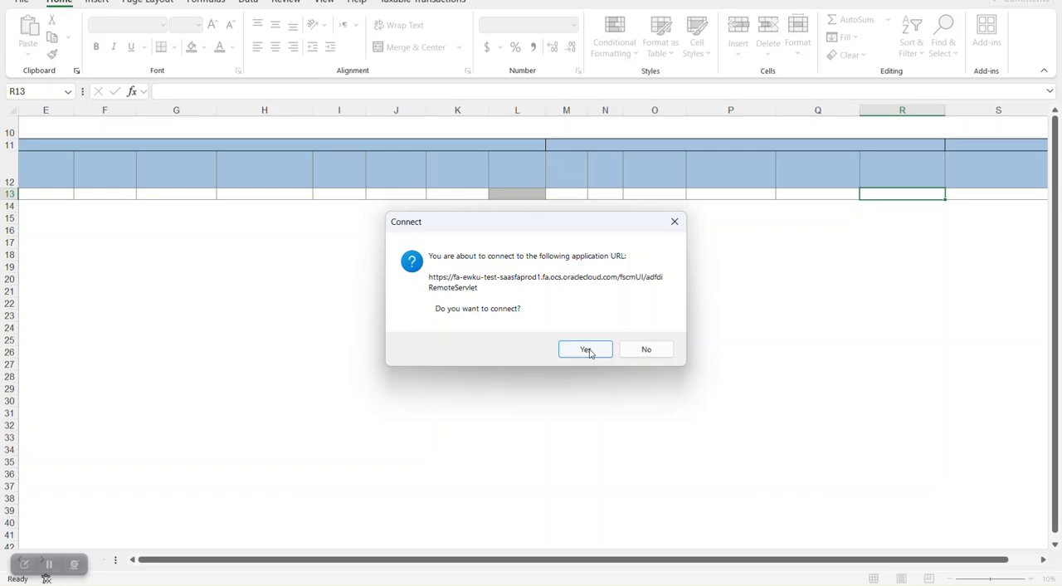
left_click(586, 349)
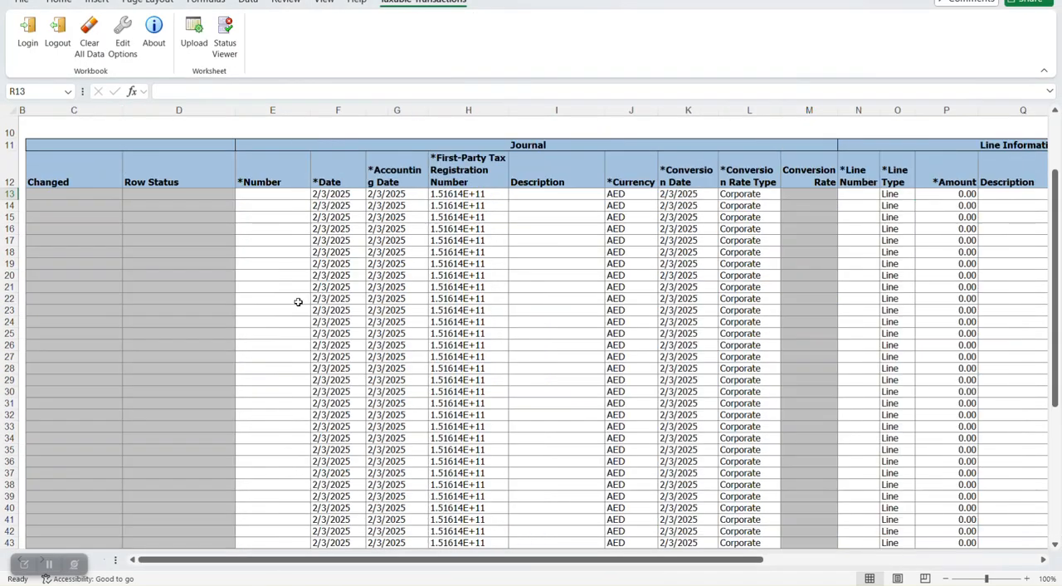
- Enter journal number 101 and line number 1 in the first journal row
left_click(263, 194)
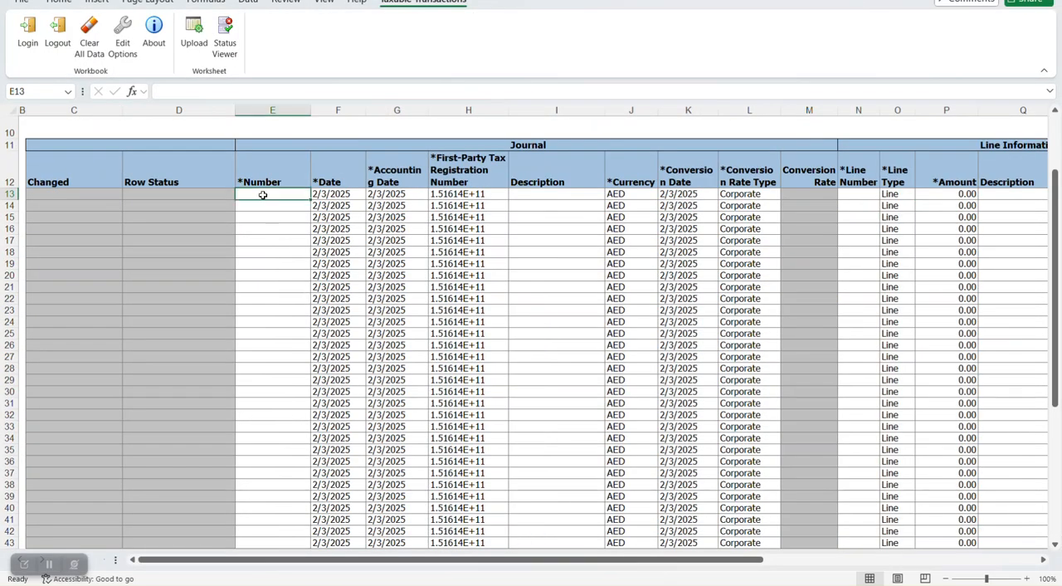
type("101")
key("Tab")
key("Tab")
key("Tab")
key("Tab")
key("Tab")
key("Tab")
key("Tab")
key("Tab")
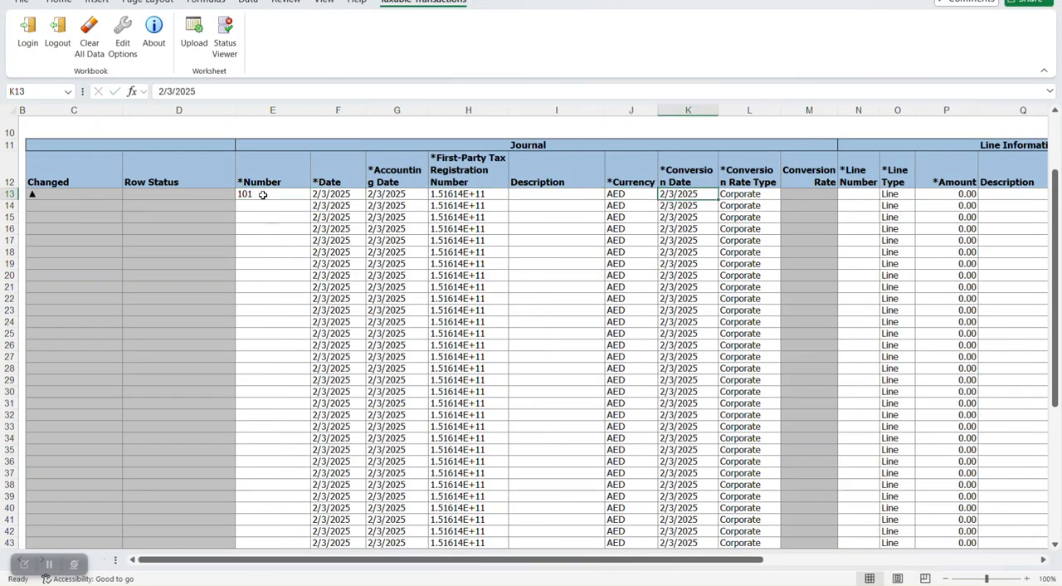
key("Right")
type("1")
- Enter an amount of 20,000 for the first journal row
key("Right")
key("Right")
key("Right")
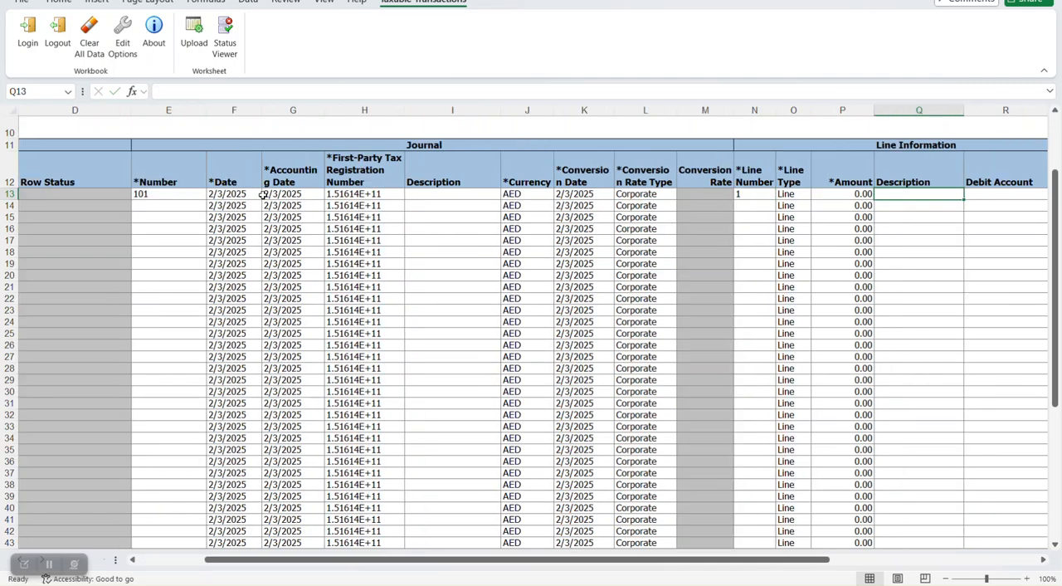
key("Left")
type("20000")
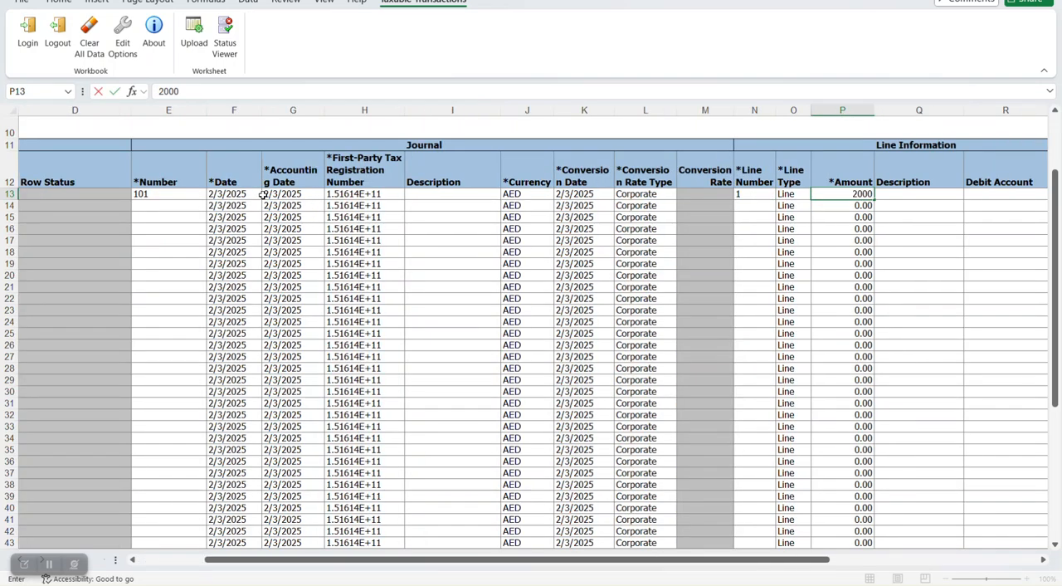
key("Tab")
key("Tab")
key("Tab")
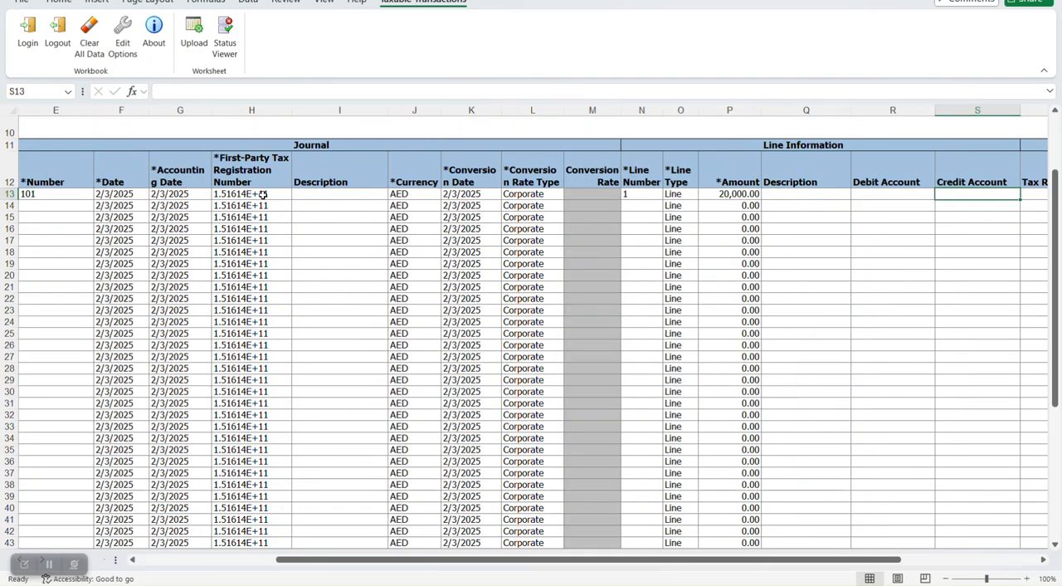
- Set the first journal row's debit account to company 01, cost center 000, account 120400 (Customer)
double_click(865, 191)
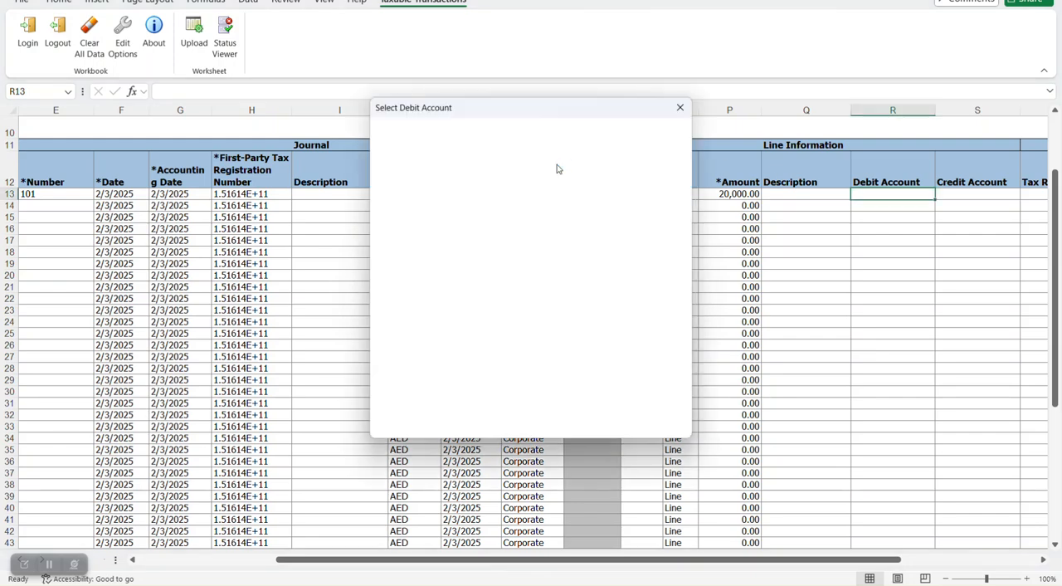
left_click(543, 128)
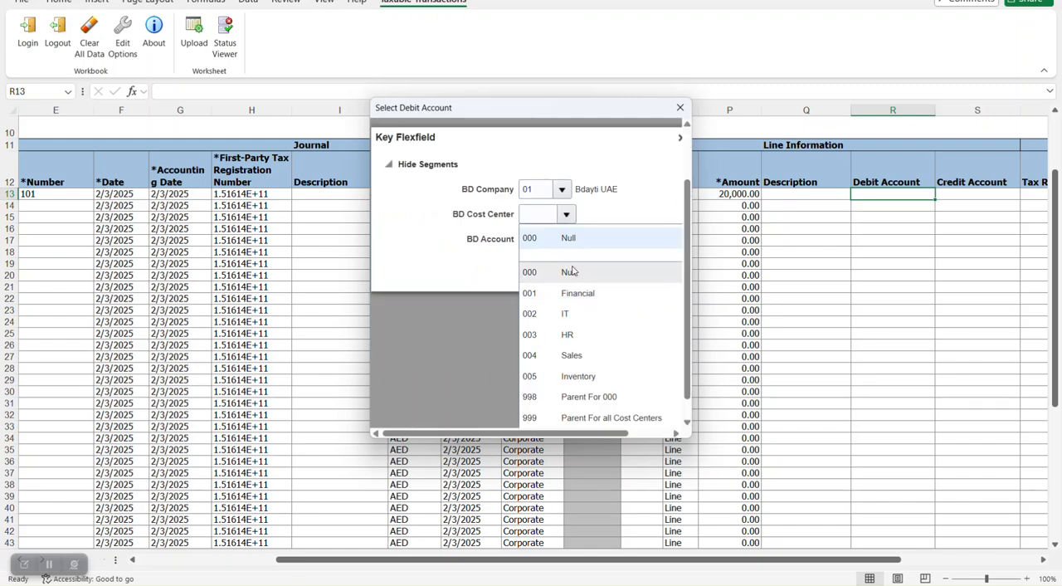
left_click(647, 277)
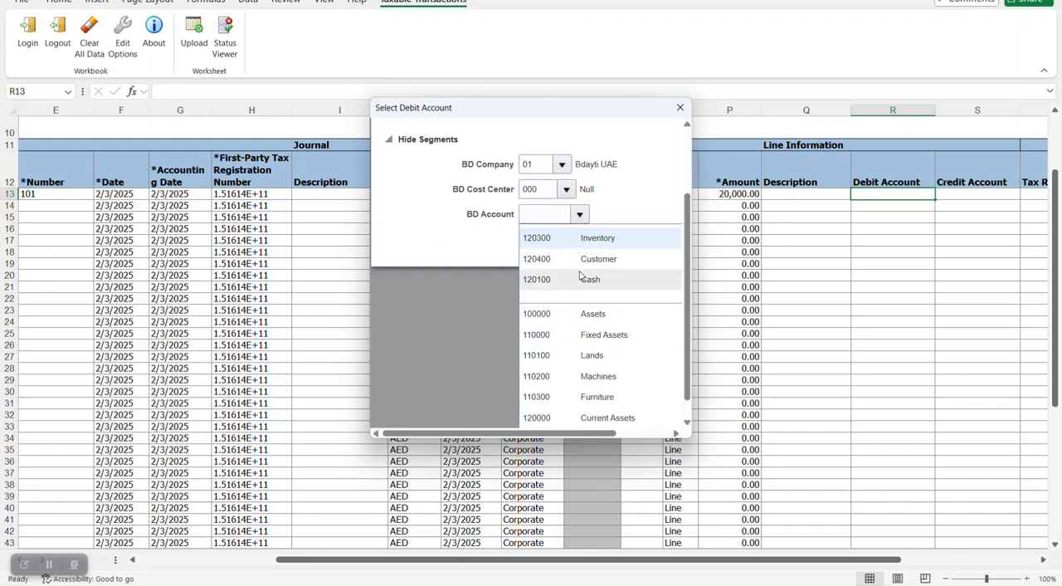
left_click(552, 256)
left_click(627, 342)
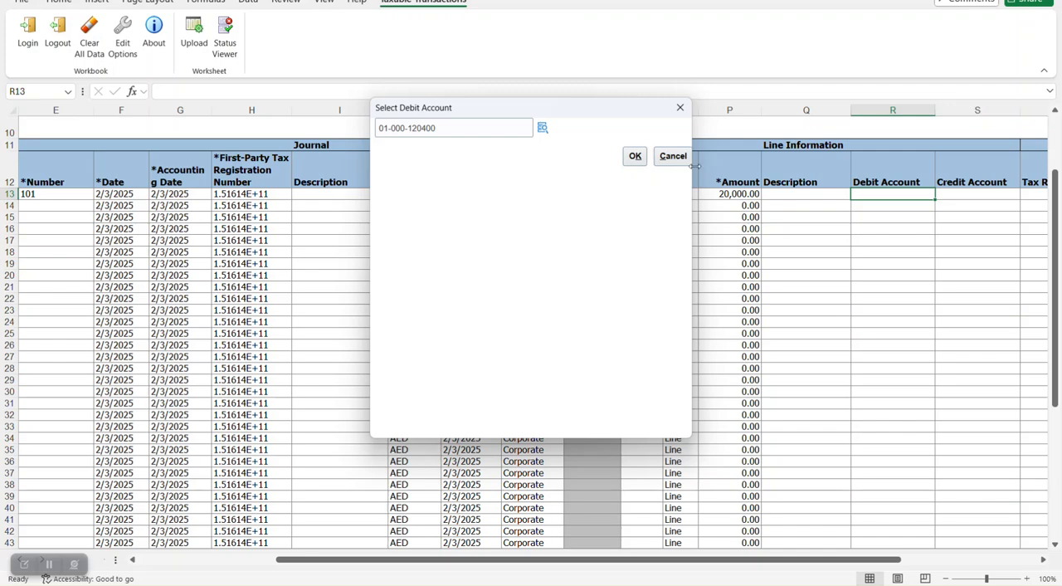
left_click(635, 156)
- Set the first journal row's credit account to company 01, cost center 000, account 120300 (Inventory)
left_click(942, 194)
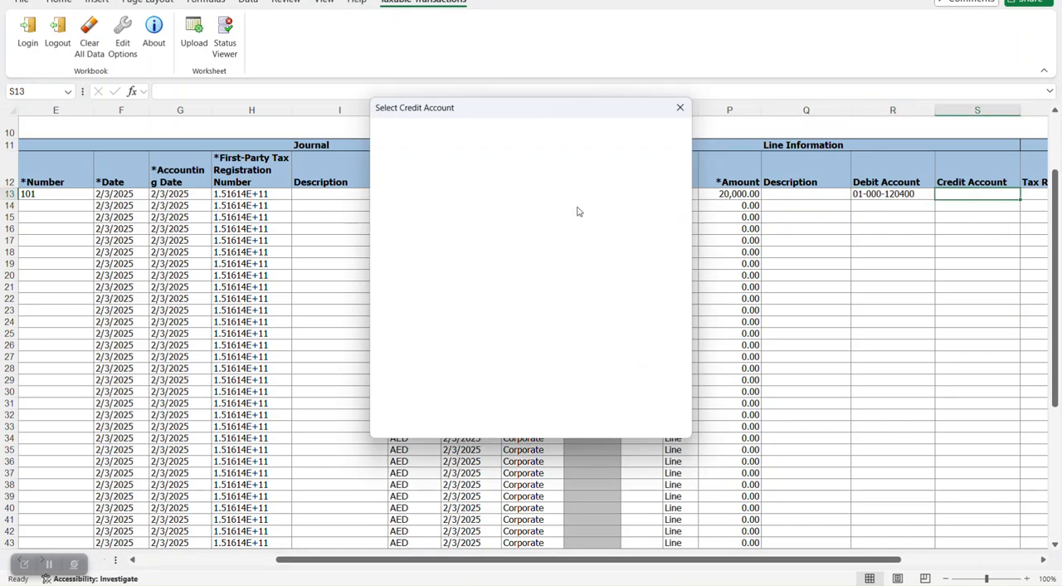
left_click(543, 128)
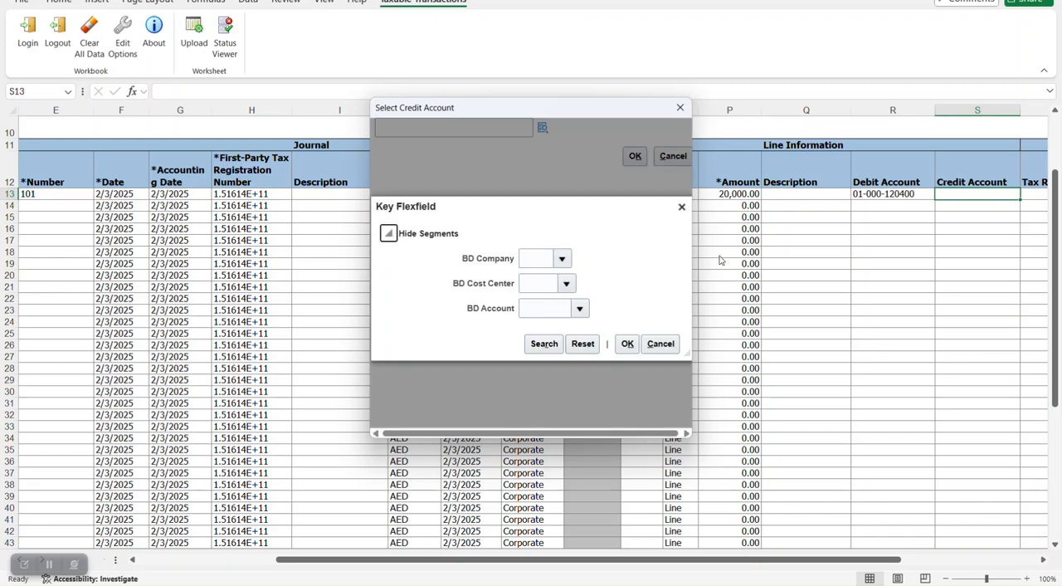
left_click(565, 258)
left_click(573, 283)
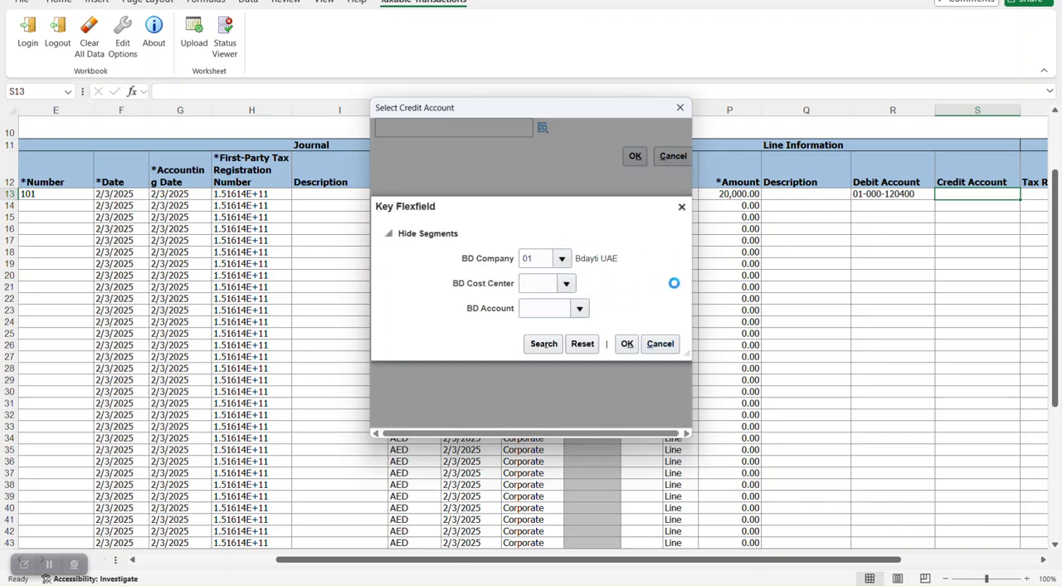
left_click(533, 238)
left_click(579, 308)
left_click(564, 258)
left_click(628, 345)
left_click(635, 156)
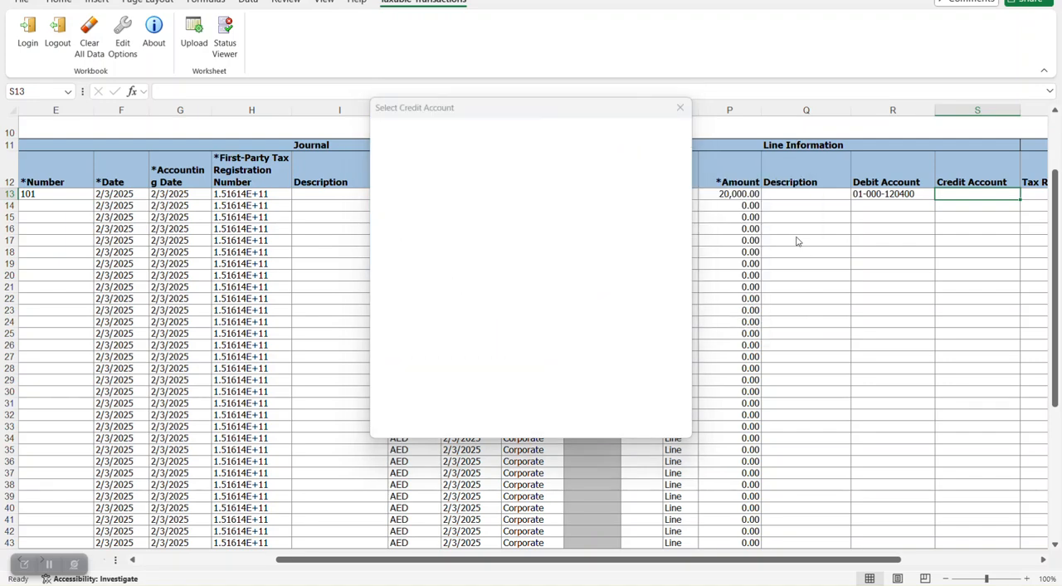
- Search the tax rates for code 10 and assign 10_GL_RATE to the first journal row
key("Tab")
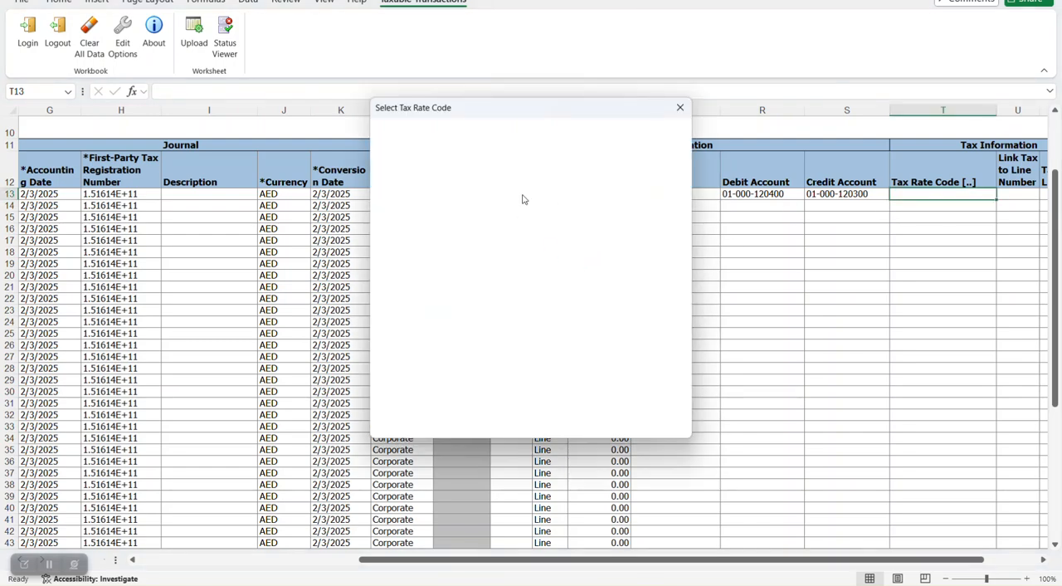
left_click(529, 239)
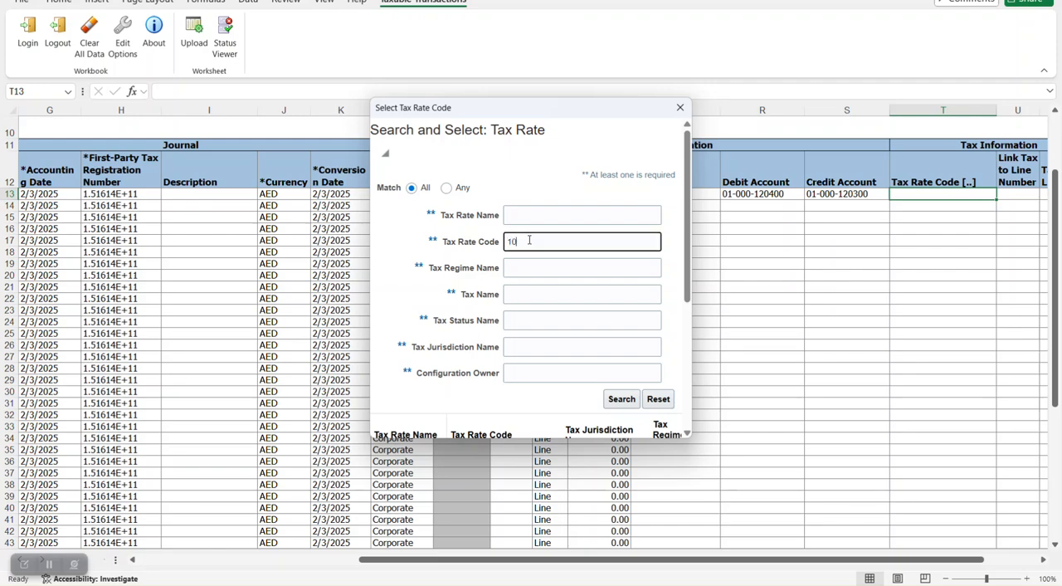
type("10")
key("Return")
scroll(638, 264, "down", 3)
left_click(548, 278)
scroll(645, 360, "down", 1)
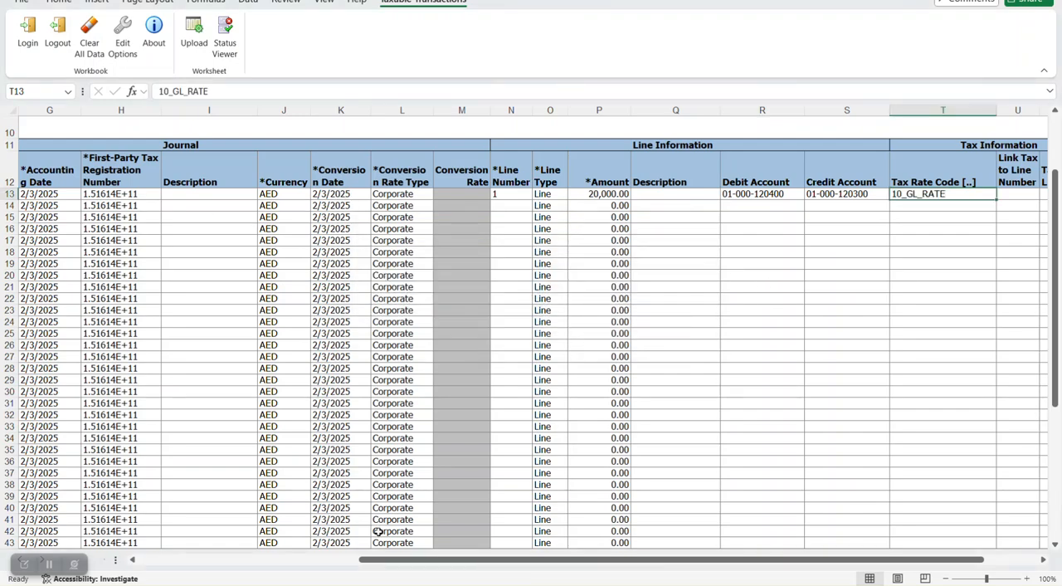
- Enter journal number 101 and line number 1 in the second journal row
left_click_drag(378, 559, 174, 559)
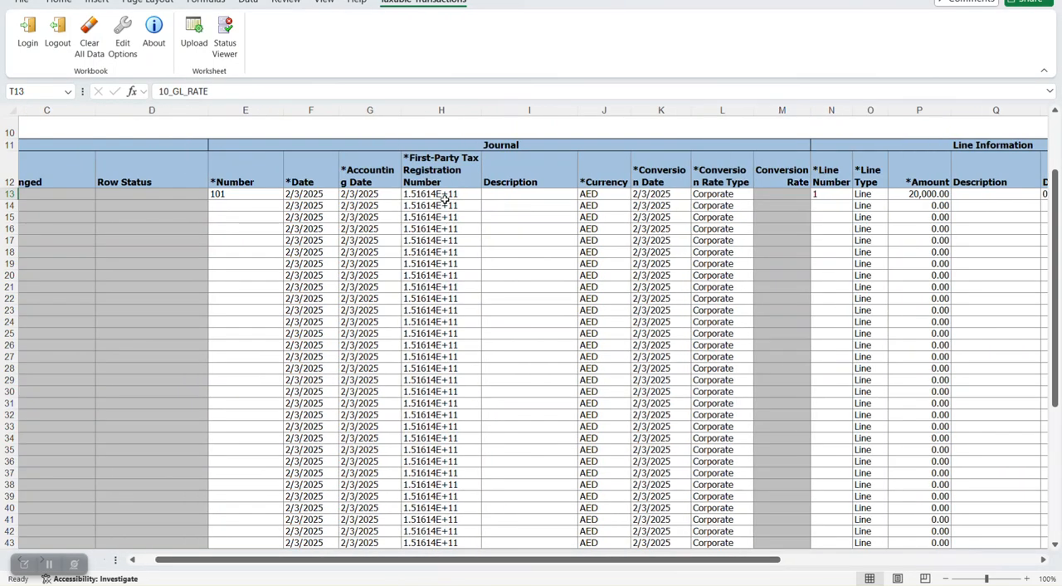
left_click(366, 196)
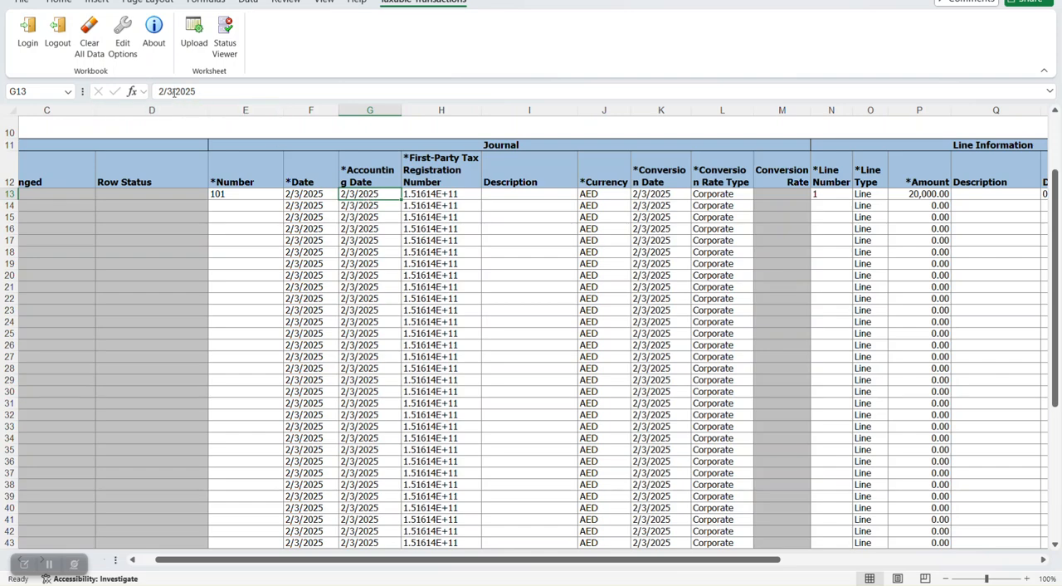
left_click(263, 207)
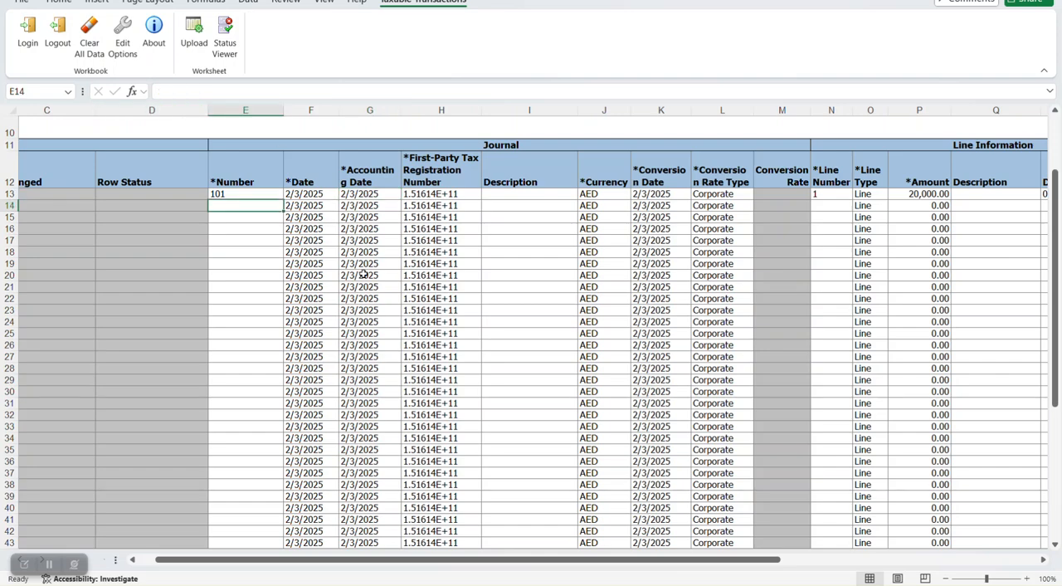
type("101")
key("Tab")
key("Tab")
key("Tab")
key("Tab")
key("Tab")
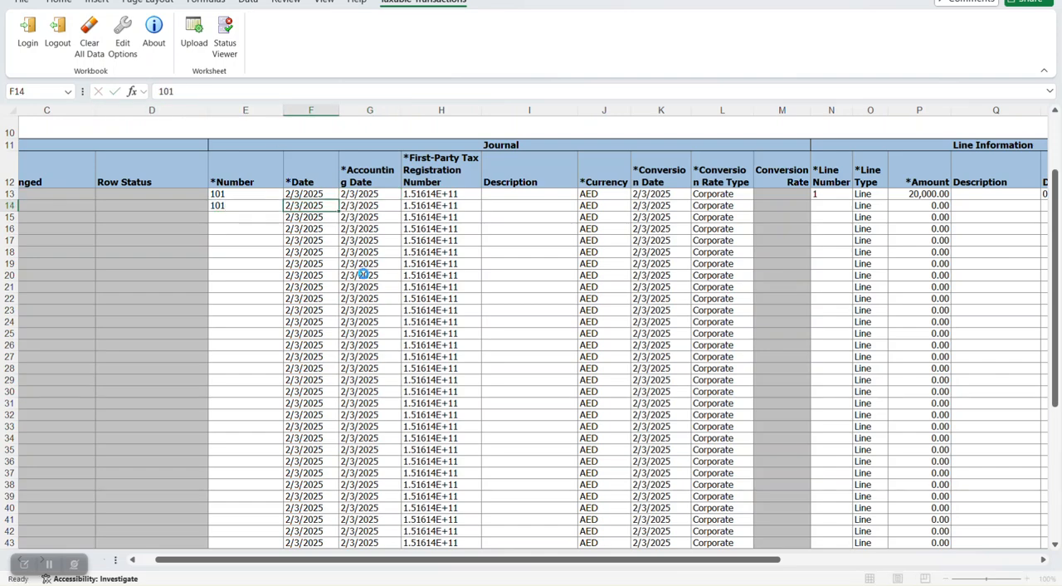
key("Tab")
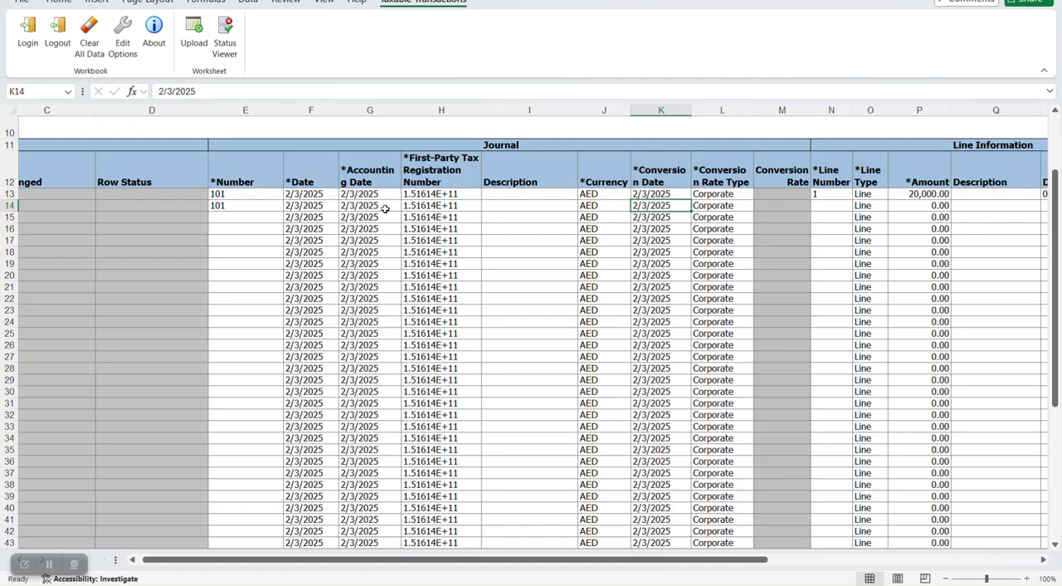
key("Tab")
key("Tab")
key("Tab")
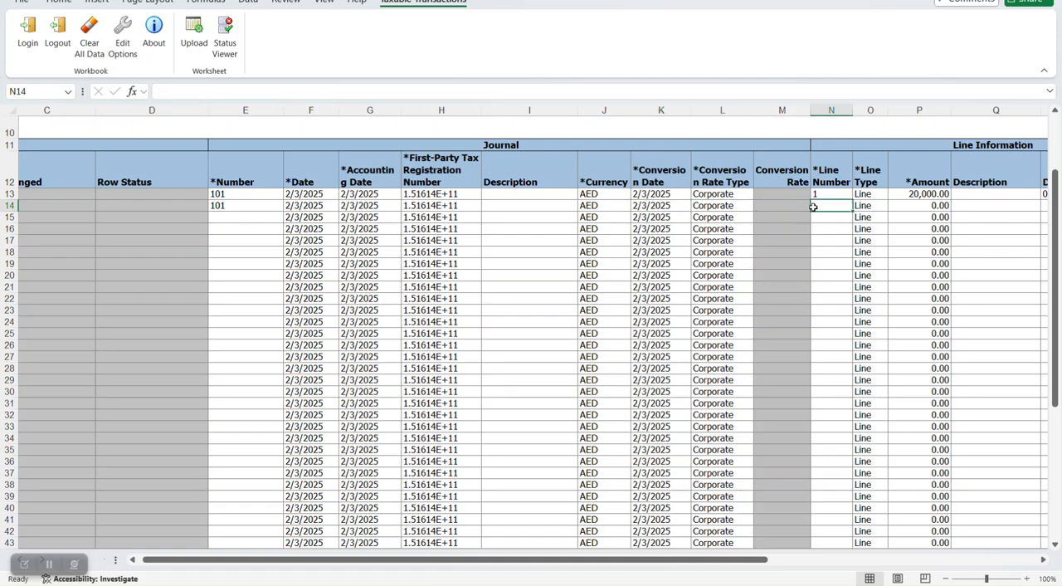
key("Tab")
key("Tab")
- Enter an amount of 30,000 for the second journal row
type("3000")
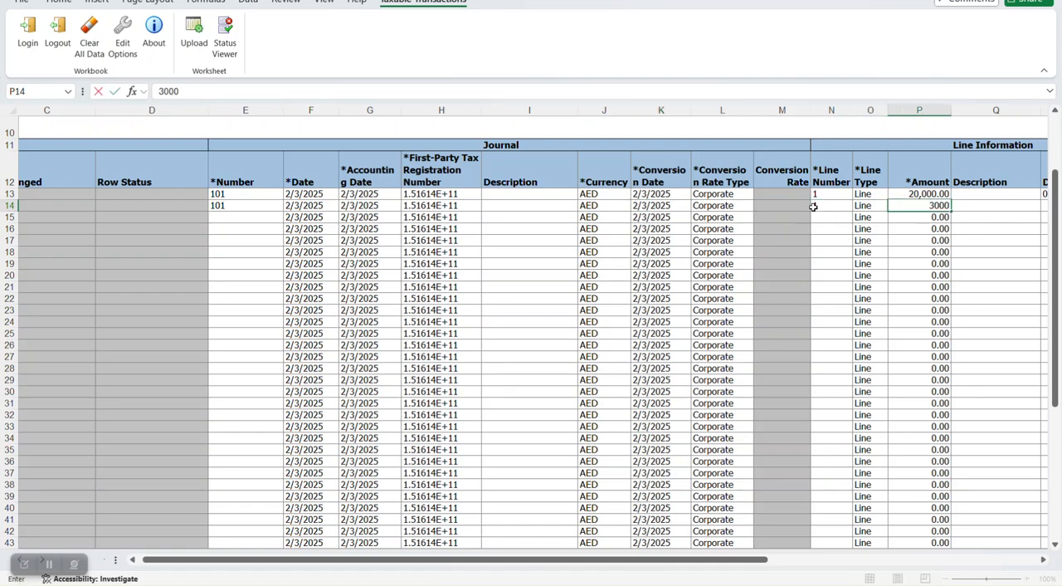
key("Tab")
key("Tab")
key("Tab")
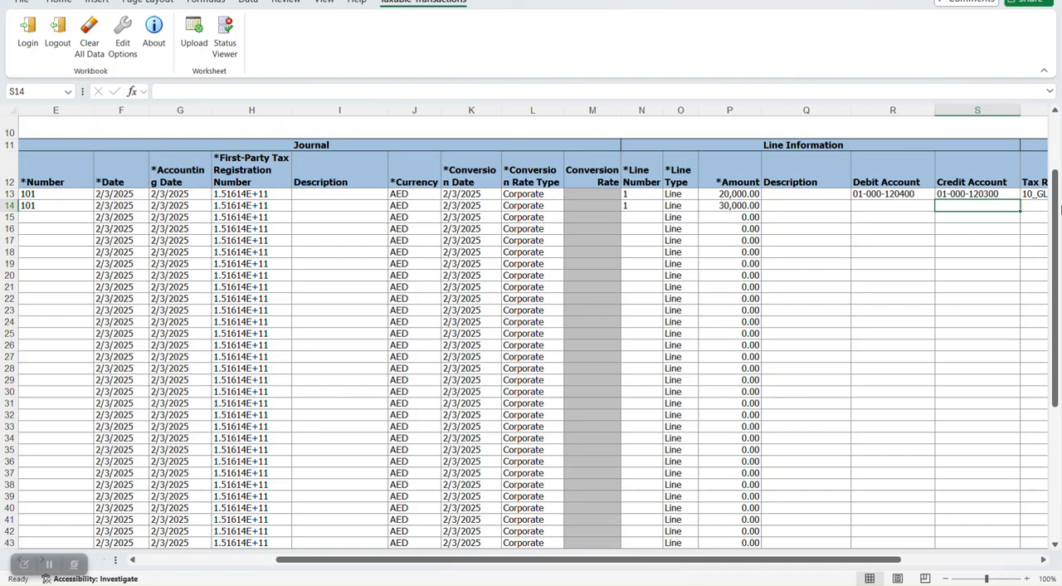
left_click(994, 195)
key("ctrl+c")
left_click(921, 206)
key("ctrl+v")
left_click(896, 195)
key("ctrl+c")
left_click(987, 206)
key("ctrl+v")
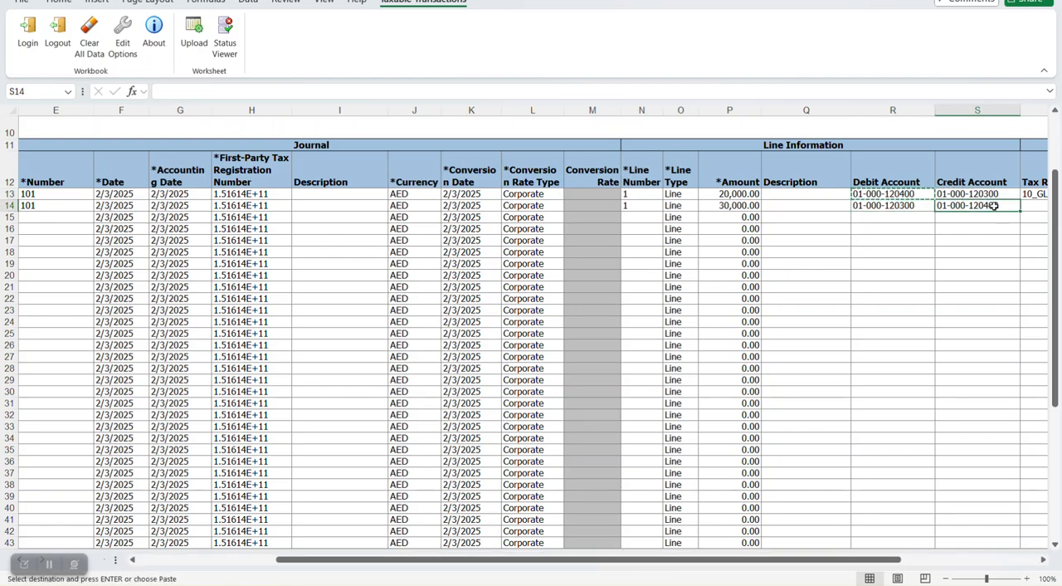
- Search the tax rates for code 10 and assign 10_GL_RATE to the second journal row
key("Tab")
double_click(967, 205)
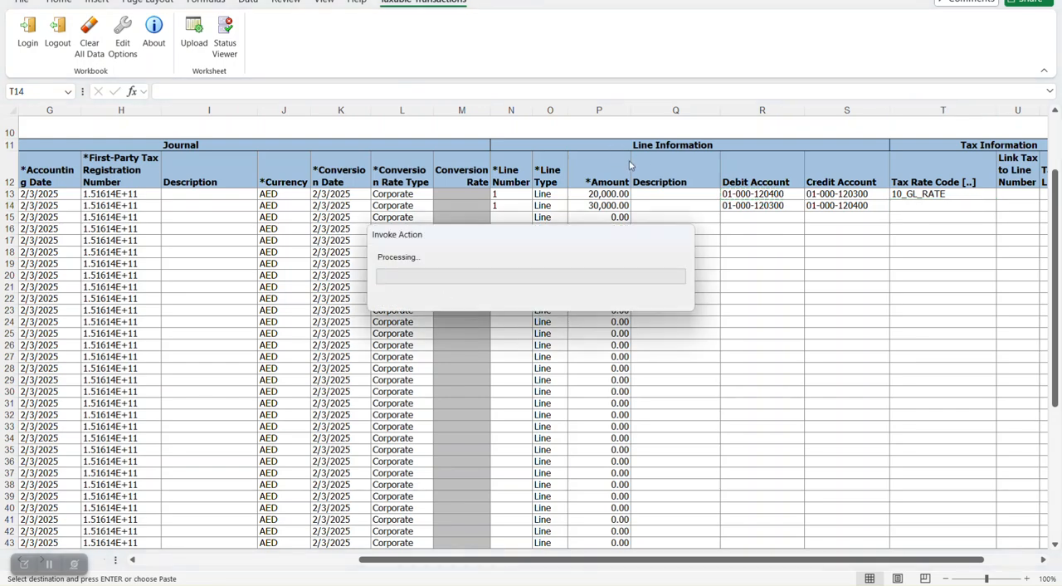
left_click(548, 241)
type("10")
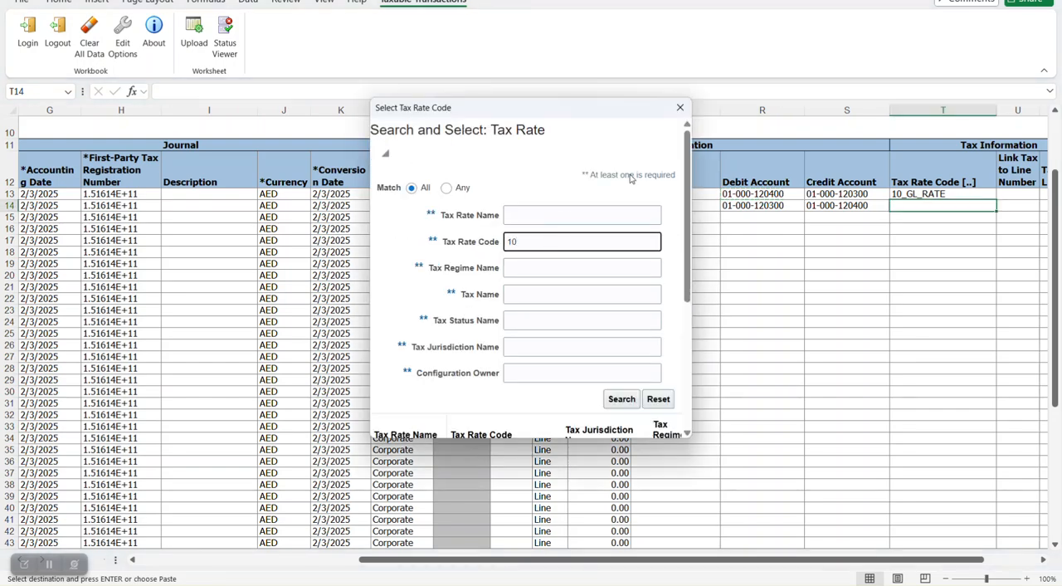
scroll(673, 213, "down", 2)
left_click(622, 264)
left_click(489, 348)
scroll(636, 324, "down", 3)
left_click(623, 429)
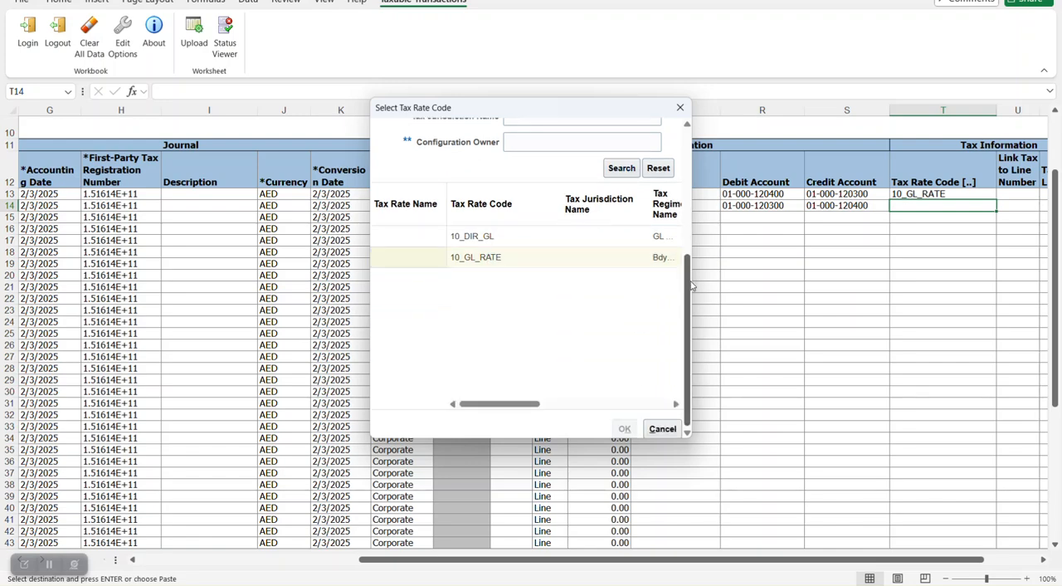
- Try to upload both journal rows, with uploading of subsequent rows continued on failure
left_click(194, 34)
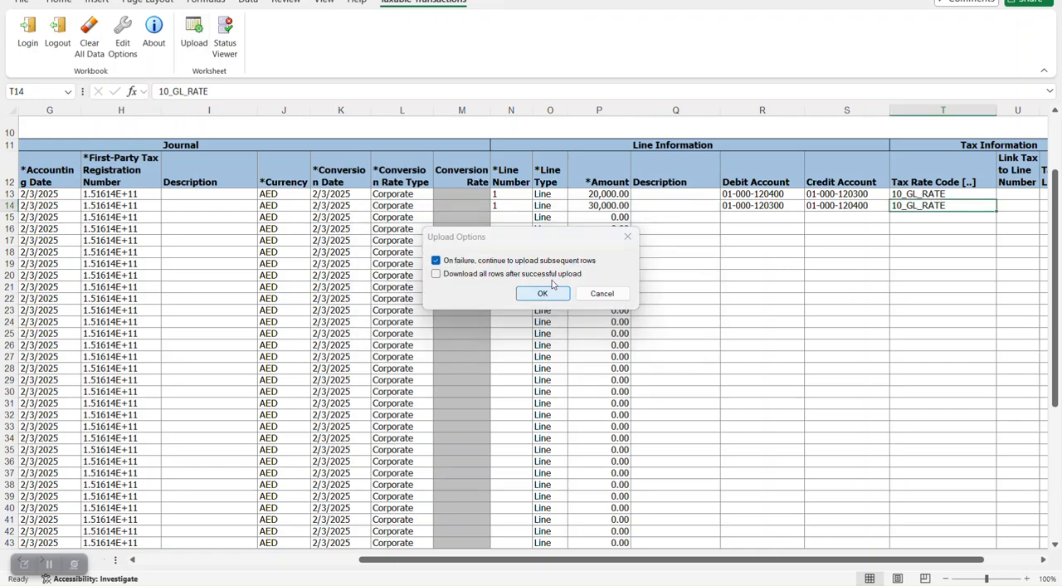
left_click(542, 294)
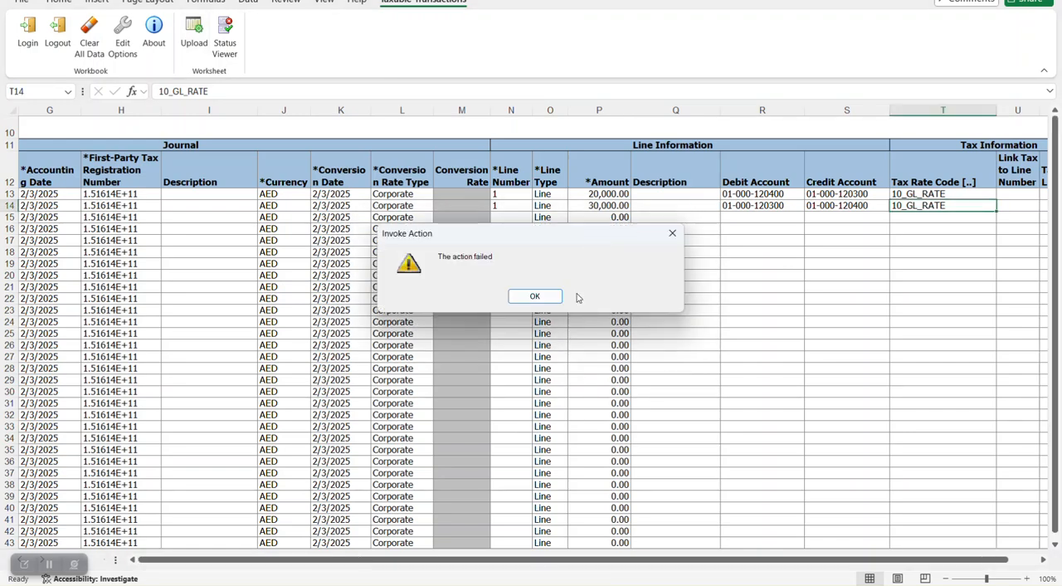
left_click(532, 301)
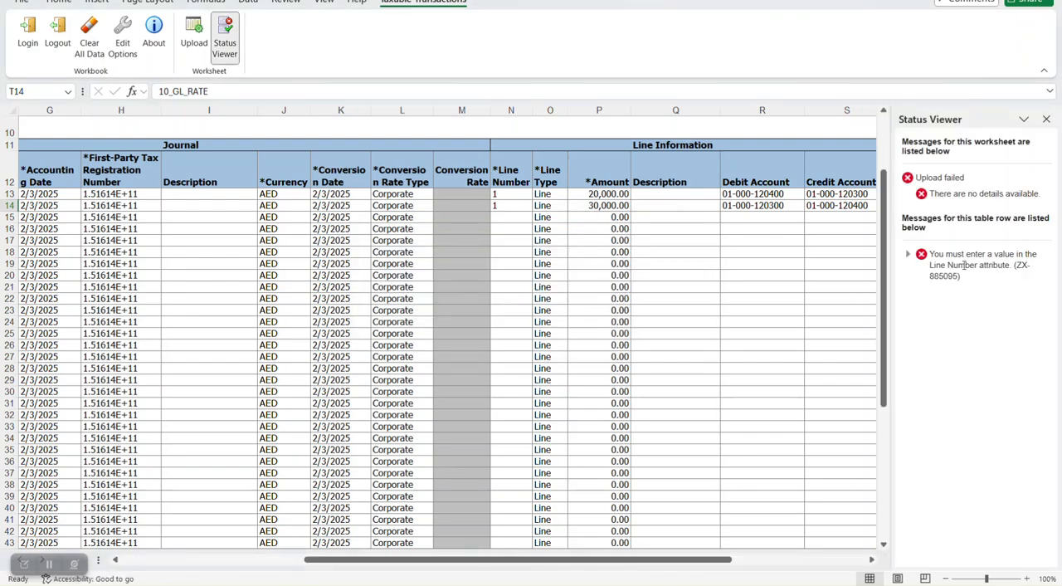
- Examine the upload message details and check the journal and line numbers of both rows
left_click(909, 254)
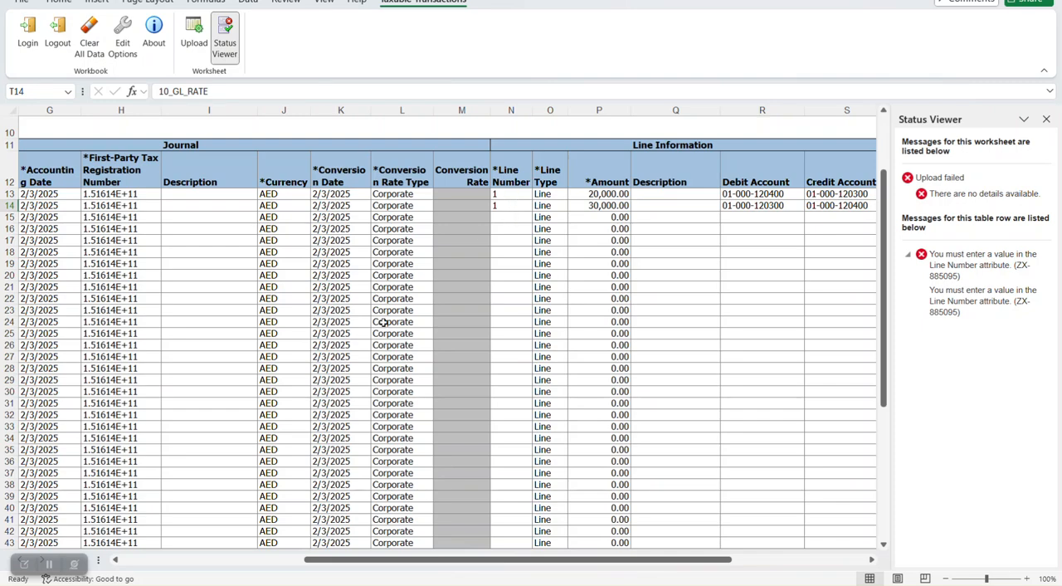
scroll(336, 545, "left", 4)
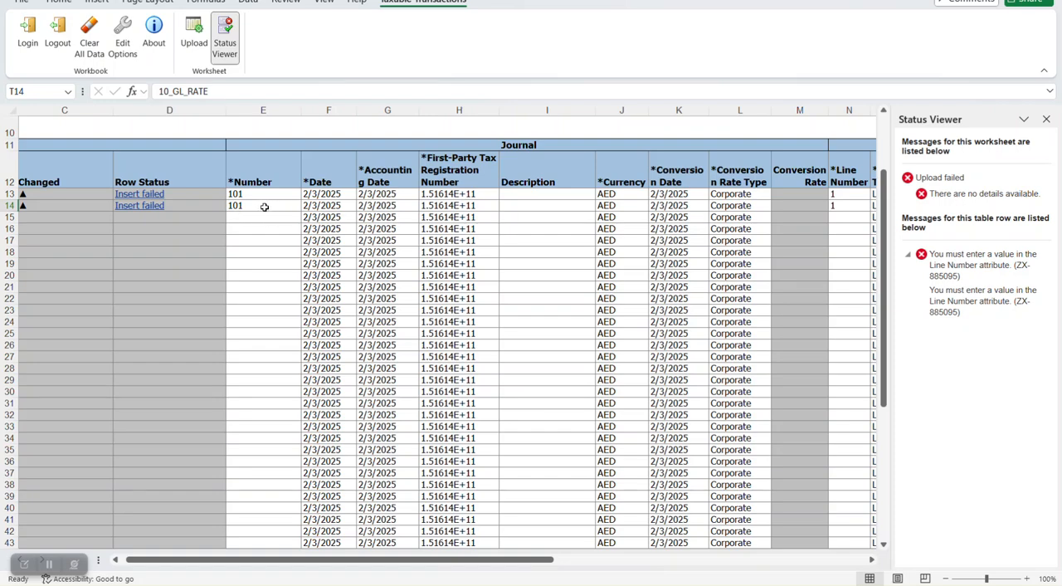
left_click(839, 206)
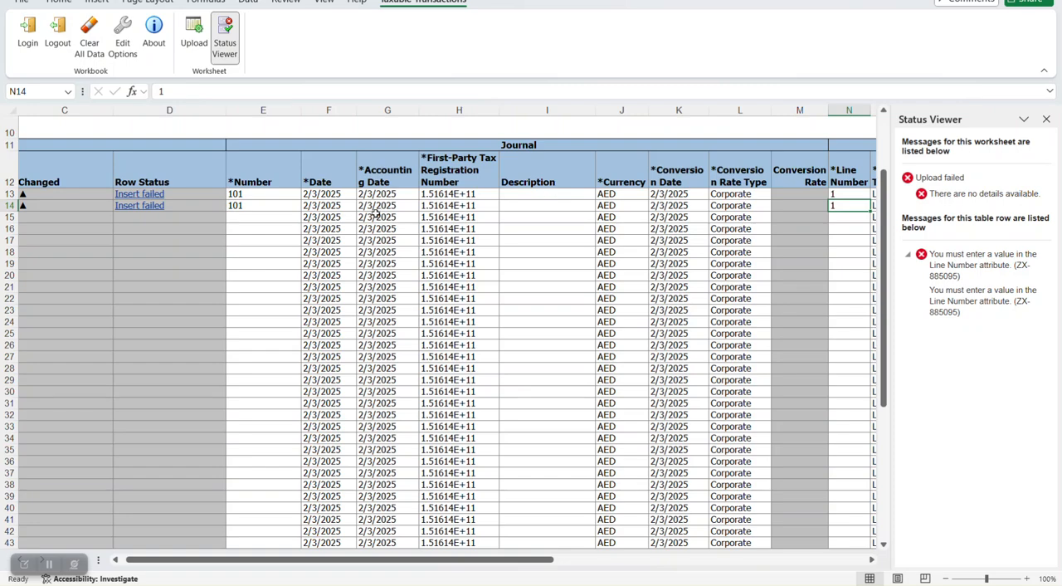
left_click(256, 220)
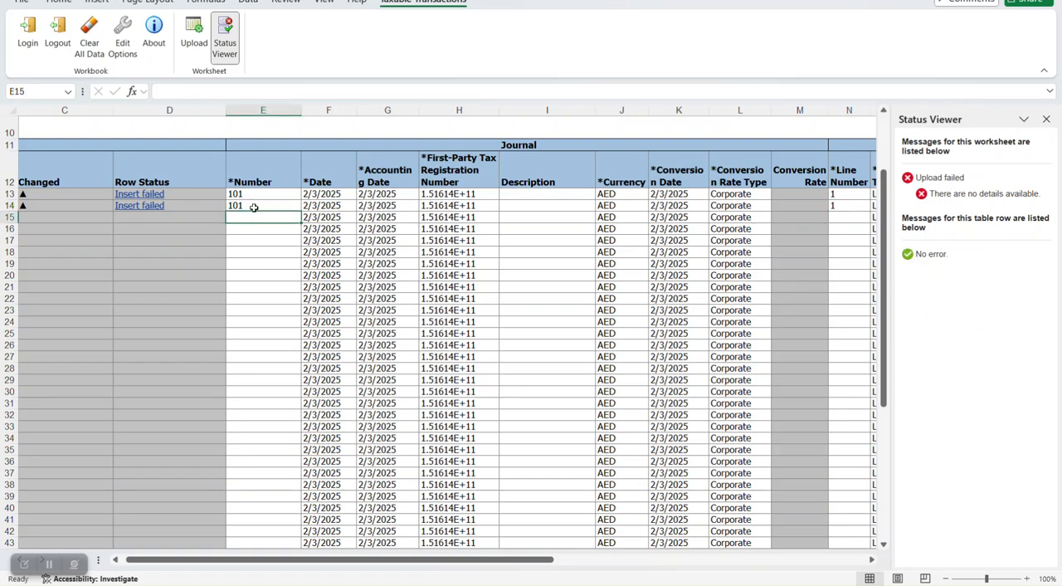
left_click(843, 205)
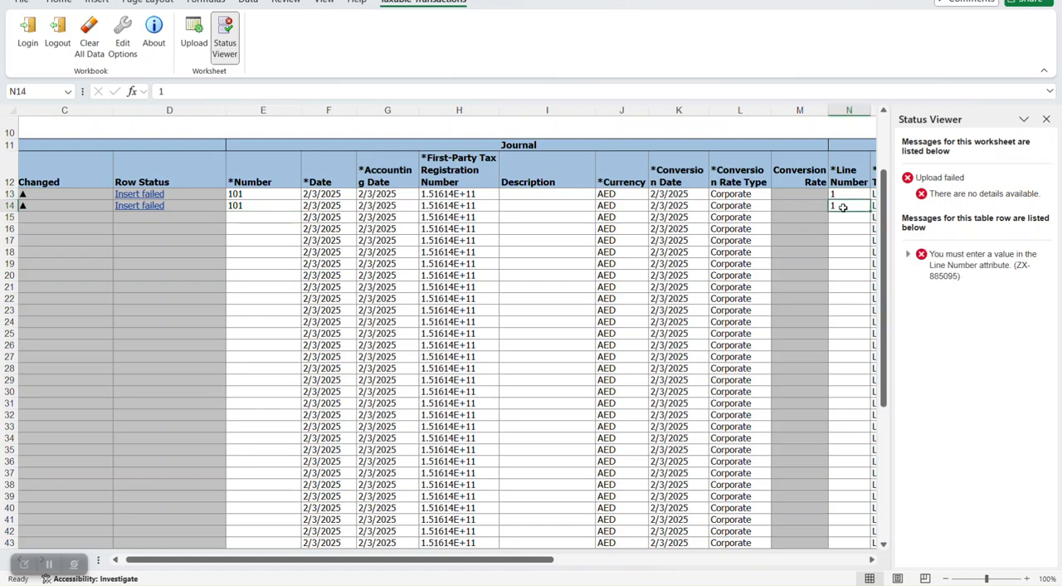
left_click(843, 216)
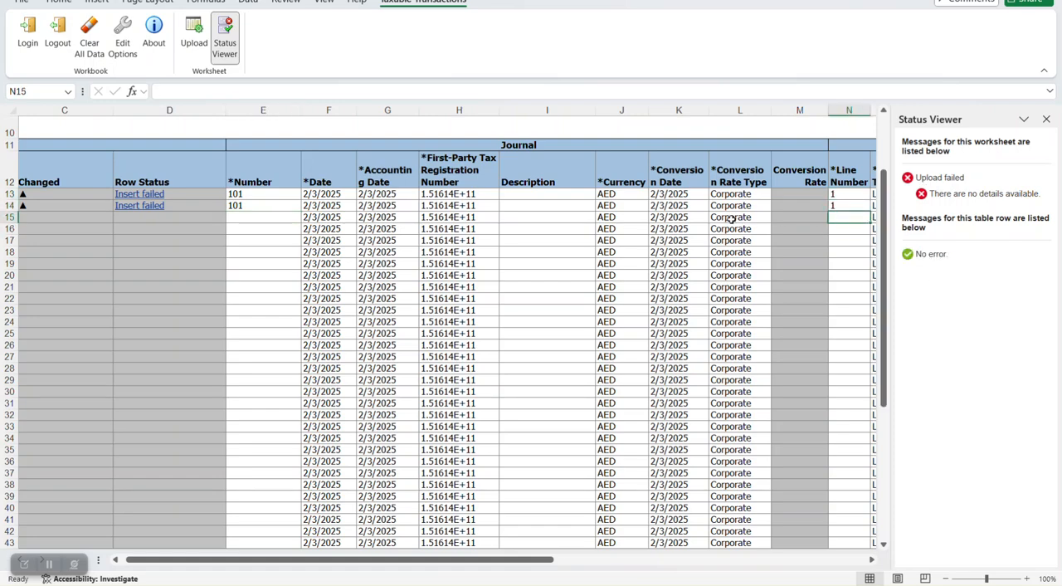
left_click(847, 196)
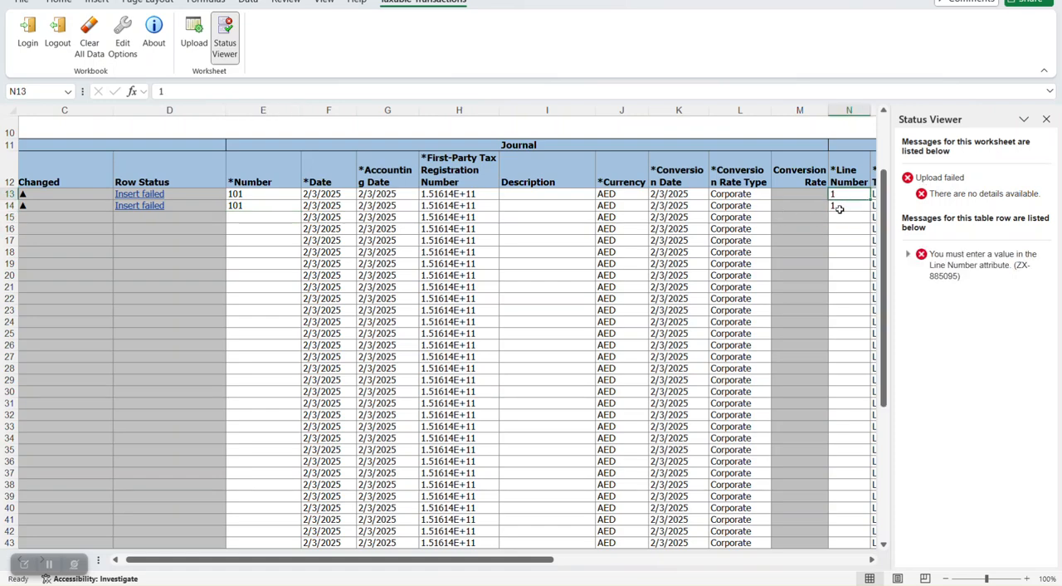
left_click(256, 206)
left_click(844, 207)
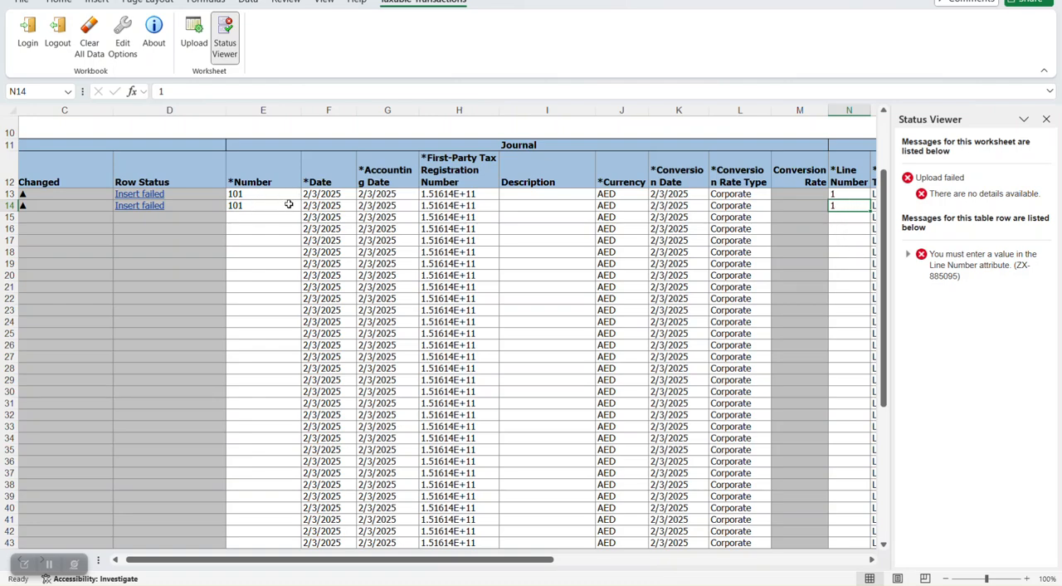
- Close the taxable transactions workbook containing the two journal 101 rows
key("ctrl+w")
left_click(580, 376)
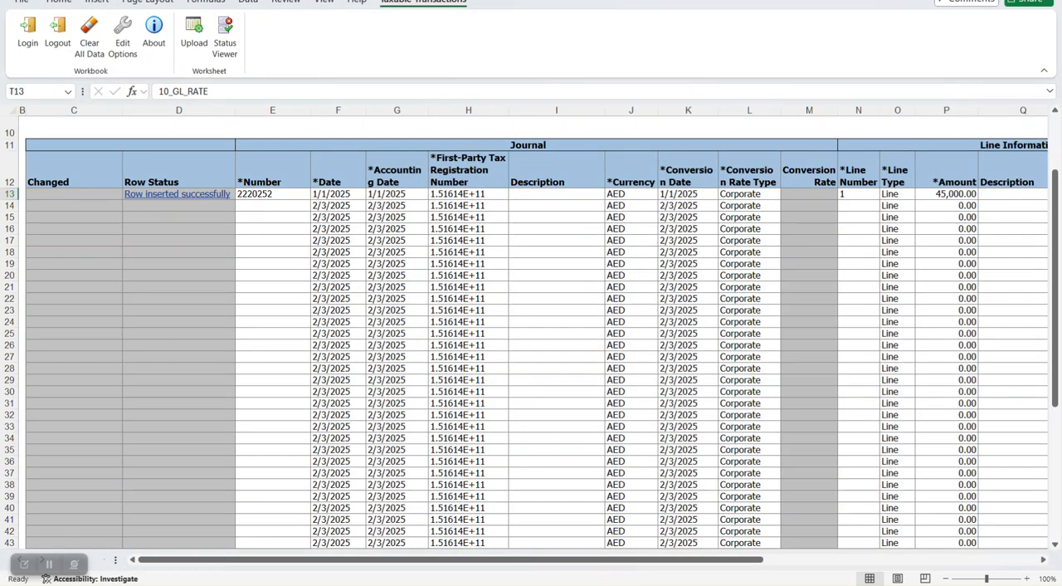
- Start correcting taxable transactions in a spreadsheet from the Oracle Journals page and choose the batch Purc JV
left_click(1002, 1)
left_click(909, 529)
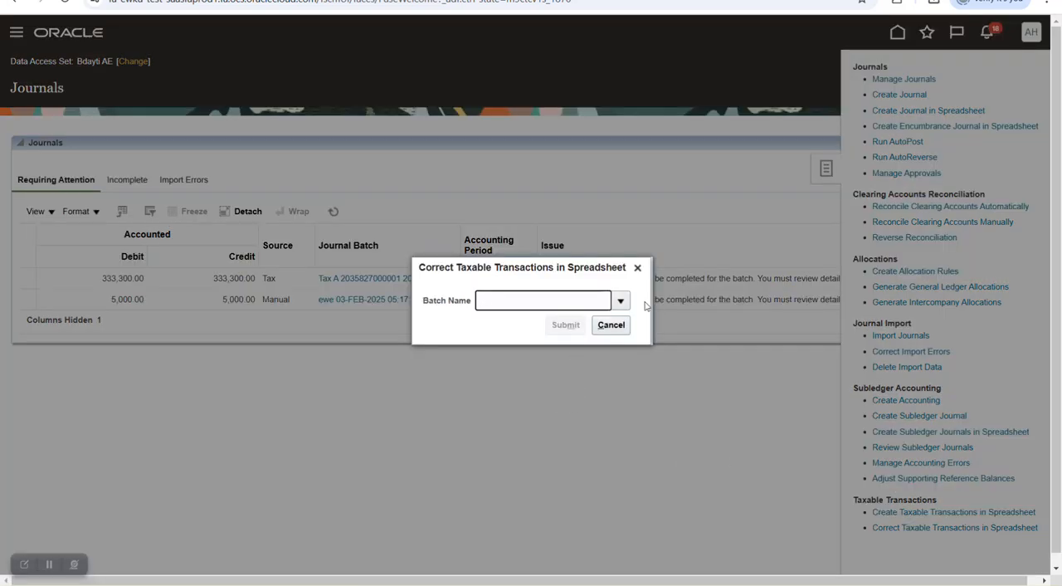
left_click(620, 300)
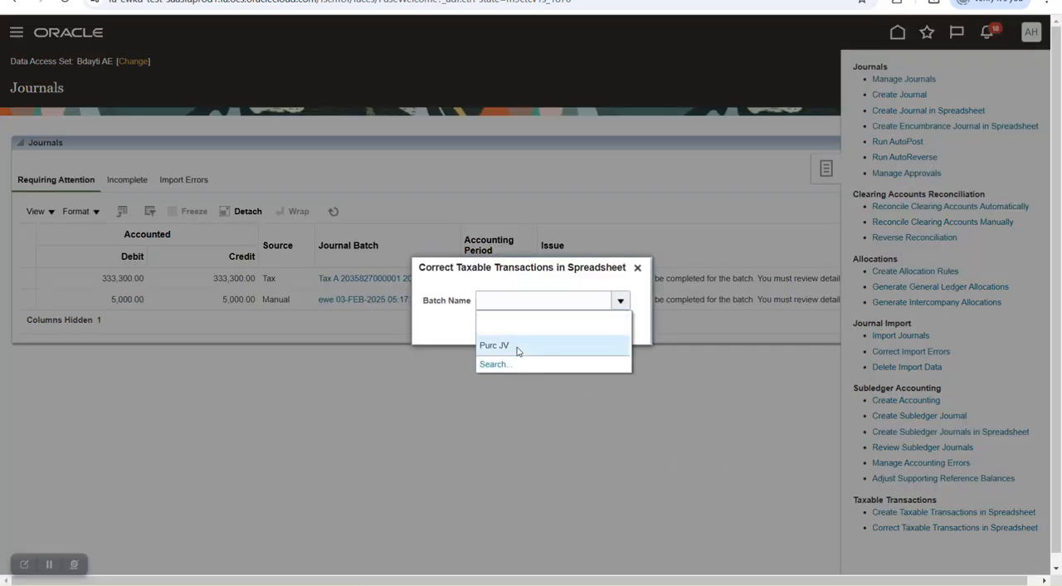
left_click(516, 345)
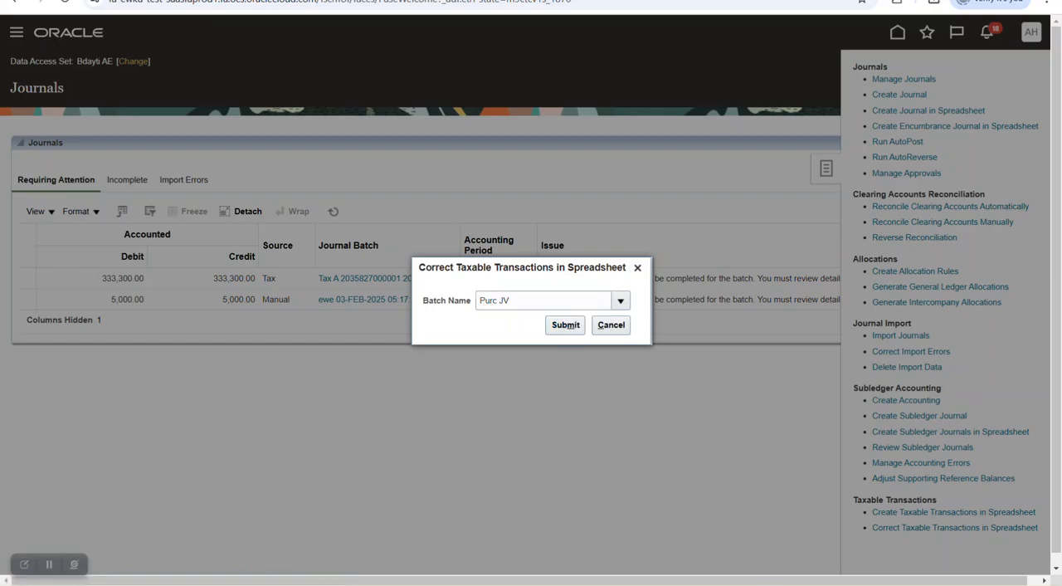
- Look over the open taxable journal workbooks for journals 2220252 and 22025, then return to the batch correction dialog
left_click(827, 539)
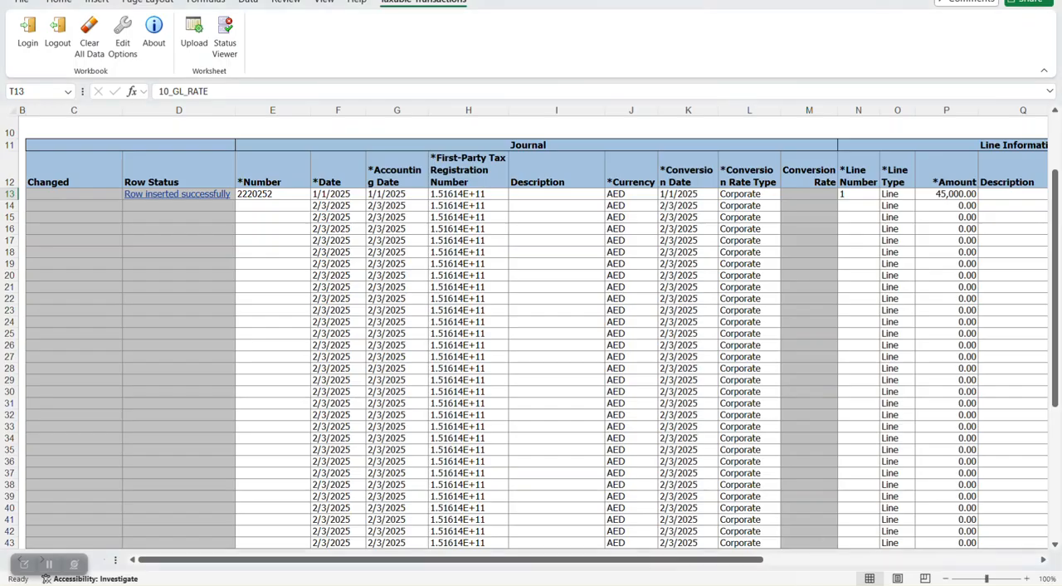
mouse_move(745, 567)
left_click(730, 510)
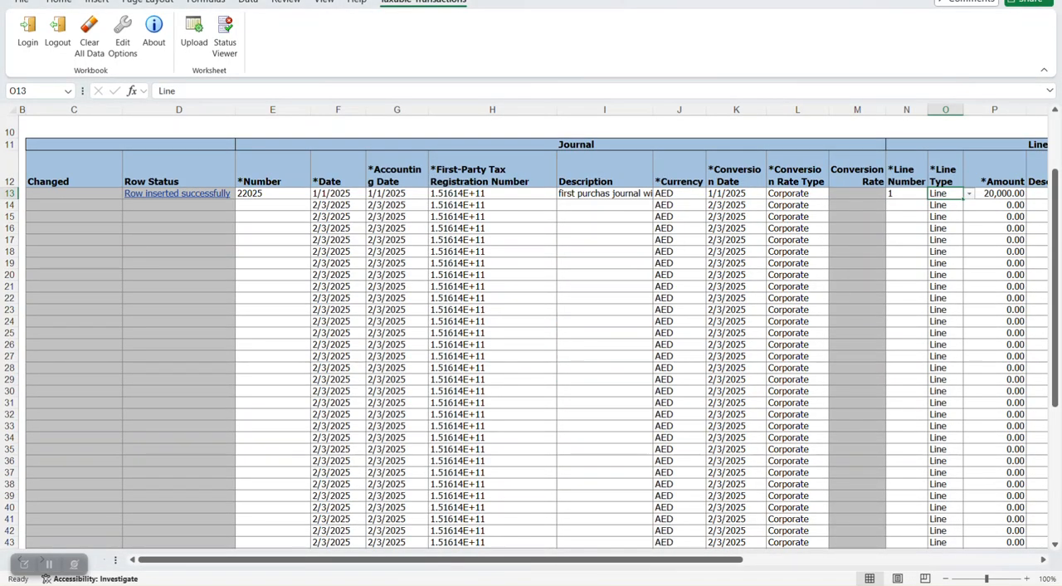
left_click(982, 0)
mouse_move(761, 584)
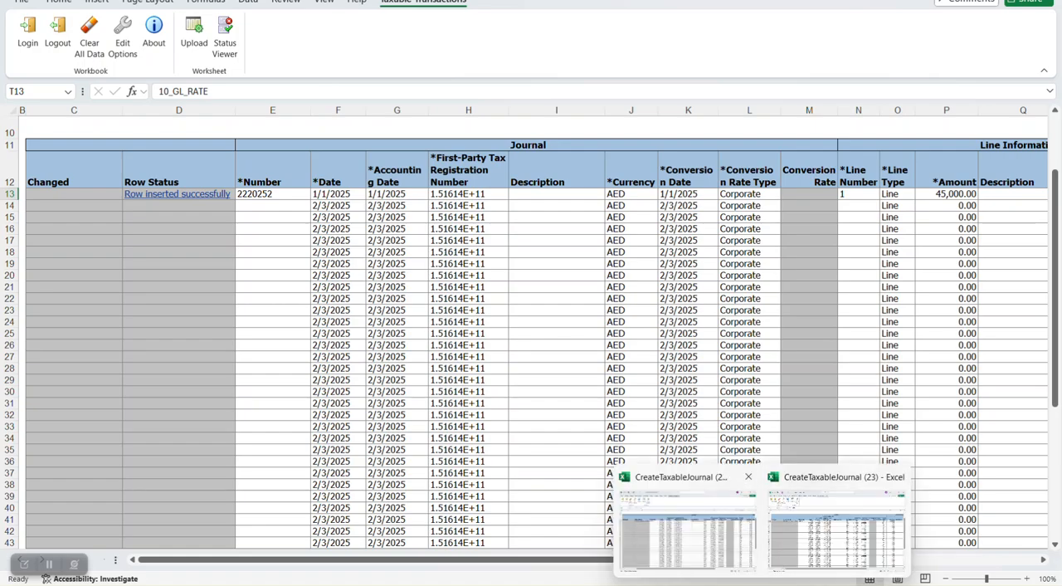
mouse_move(610, 583)
left_click(653, 532)
- Generate the correction spreadsheet for the chosen batch, open CorrectTaxableJournal (10).xlsx in Excel and connect it to the server
left_click(566, 326)
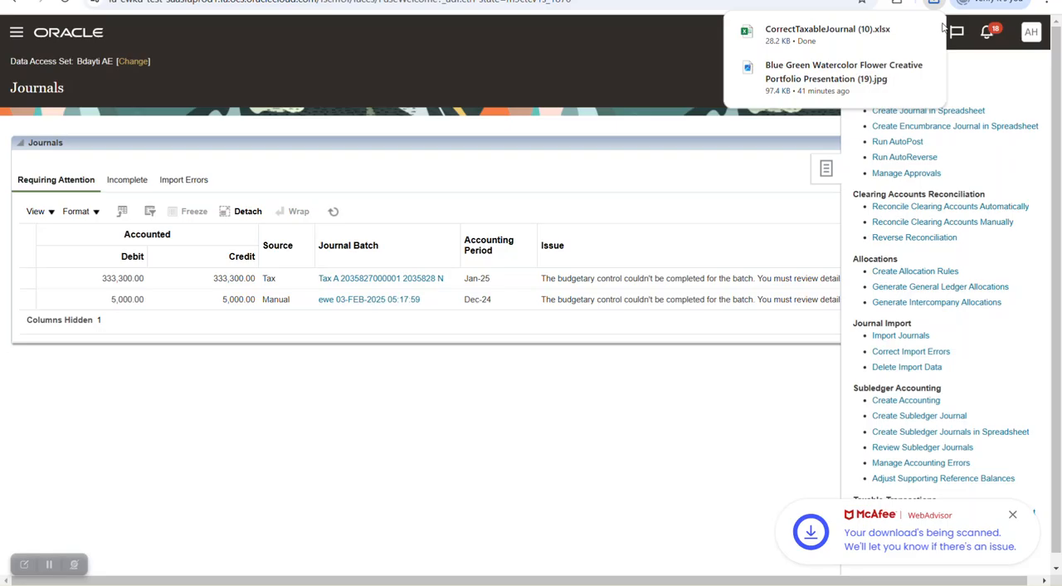
left_click(806, 38)
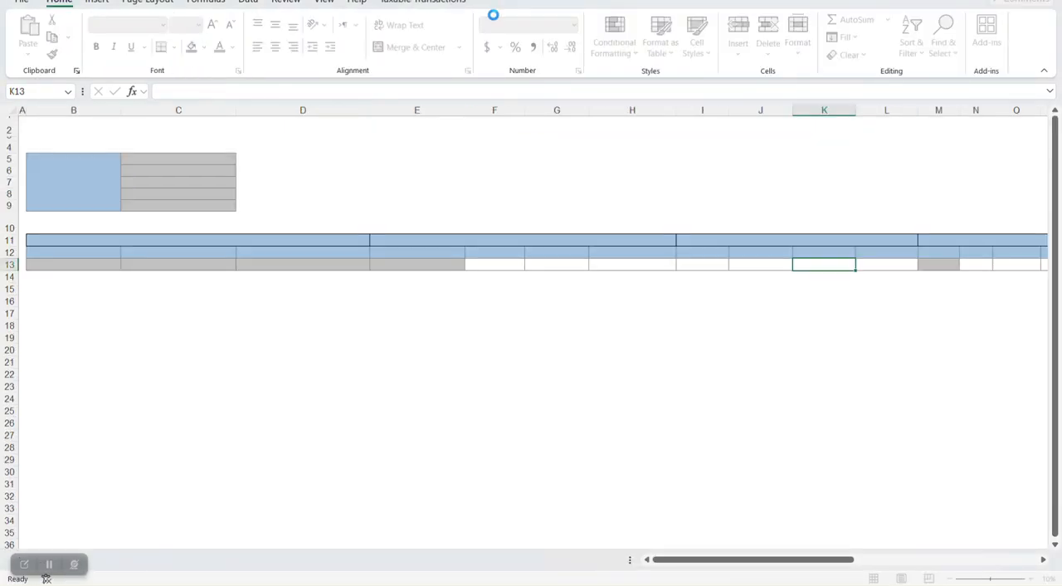
left_click(585, 352)
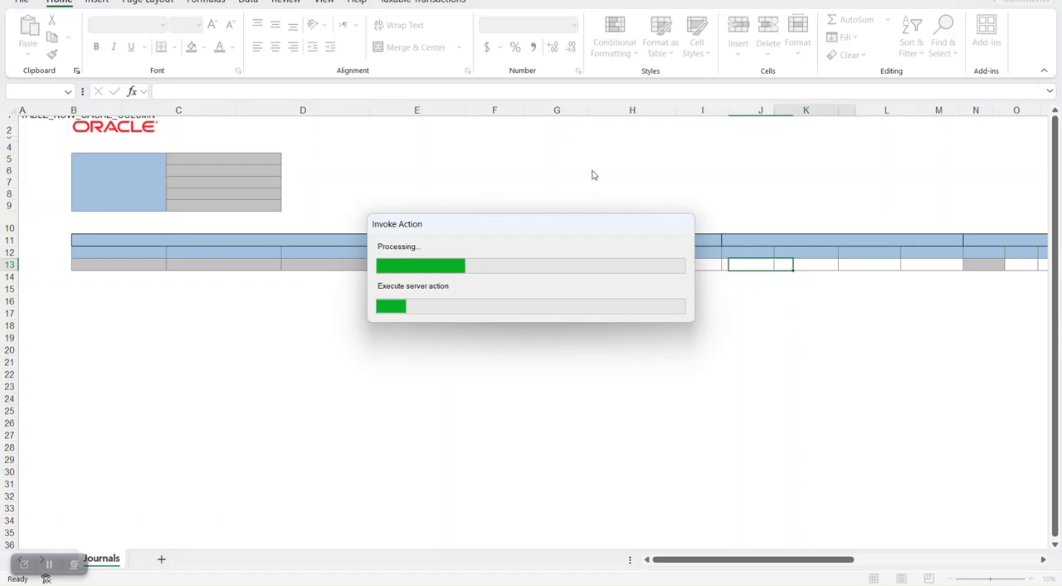
- Examine the journal numbers and line details of the Purc JV rows and return to the Oracle Journals page
left_click_drag(415, 289, 419, 302)
left_click_drag(798, 561, 798, 539)
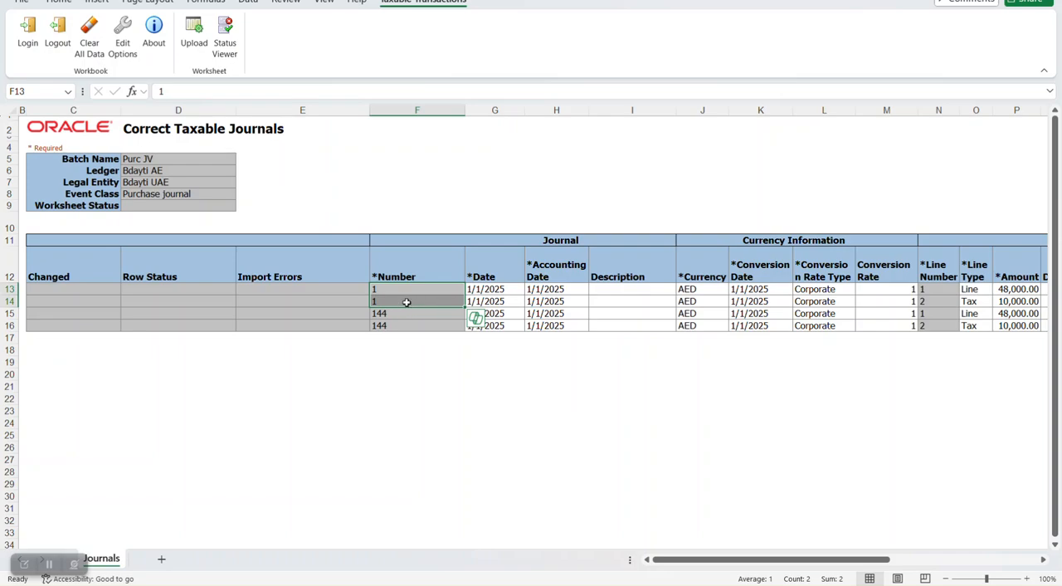
mouse_move(714, 560)
left_mouse_down()
mouse_move(874, 547)
mouse_move(729, 547)
left_mouse_up()
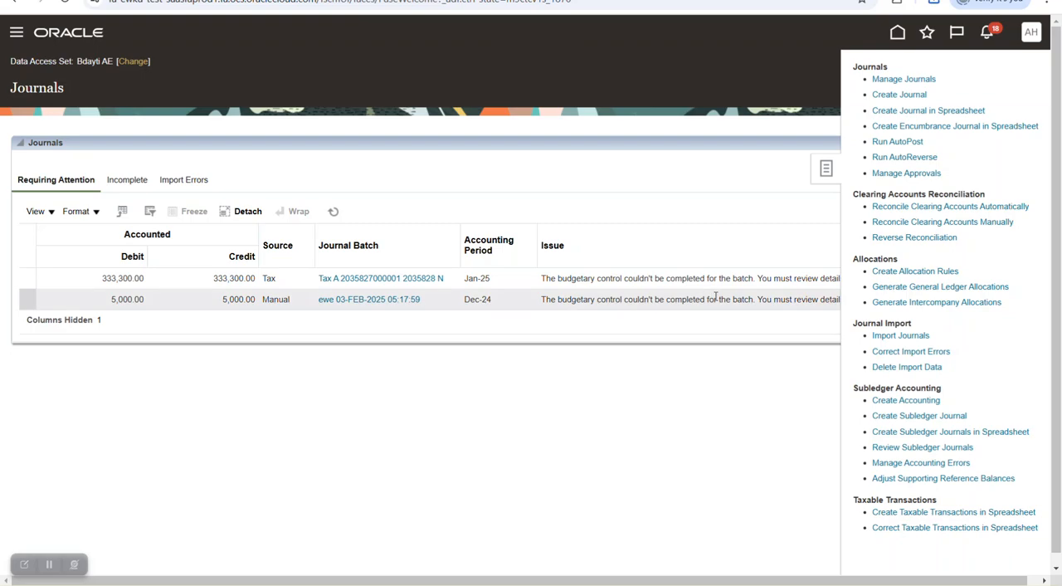
- Go to the scheduled processes overview from the recent items and start scheduling a new process
left_click(927, 31)
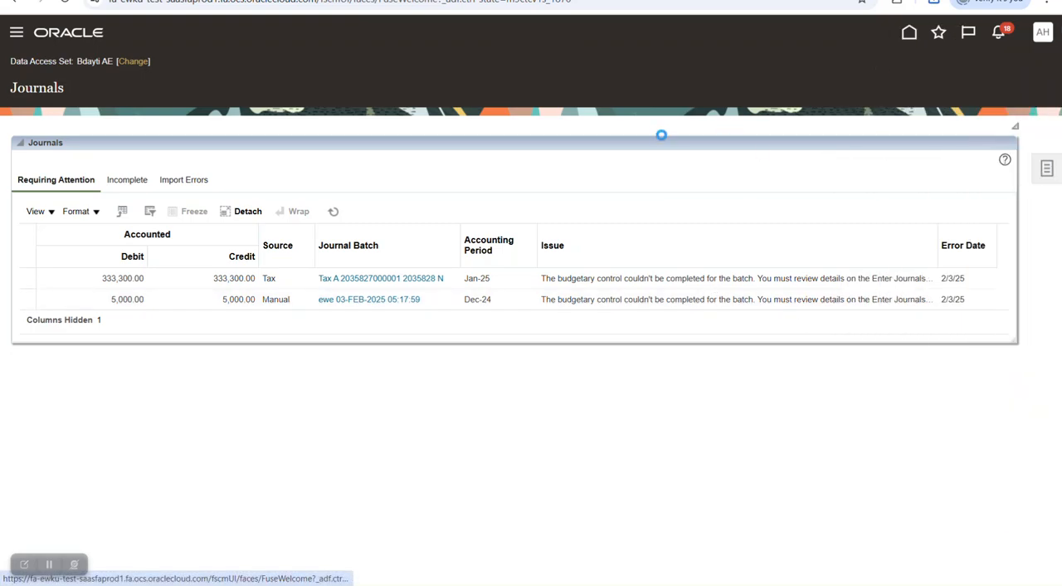
left_click(724, 148)
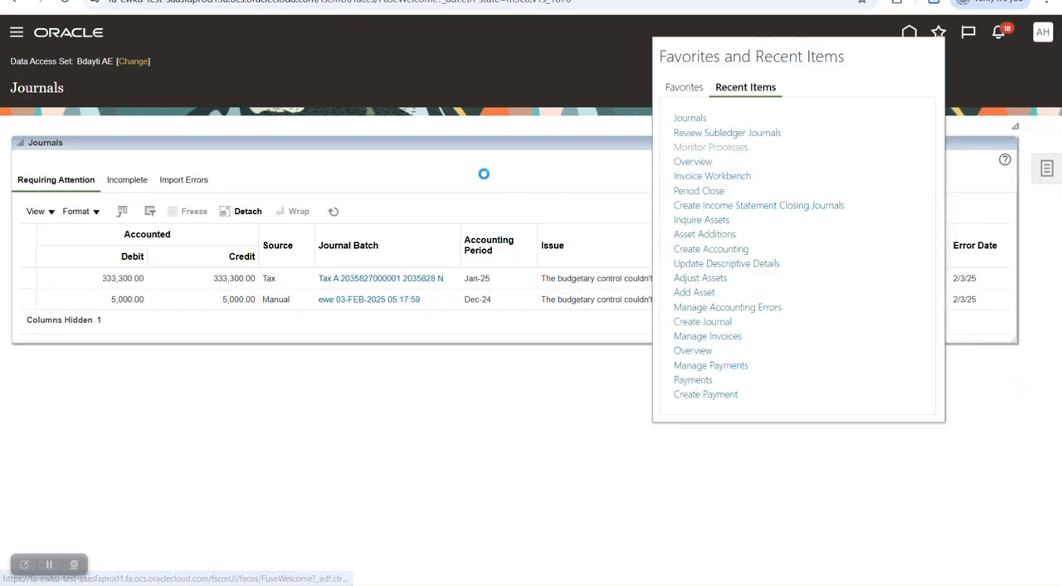
left_click(151, 204)
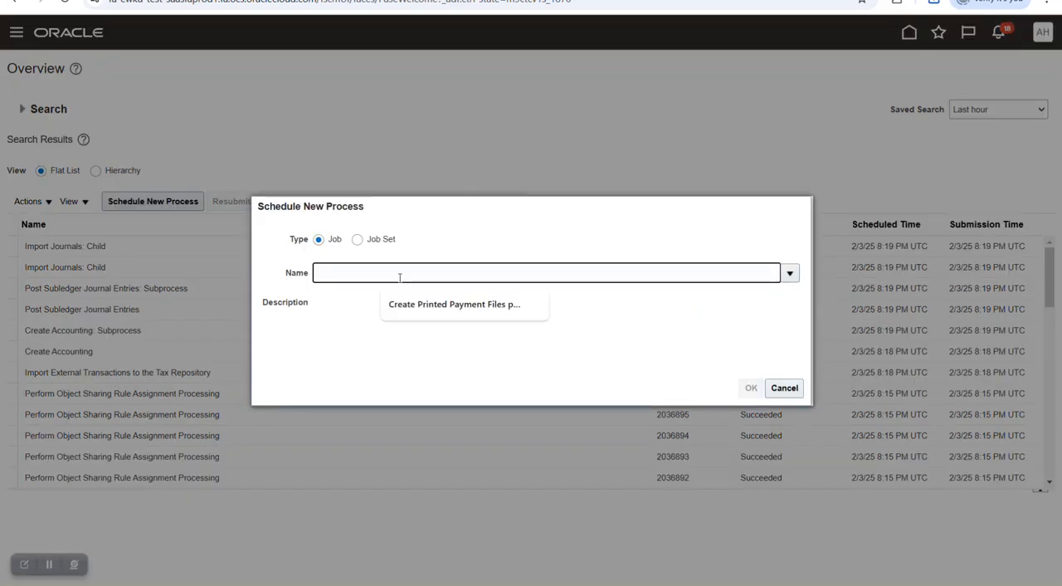
type("PURGE")
key("Tab")
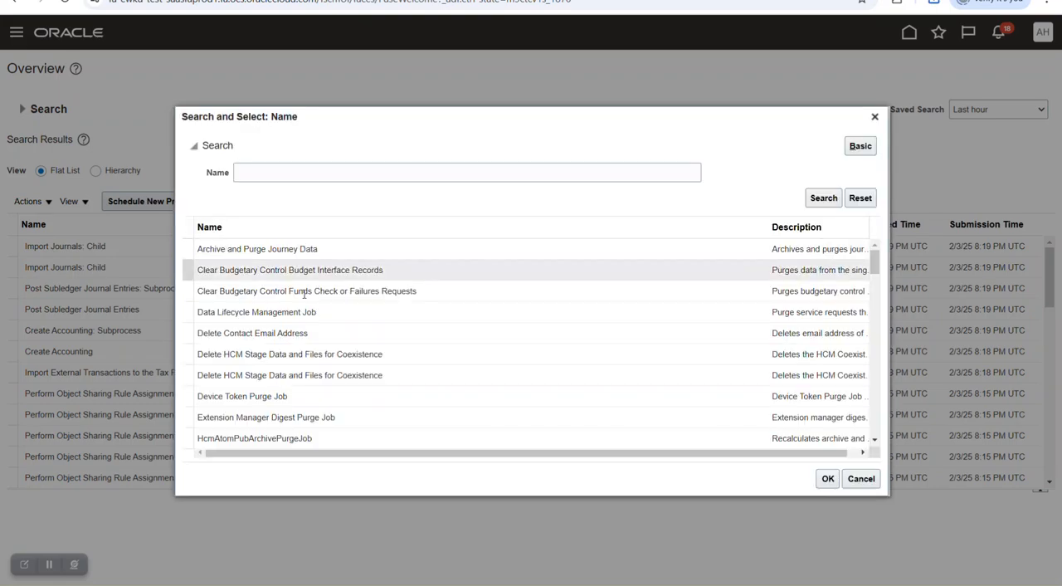
scroll(341, 331, "down", 5)
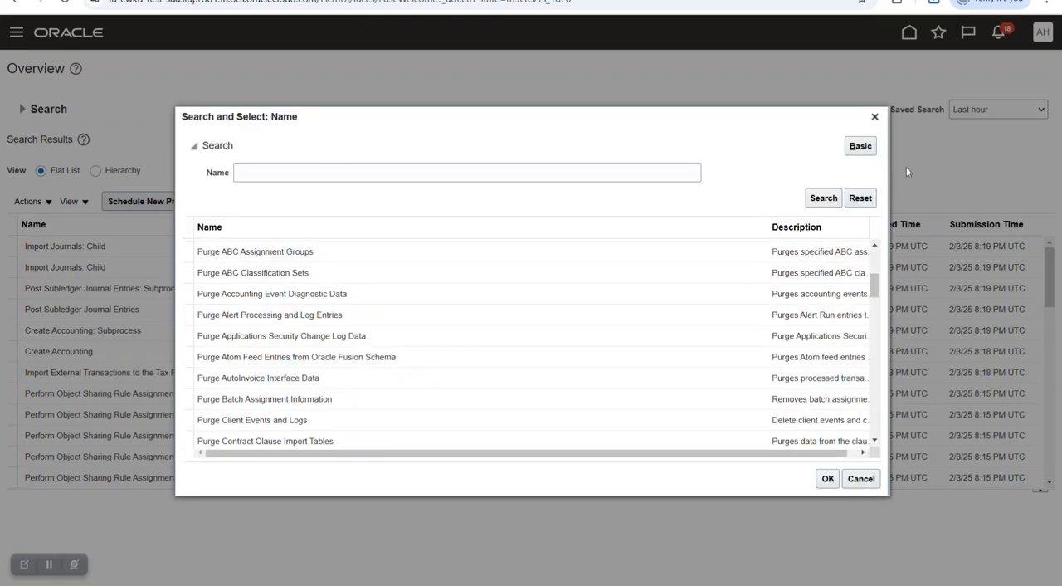
left_click(876, 117)
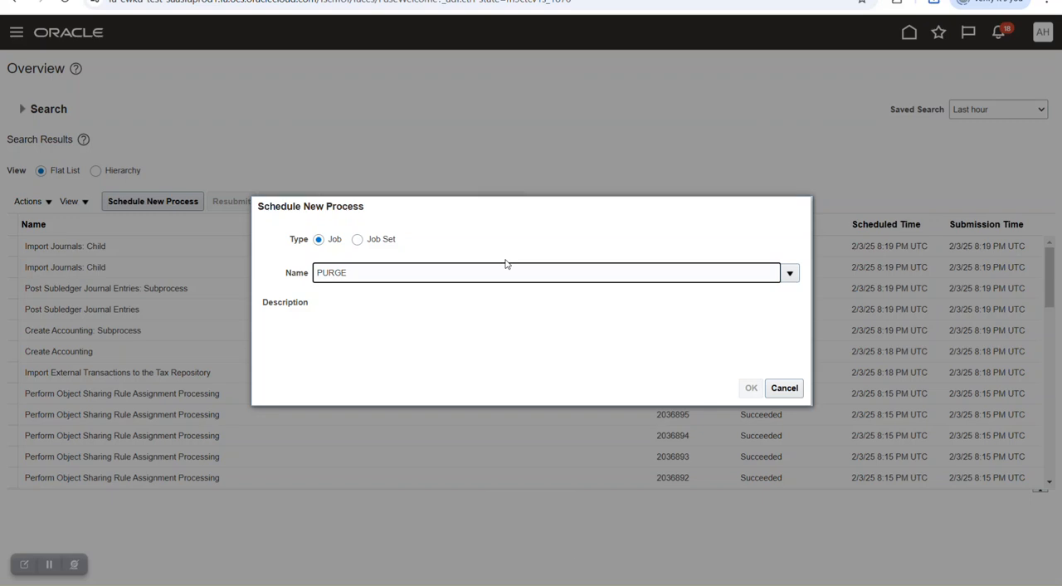
key("Caps_Lock")
type("tax")
left_click(792, 384)
- Schedule a new Purge Tax Transactions job and open its process details
left_click(178, 204)
left_click(443, 272)
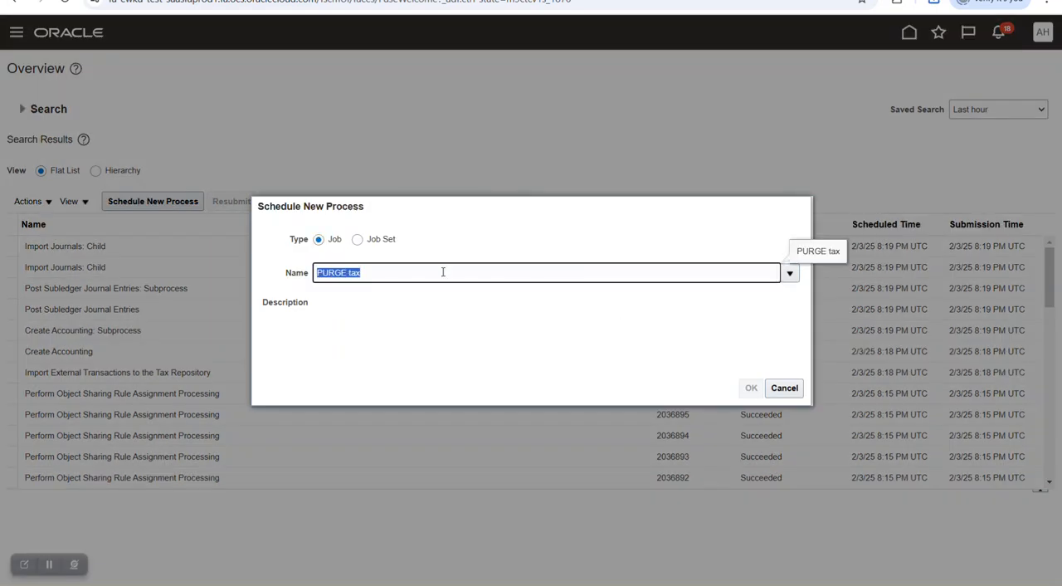
key("Caps_Lock")
type("Purge")
key("Caps_Lock")
type("T")
key("Caps_Lock")
type("ax")
key("Tab")
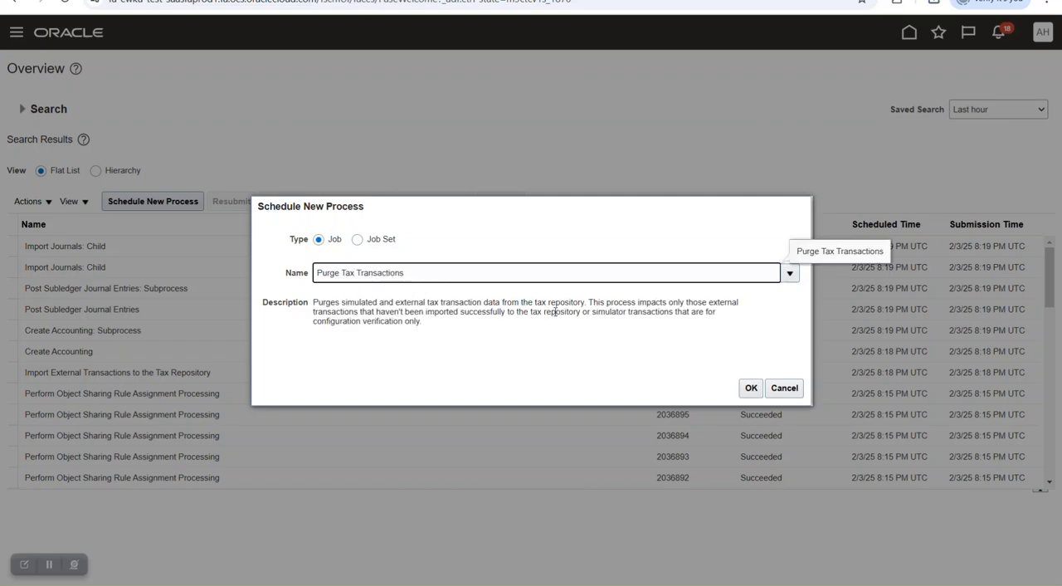
left_click_drag(534, 302, 579, 304)
left_click(751, 388)
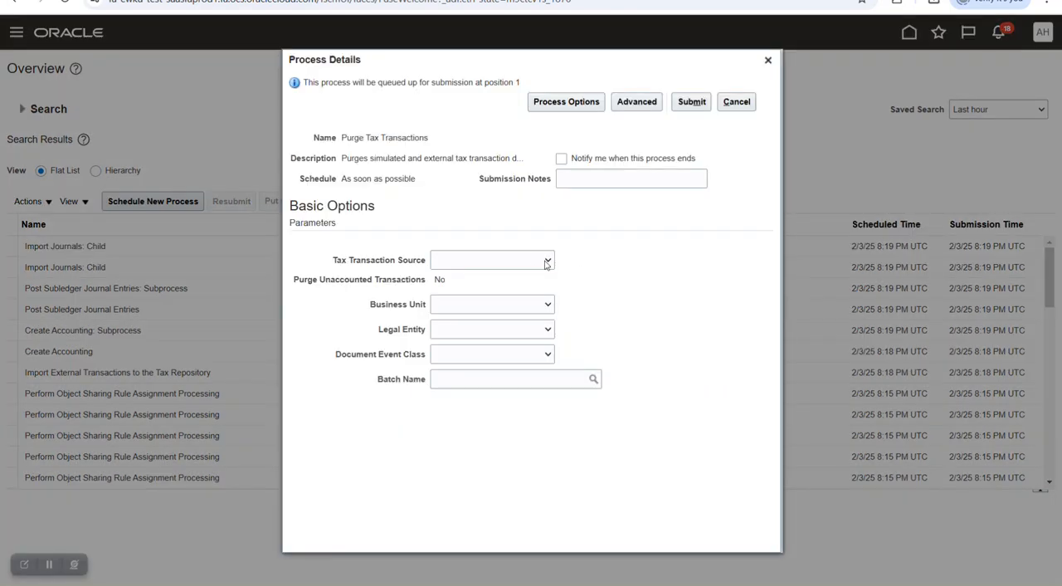
- Set the purge's tax transaction source to Taxable transaction and its legal entity to Bdayti UAE
left_click(547, 261)
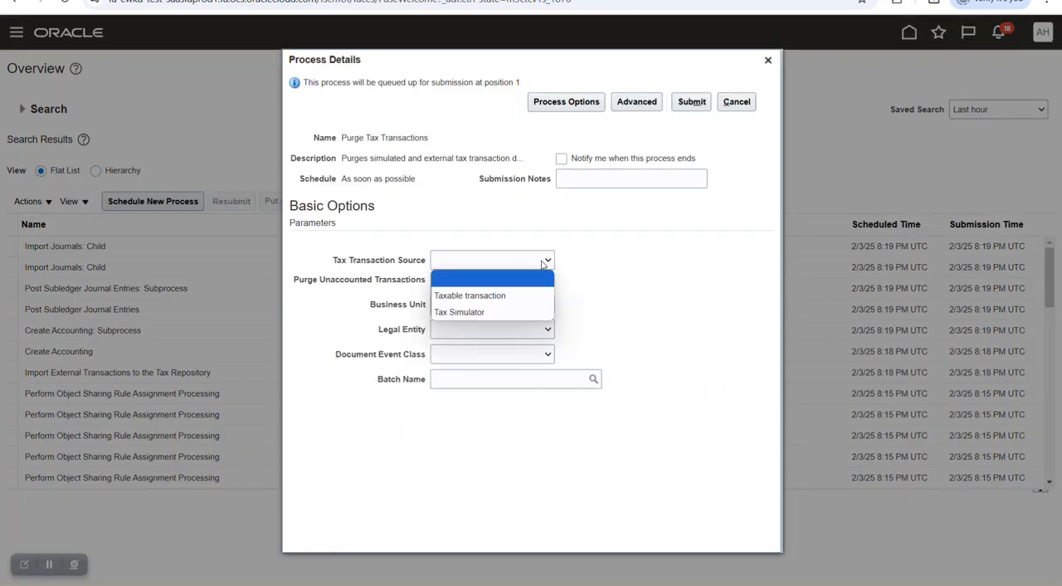
left_click(512, 300)
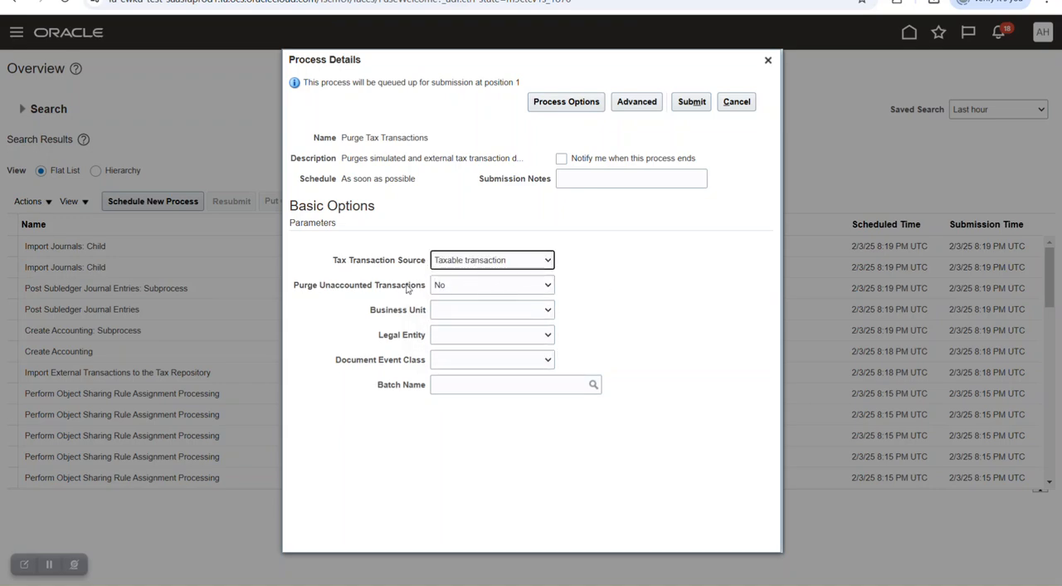
left_click(482, 312)
left_click(633, 306)
left_click(503, 336)
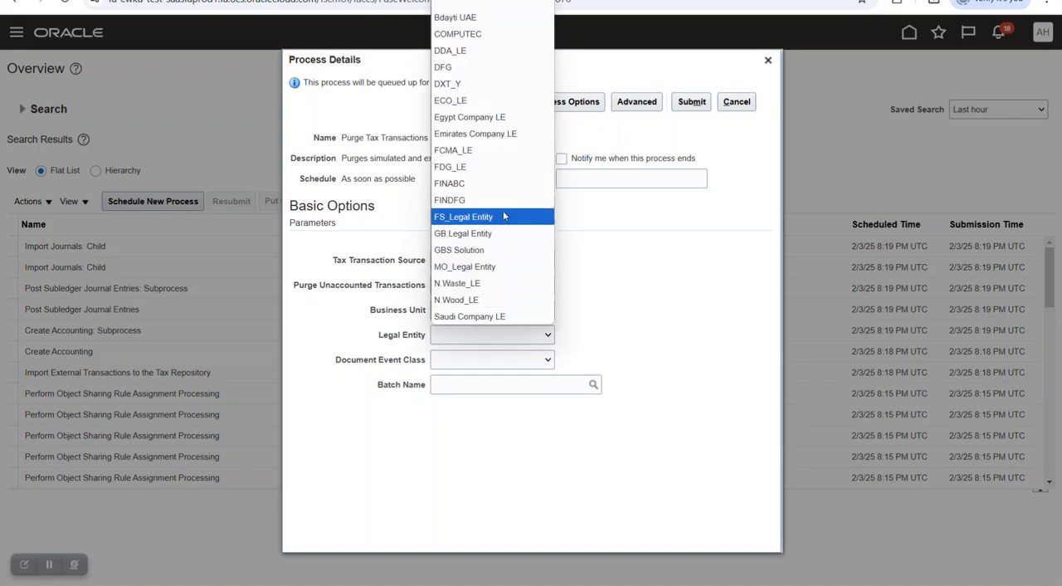
left_click(461, 17)
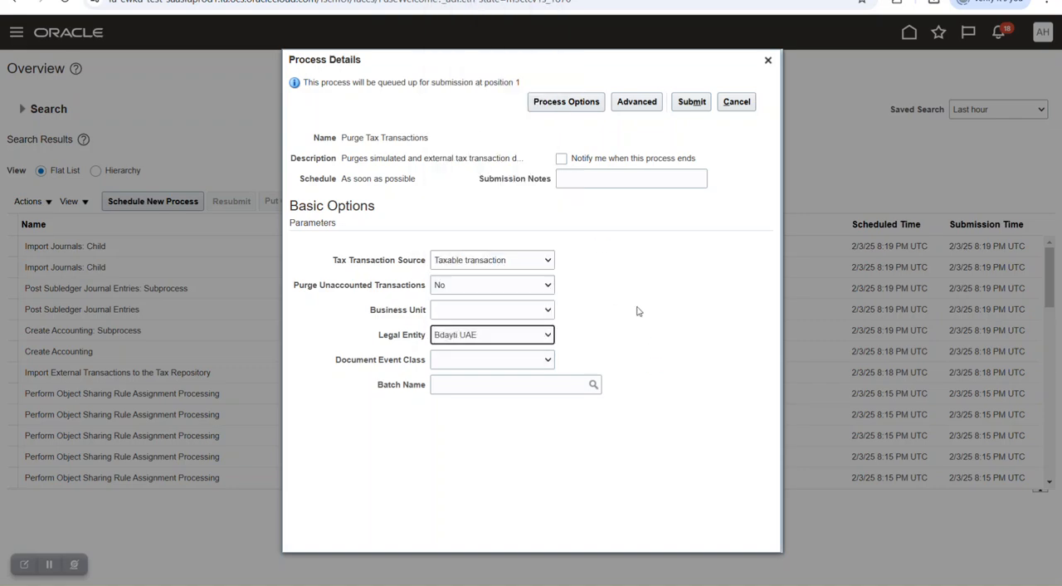
- Search the batch names for P%, choose Purc JV as the batch and submit the purge process
left_click(499, 384)
left_click(594, 386)
left_click(599, 309)
key("Caps_Lock")
type("P")
key("Caps_Lock")
type("%")
key("Return")
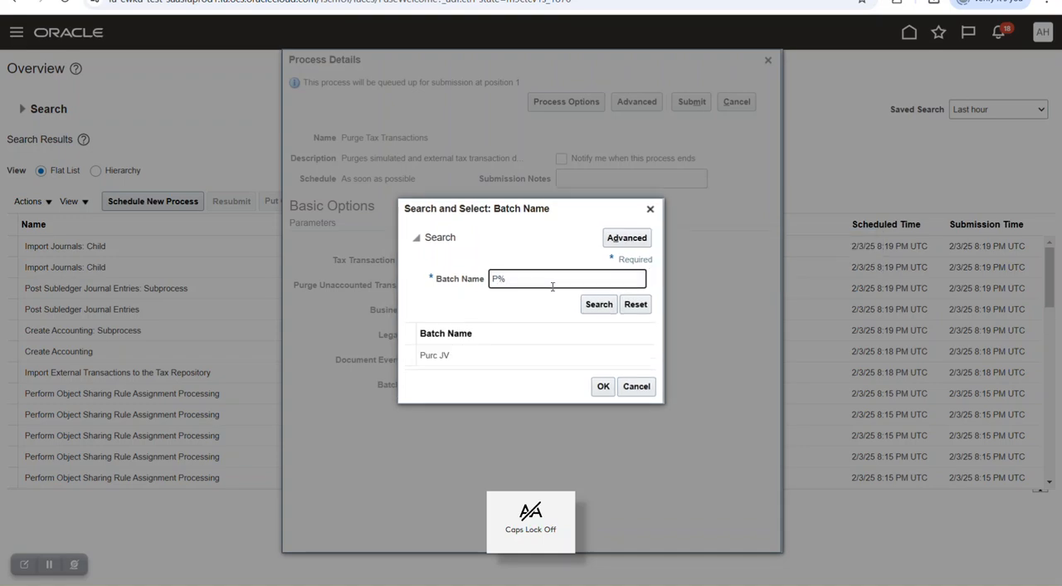
left_click(452, 358)
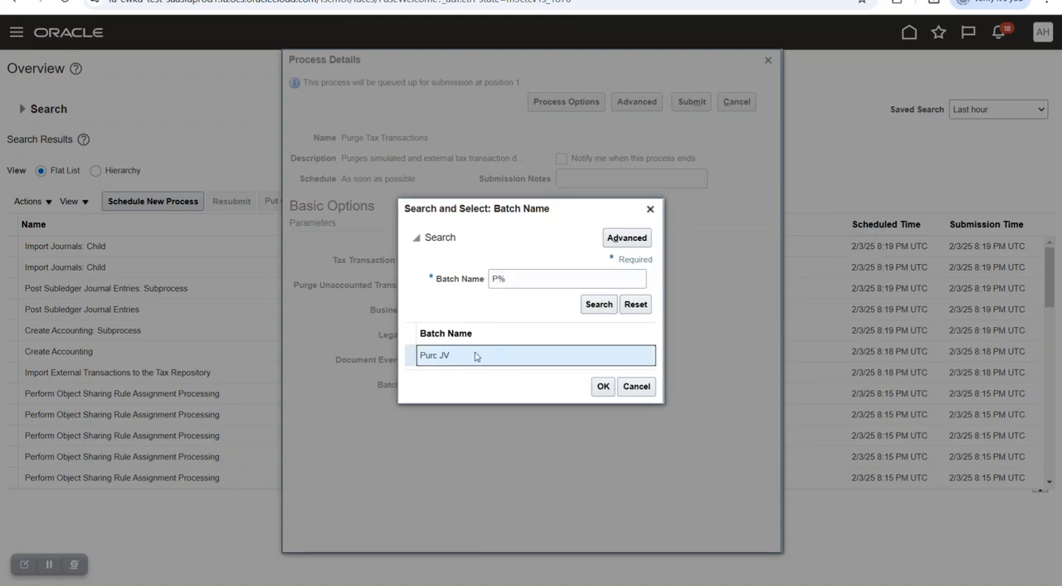
left_click(603, 386)
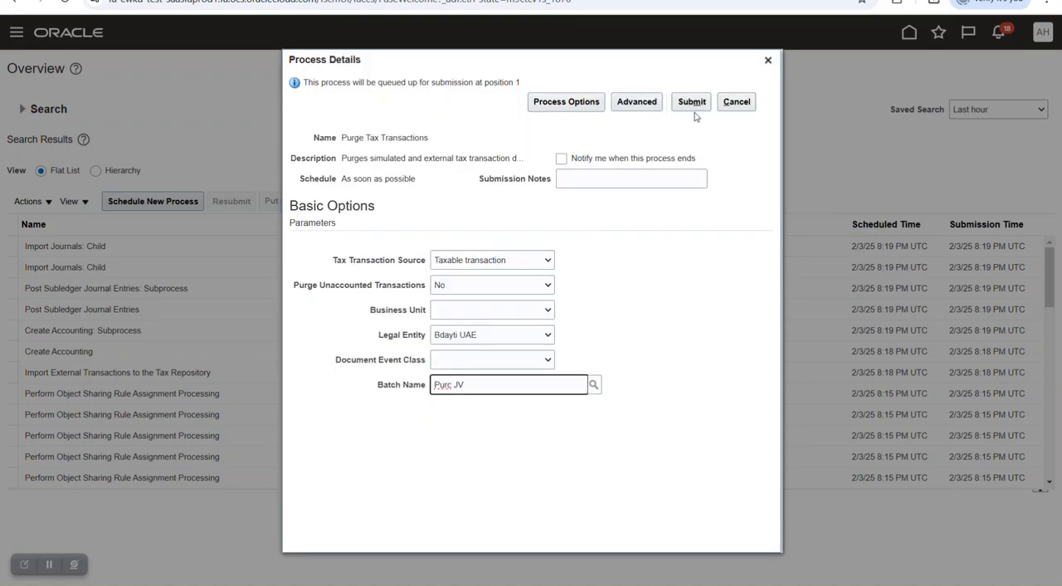
left_click(693, 106)
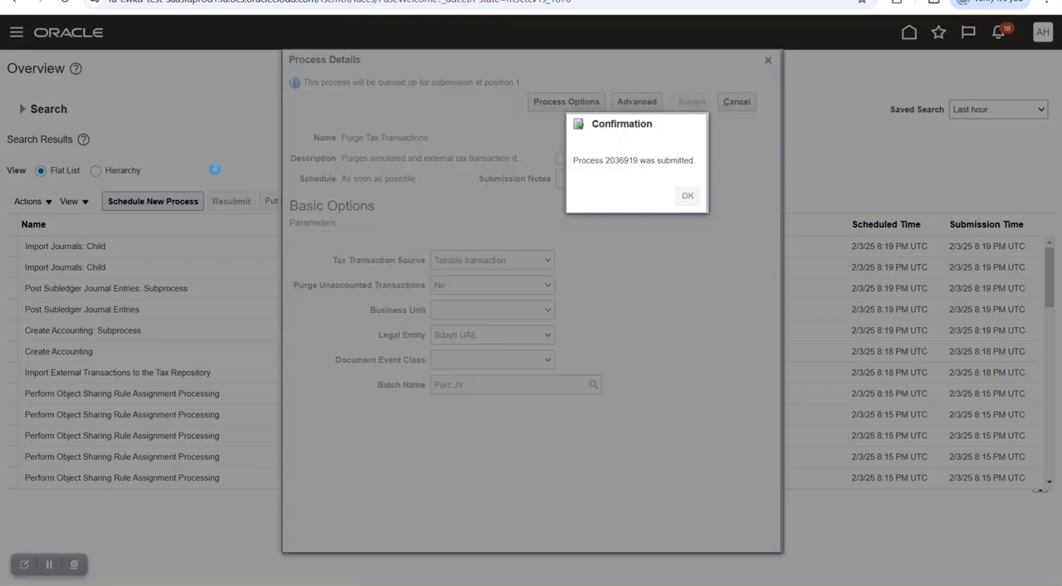
left_click(687, 195)
- Return to the Journals page and check which batches are offered for correcting taxable transactions in a spreadsheet
left_click(538, 201)
left_click(538, 202)
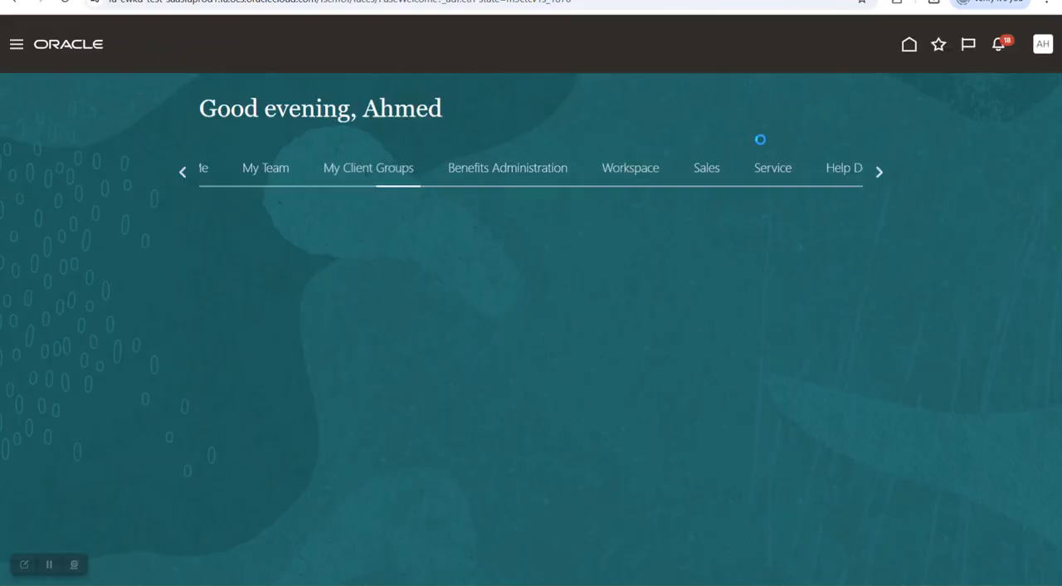
left_click(581, 287)
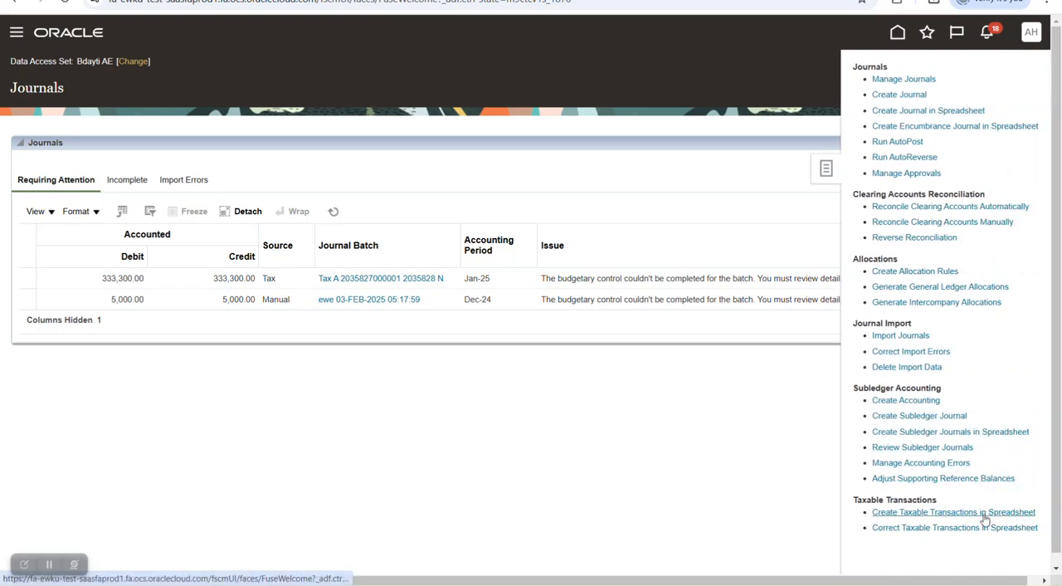
left_click(945, 530)
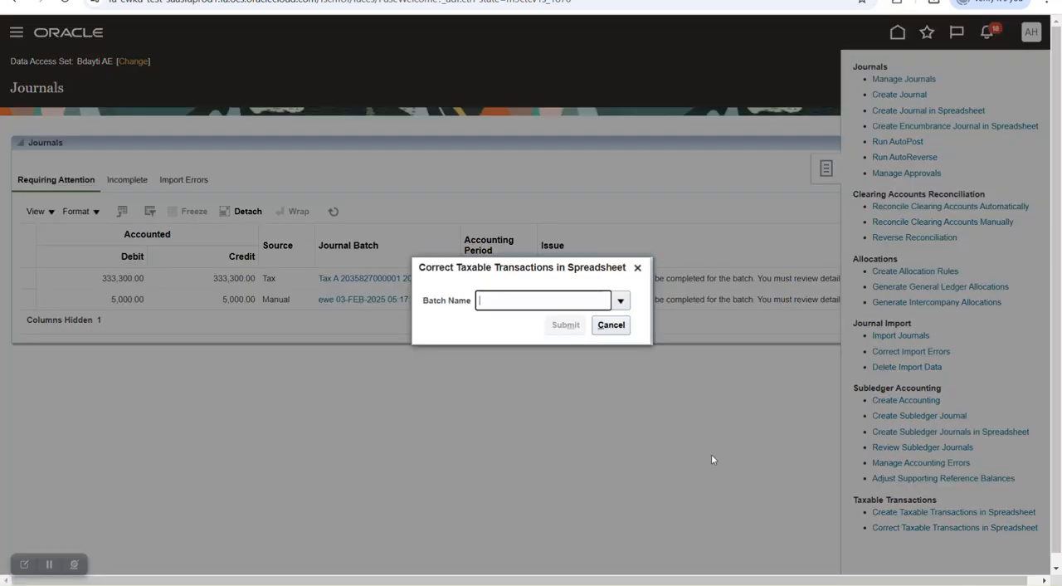
left_click(621, 301)
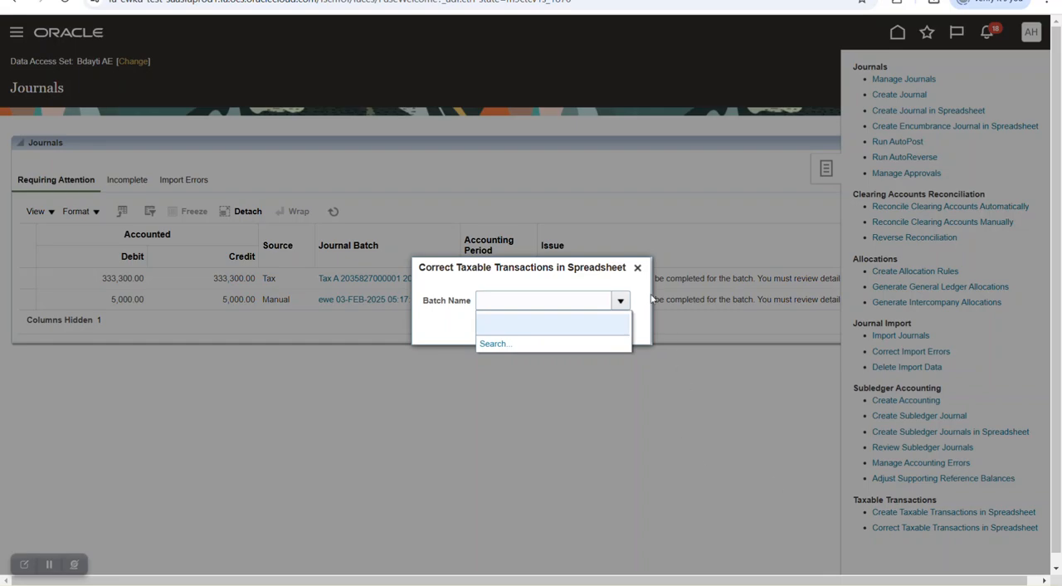
left_click(637, 267)
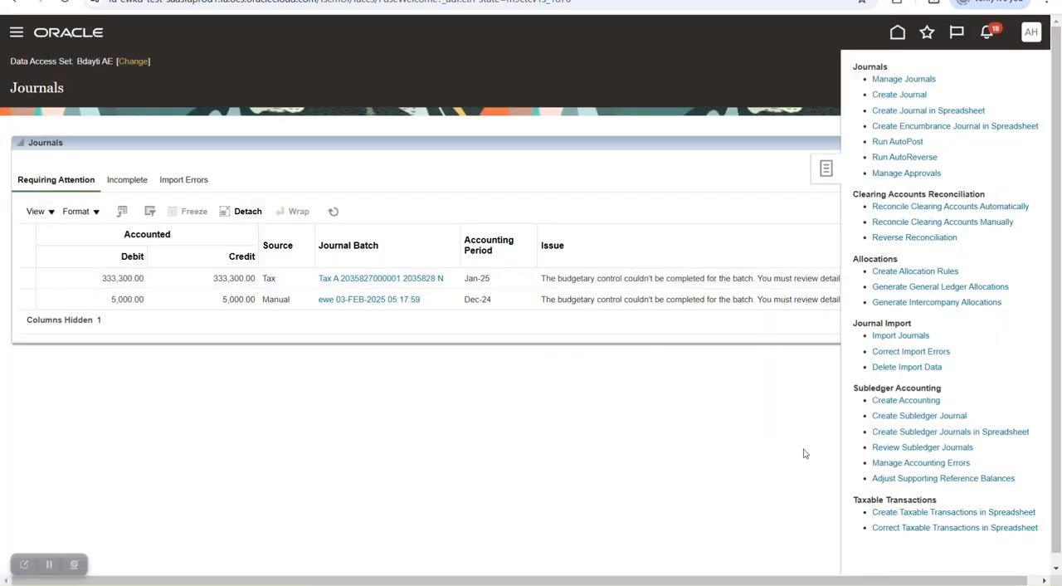
- Switch to the Word document and review its notes on tax registration, the spreadsheet columns and creating taxable transactions
mouse_move(783, 559)
left_click(773, 538)
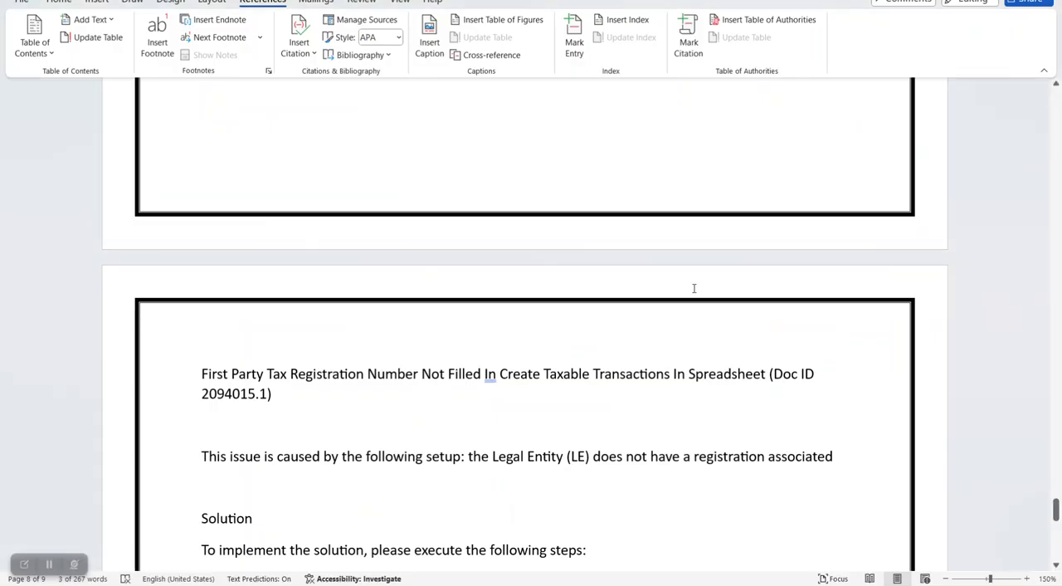
scroll(692, 287, "down", 15)
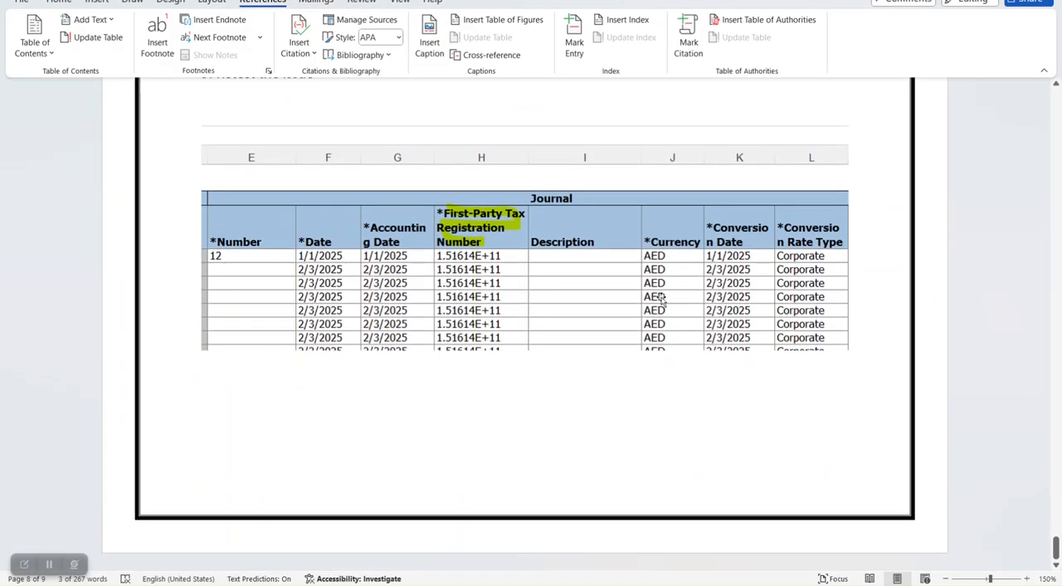
scroll(621, 339, "up", 10)
scroll(618, 339, "up", 10)
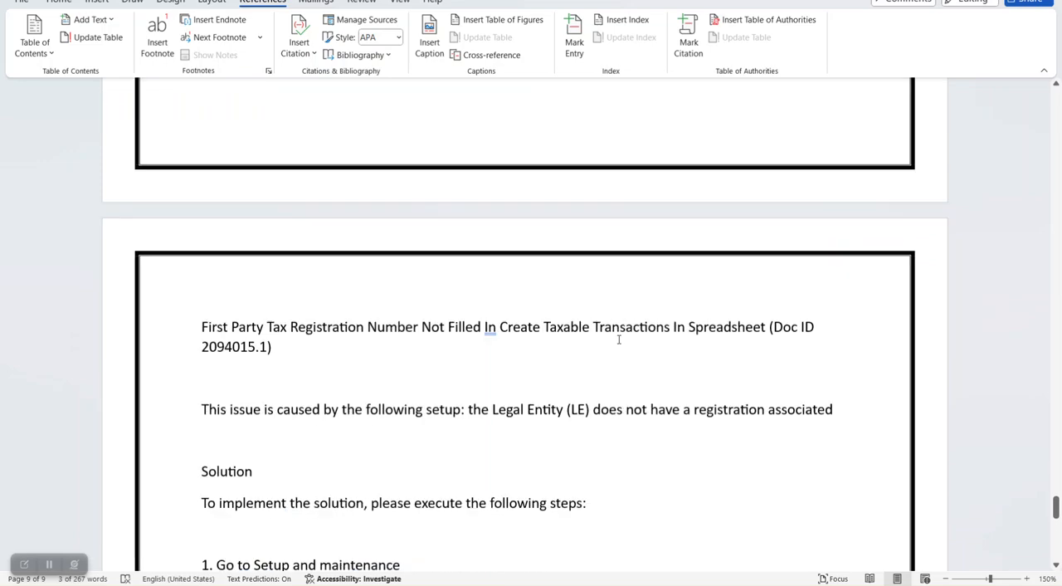
scroll(618, 340, "up", 1)
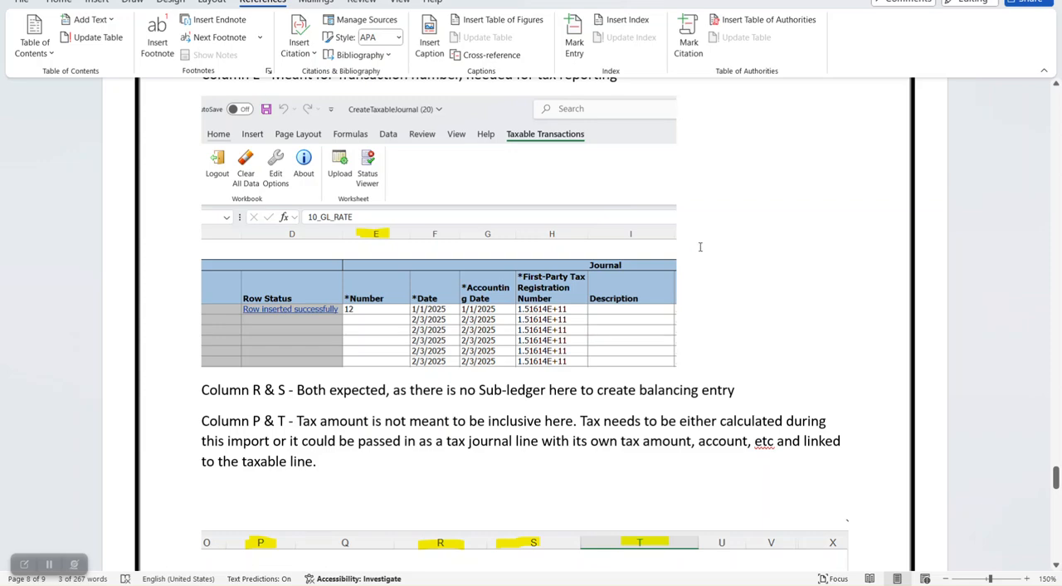
scroll(715, 273, "up", 10)
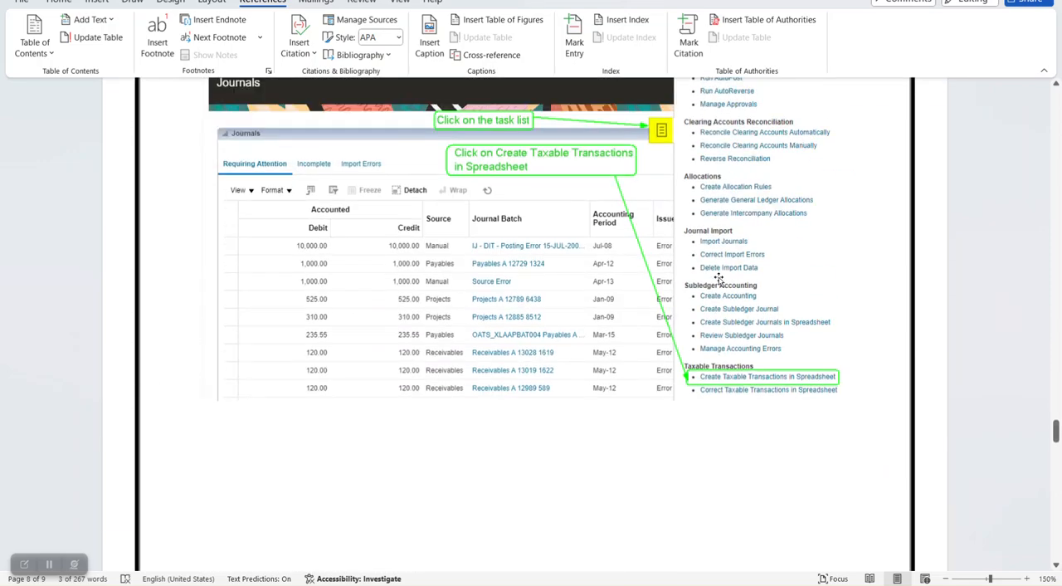